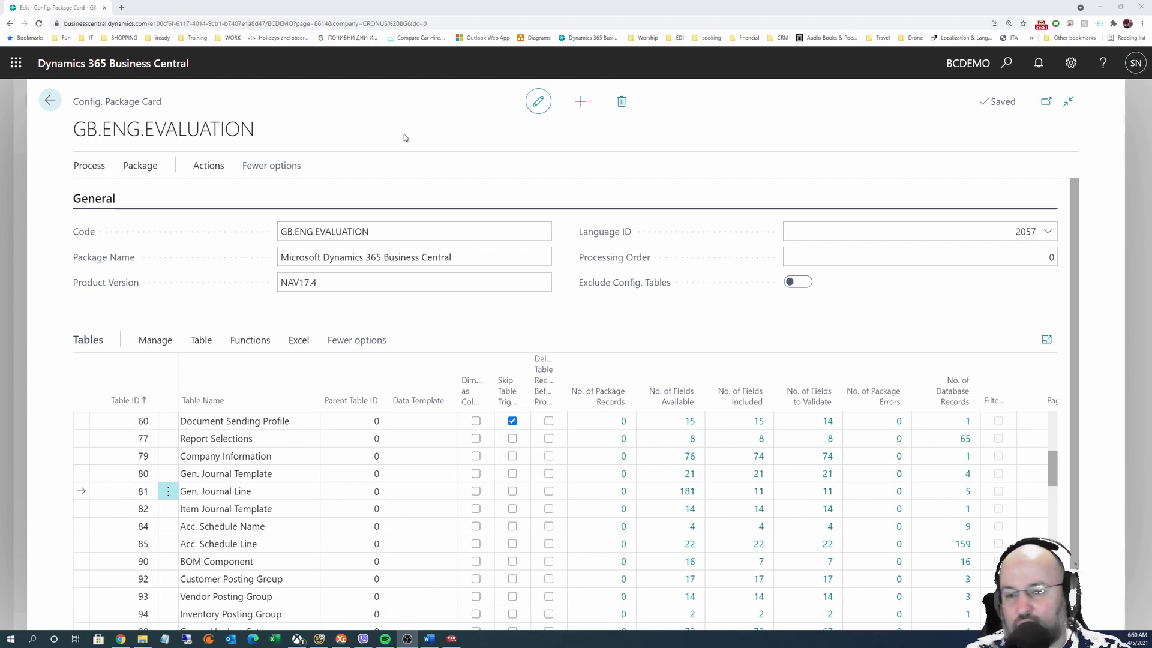
# Return from the GB.ENG.EVALUATION package card to the Configuration Packages list and select its page title
pyautogui.click(50, 100)
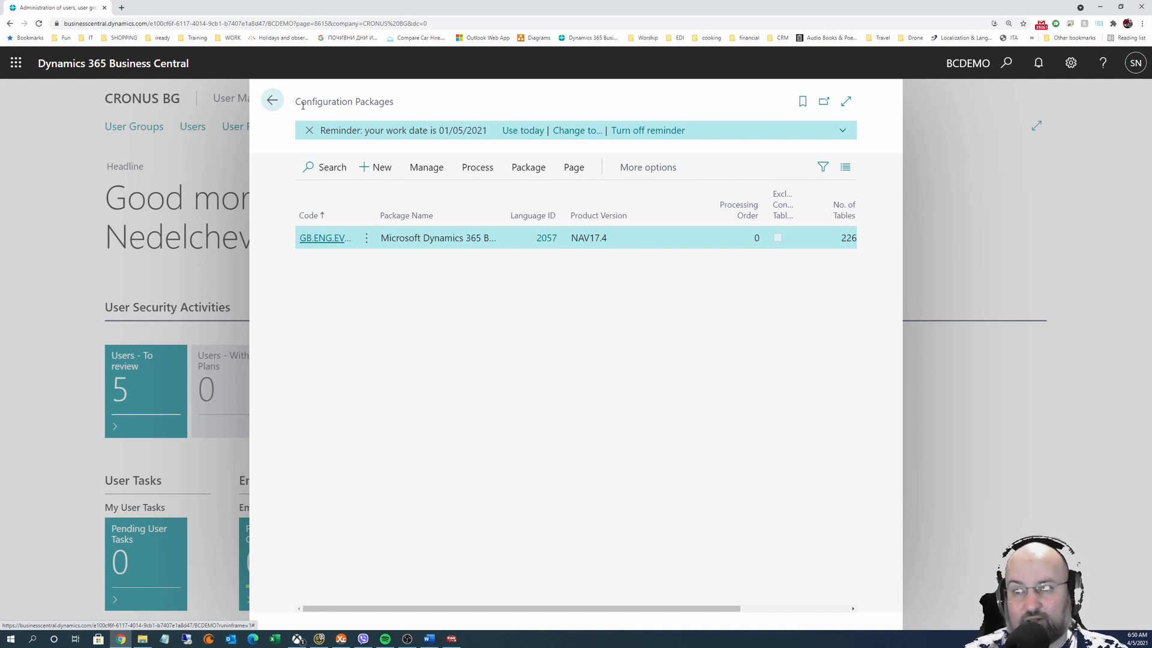
pyautogui.moveTo(300, 103); pyautogui.dragTo(419, 101)
pyautogui.hotkey('ctrl', 'c')
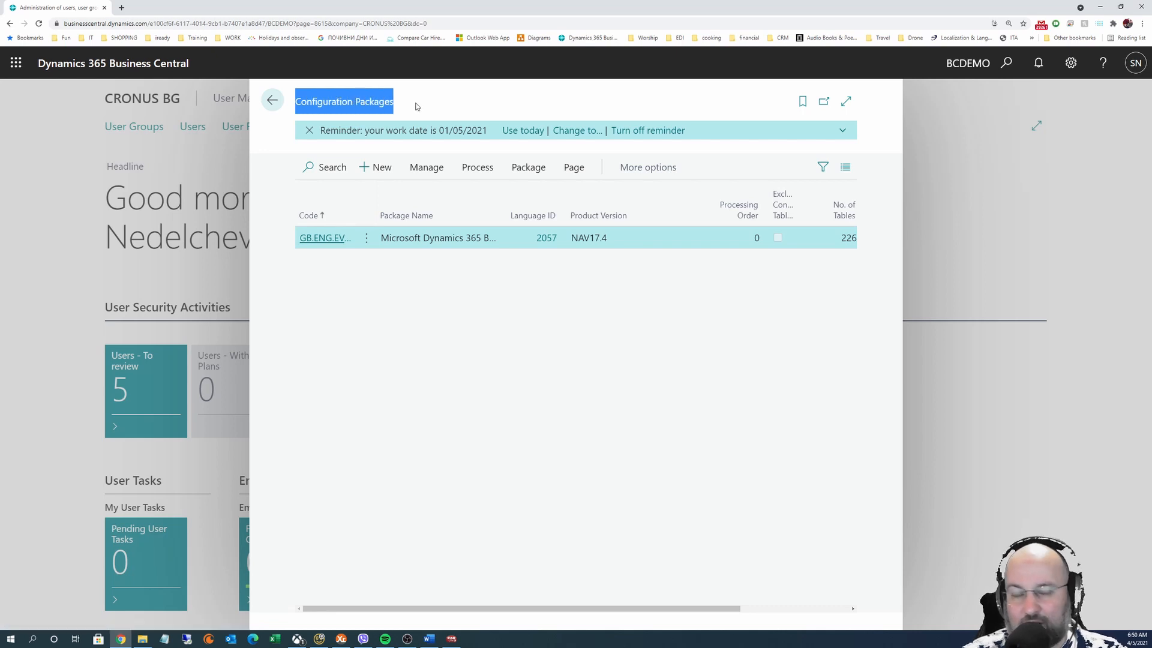
# Find Configuration Packages via Tell Me, open the list, and widen the Package Name column
pyautogui.click(1006, 62)
pyautogui.hotkey('ctrl', 'v')
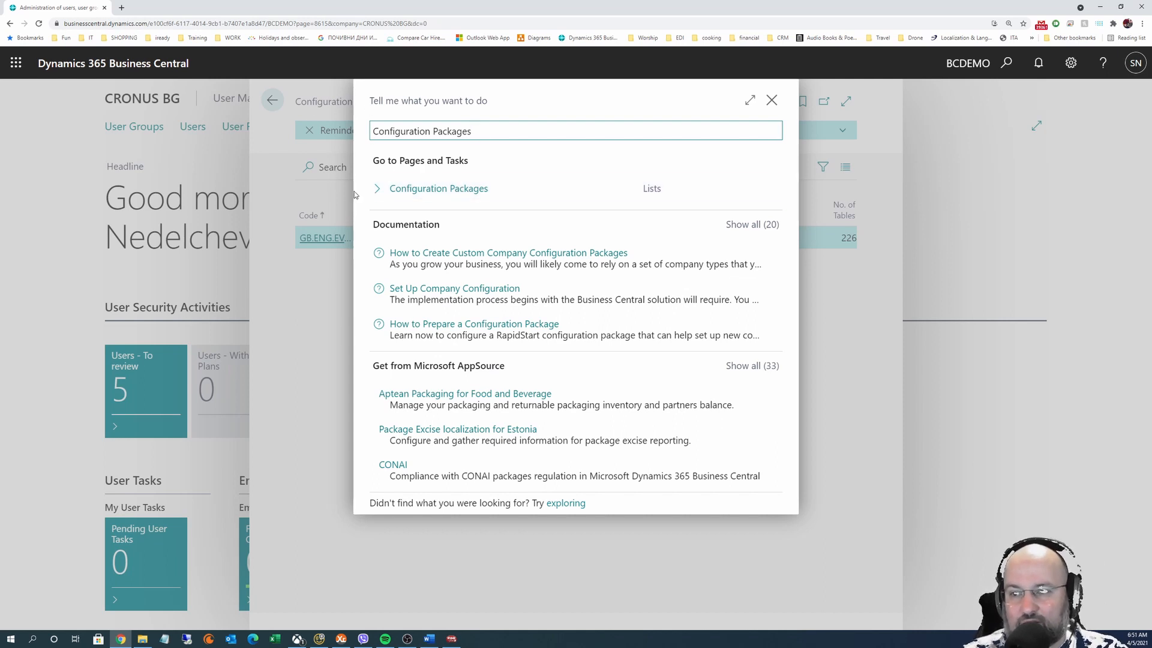
pyautogui.click(421, 188)
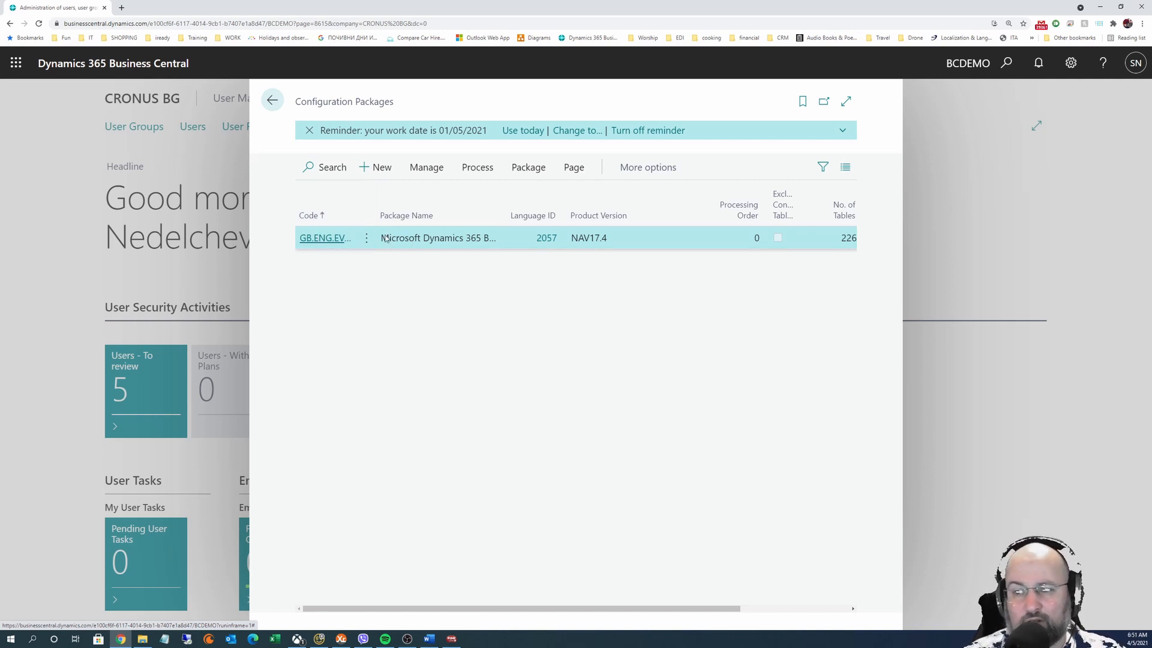
pyautogui.moveTo(498, 208); pyautogui.dragTo(607, 208)
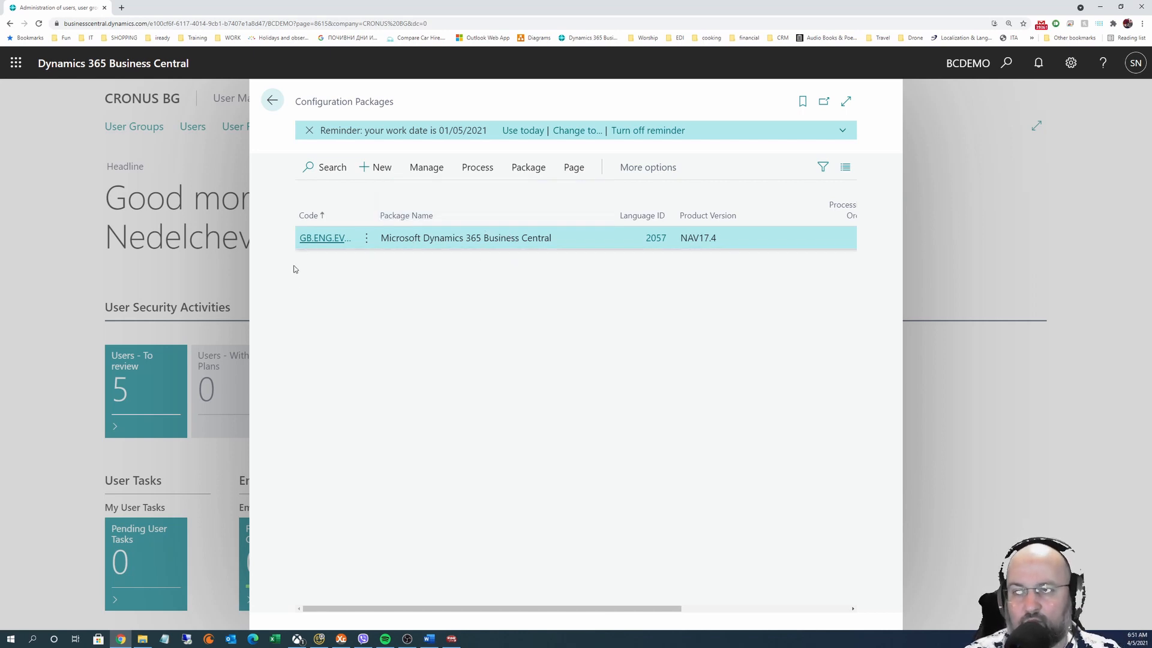
# Create a new configuration package with code TEST and package name 'Test samy'
pyautogui.click(379, 163)
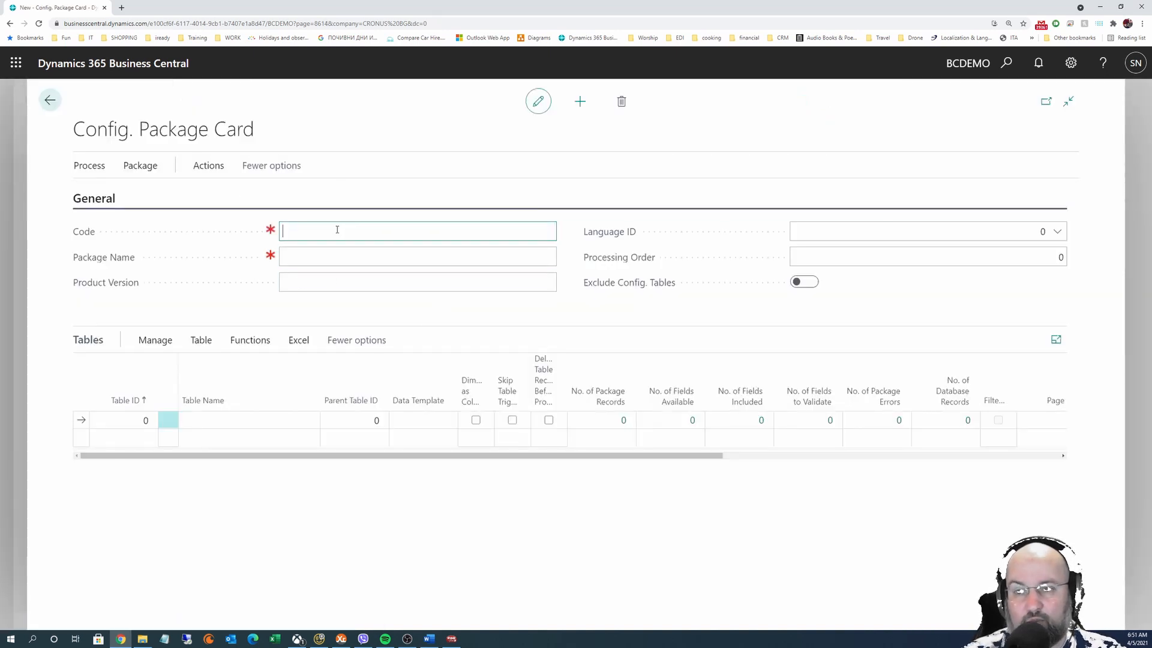
pyautogui.write('Test')
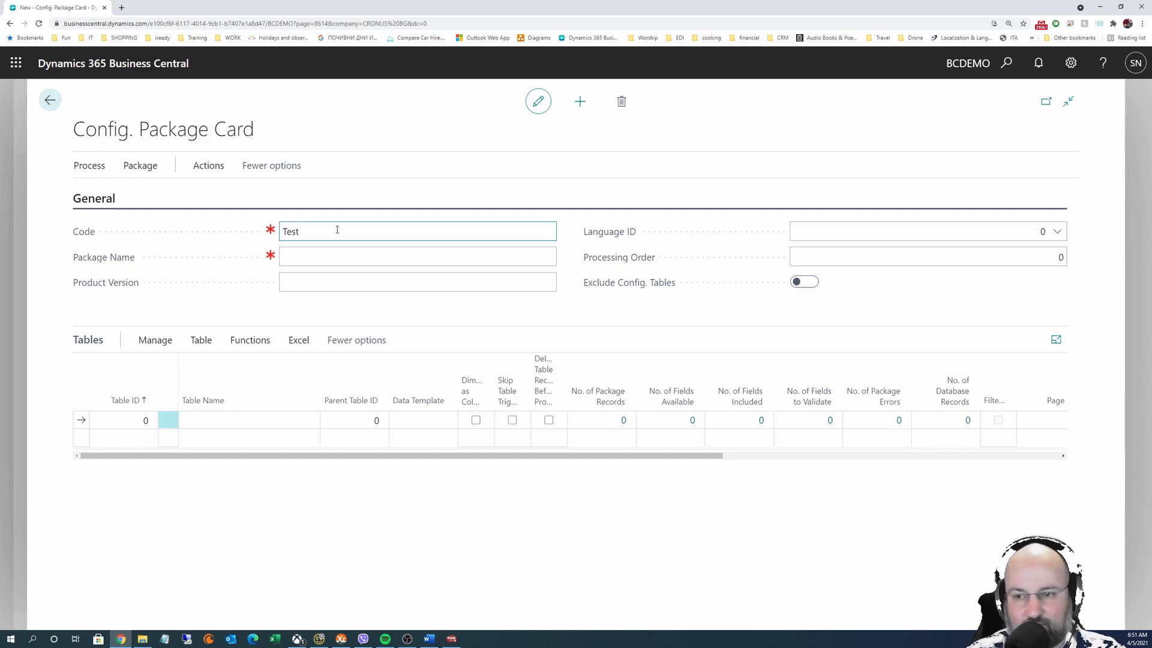
pyautogui.press('Tab')
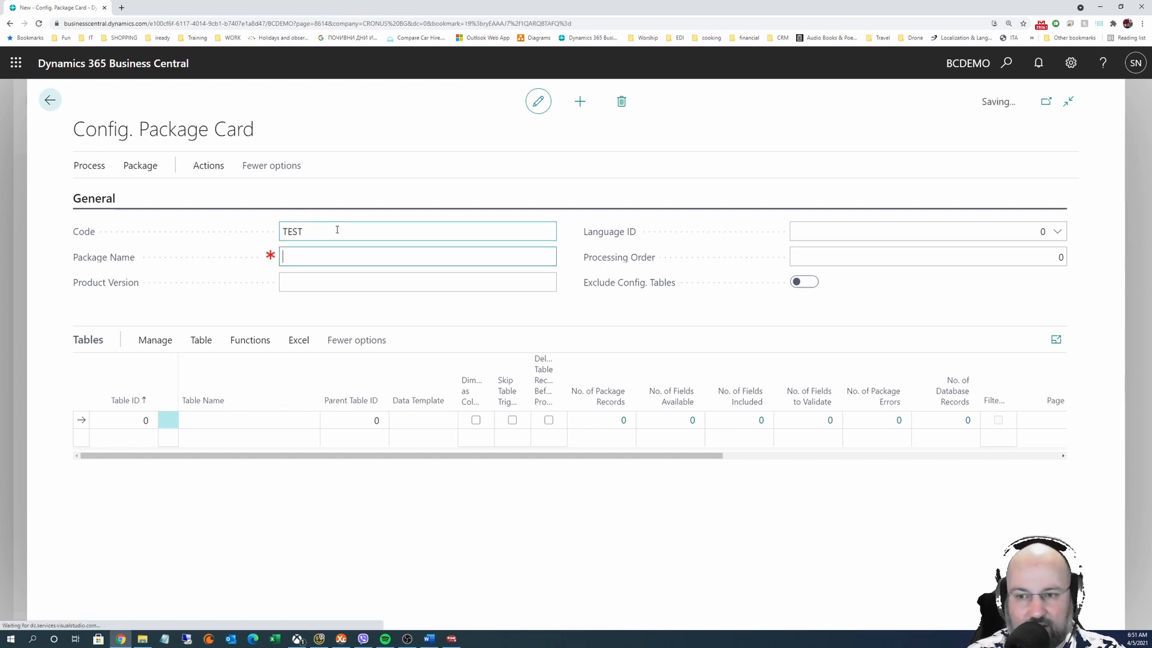
pyautogui.write('Test samy')
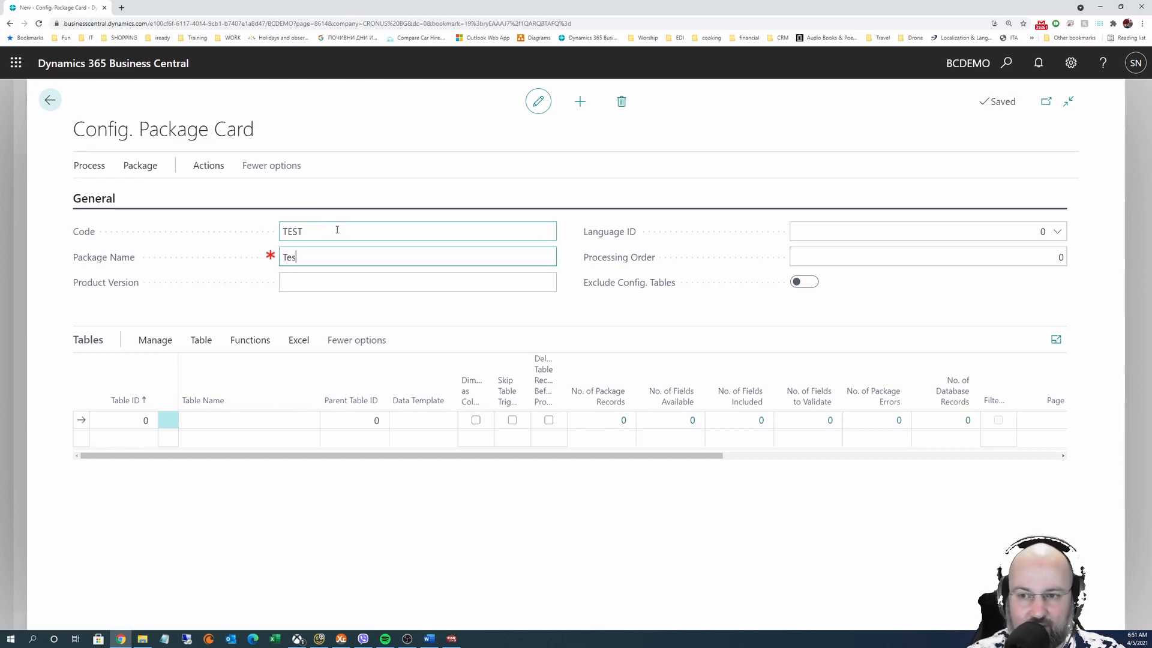
pyautogui.press('Tab')
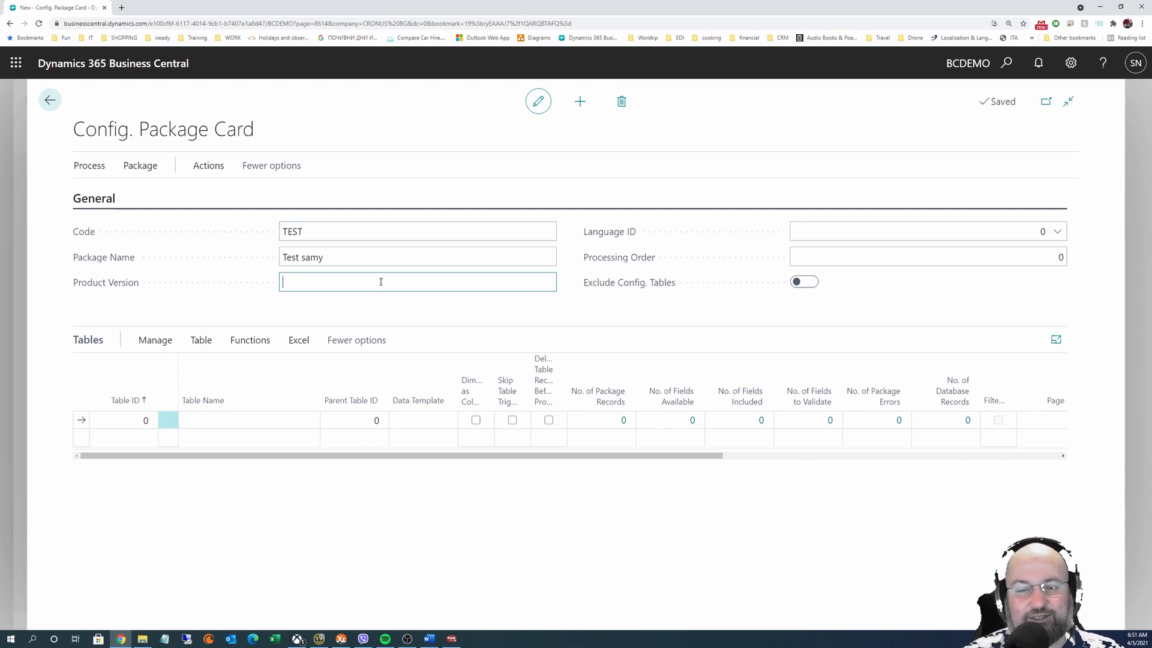
# Revisit the Code field and select the 'Test samy' package name text
pyautogui.click(289, 231)
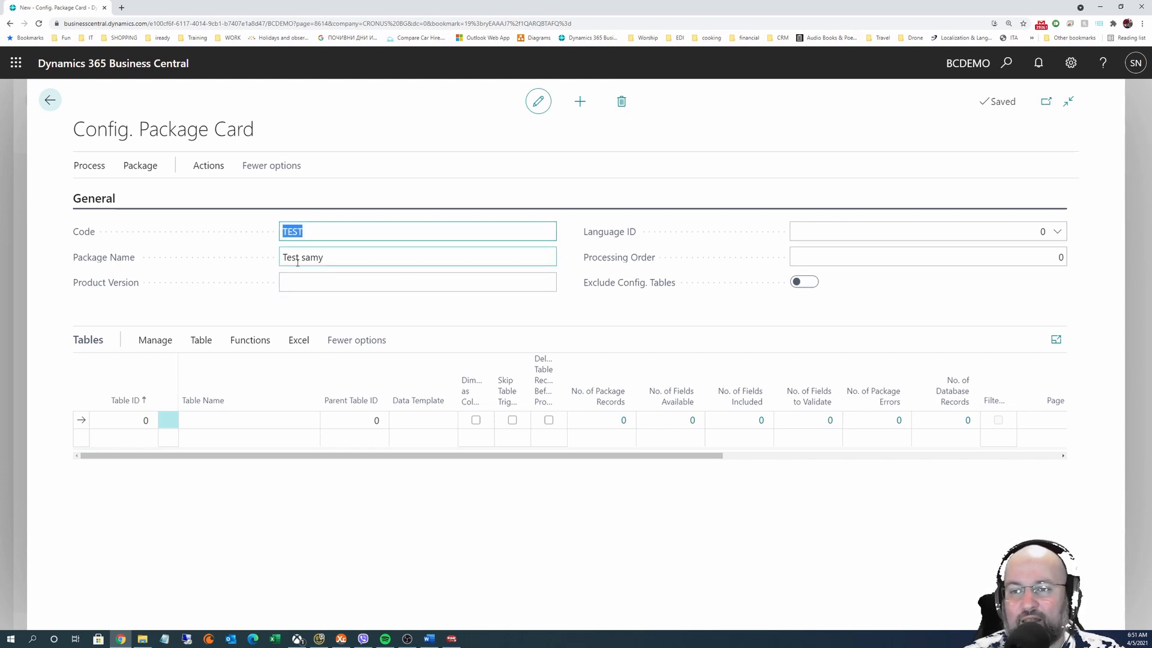
pyautogui.click(319, 257)
pyautogui.moveTo(318, 256); pyautogui.dragTo(254, 254)
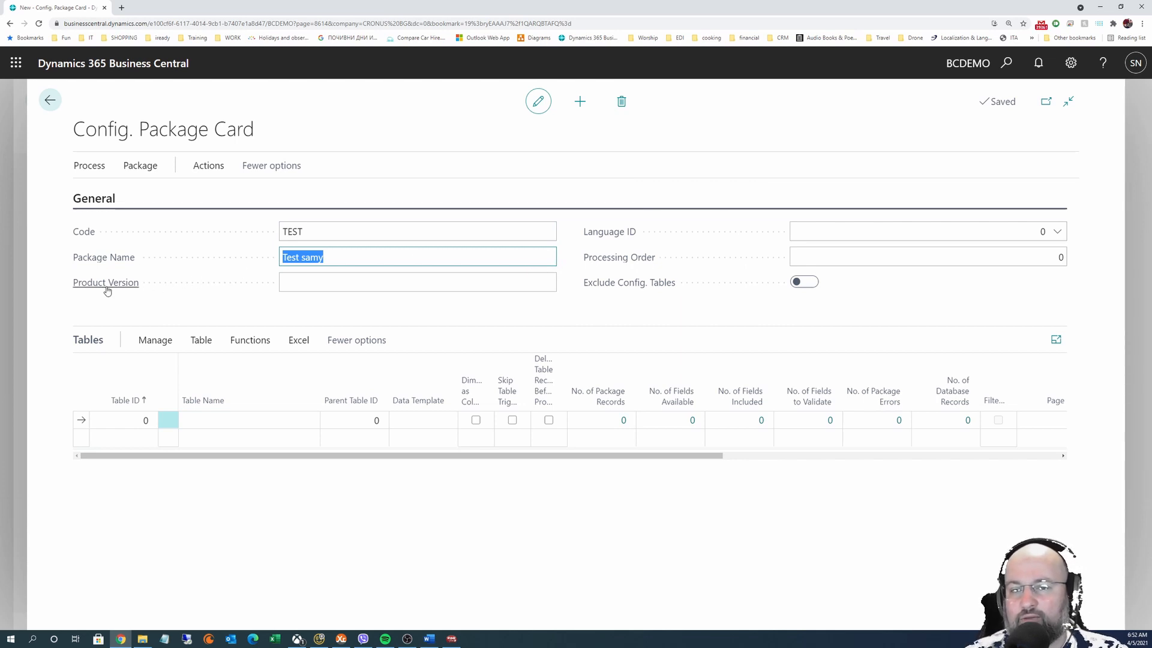
pyautogui.moveTo(107, 290)
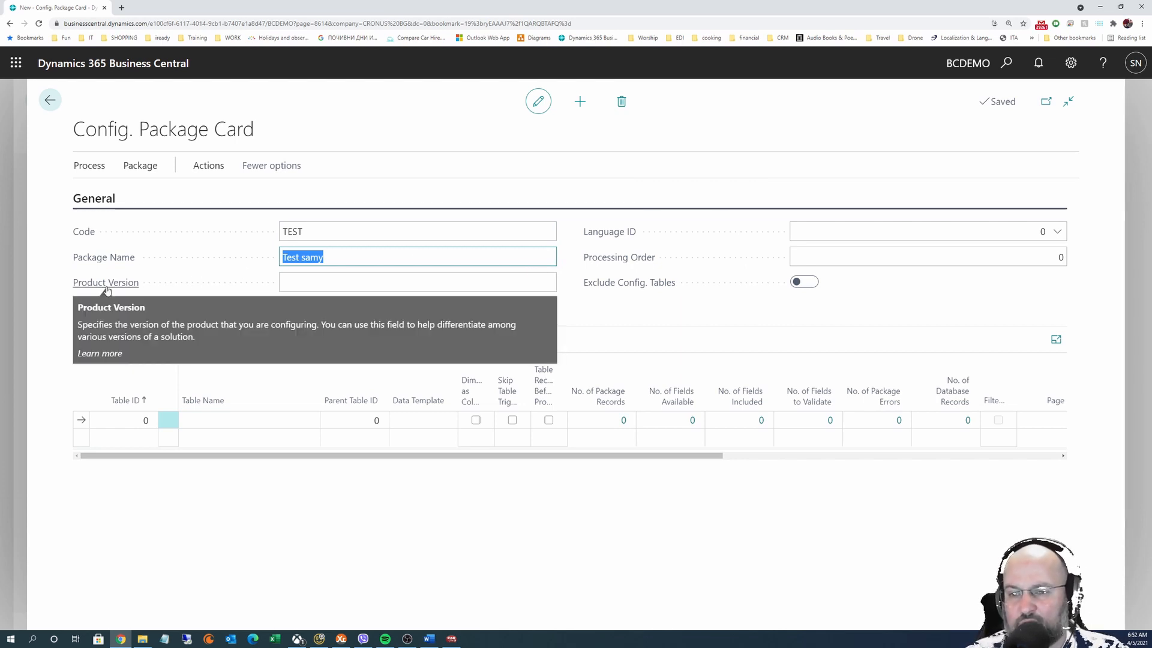
pyautogui.click(402, 285)
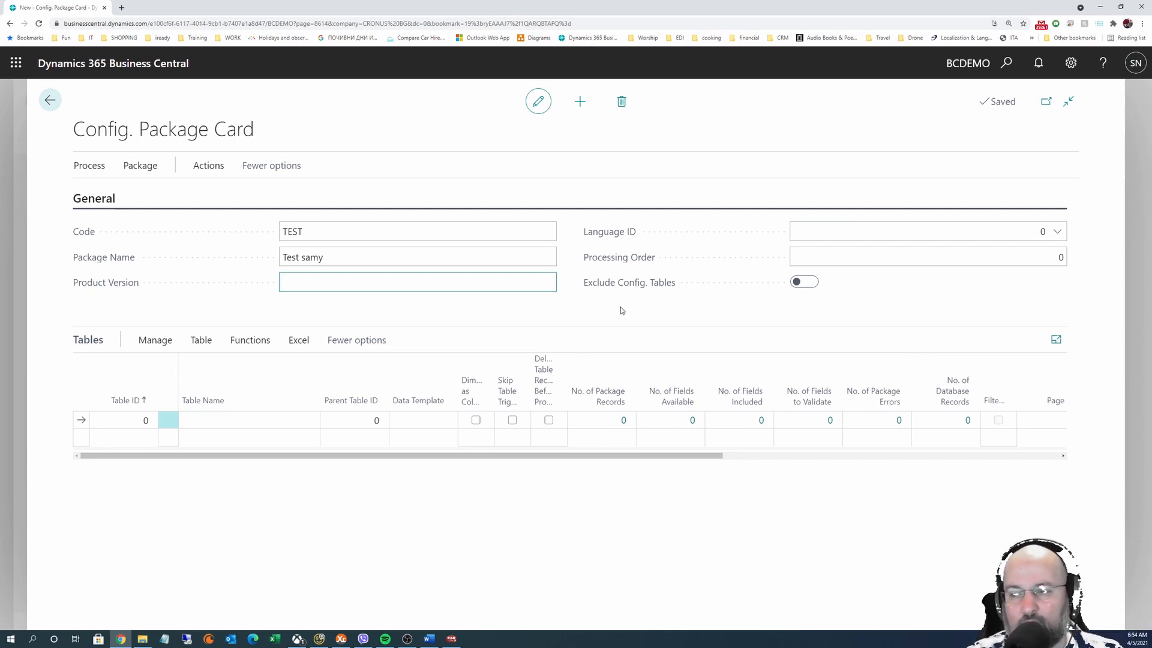
pyautogui.click(1070, 63)
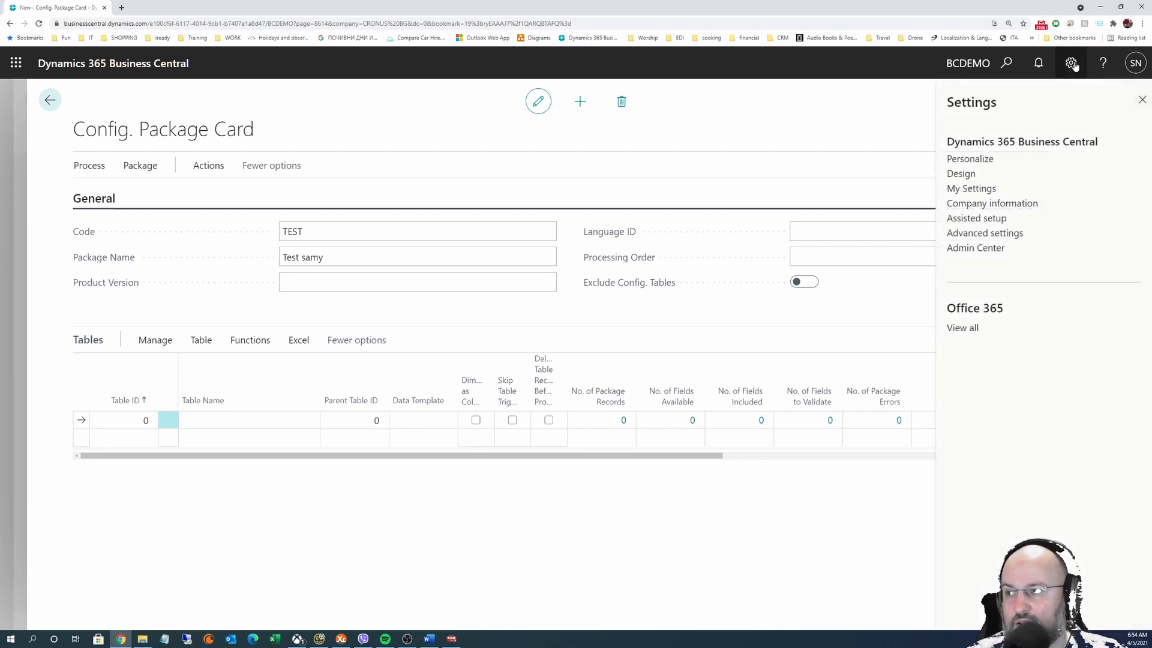
pyautogui.click(970, 188)
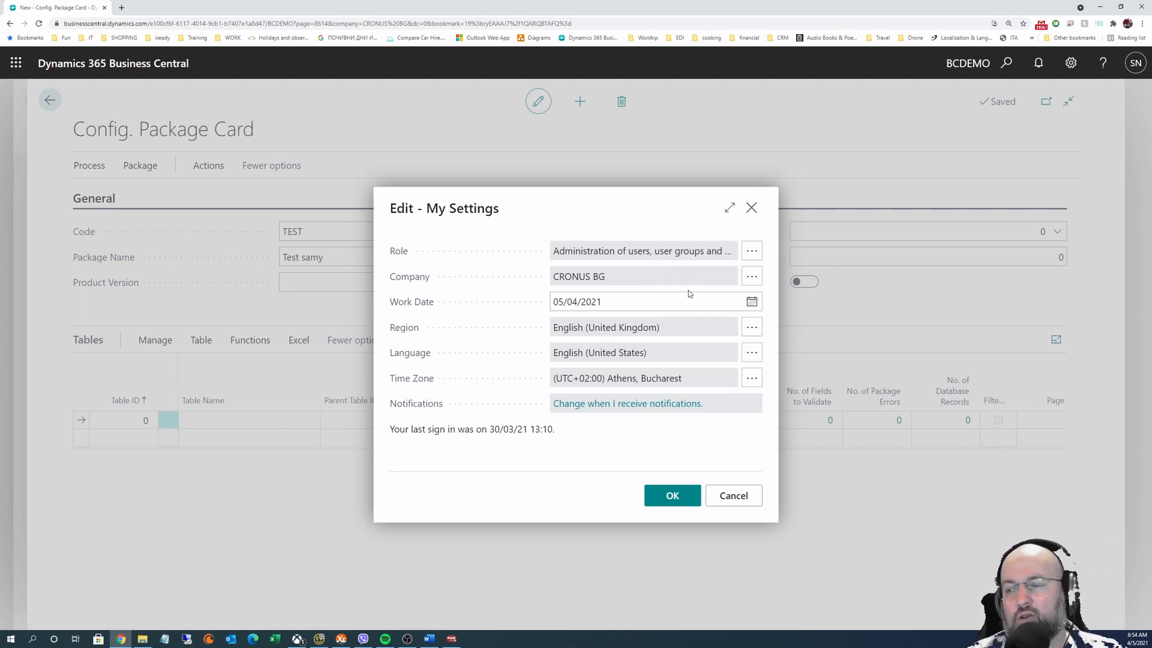
pyautogui.click(751, 207)
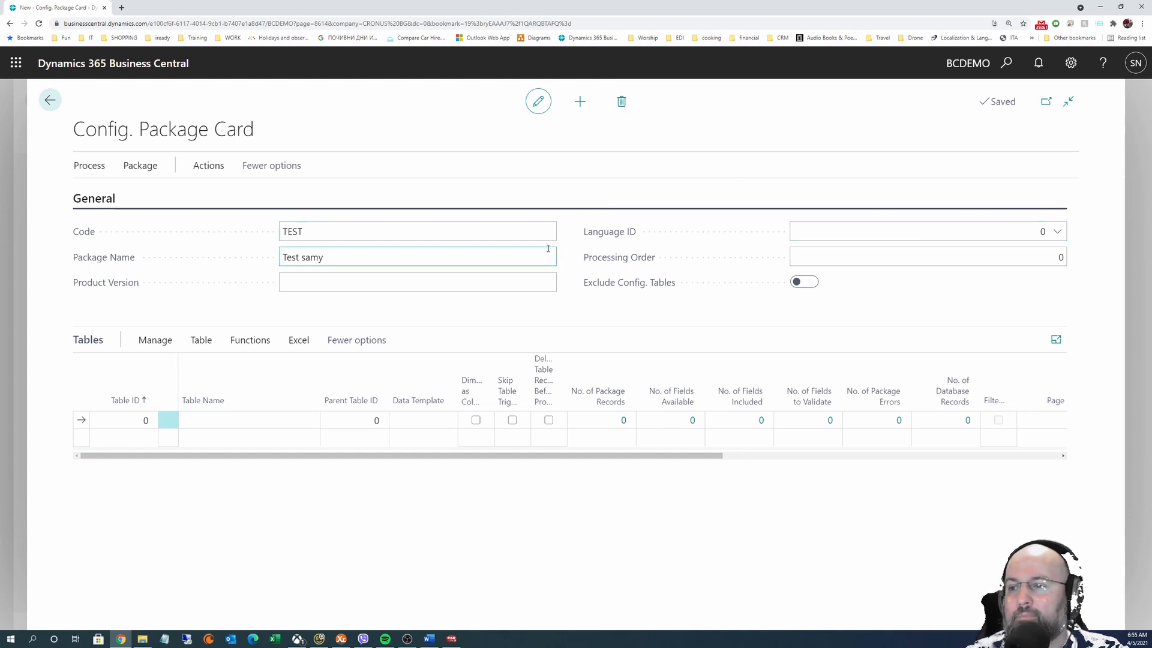
pyautogui.click(1032, 263)
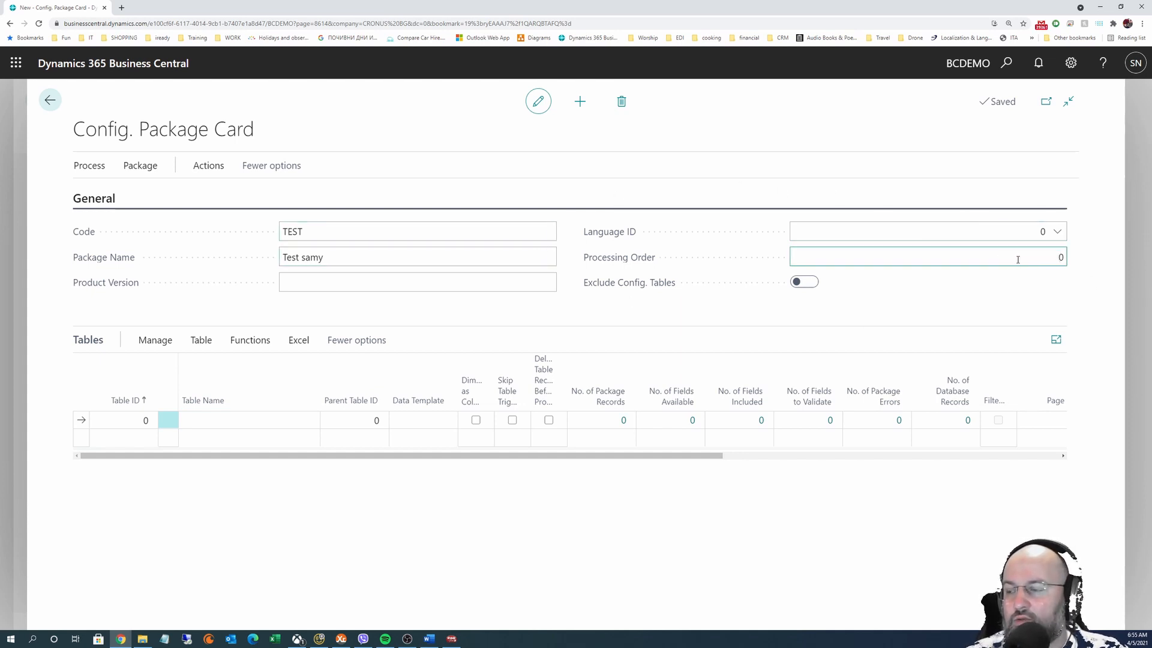
pyautogui.moveTo(1018, 260); pyautogui.dragTo(1092, 260)
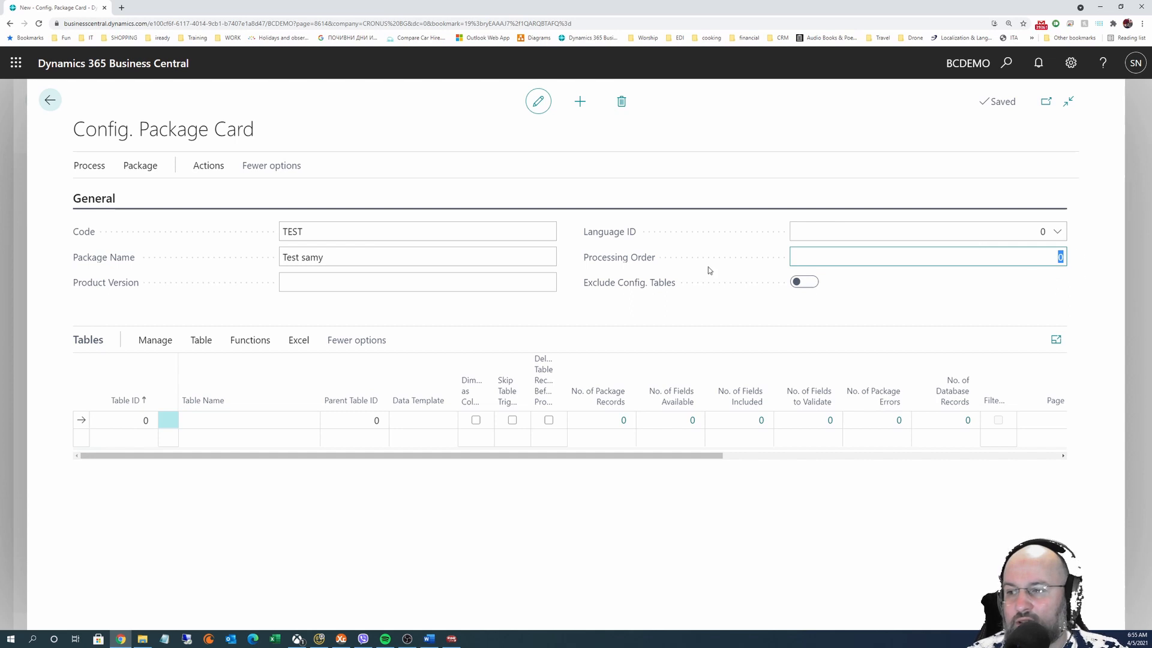
pyautogui.moveTo(613, 261)
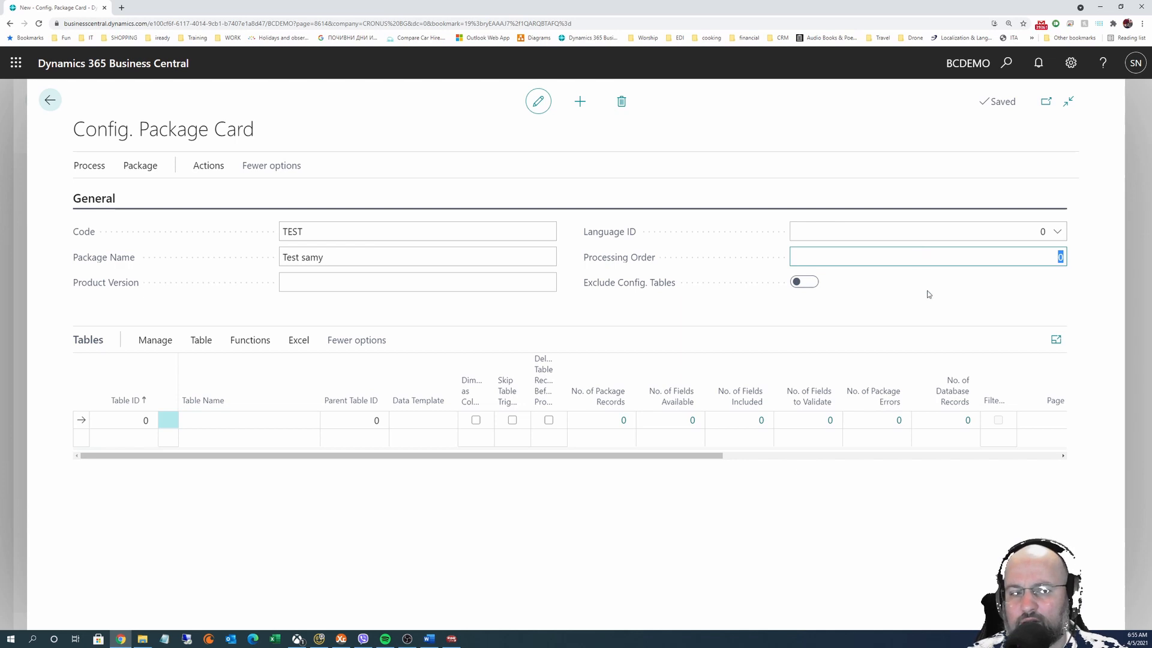
# Go back to the packages list, browse the Process actions, and reopen the TEST package card
pyautogui.click(50, 100)
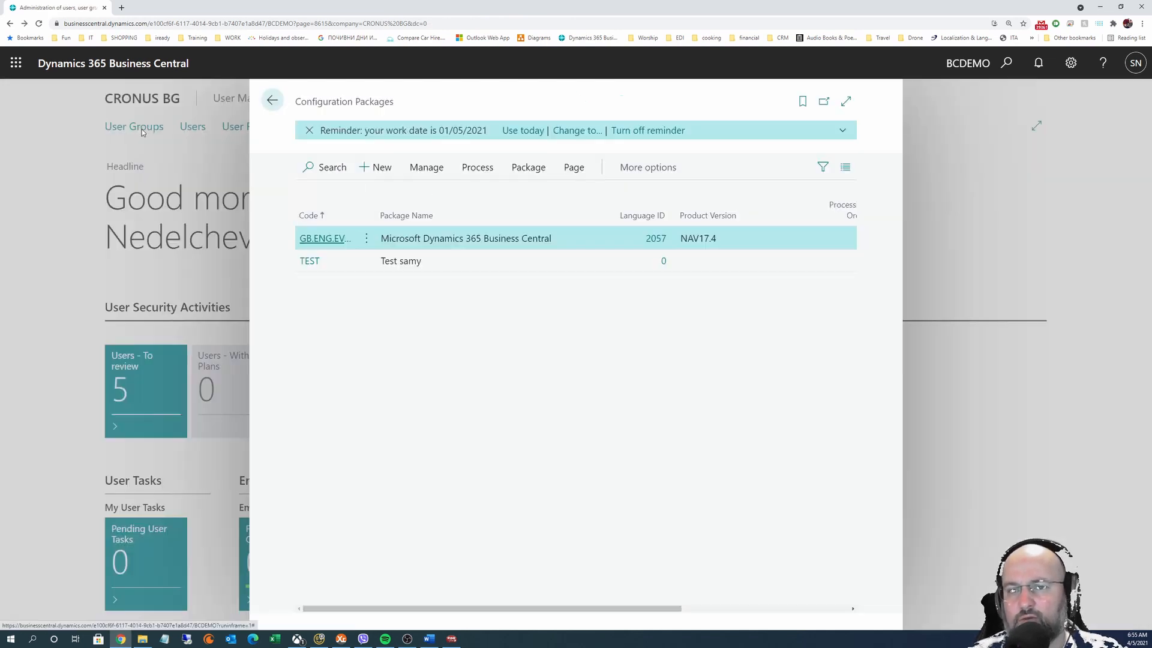
pyautogui.click(527, 170)
pyautogui.click(460, 169)
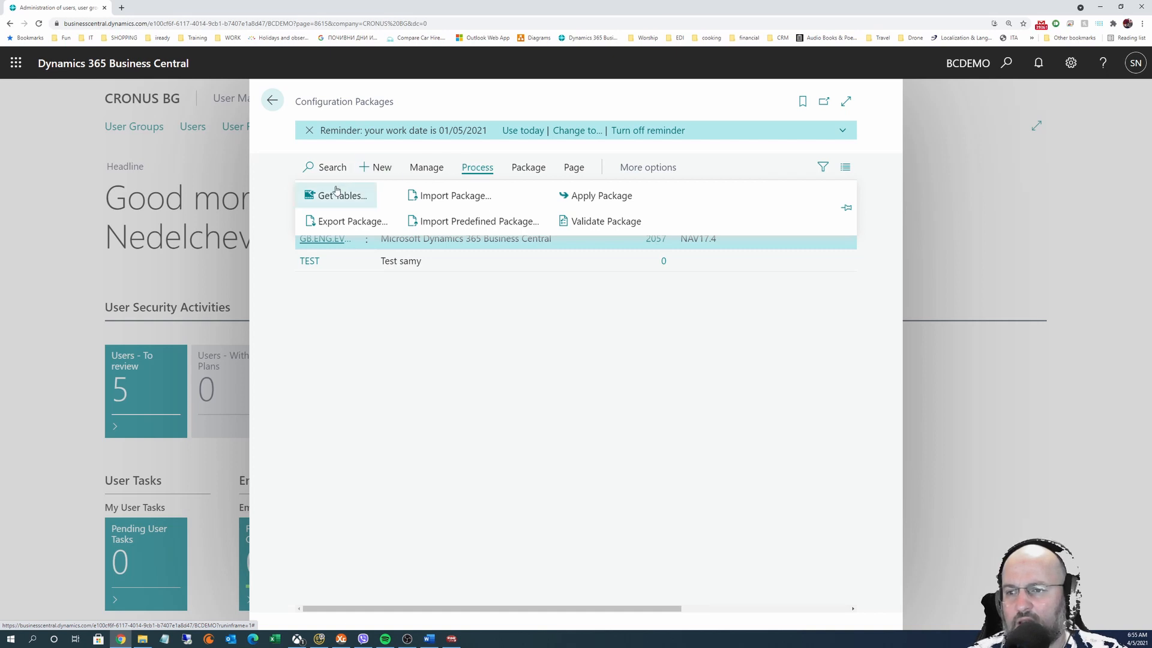
pyautogui.click(617, 311)
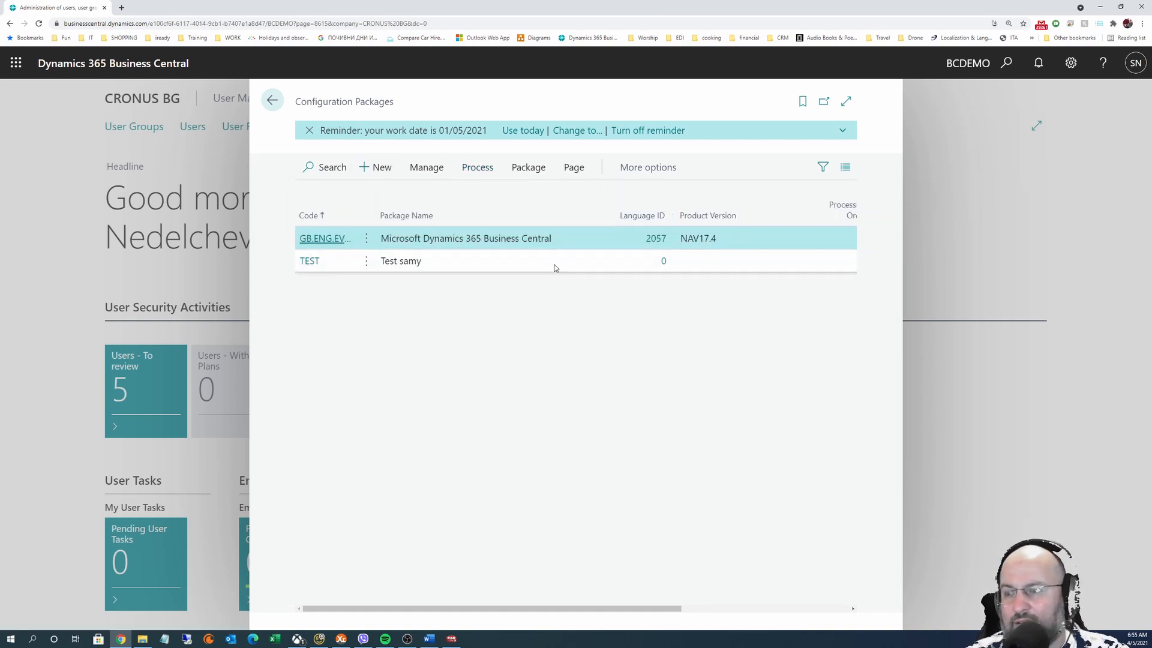
pyautogui.click(309, 260)
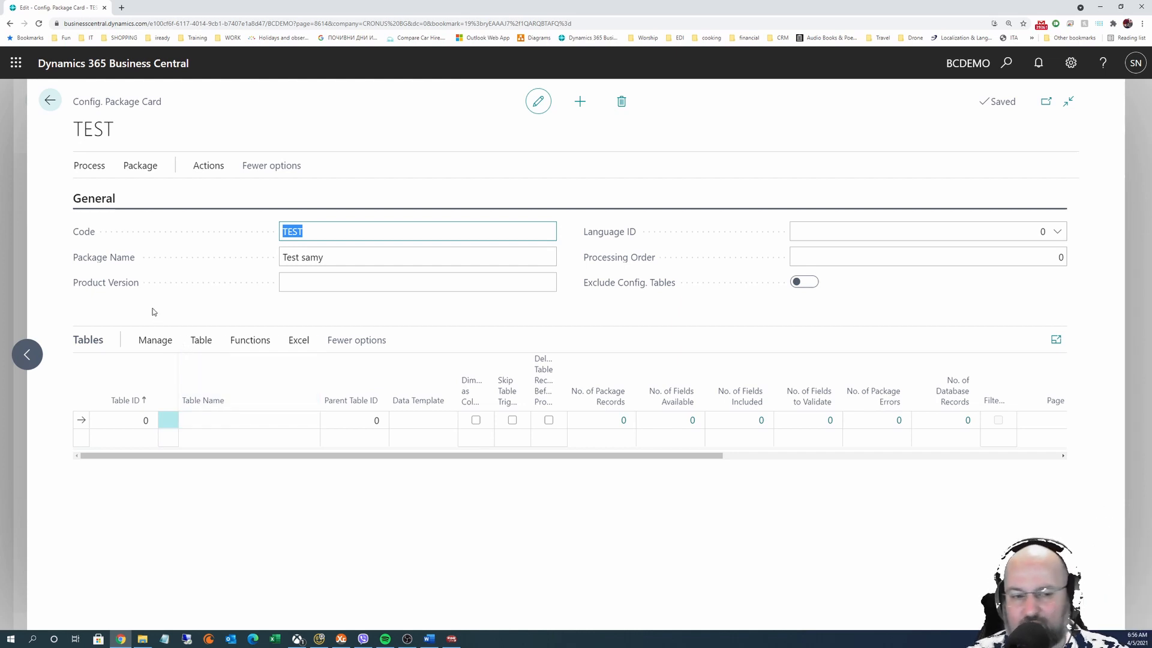
# Switch on Exclude Config. Tables for TEST and reopen its card from the list
pyautogui.click(809, 282)
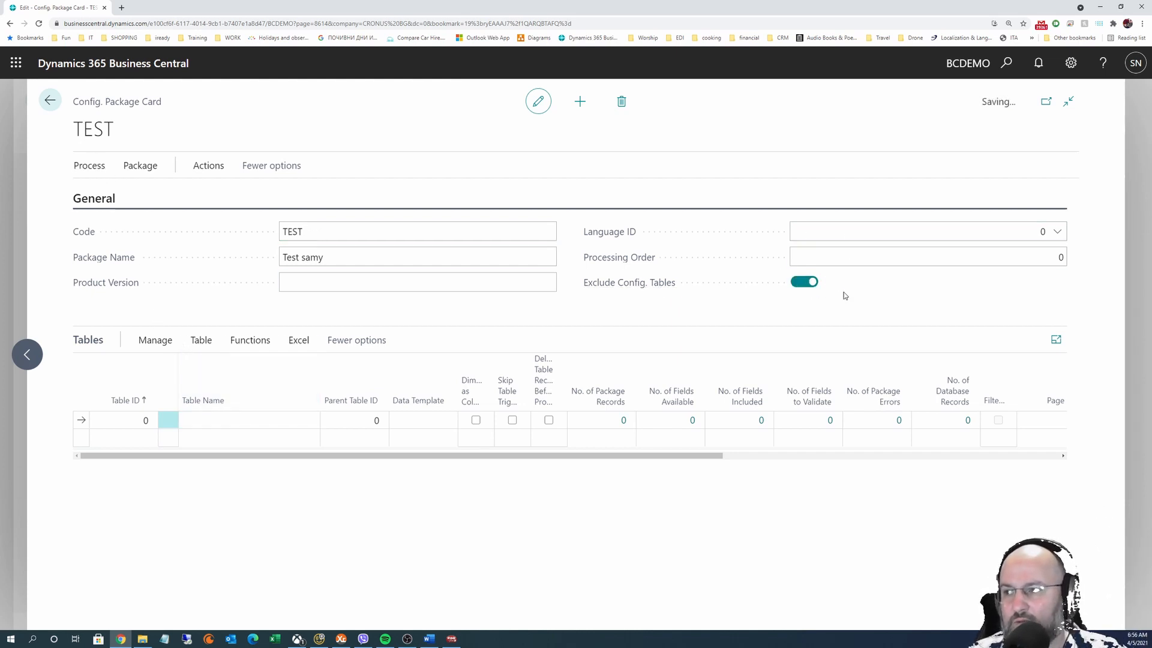
pyautogui.click(50, 100)
pyautogui.click(312, 262)
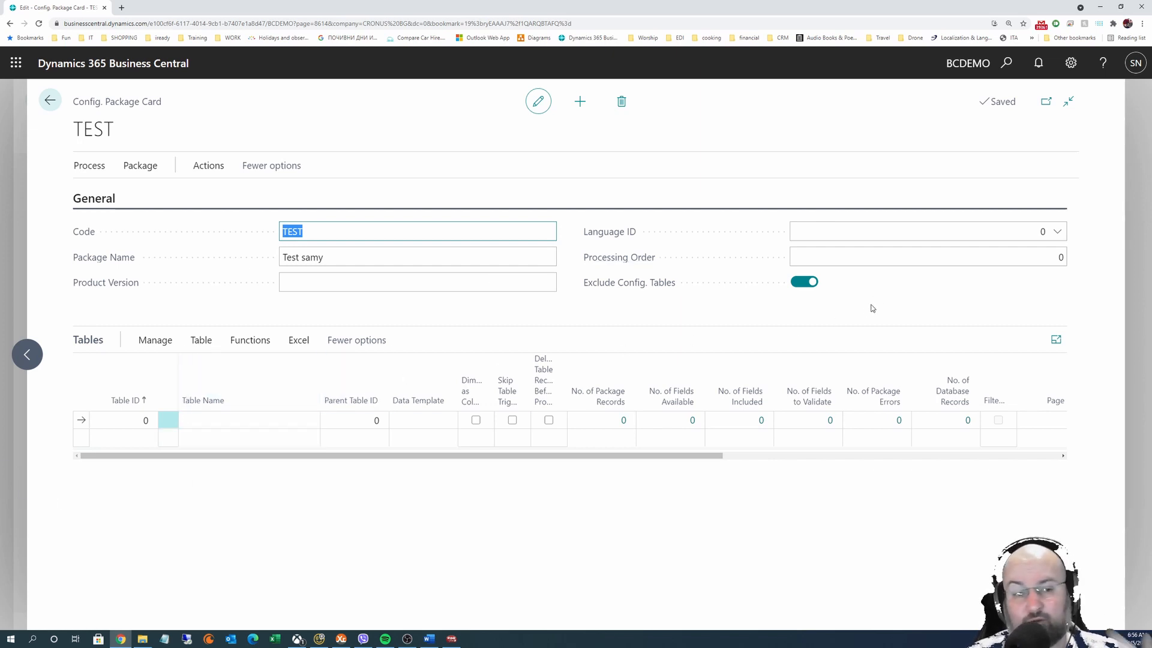
# Point out the TEST code and 'Test samy' name, then collapse the General FastTab
pyautogui.click(307, 231)
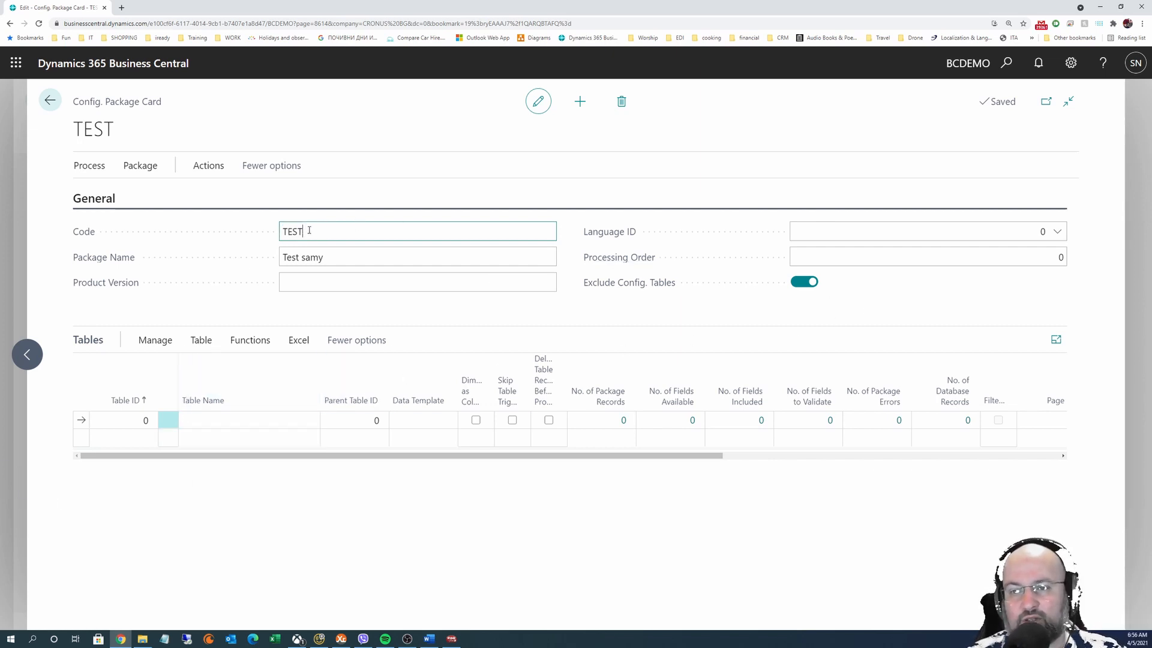
pyautogui.moveTo(357, 251); pyautogui.dragTo(284, 255)
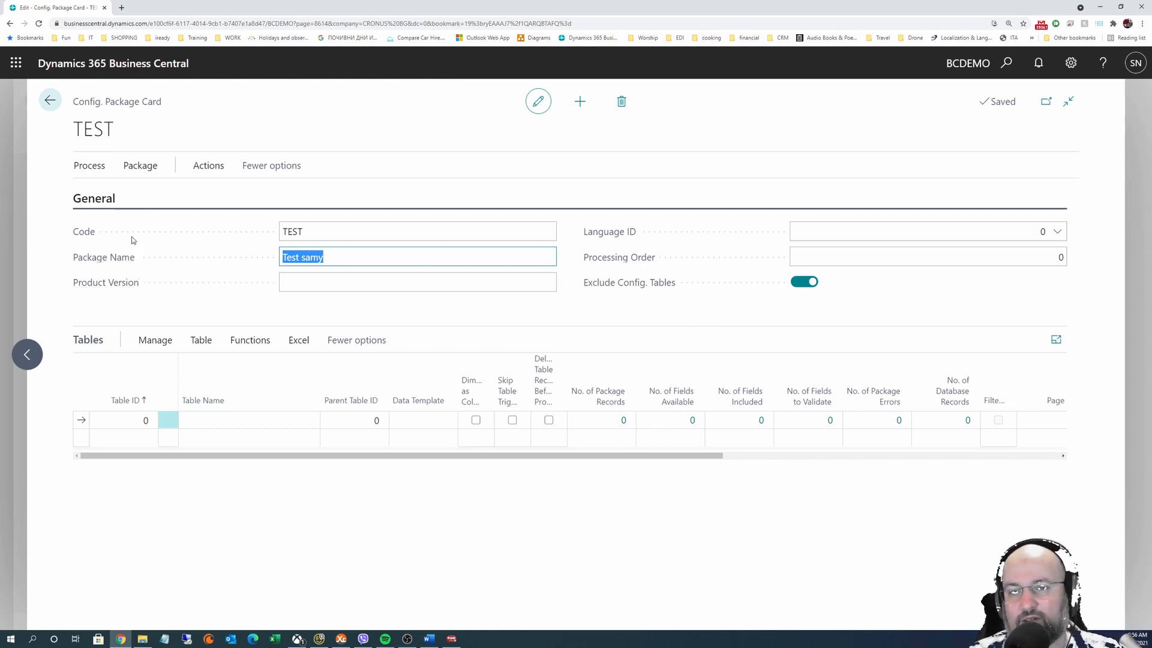
pyautogui.click(94, 198)
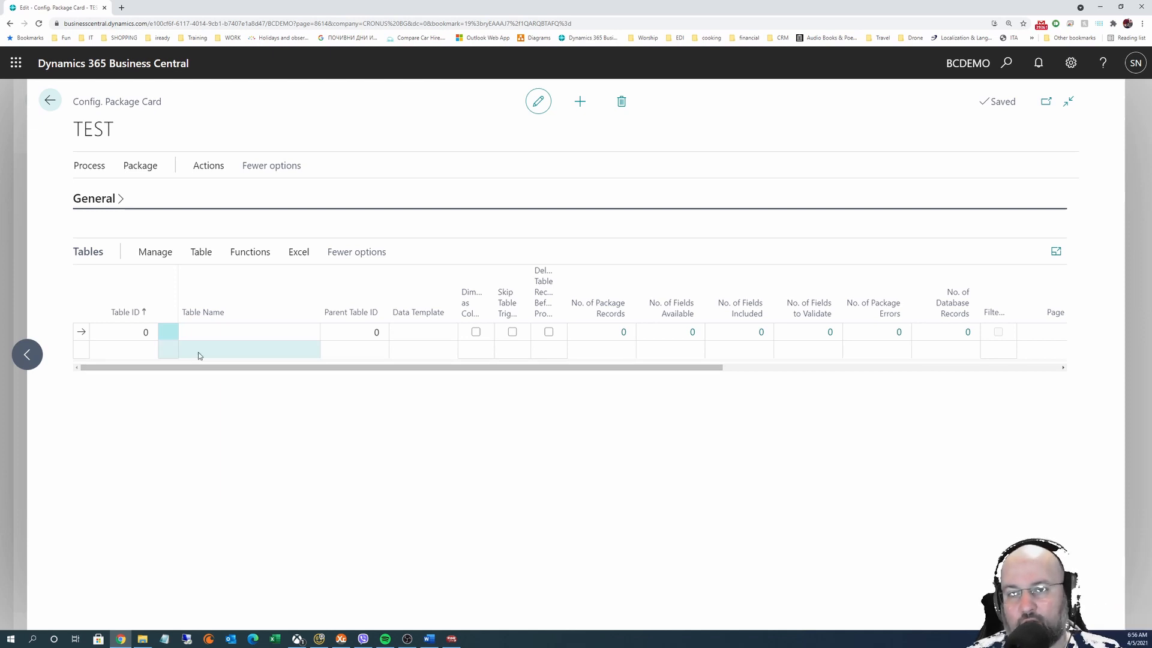
# Expand the General FastTab again and start editing the first line's Table ID
pyautogui.click(112, 199)
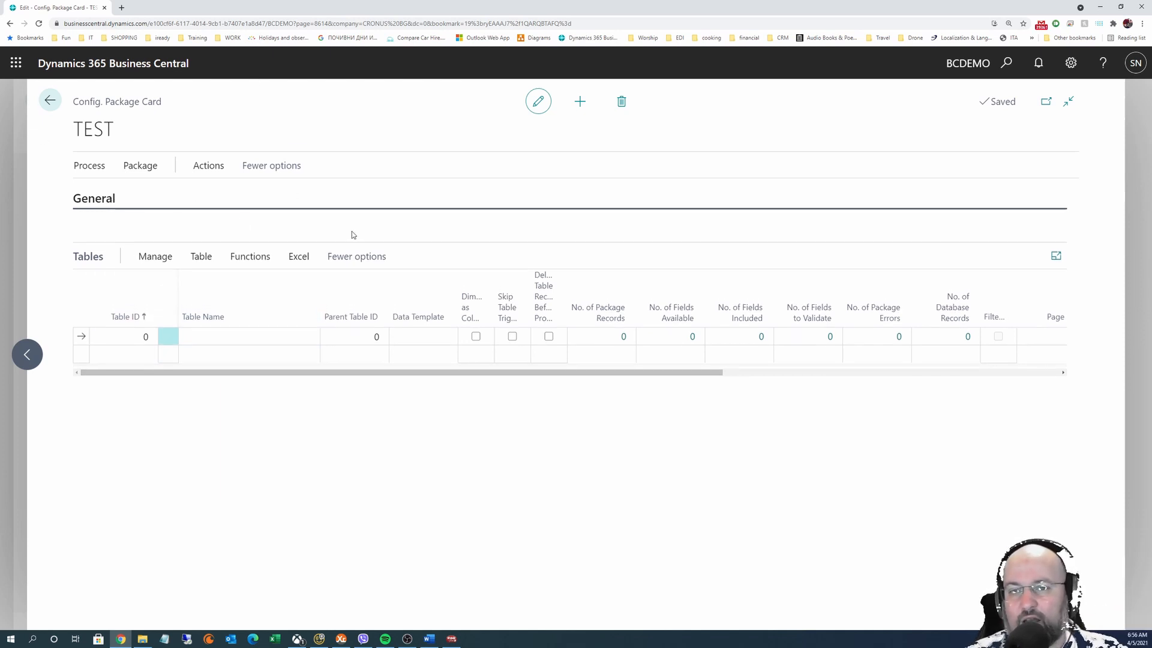
pyautogui.click(133, 420)
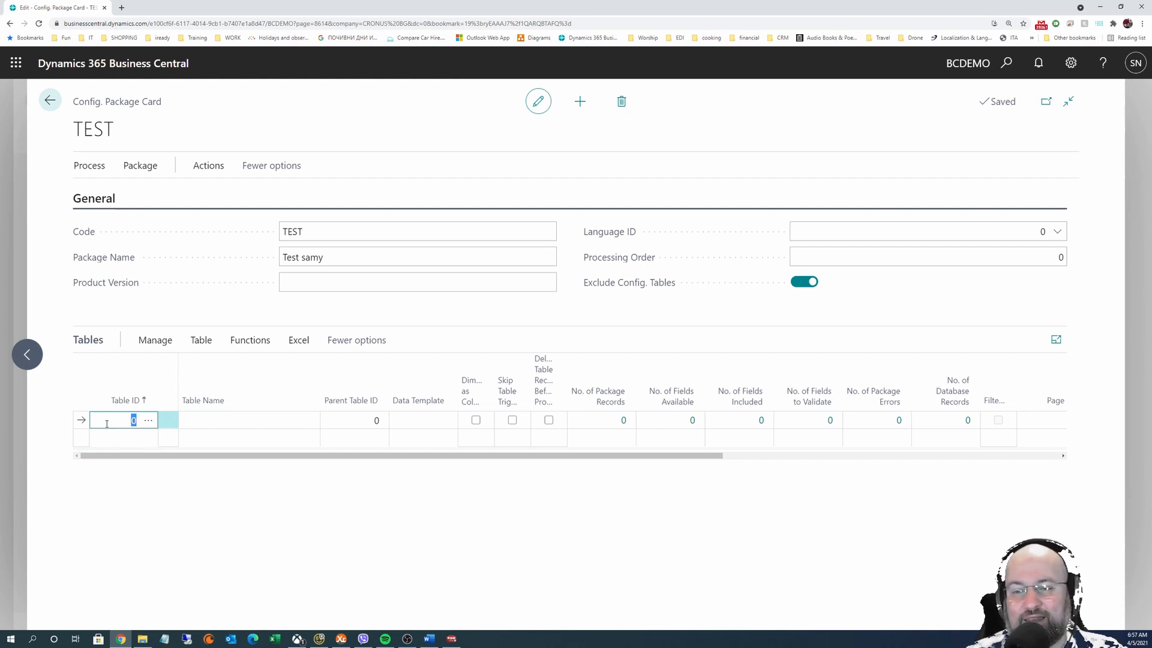
# Open the Table ID Objects lookup and search it for 'use', then 'perm'
pyautogui.click(148, 422)
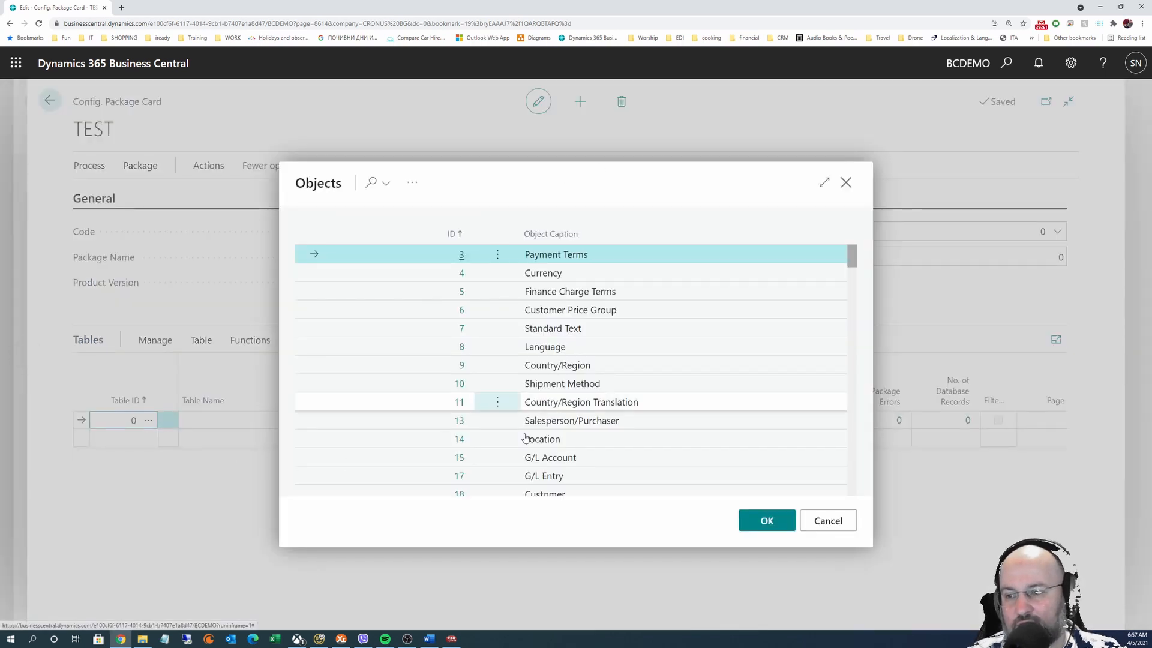
pyautogui.scroll(-15, 543, 403)
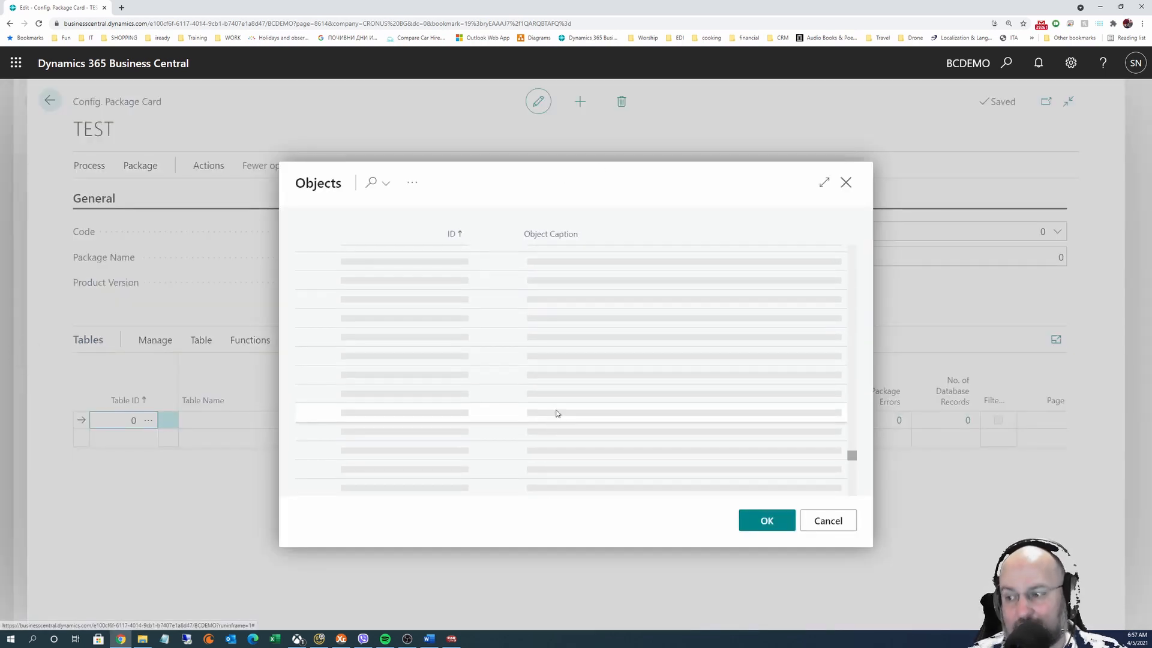
pyautogui.scroll(-20, 567, 421)
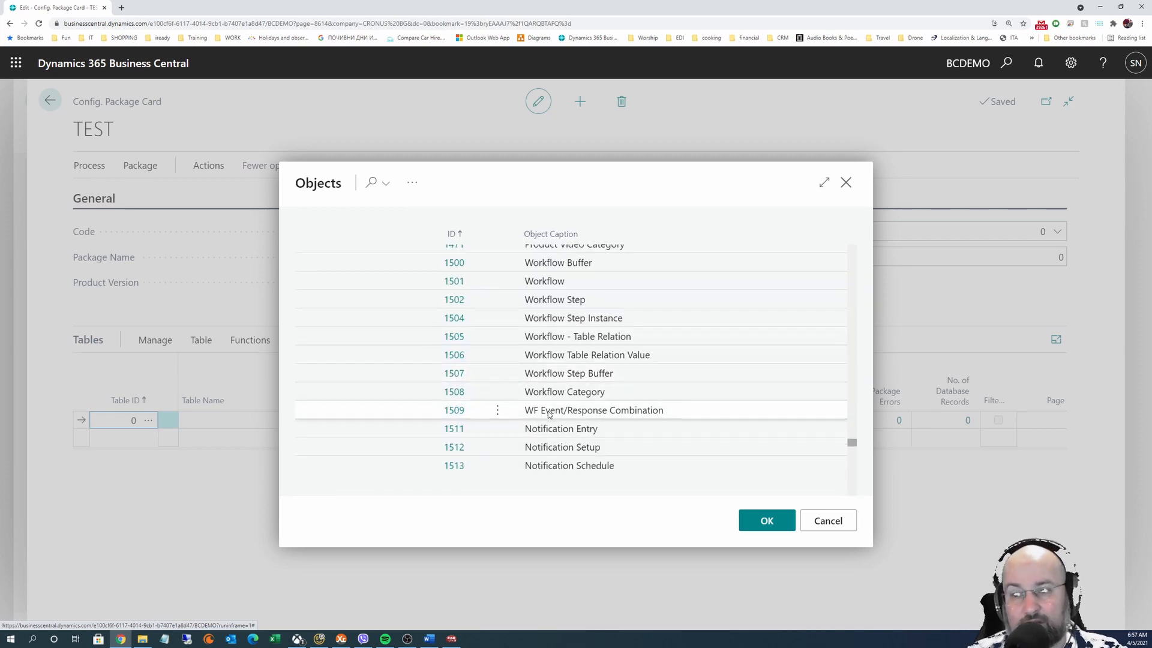
pyautogui.scroll(-10, 498, 360)
pyautogui.click(367, 185)
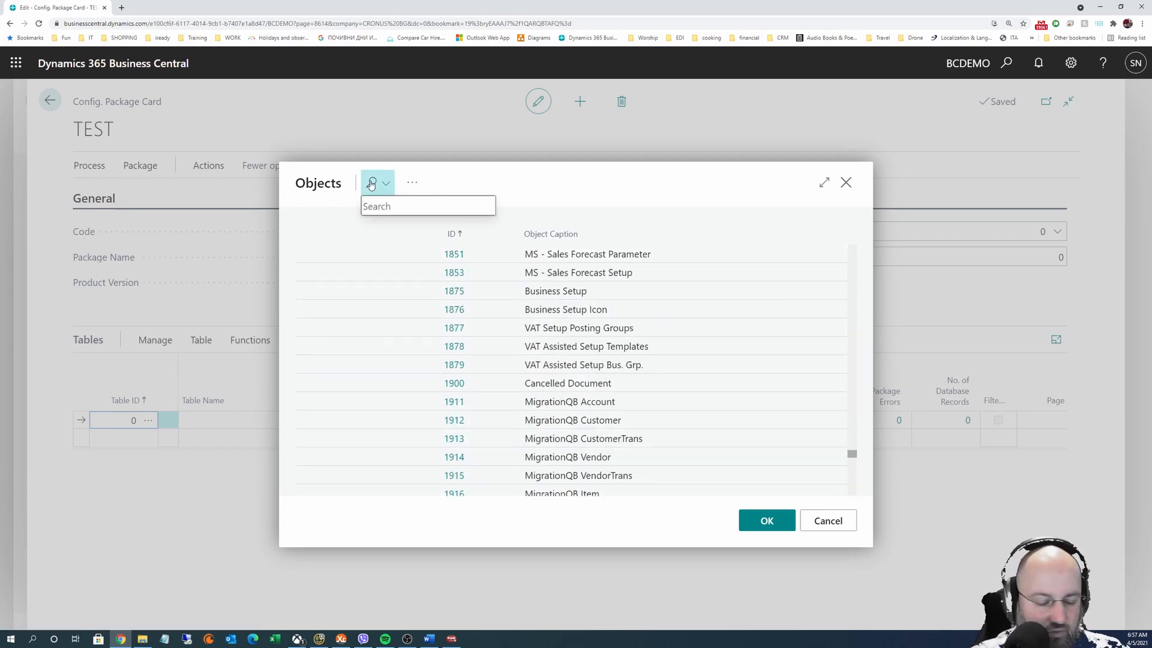
pyautogui.write('user')
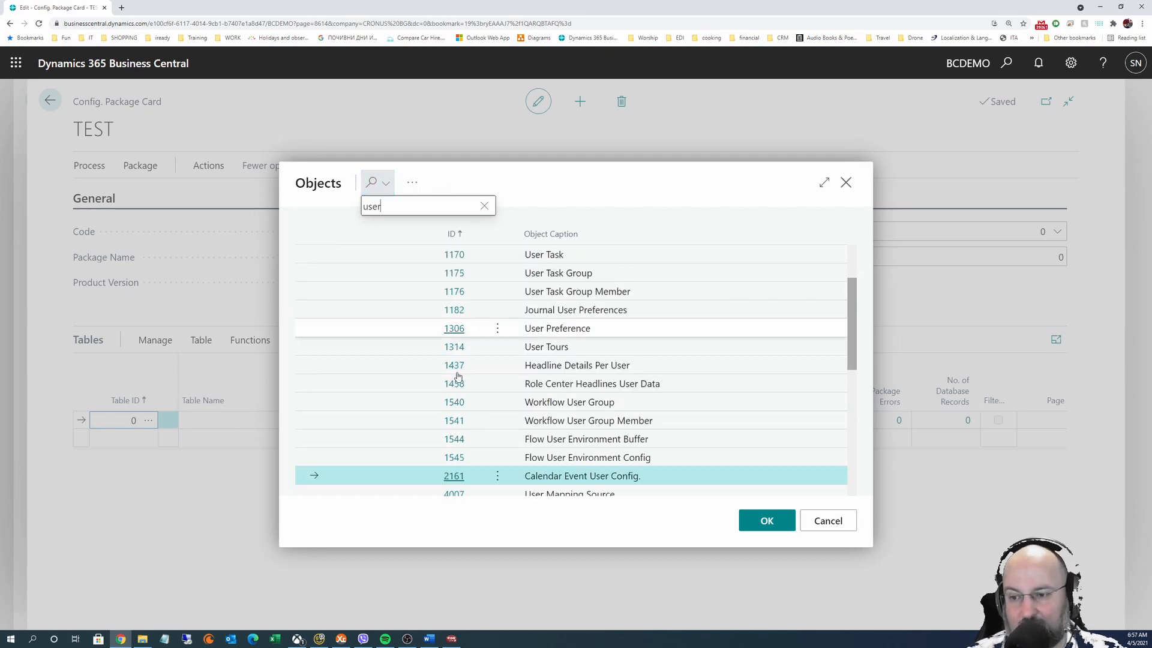
pyautogui.scroll(-5, 528, 448)
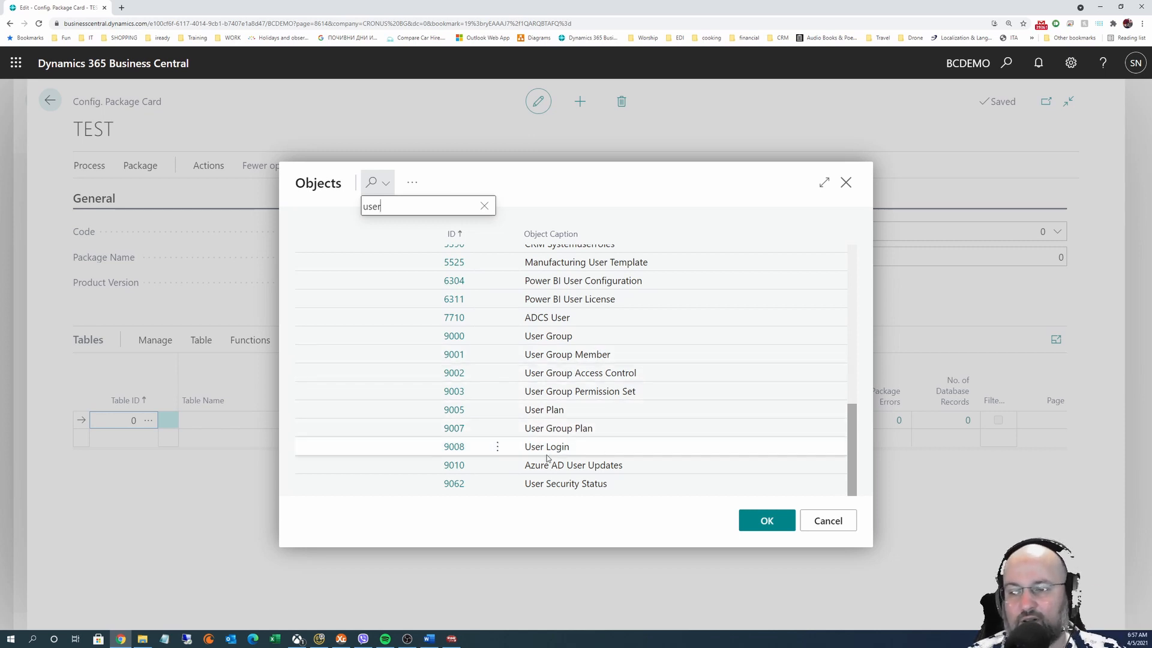
pyautogui.scroll(6, 546, 455)
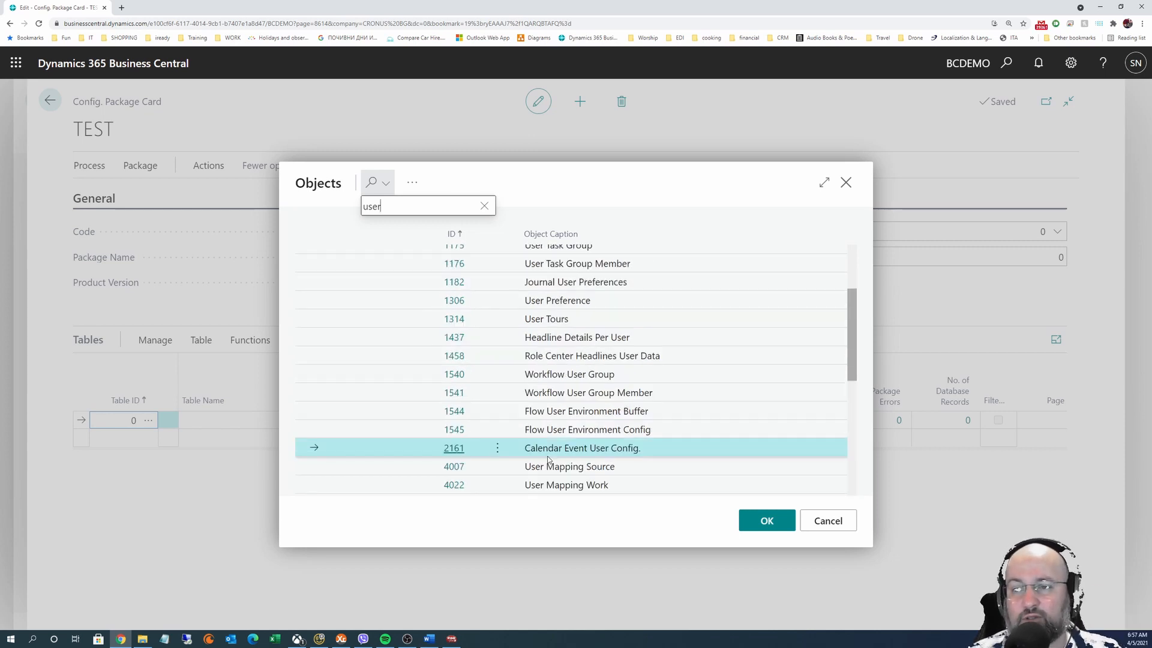
pyautogui.click(484, 206)
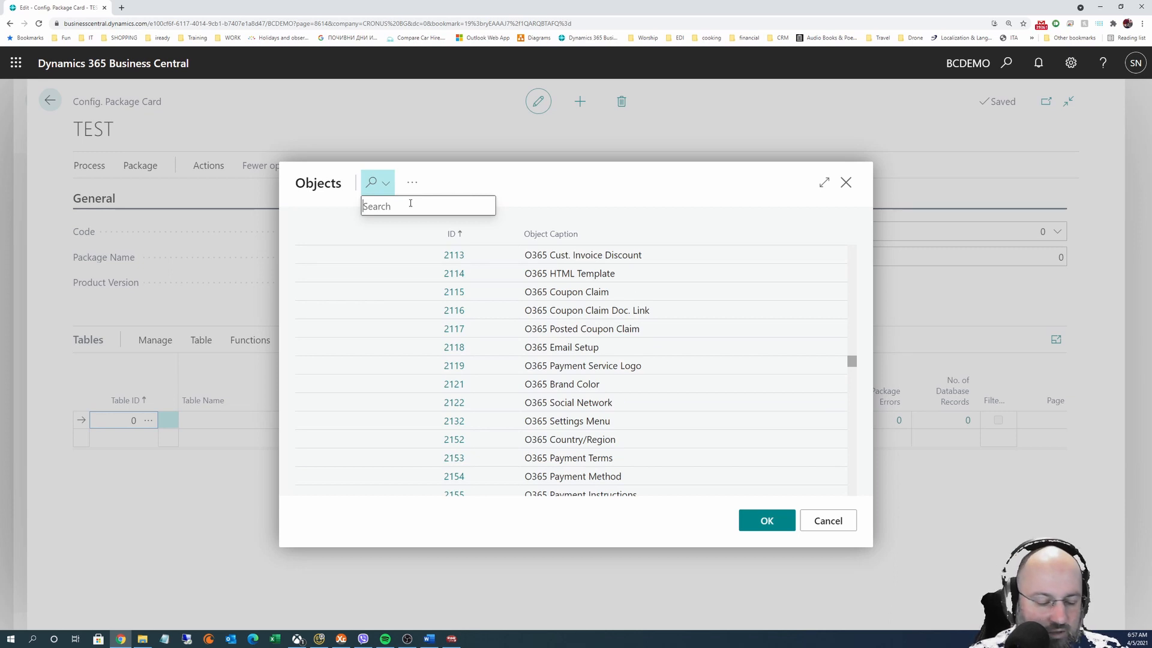
pyautogui.write('permission')
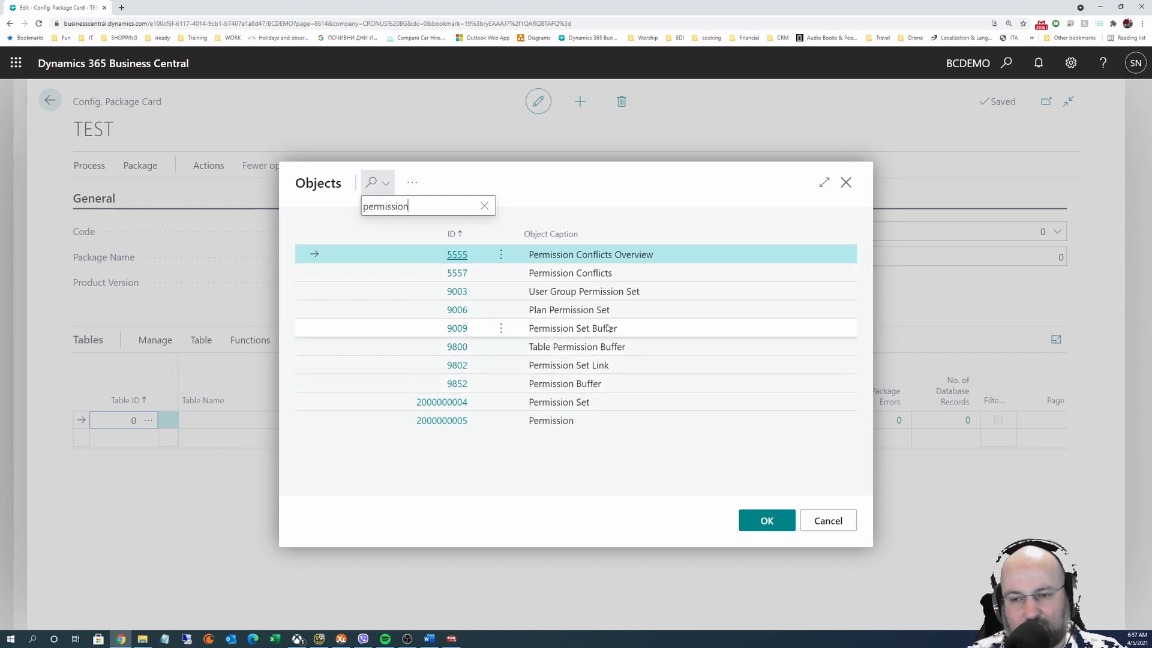
pyautogui.moveTo(457, 213); pyautogui.dragTo(324, 207)
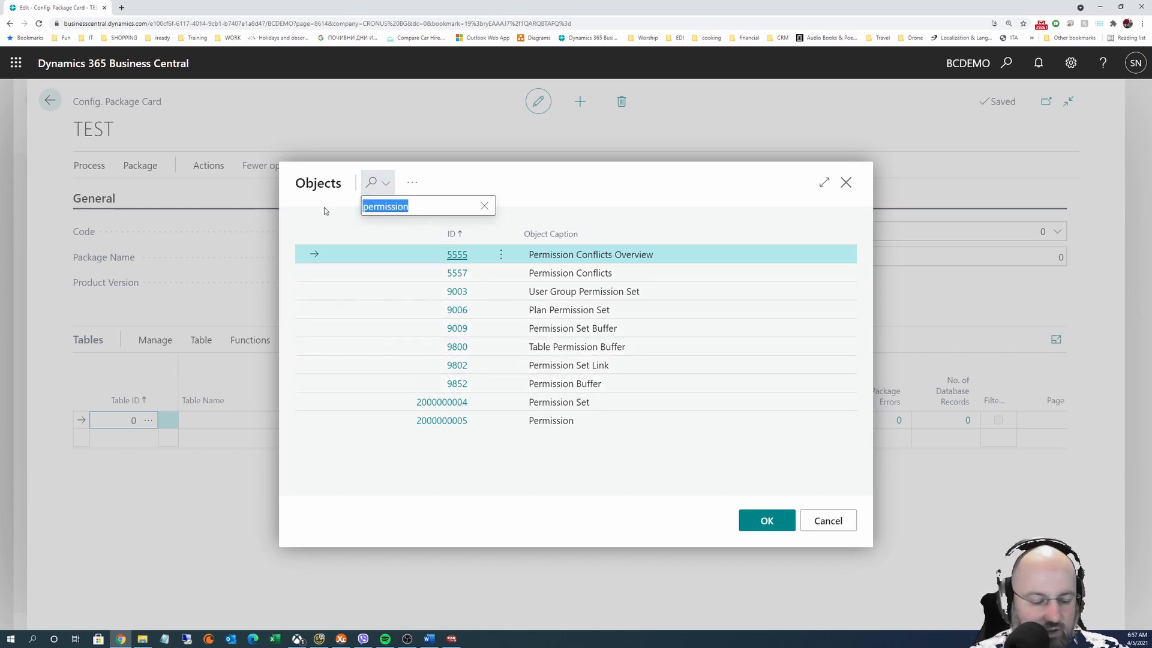
# Search 'item' in the Objects lookup and pick table 27 Item for the first line
pyautogui.write('item')
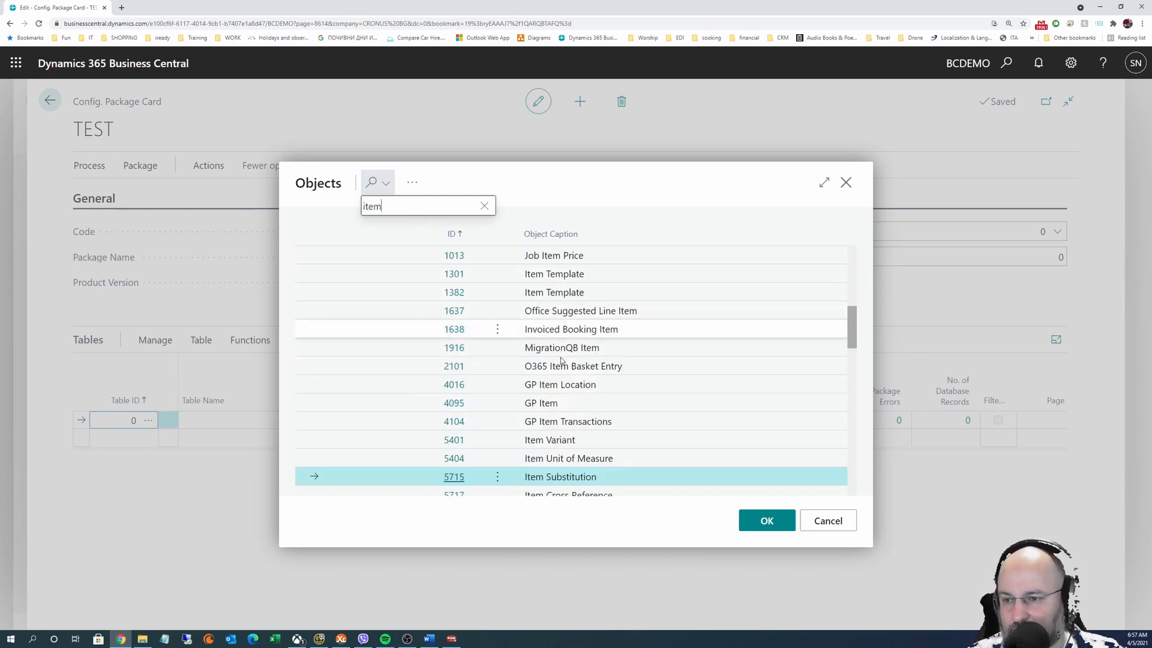
pyautogui.scroll(5, 571, 373)
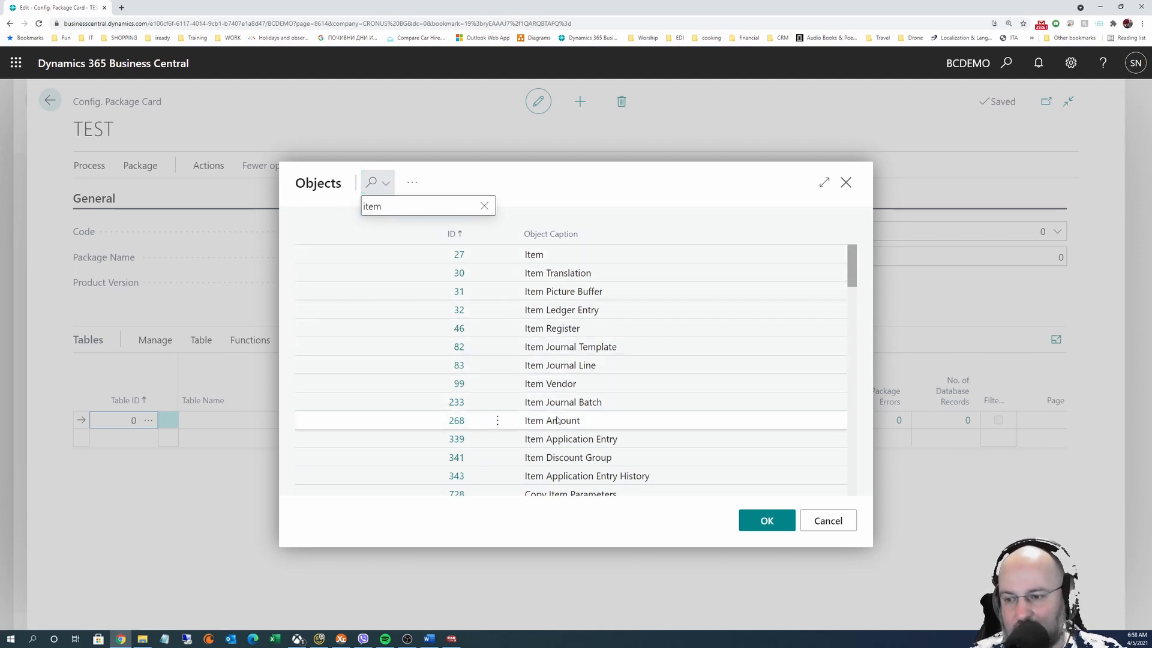
pyautogui.scroll(-4, 561, 421)
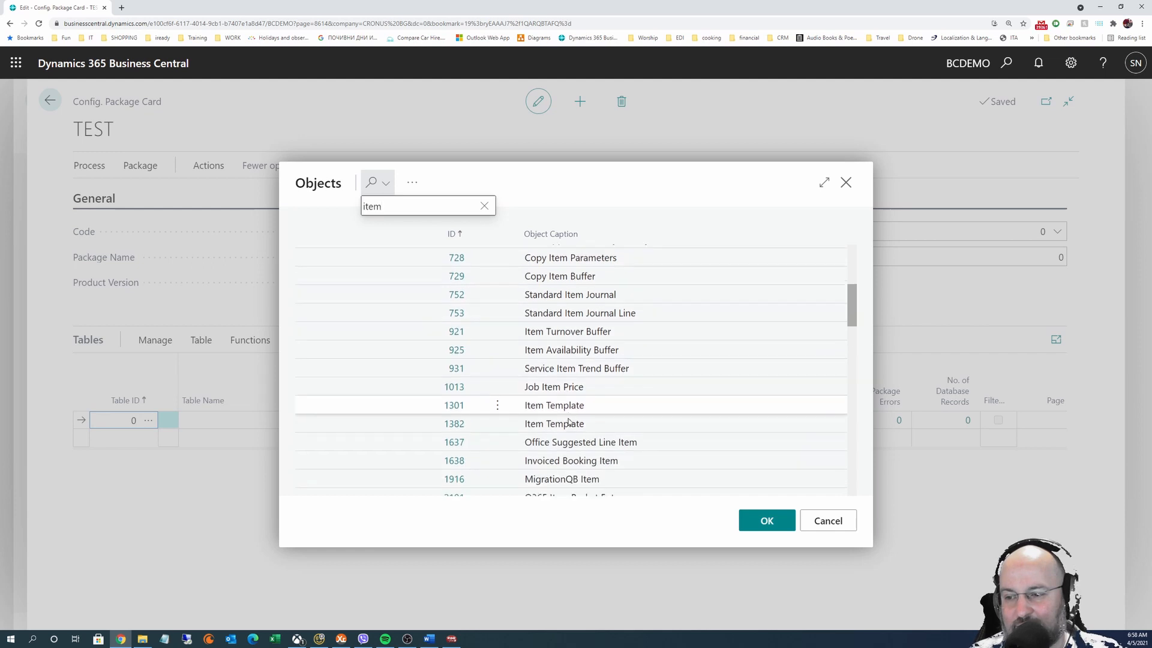
pyautogui.scroll(-4, 569, 422)
pyautogui.scroll(5, 568, 425)
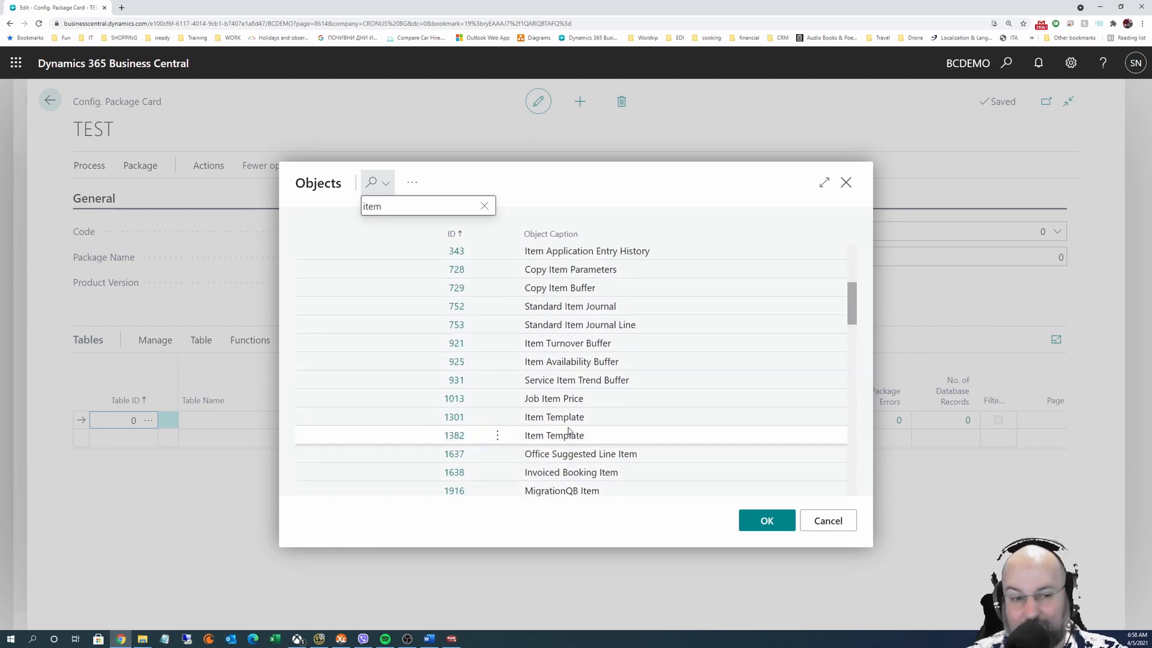
pyautogui.scroll(4, 569, 431)
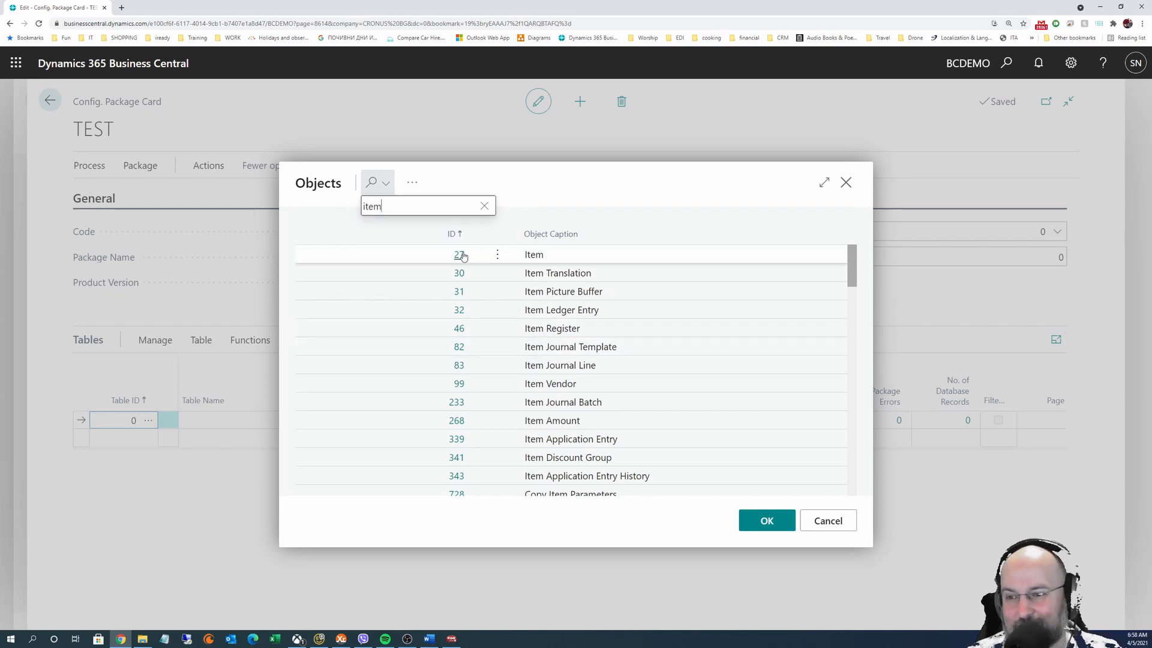
pyautogui.click(545, 258)
pyautogui.click(766, 520)
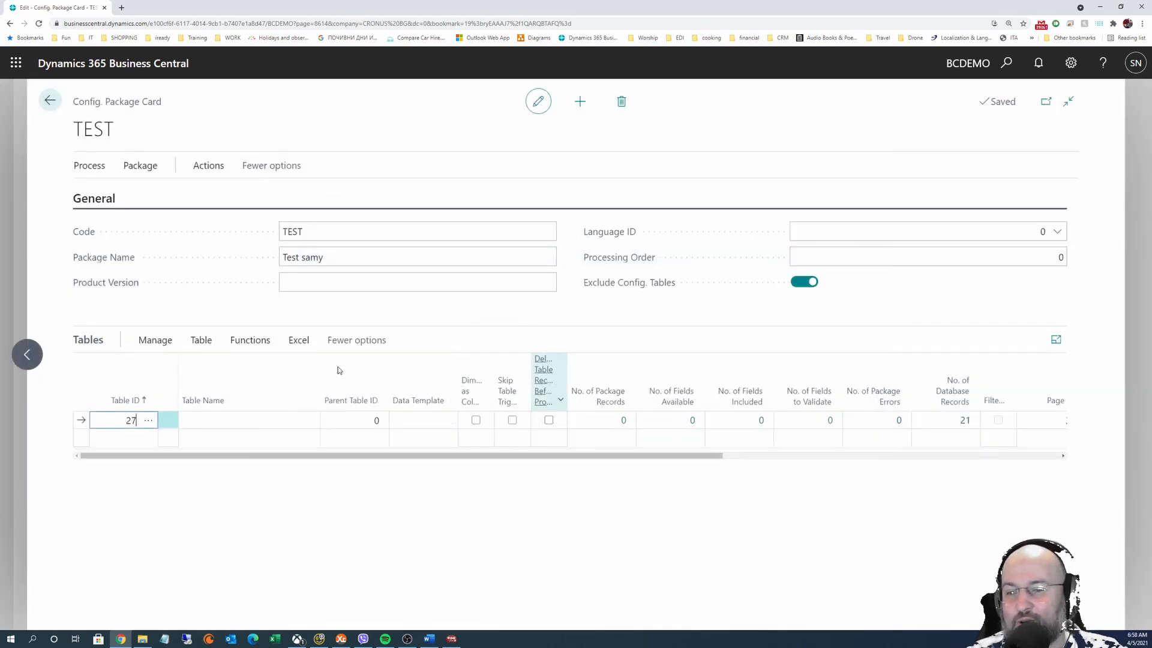
# Commit the Item line by moving to the next row, triggering the related-tables prompt
pyautogui.click(182, 419)
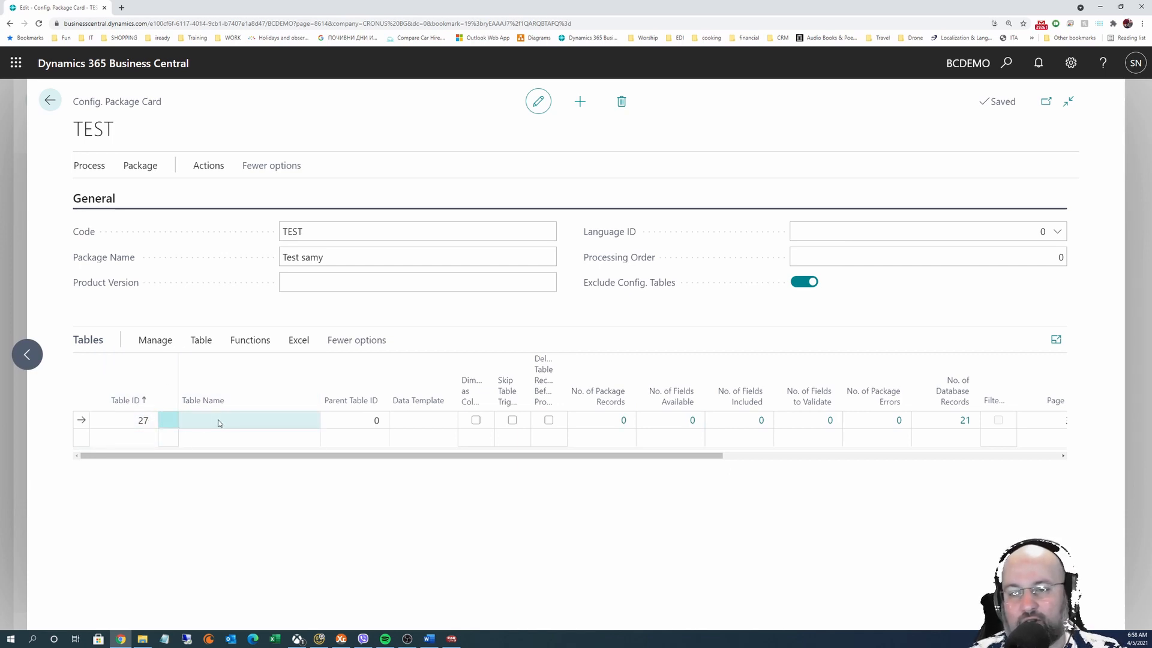
pyautogui.click(199, 442)
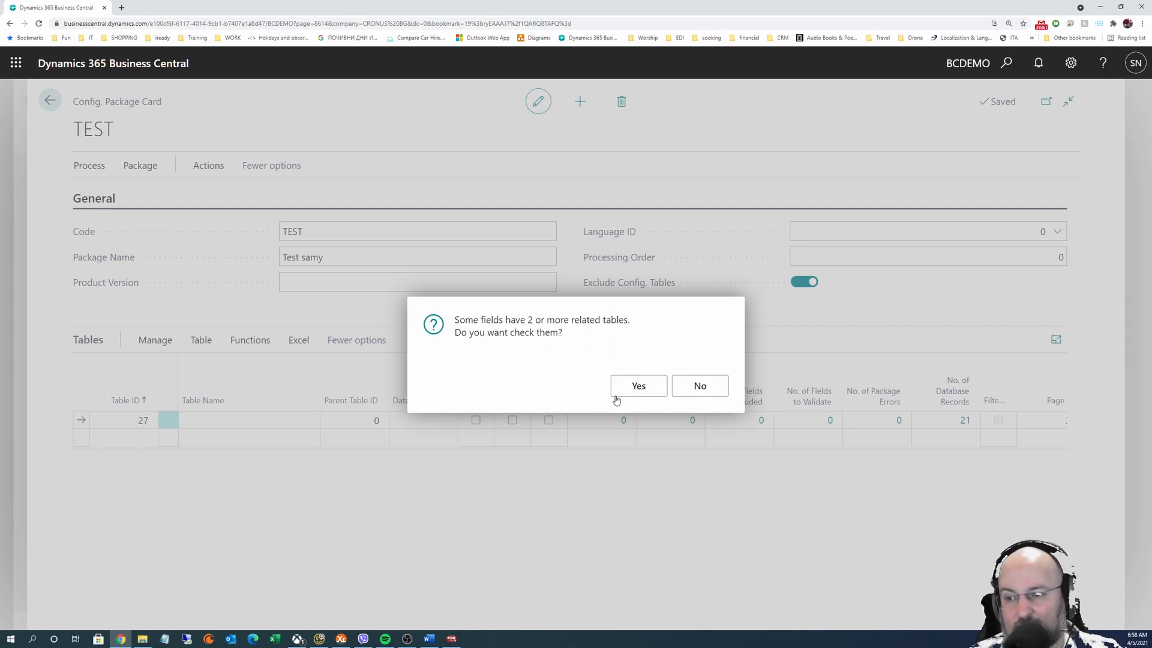
# Accept the related-tables check, review Item's package fields and Unit of Measure mapping, then close
pyautogui.press('Return')
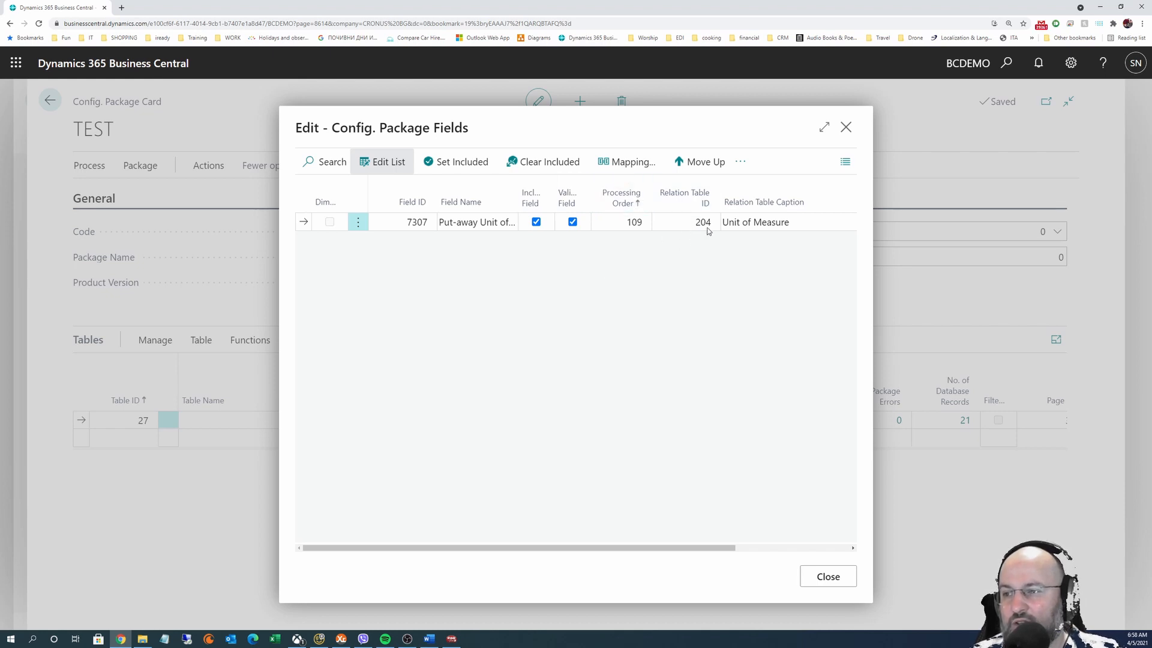
pyautogui.moveTo(592, 548); pyautogui.dragTo(763, 560)
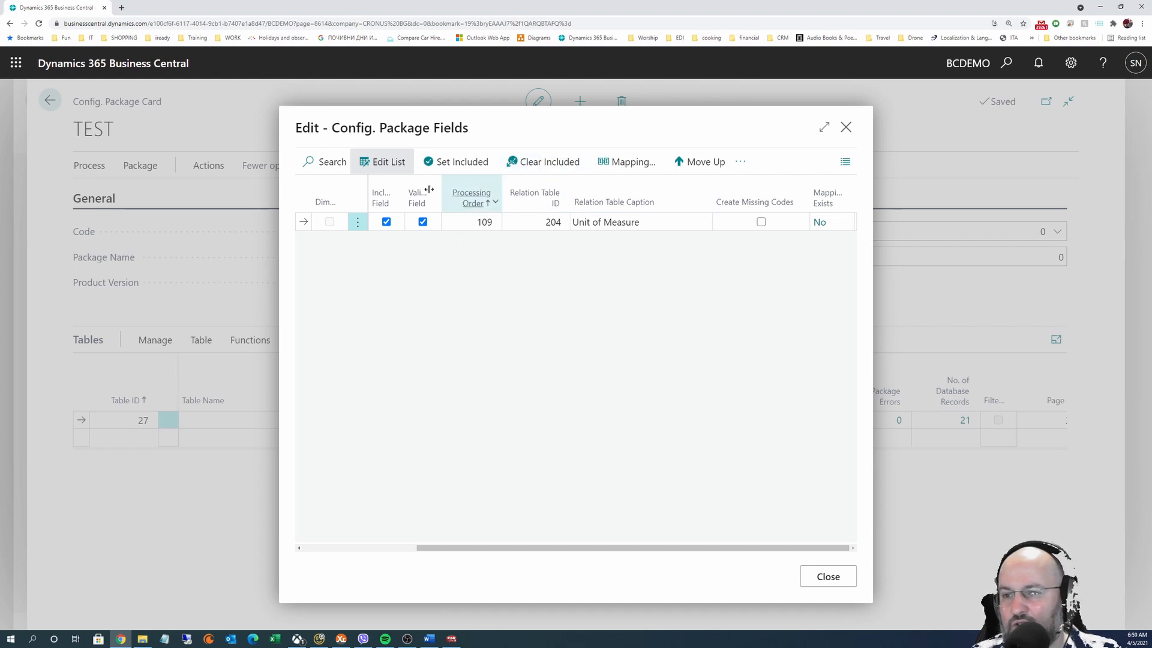
pyautogui.click(381, 161)
pyautogui.click(381, 162)
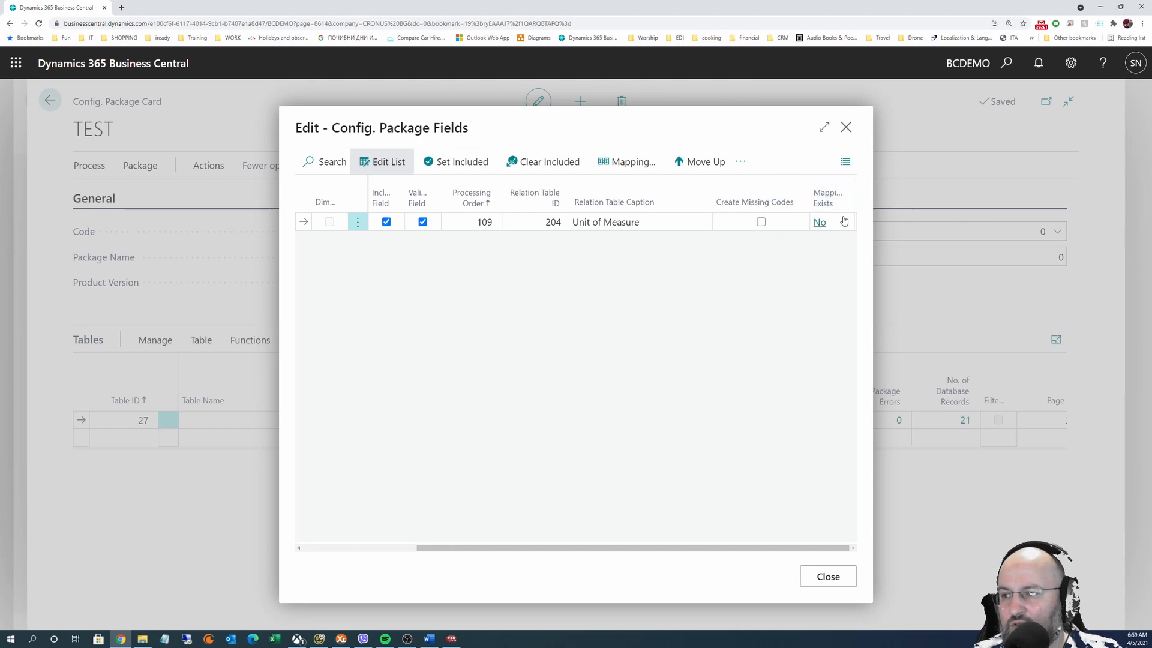
pyautogui.click(819, 222)
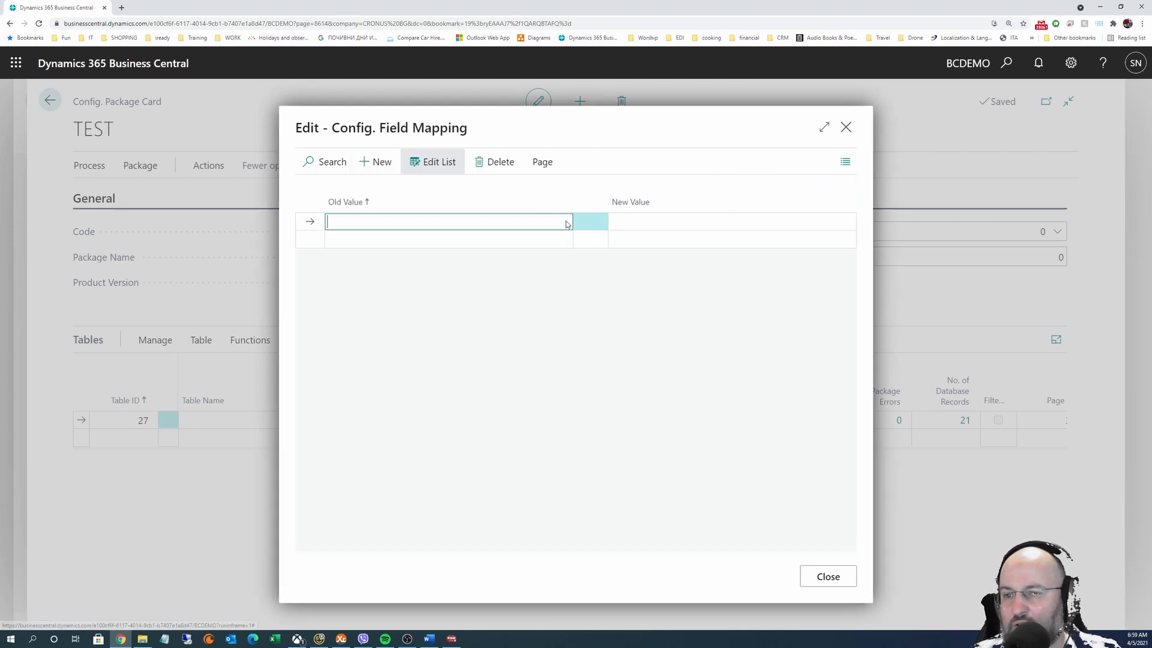
pyautogui.press('Escape')
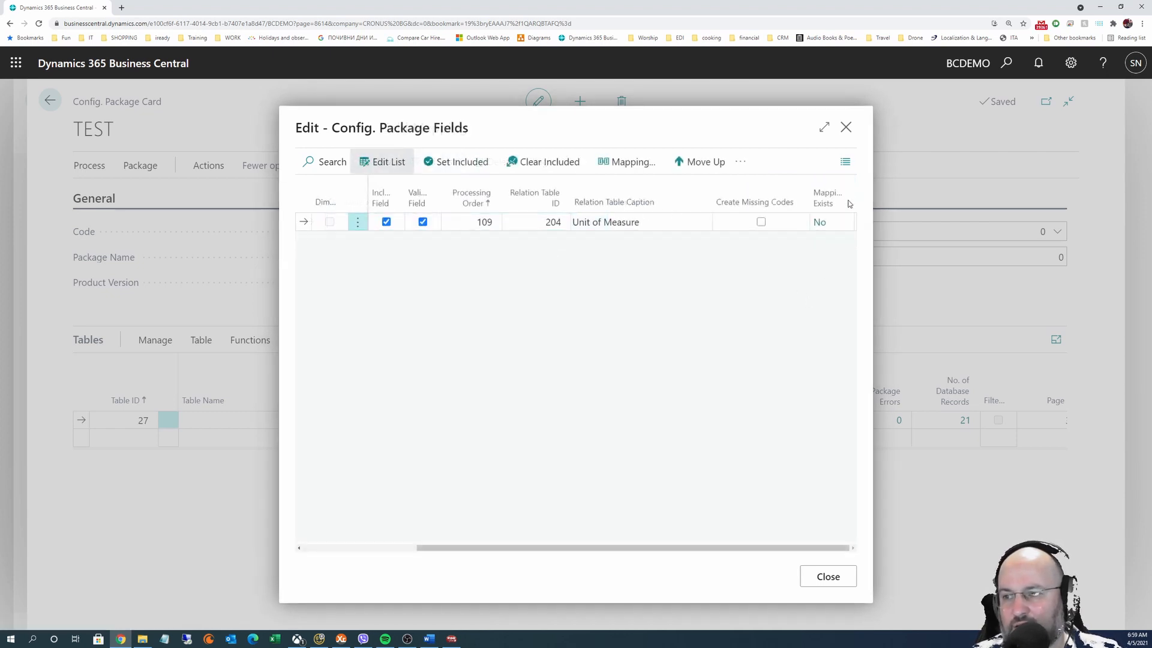
pyautogui.moveTo(628, 547); pyautogui.dragTo(401, 549)
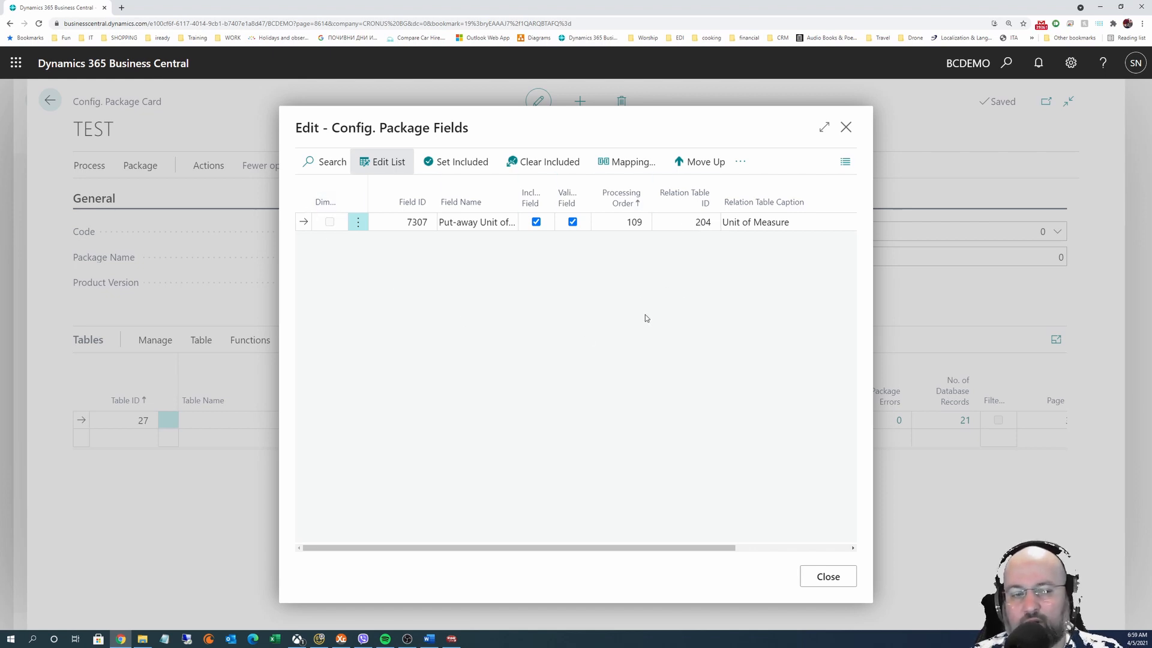
pyautogui.click(826, 576)
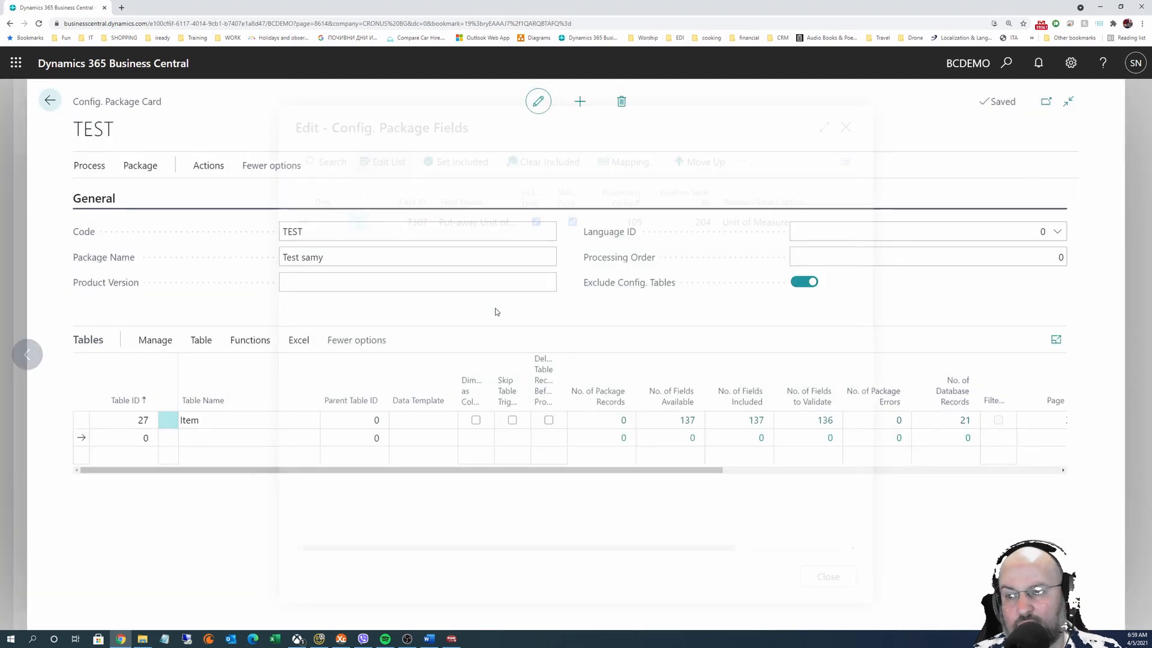
pyautogui.click(284, 422)
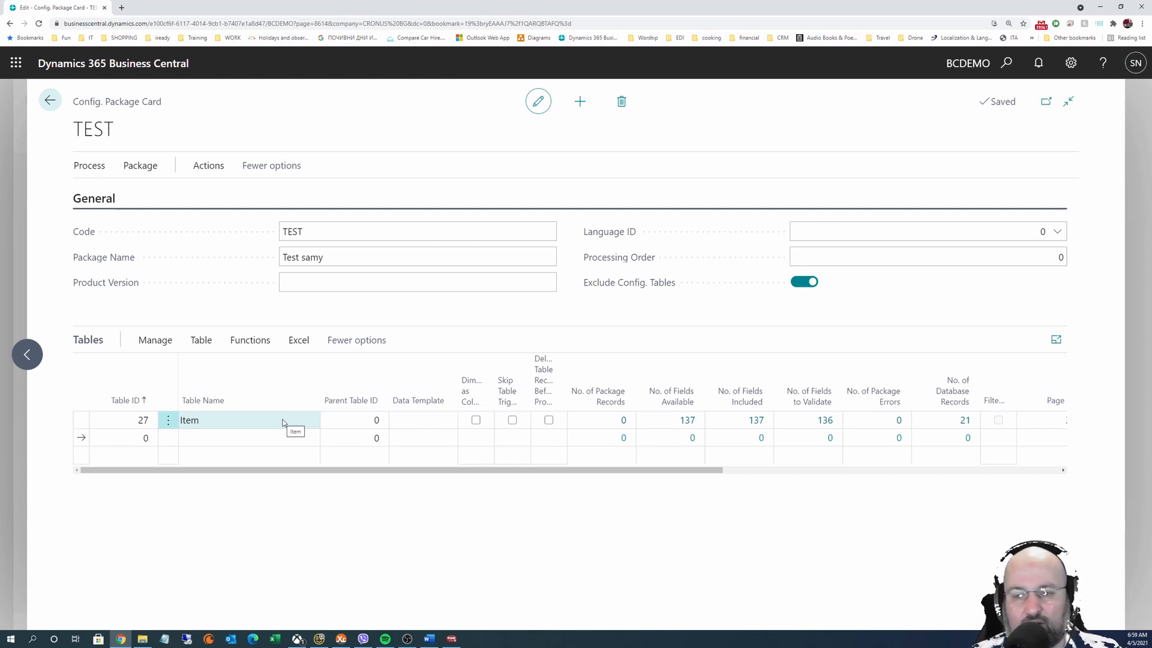
pyautogui.click(217, 425)
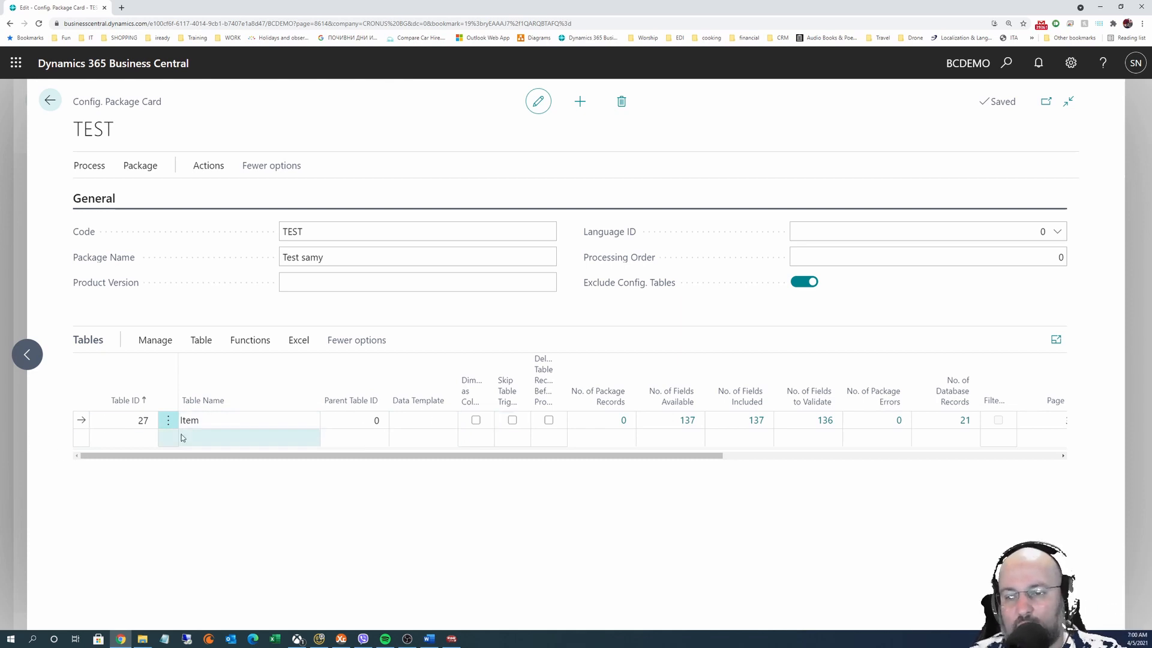
pyautogui.click(232, 444)
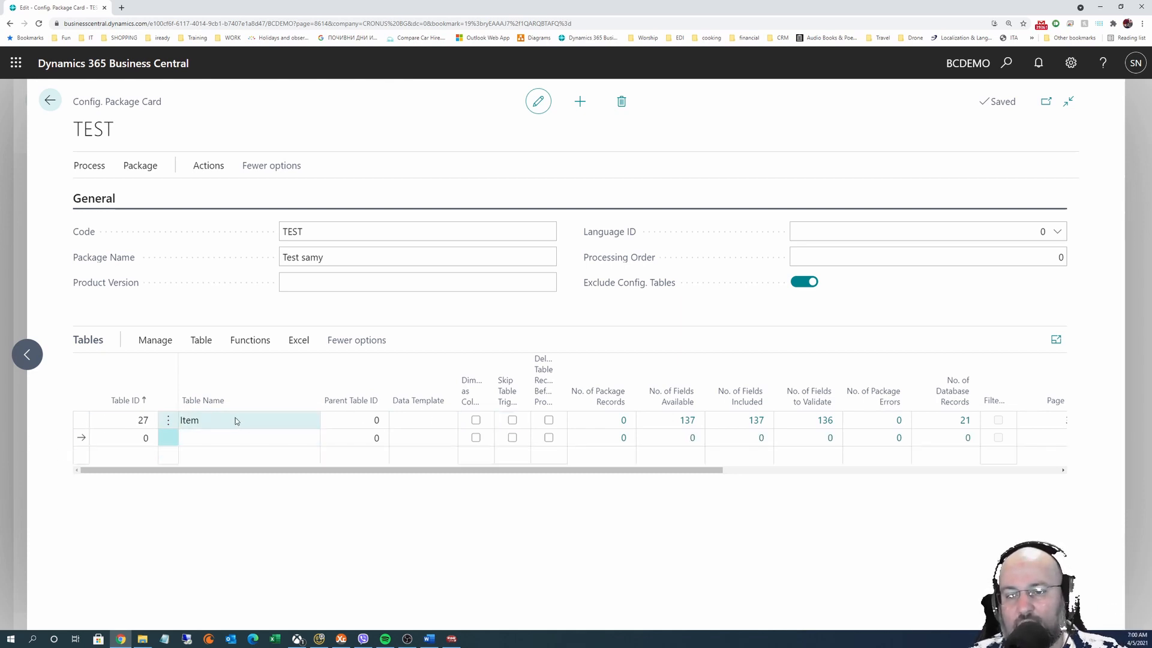
pyautogui.click(235, 418)
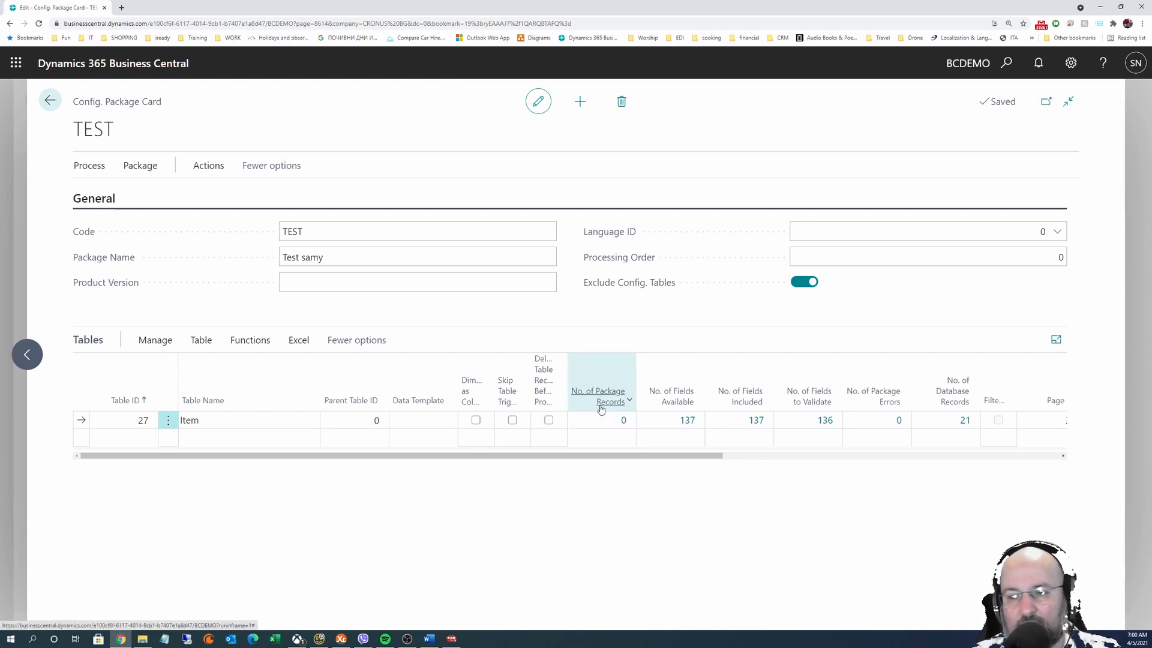
pyautogui.click(299, 339)
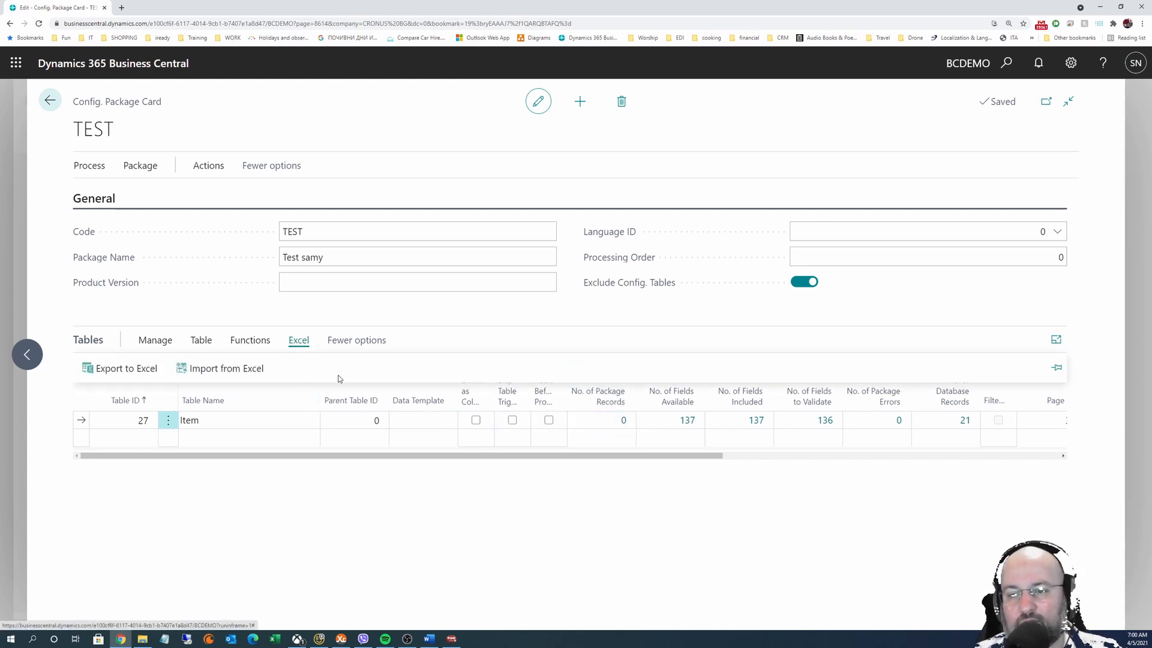
pyautogui.click(471, 302)
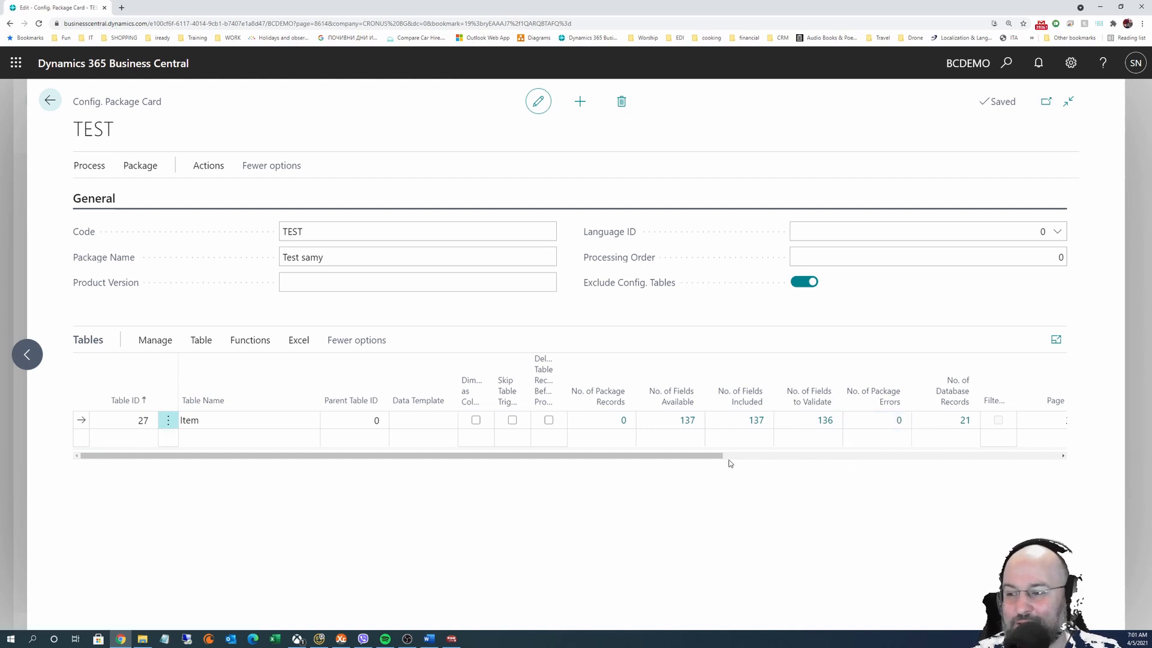
pyautogui.moveTo(697, 455); pyautogui.dragTo(420, 465)
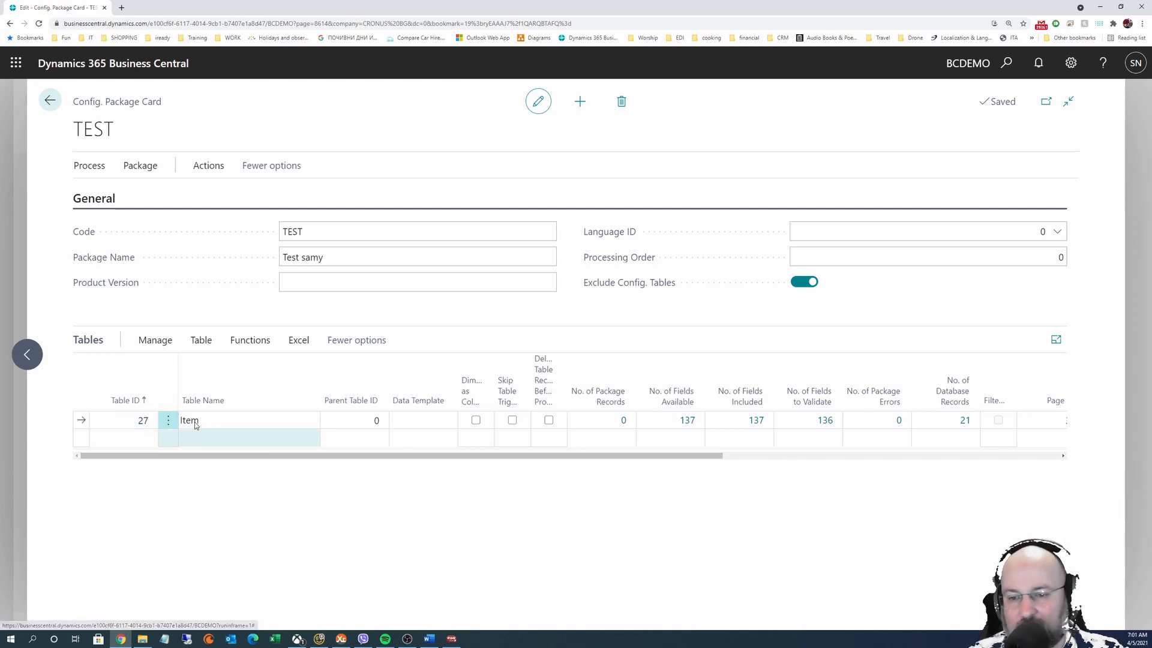
pyautogui.click(137, 420)
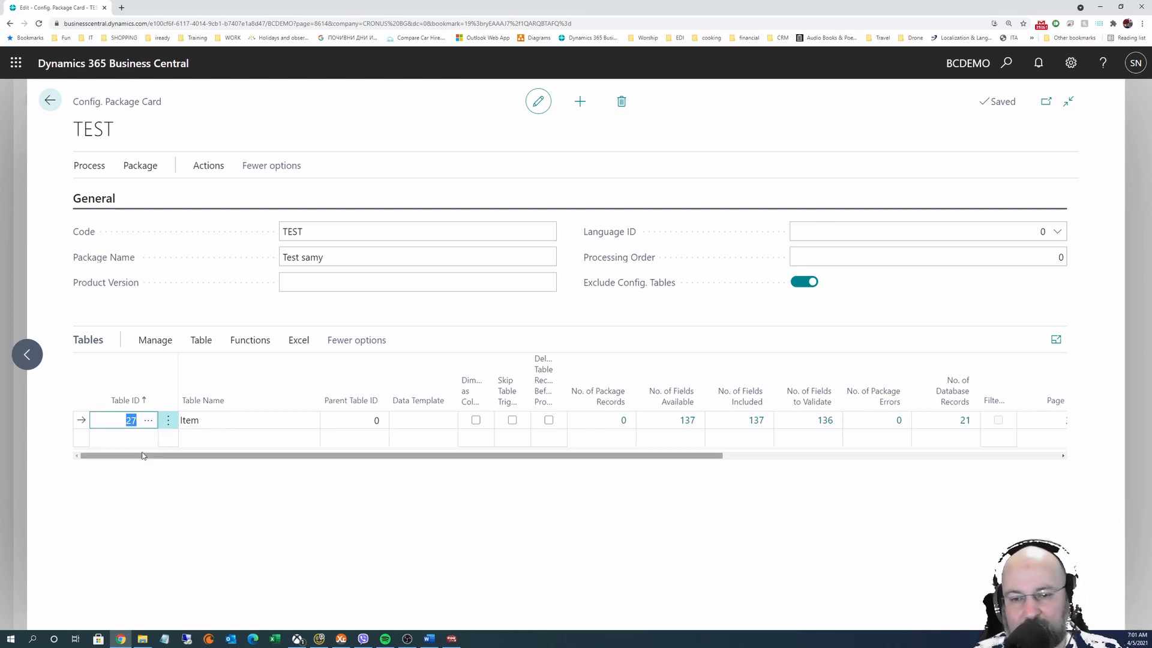
# Delete the Item table line from the TEST package and confirm the deletion
pyautogui.click(168, 420)
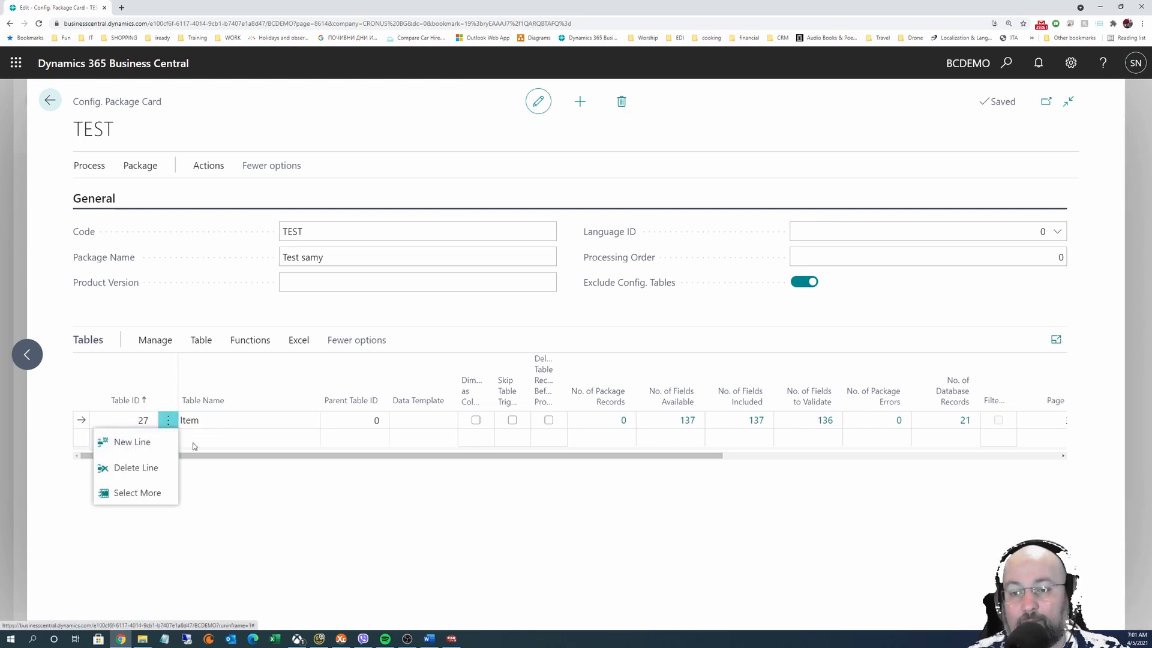
pyautogui.click(153, 467)
pyautogui.click(624, 386)
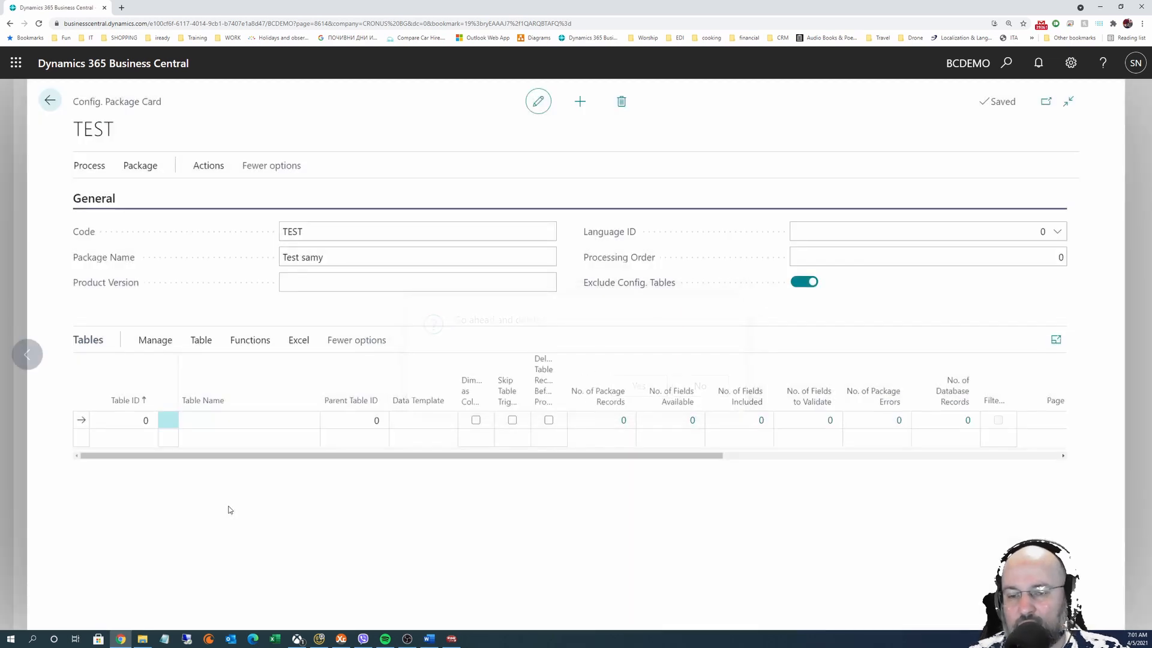
pyautogui.click(126, 420)
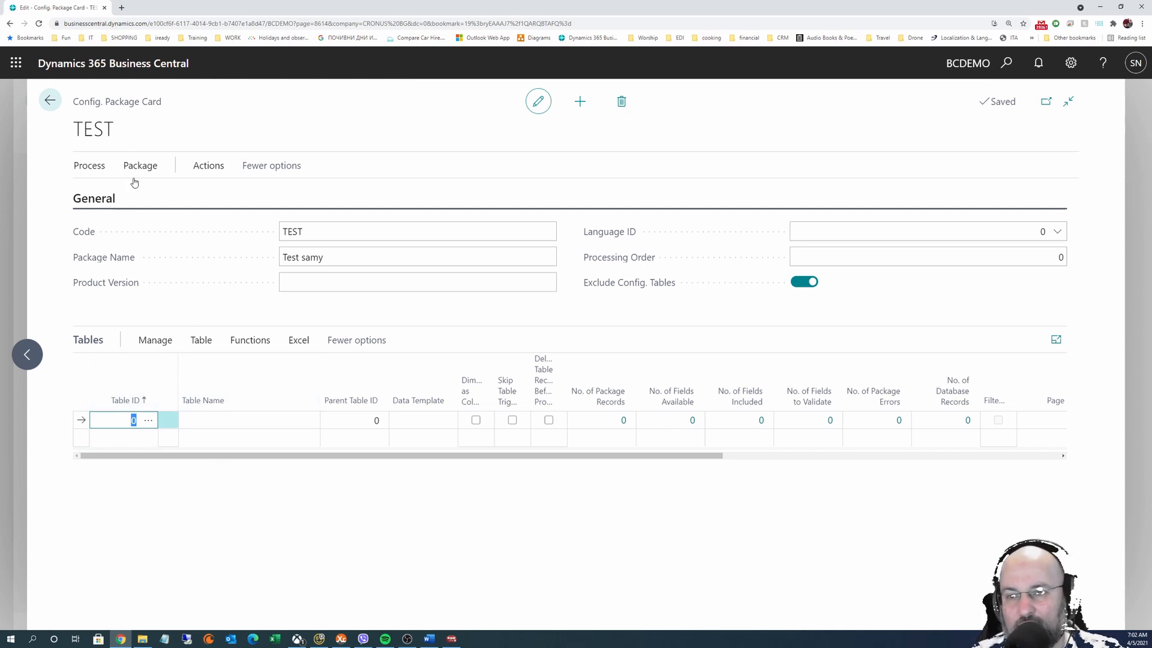
# Start Get Package Tables from the Process actions with With Data Only switched on
pyautogui.click(90, 168)
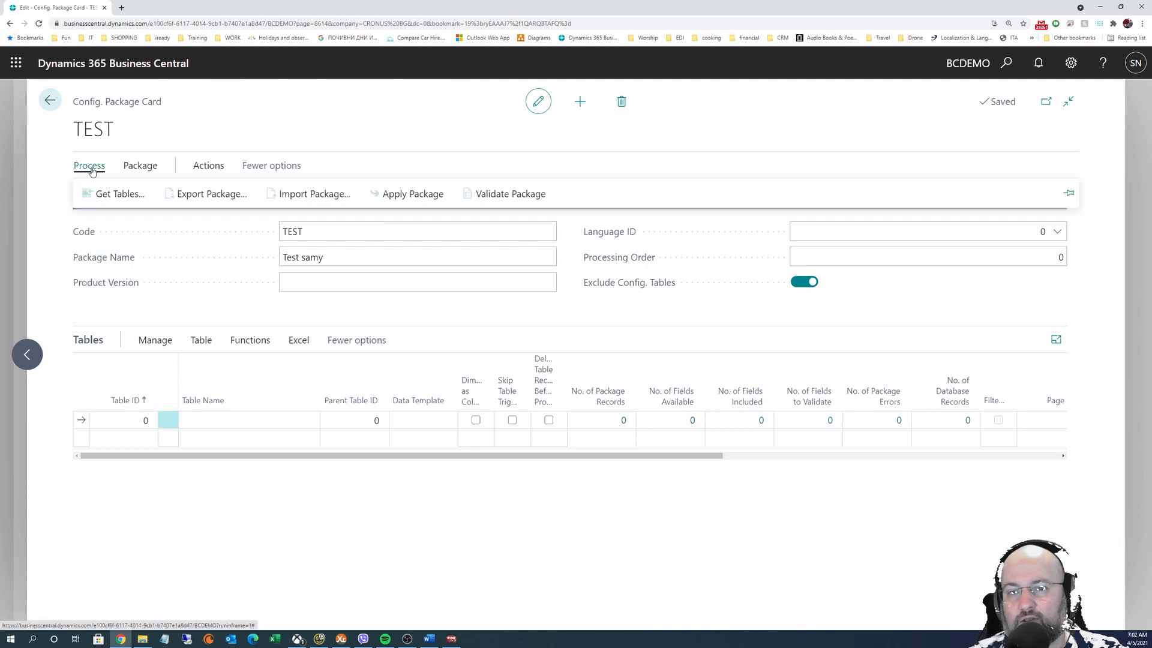
pyautogui.click(112, 195)
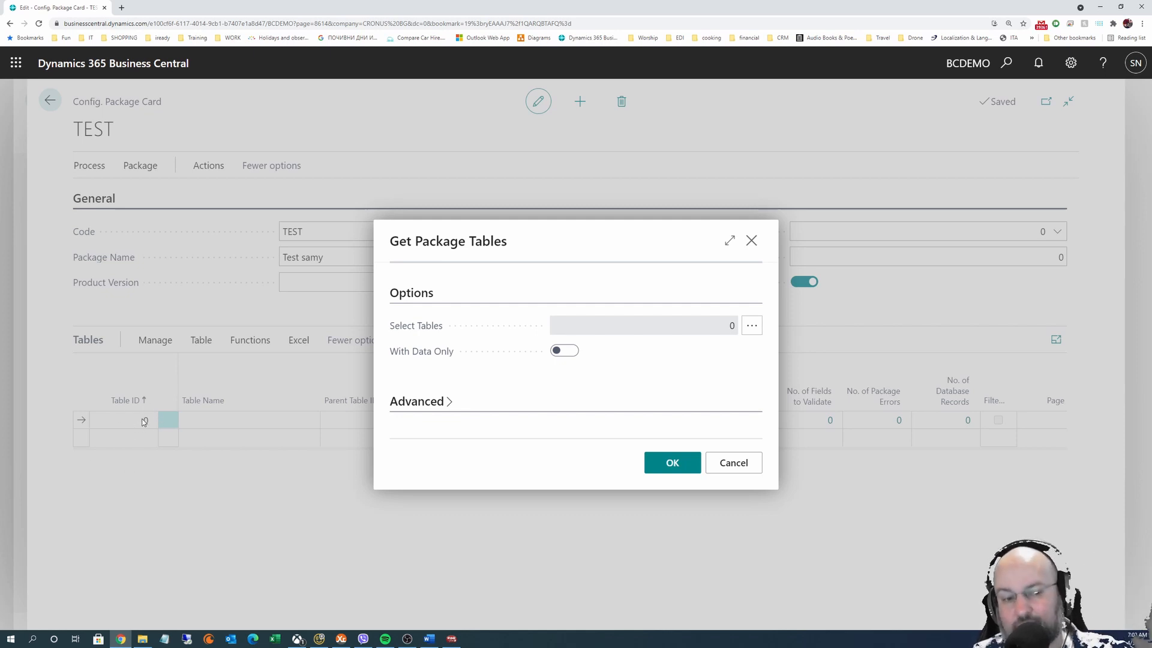
pyautogui.click(567, 352)
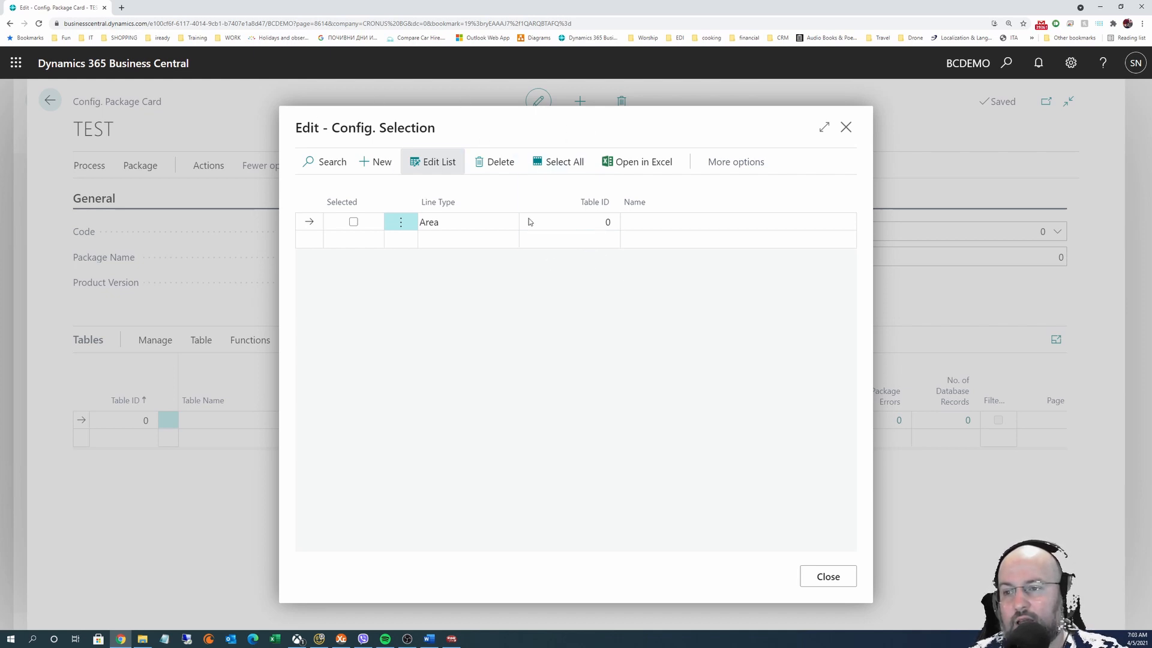
# Mark the Area table as Selected in Config. Selection, then cancel Get Package Tables
pyautogui.click(439, 174)
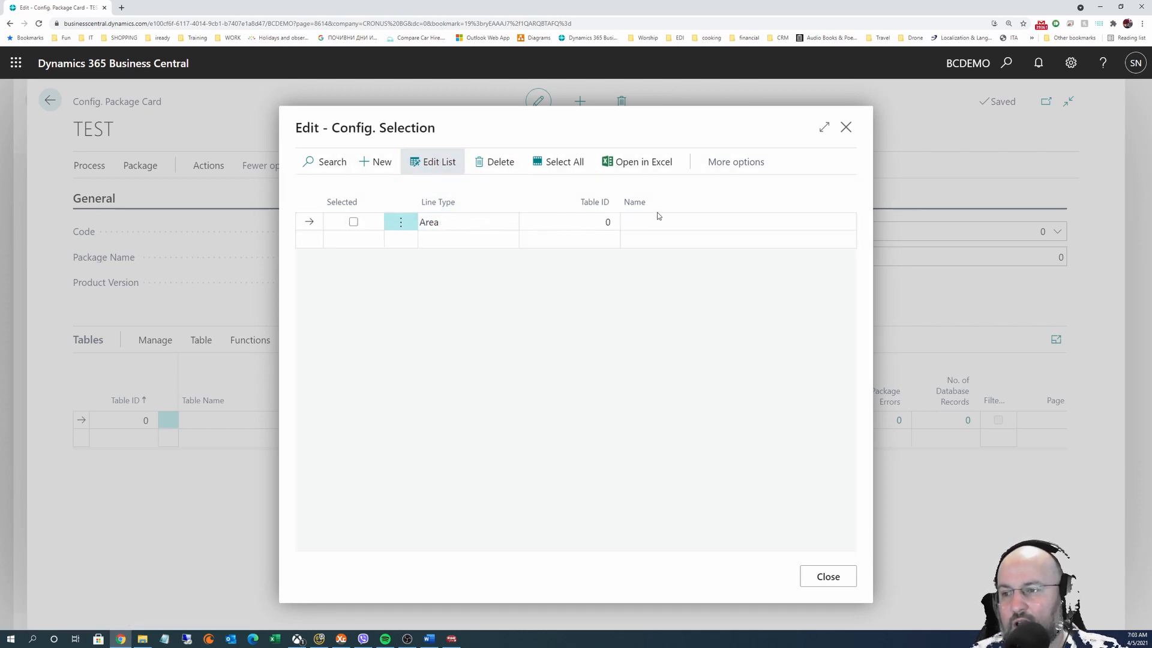
pyautogui.click(353, 222)
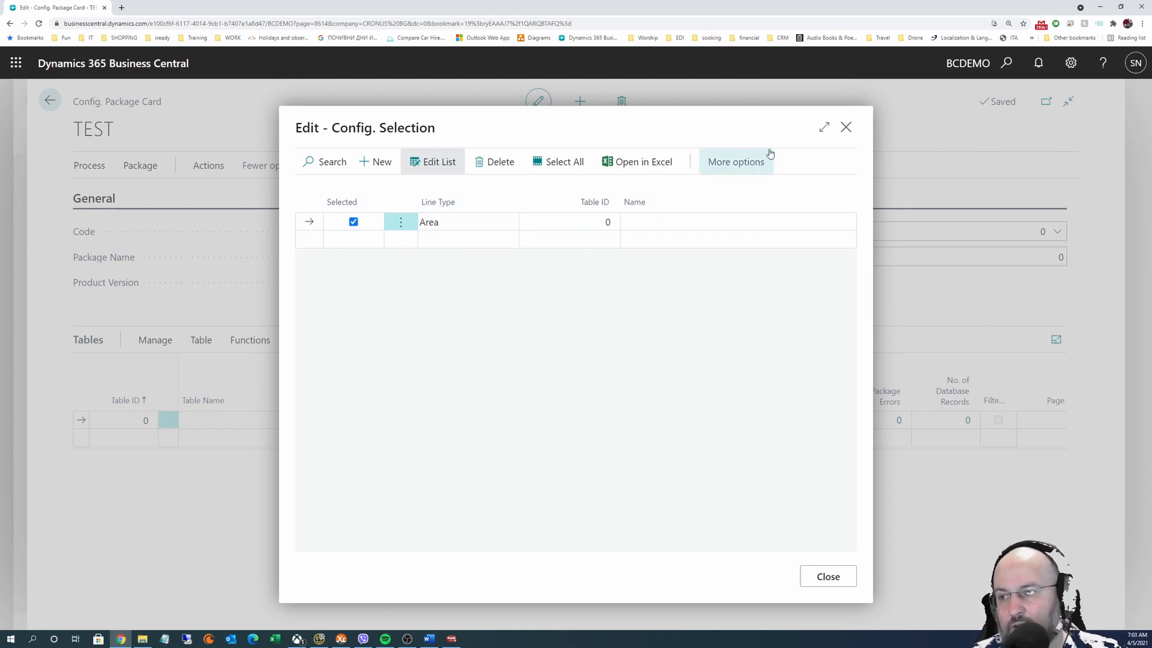
pyautogui.click(749, 166)
pyautogui.click(720, 166)
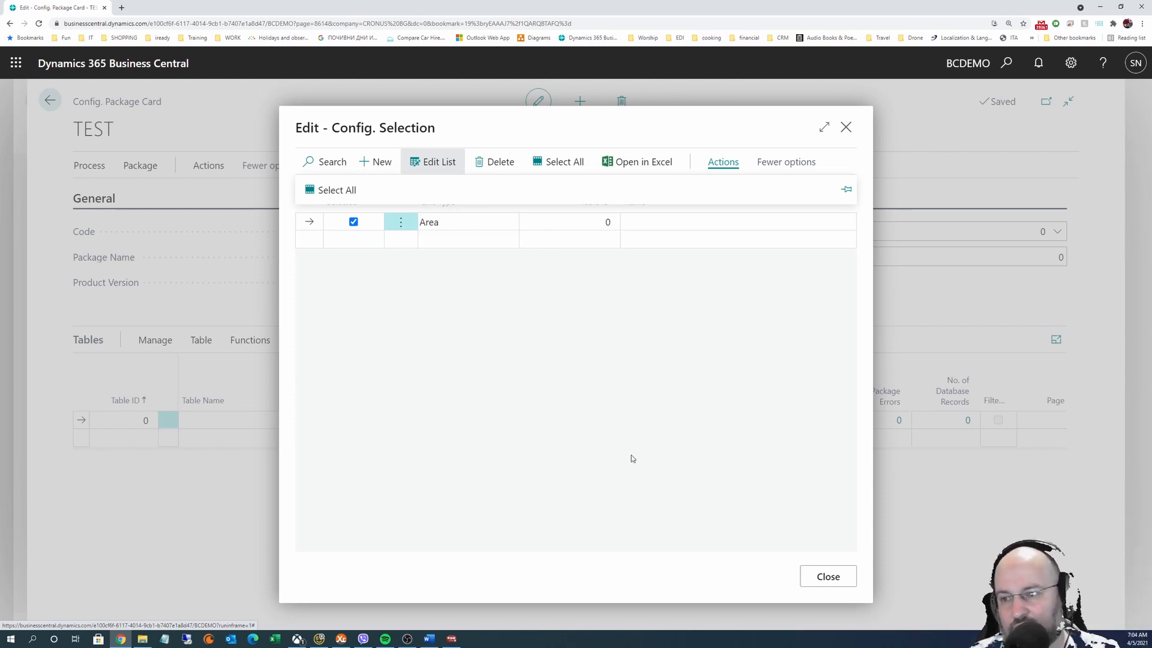
pyautogui.click(828, 578)
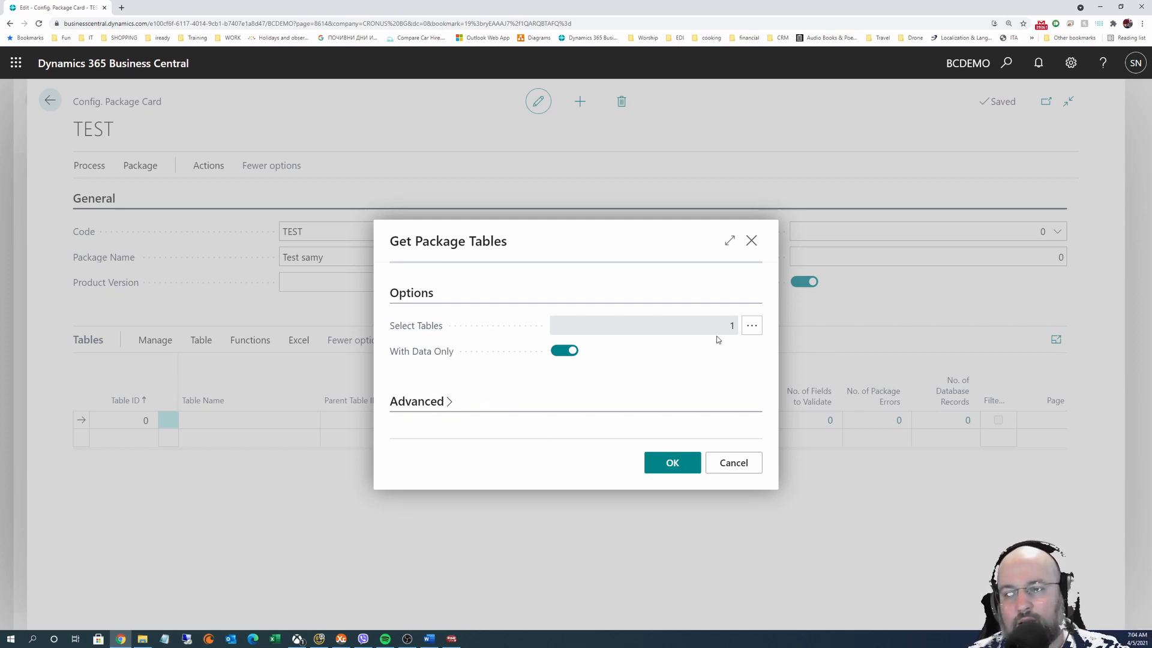
pyautogui.click(734, 463)
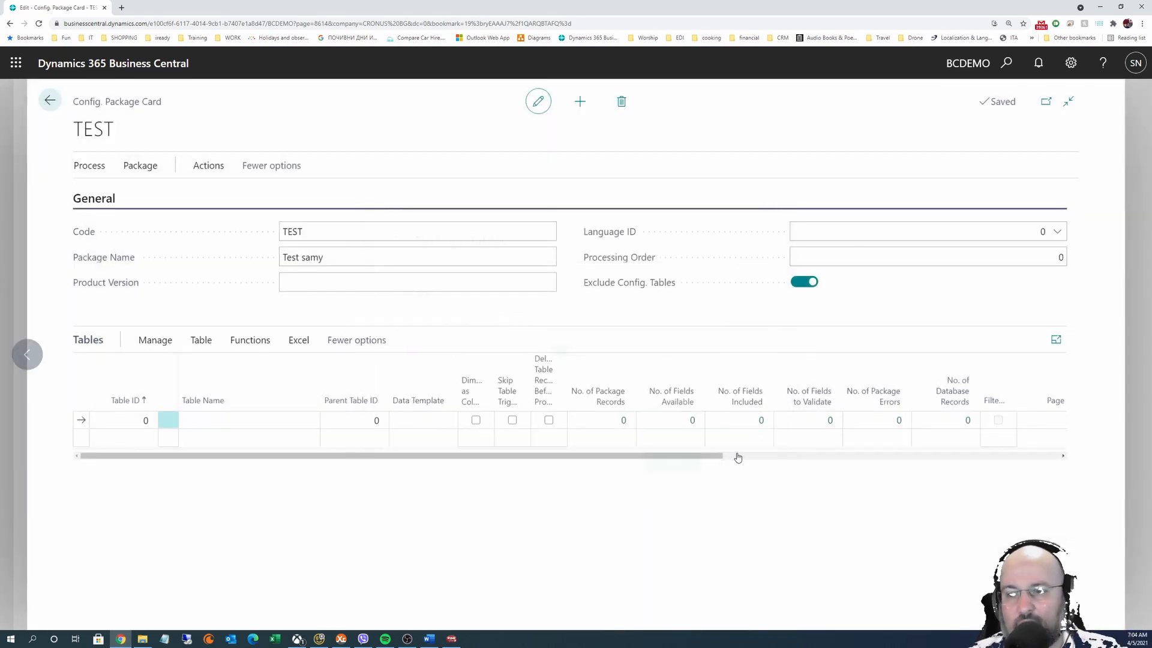
# Search Tell Me for 'configuration', then dismiss it to return to the TEST package card
pyautogui.click(1004, 63)
pyautogui.write('conf')
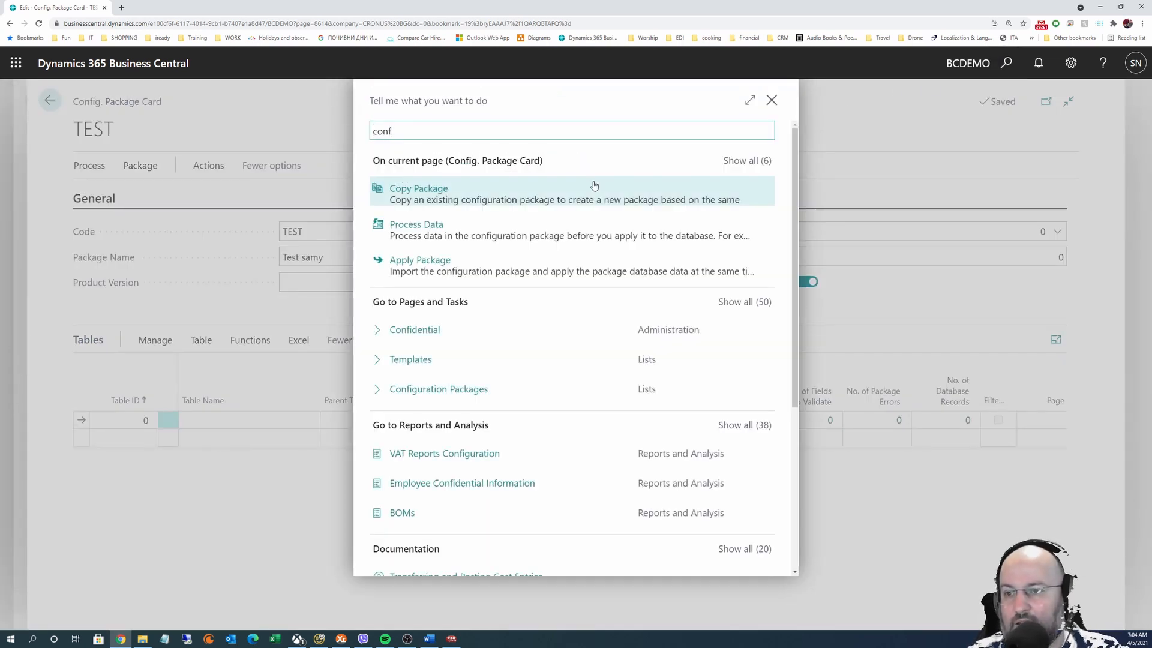
pyautogui.click(744, 302)
pyautogui.scroll(-3, 566, 423)
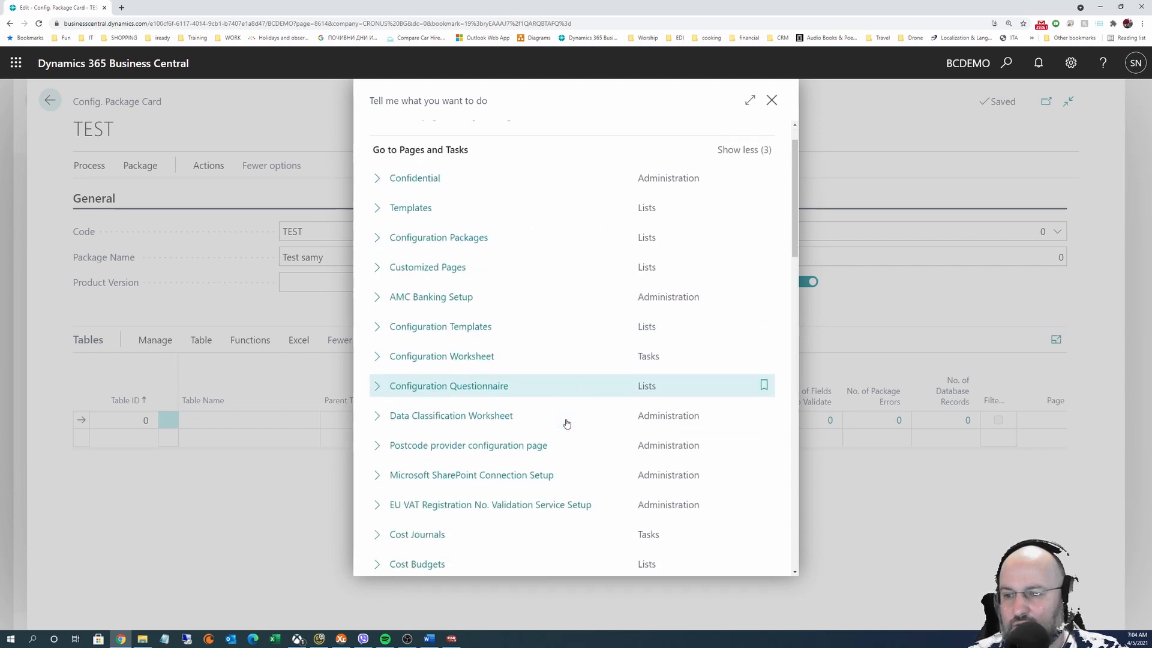
pyautogui.scroll(-1, 566, 423)
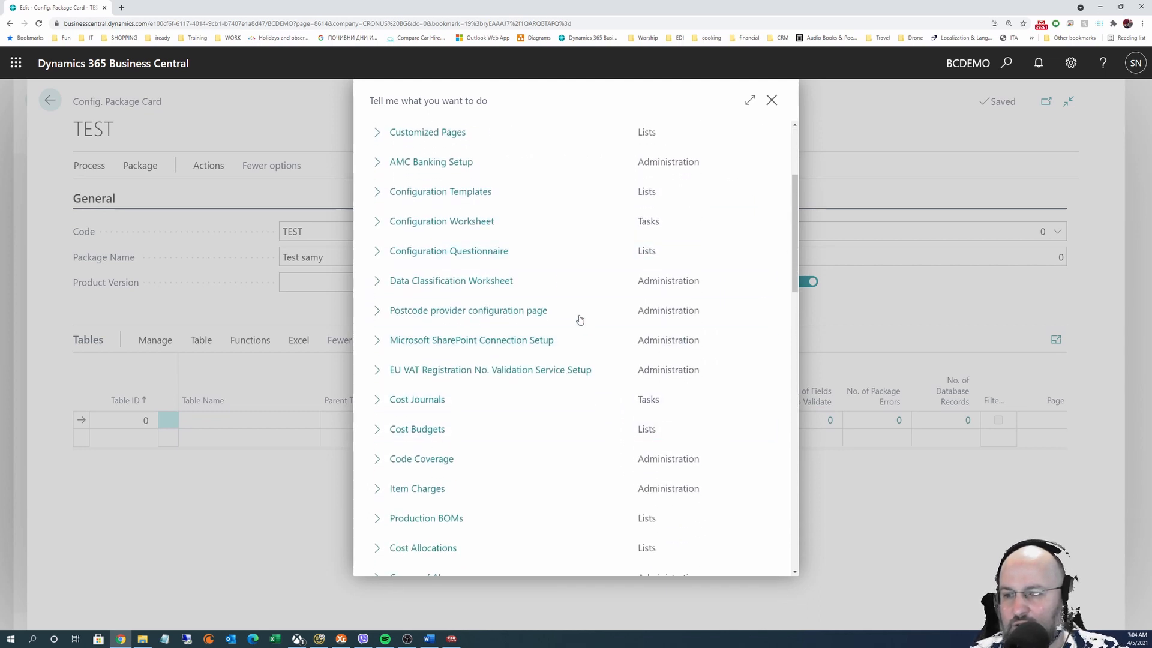
pyautogui.scroll(4, 475, 257)
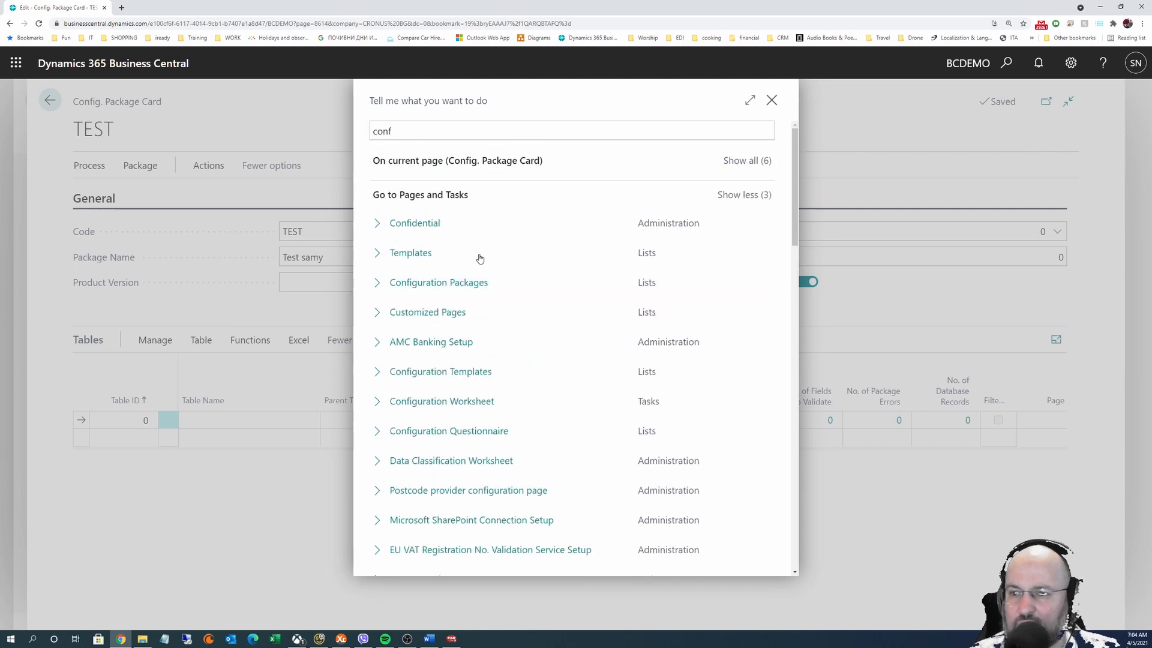
pyautogui.click(422, 129)
pyautogui.click(422, 129)
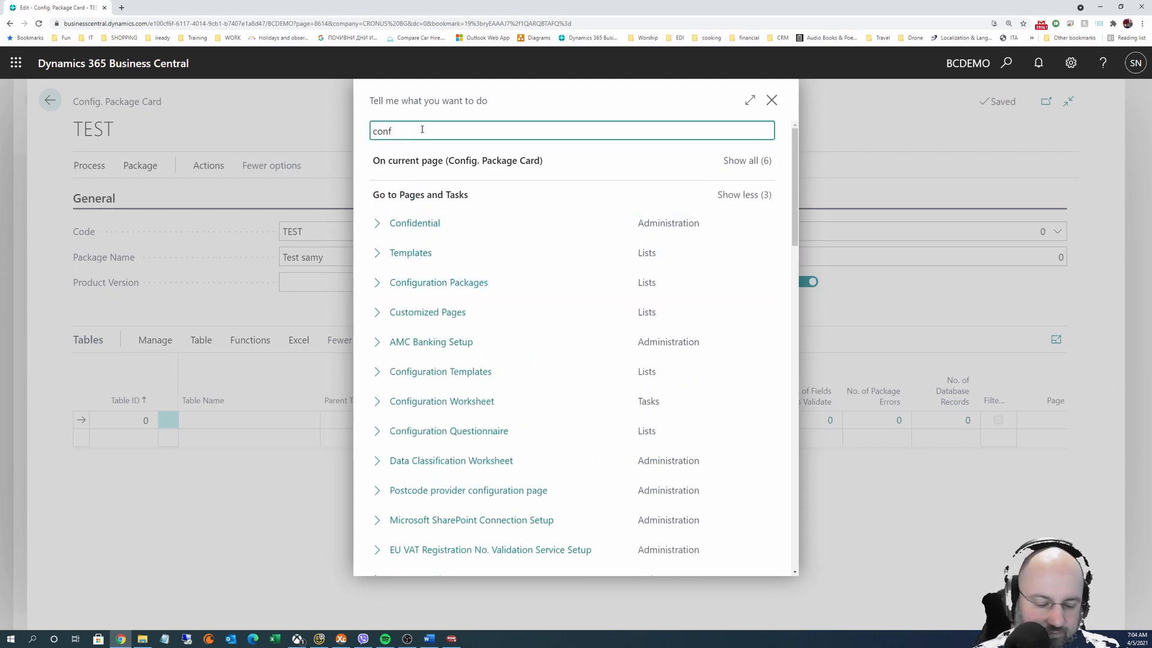
pyautogui.write('iguration')
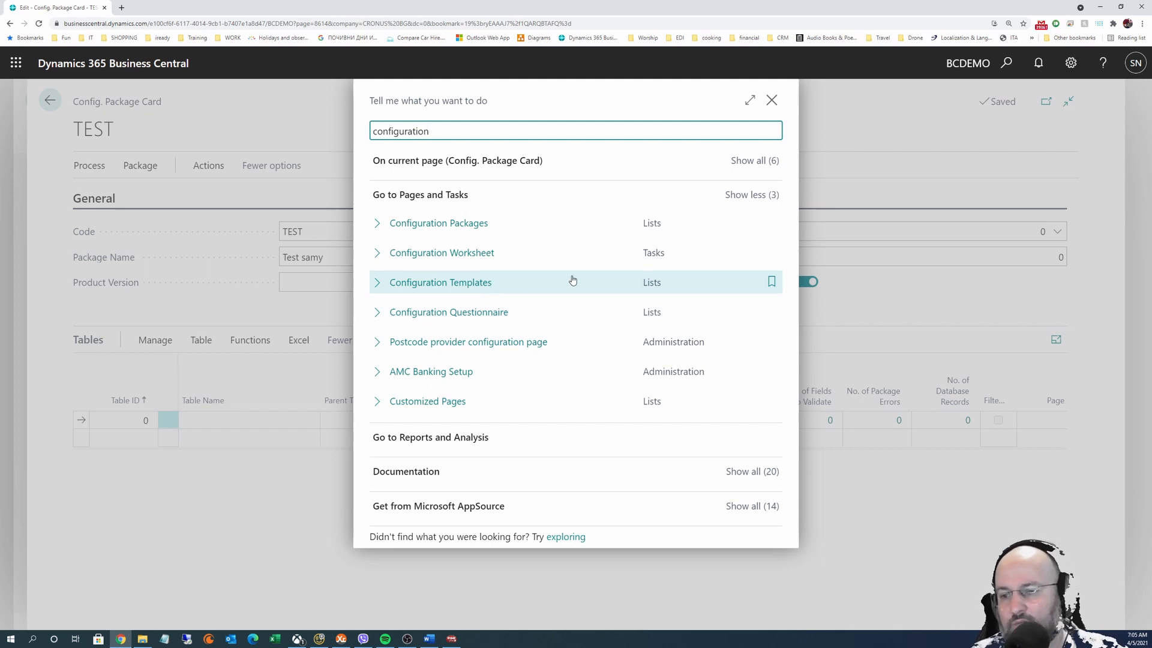
pyautogui.click(771, 99)
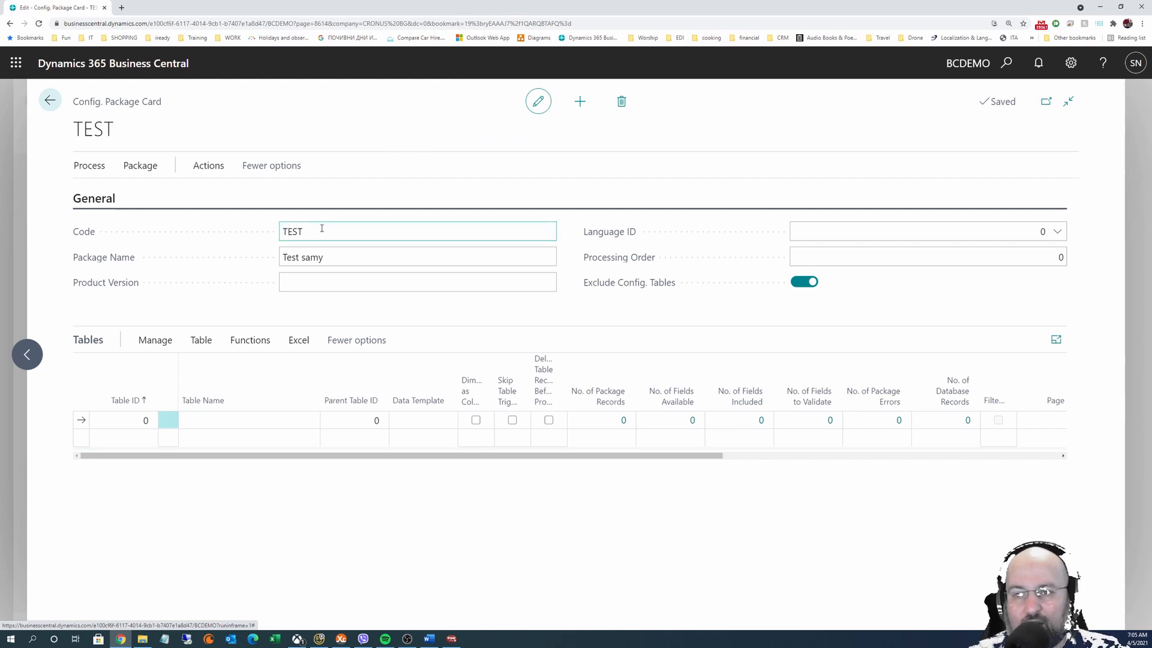
# Add table 27 (Item) to the TEST package and request its related tables
pyautogui.click(139, 419)
pyautogui.write('27')
pyautogui.press('Tab')
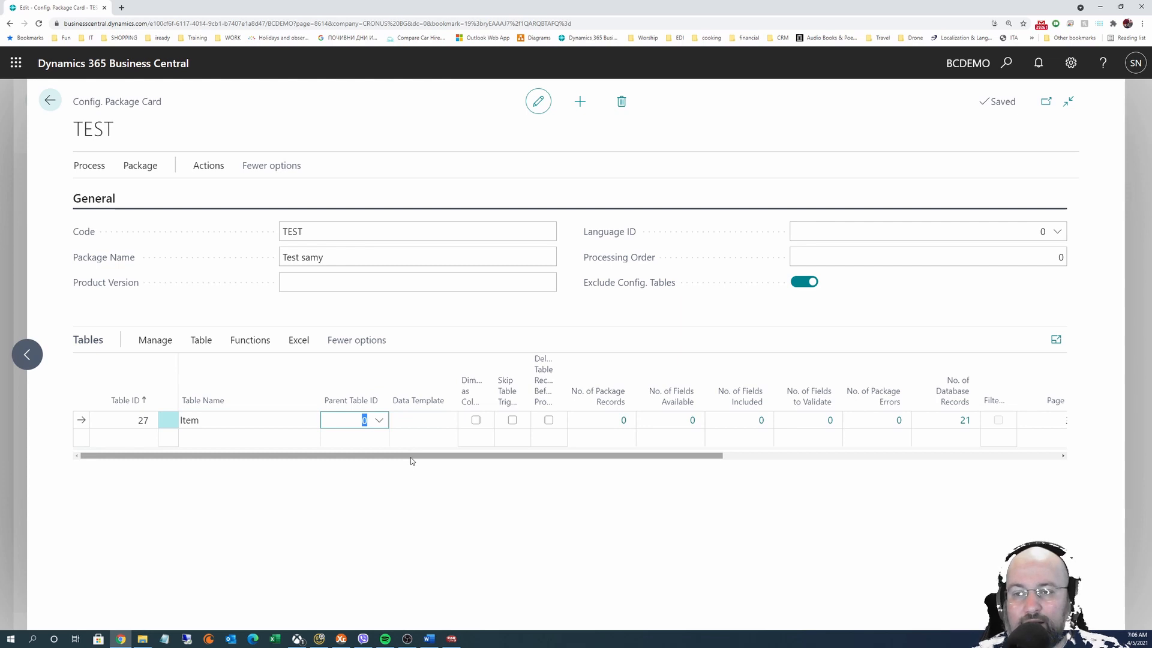
pyautogui.click(250, 340)
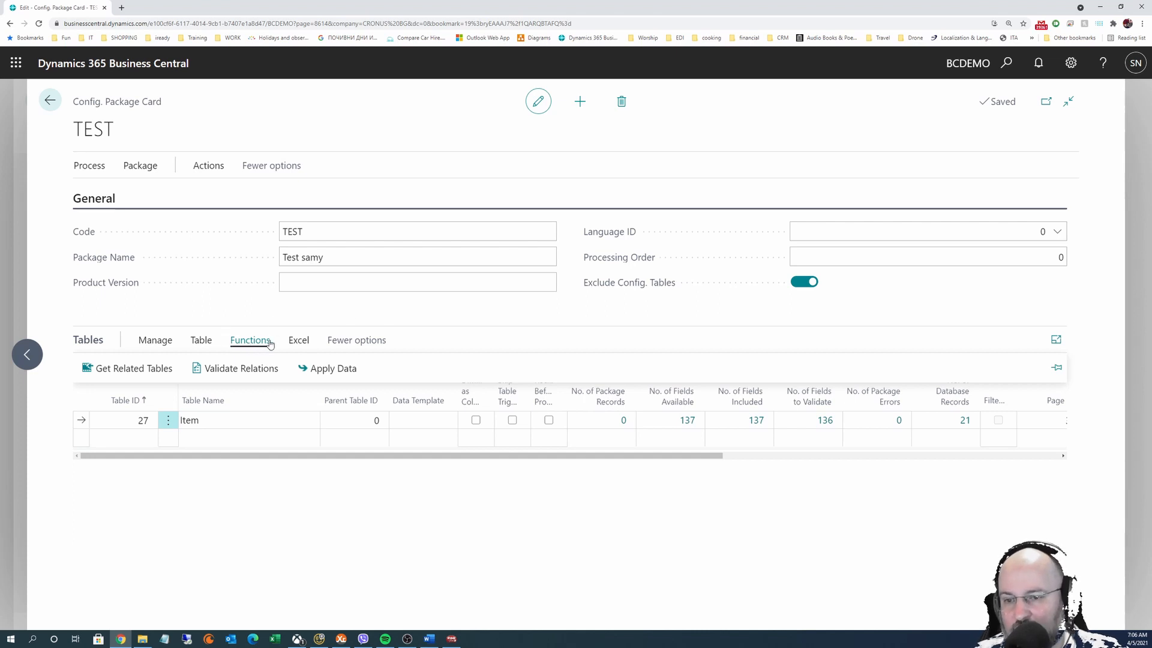
# Confirm adding Item's related tables and review the new Vendor and Country/Region lines
pyautogui.click(130, 370)
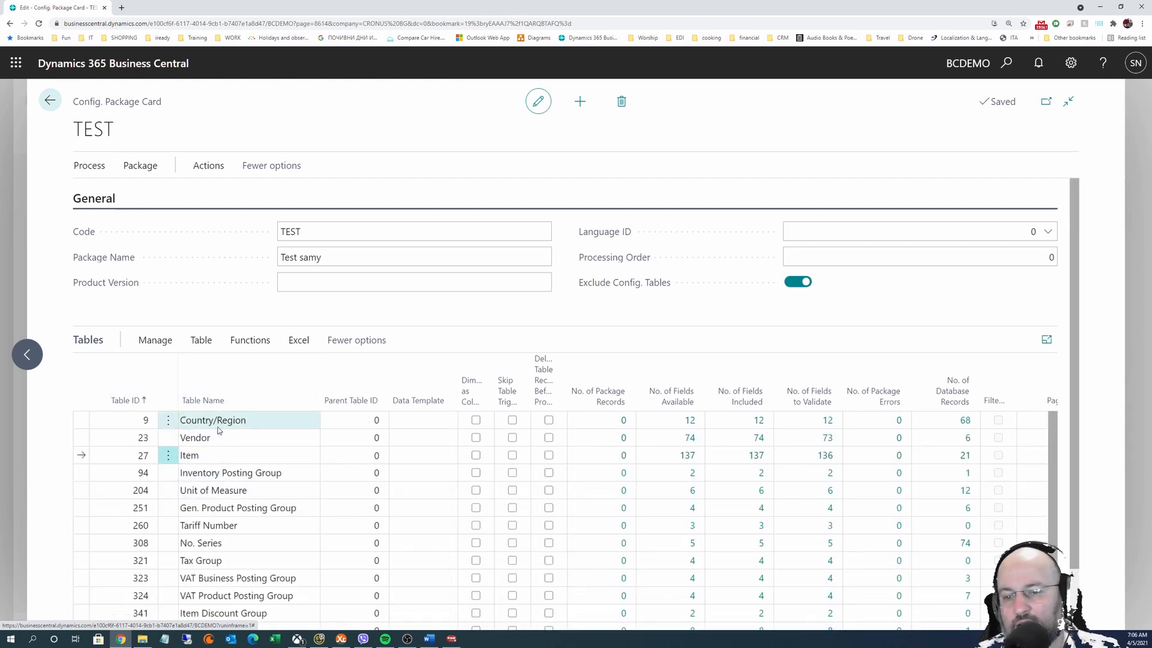
pyautogui.click(218, 434)
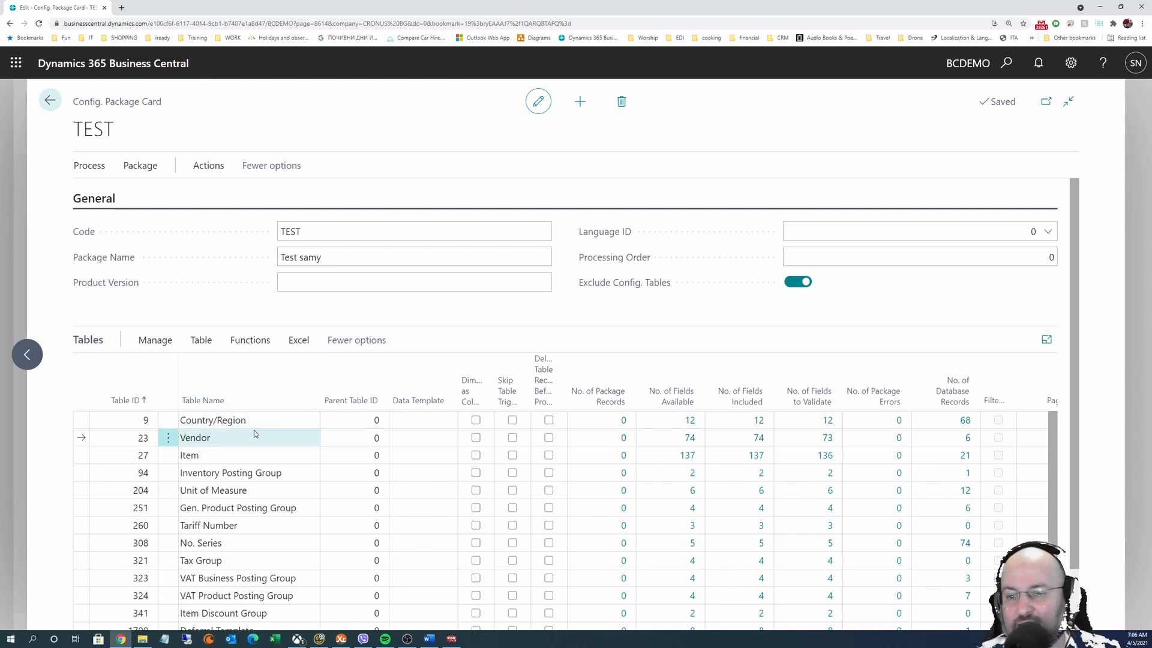
pyautogui.click(248, 421)
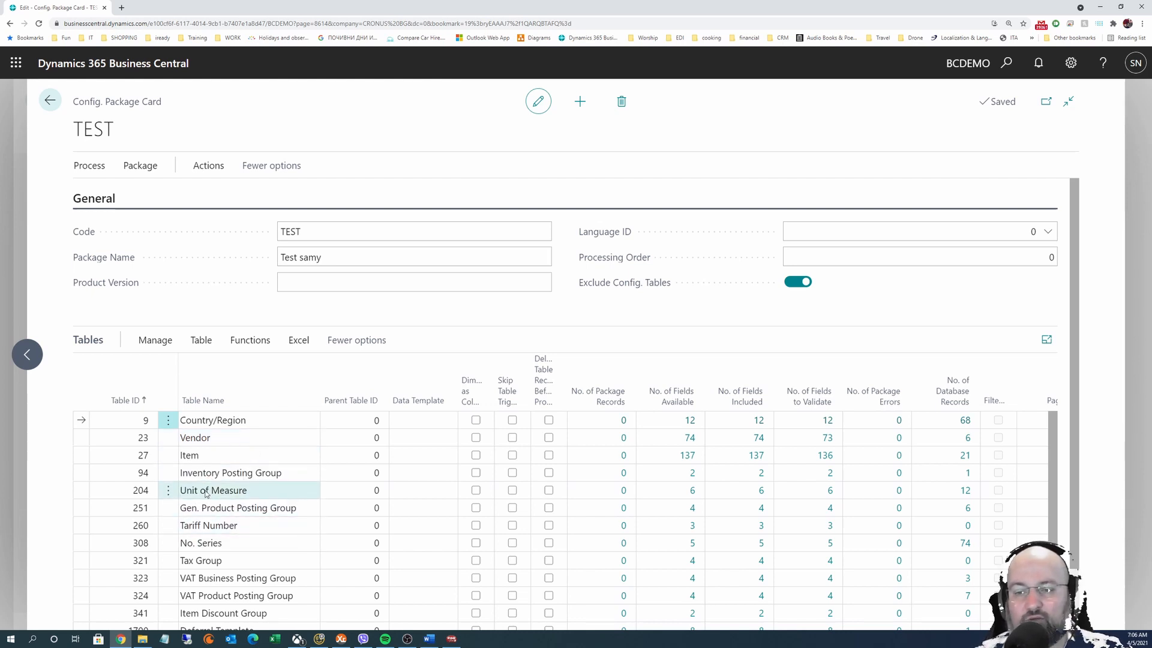
pyautogui.scroll(-3, 250, 510)
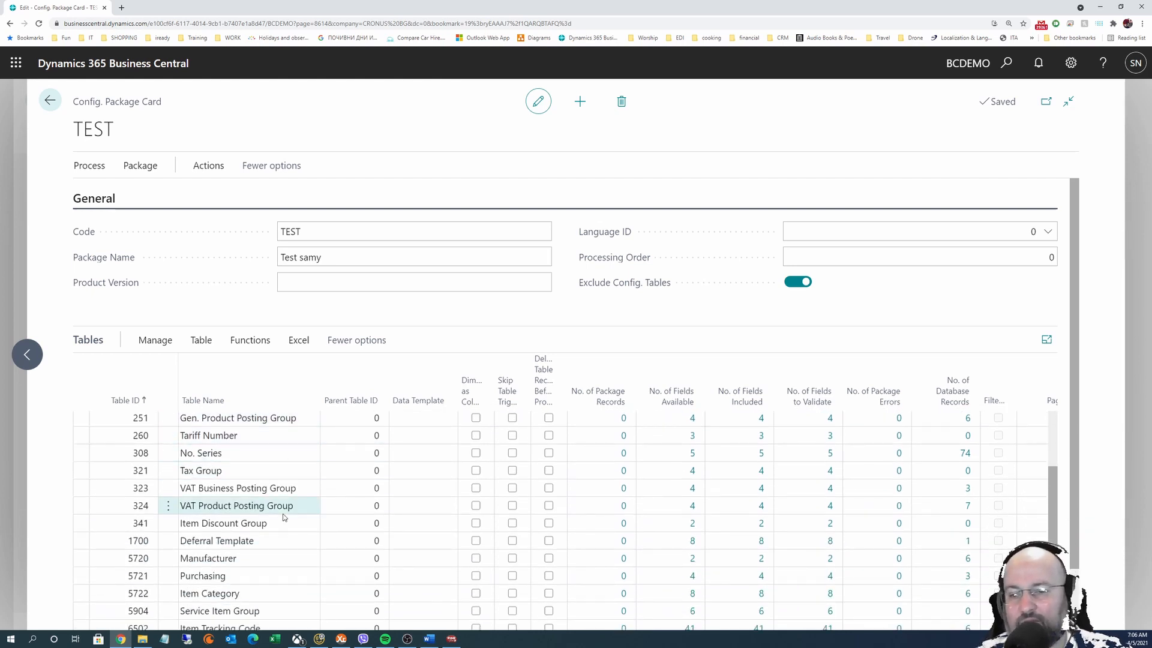
pyautogui.scroll(-3, 252, 549)
pyautogui.scroll(-2, 249, 569)
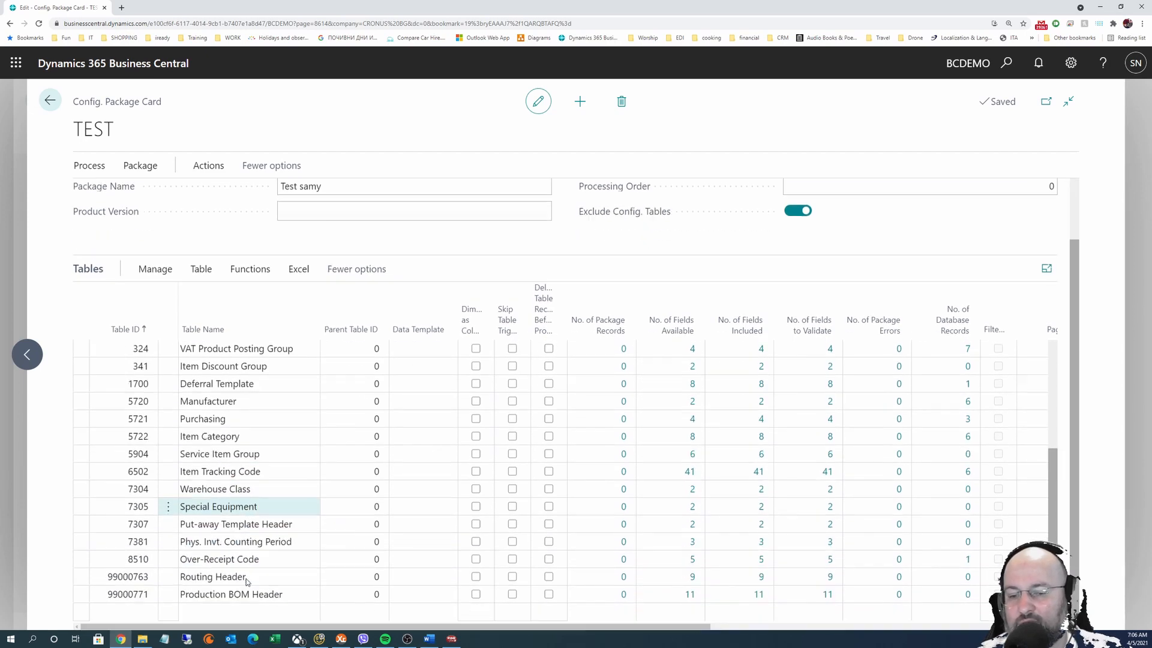
pyautogui.scroll(4, 242, 565)
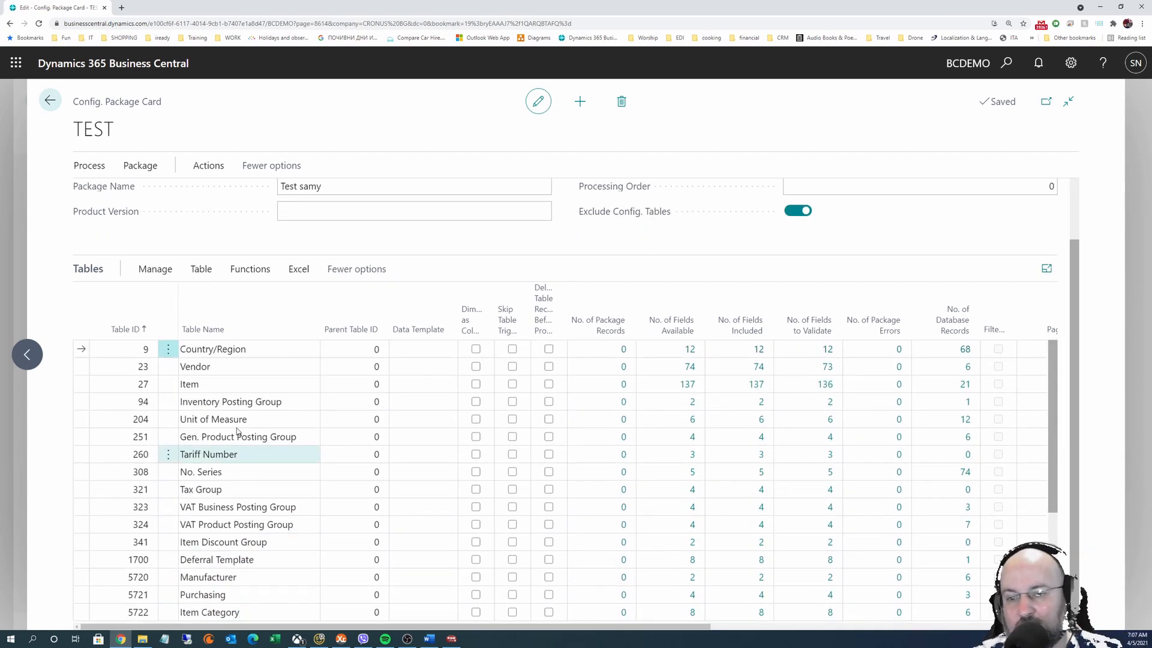
pyautogui.scroll(2, 231, 478)
pyautogui.scroll(-4, 240, 510)
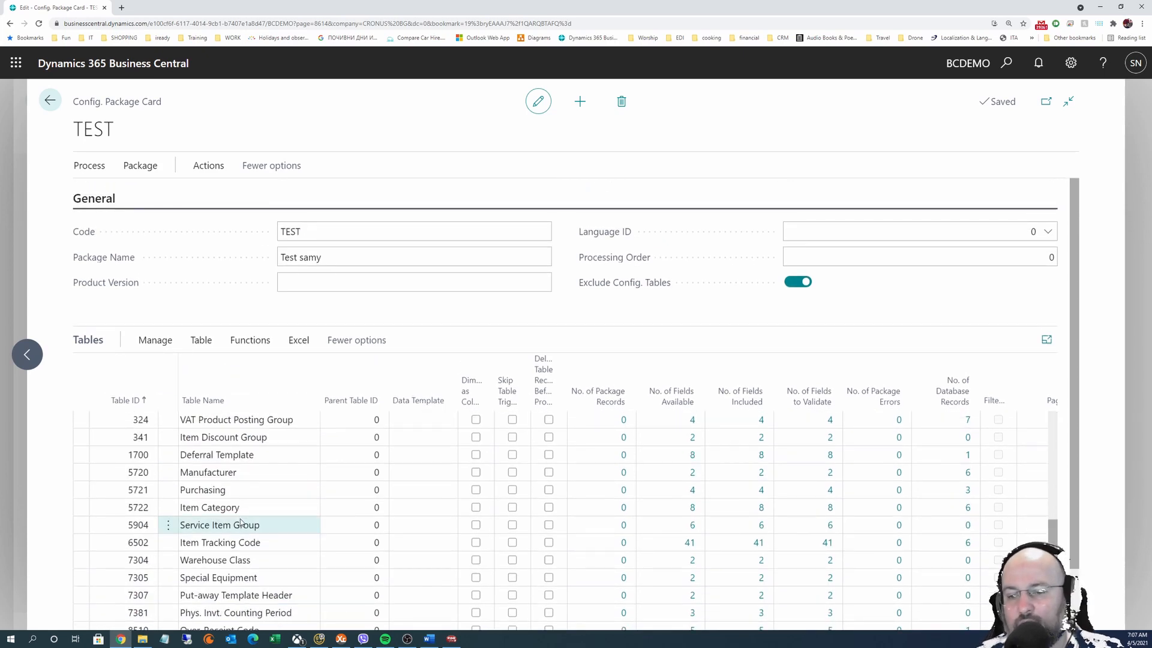
pyautogui.scroll(-1, 246, 530)
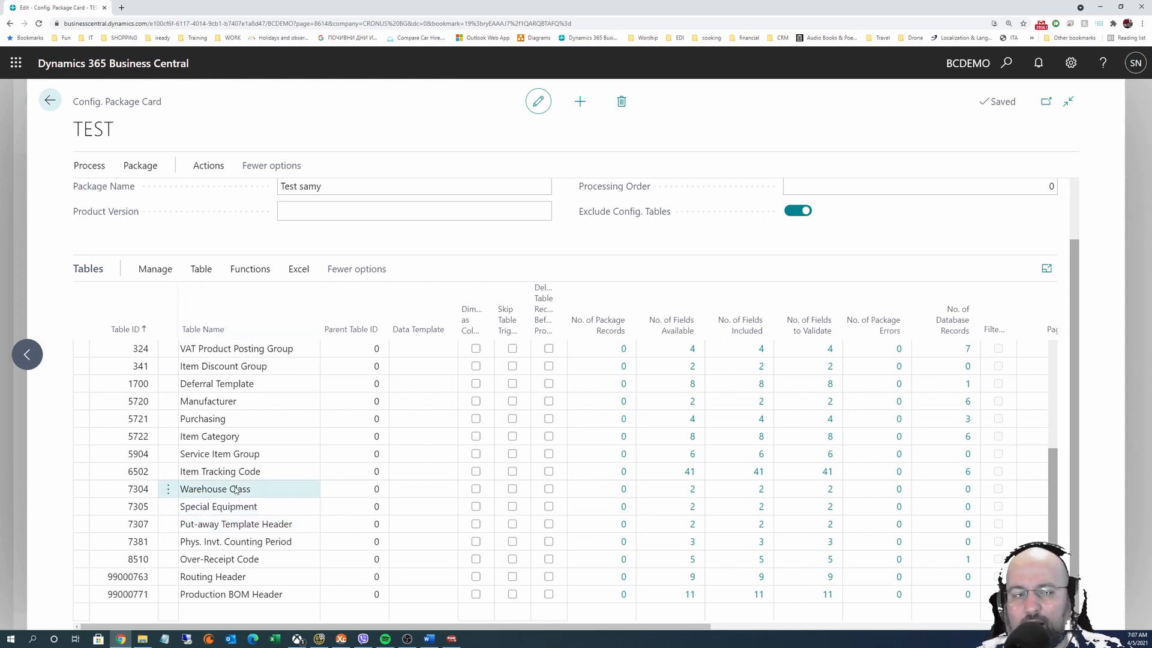
pyautogui.scroll(5, 240, 480)
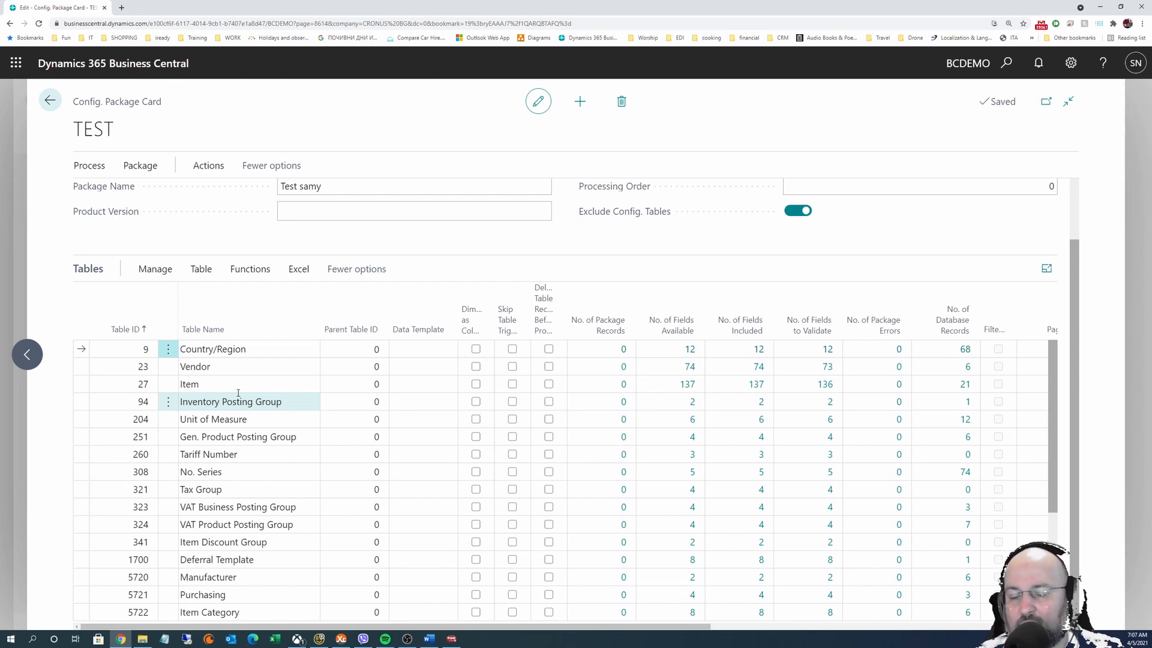
pyautogui.scroll(-5, 236, 377)
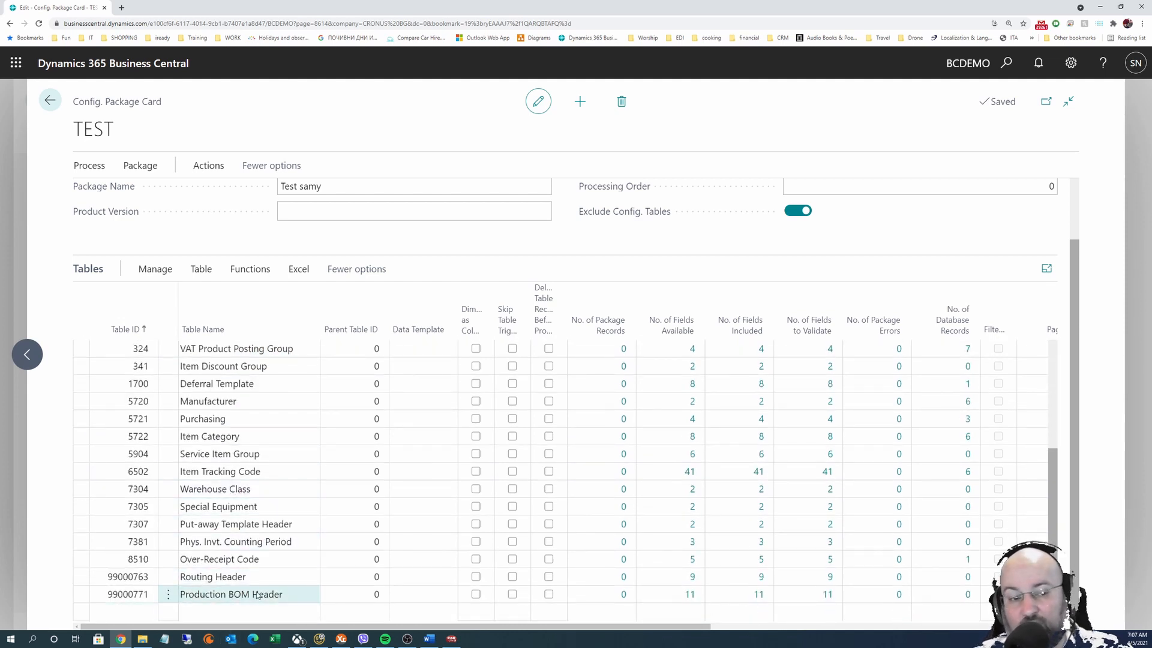
pyautogui.scroll(5, 249, 526)
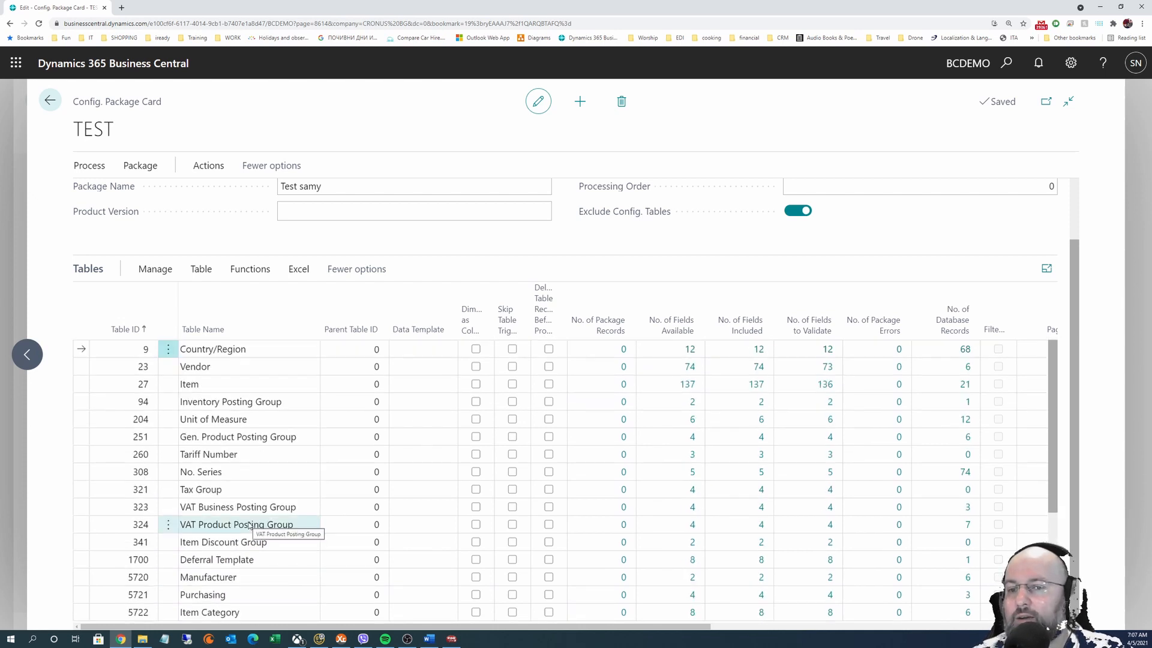
pyautogui.scroll(2, 239, 390)
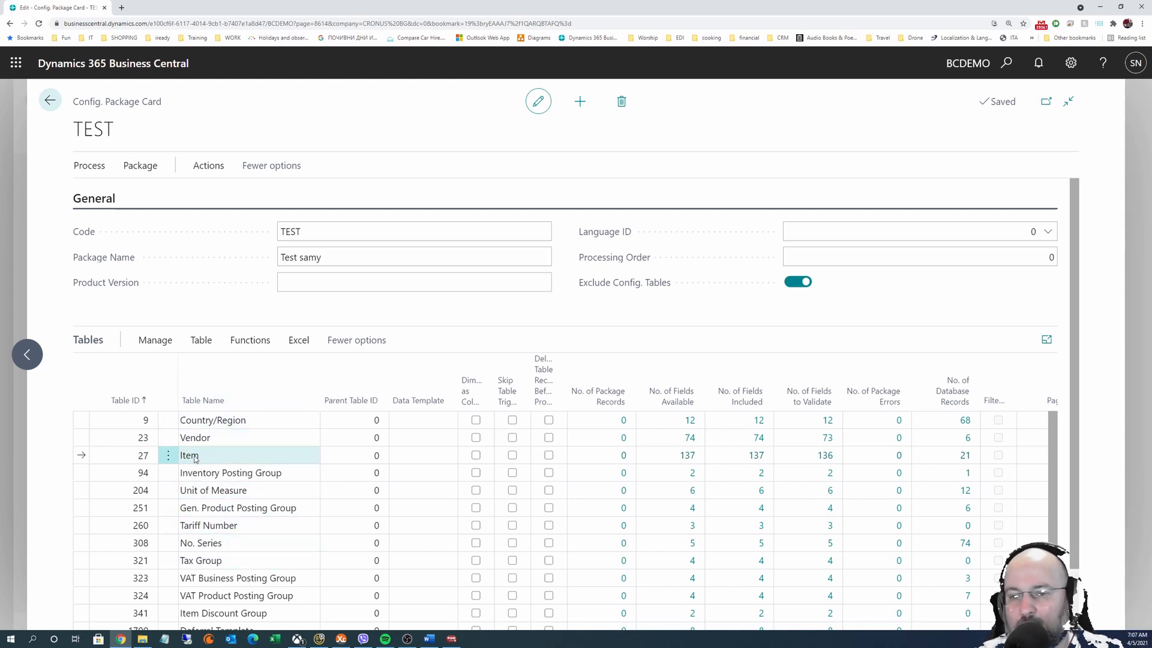
# Open the Config. Package Fields list for the Item table via Table > Fields
pyautogui.click(202, 340)
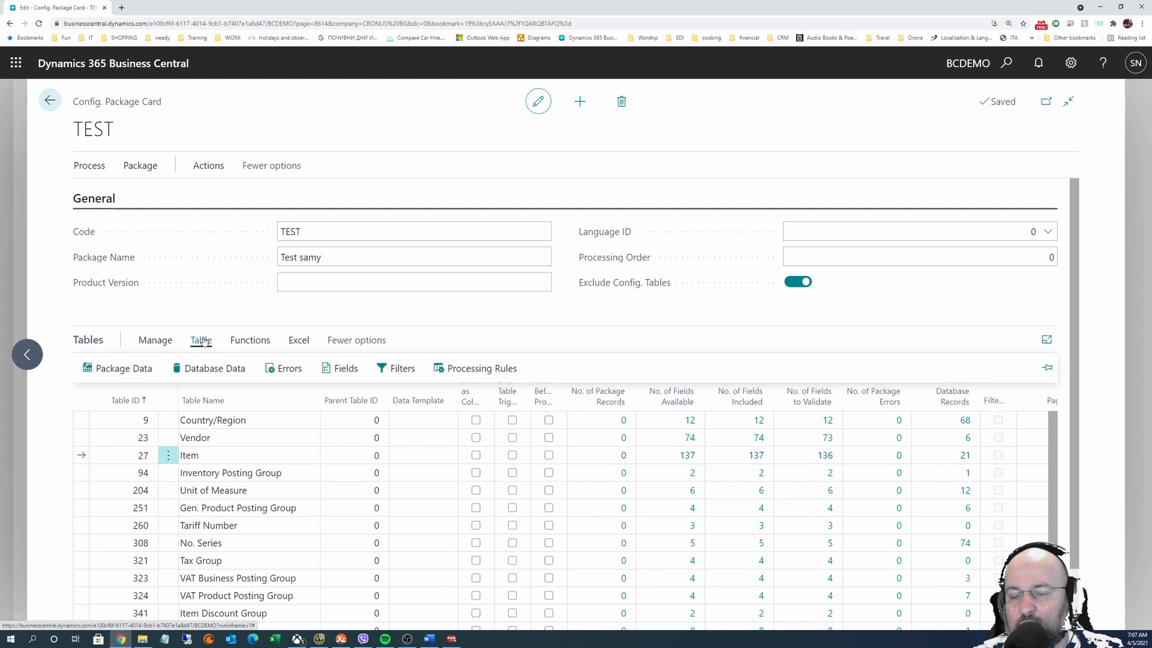
pyautogui.click(345, 369)
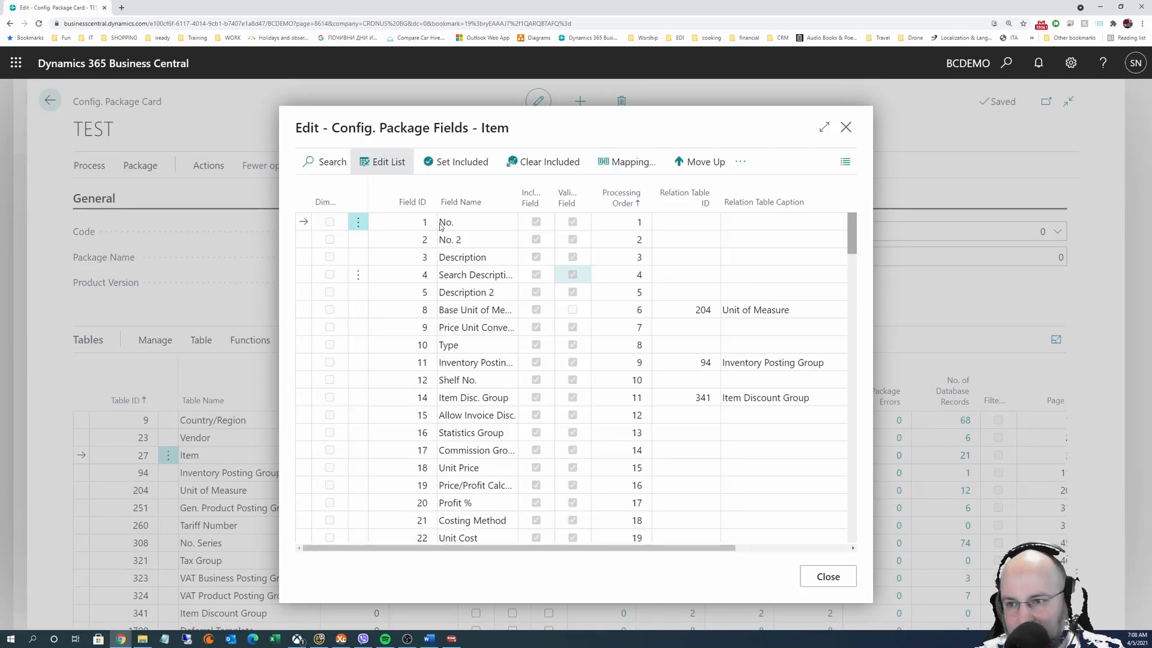
# Expand the Item package fields list to full width and make it editable
pyautogui.click(824, 127)
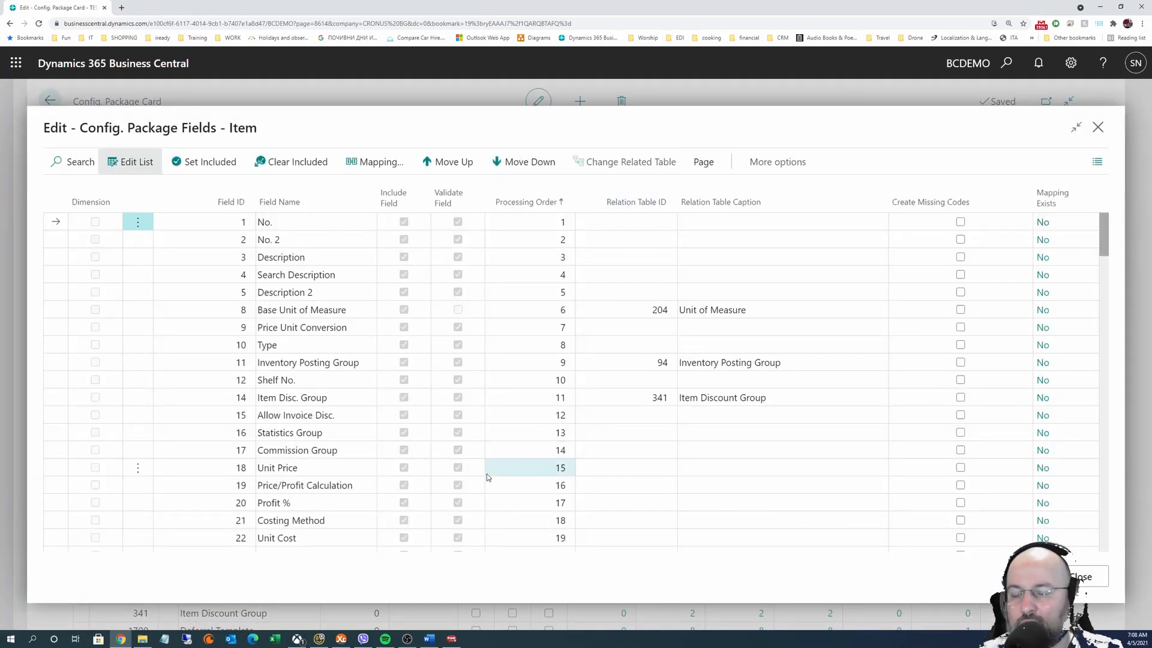
pyautogui.scroll(-3, 312, 292)
pyautogui.scroll(-15, 310, 306)
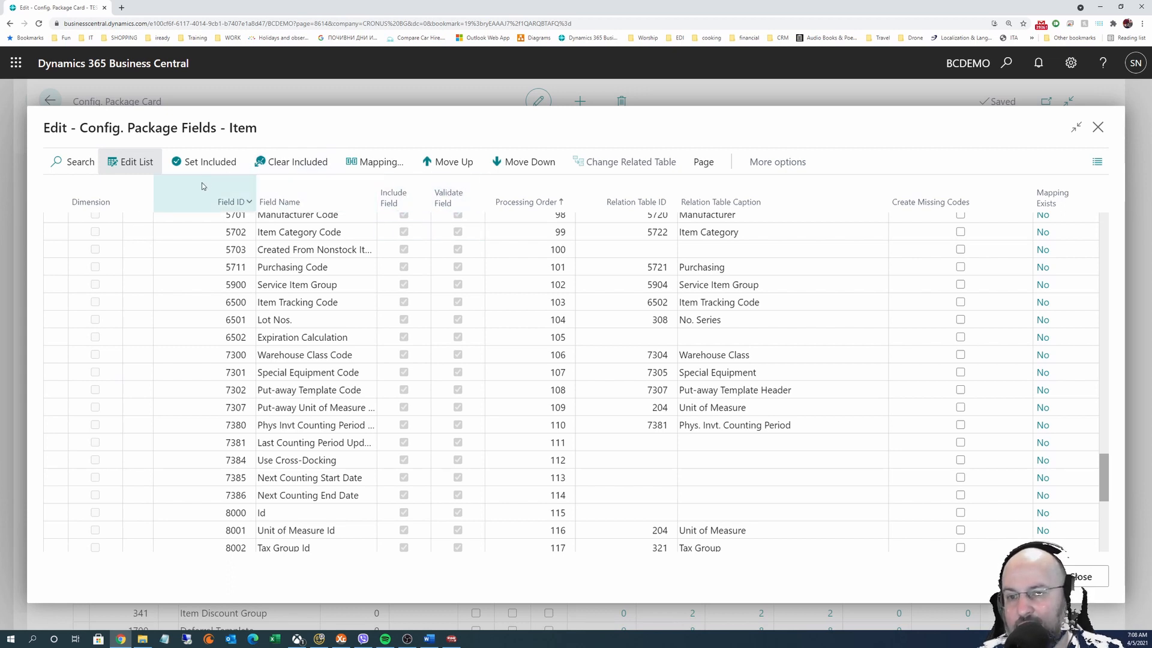
pyautogui.click(135, 163)
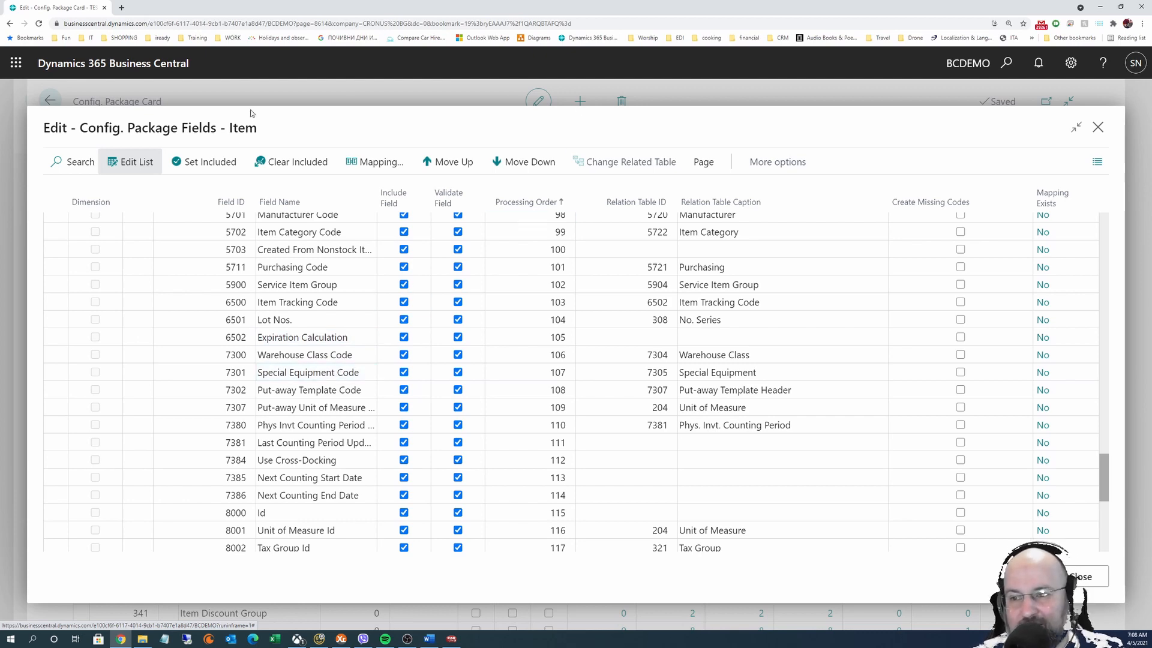
pyautogui.scroll(2, 294, 378)
pyautogui.scroll(20, 295, 378)
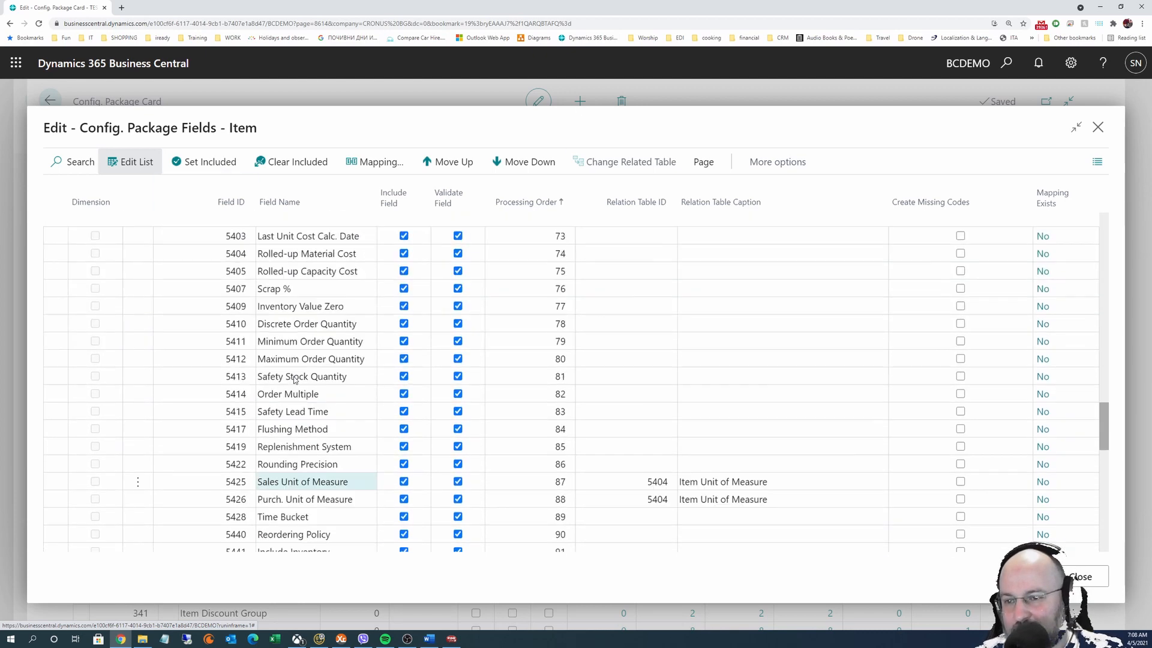
# Include Description 2, exclude Shelf No., and stop validating Base Unit of Measure in the Item fields
pyautogui.click(122, 163)
pyautogui.click(122, 163)
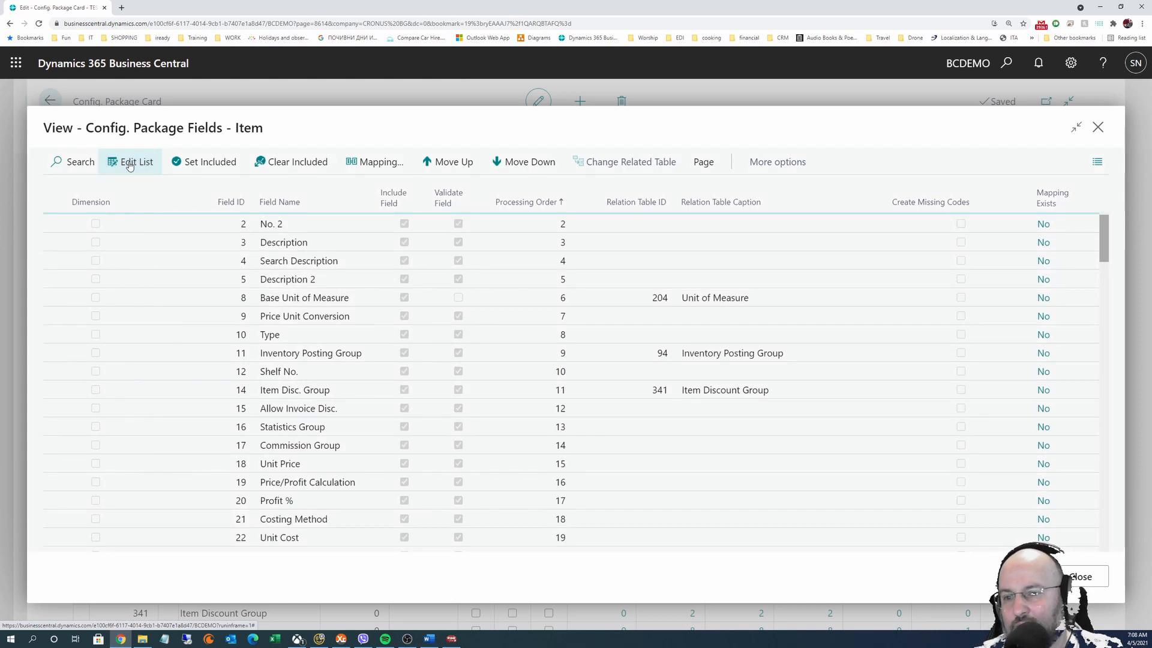
pyautogui.click(458, 291)
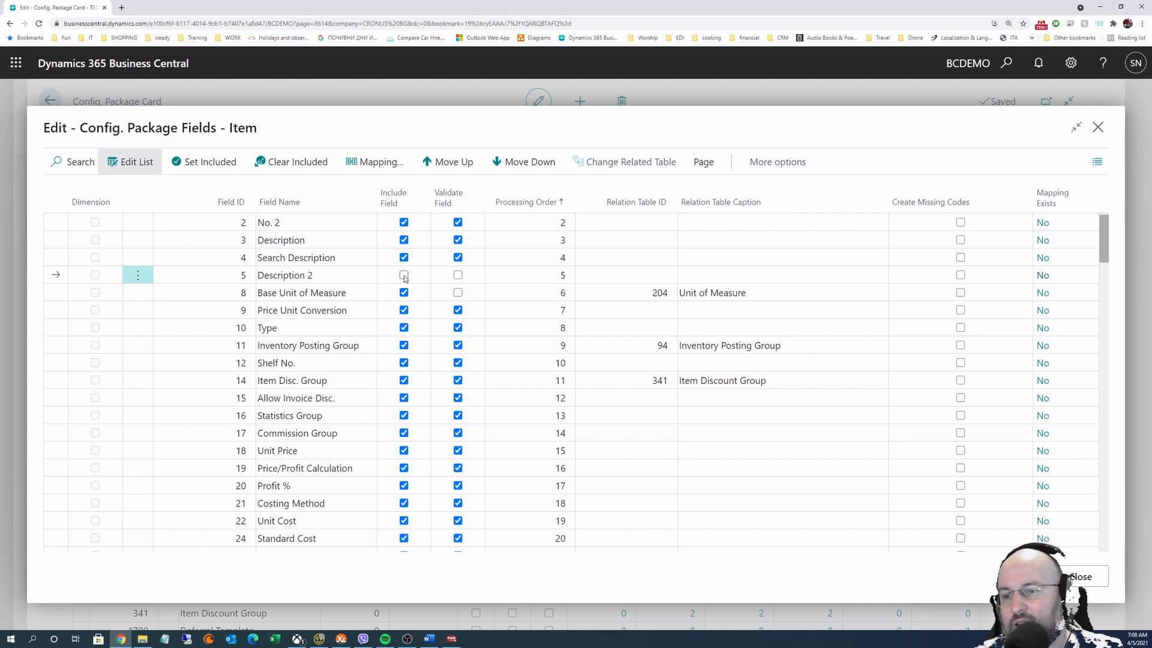
pyautogui.click(404, 275)
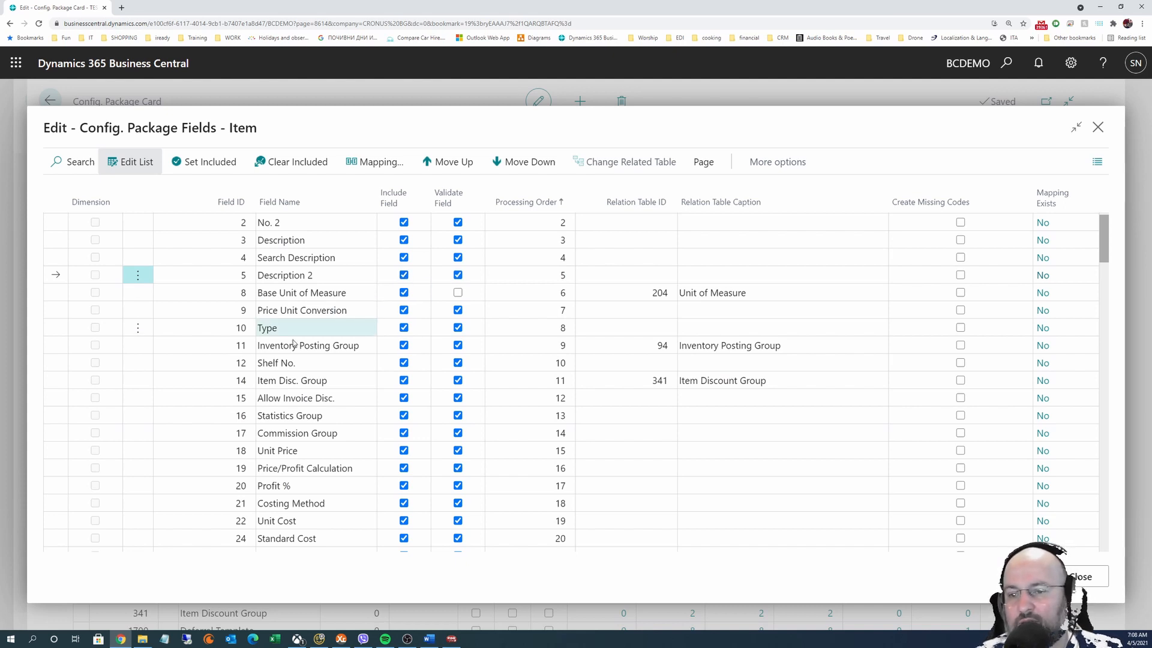
pyautogui.click(404, 363)
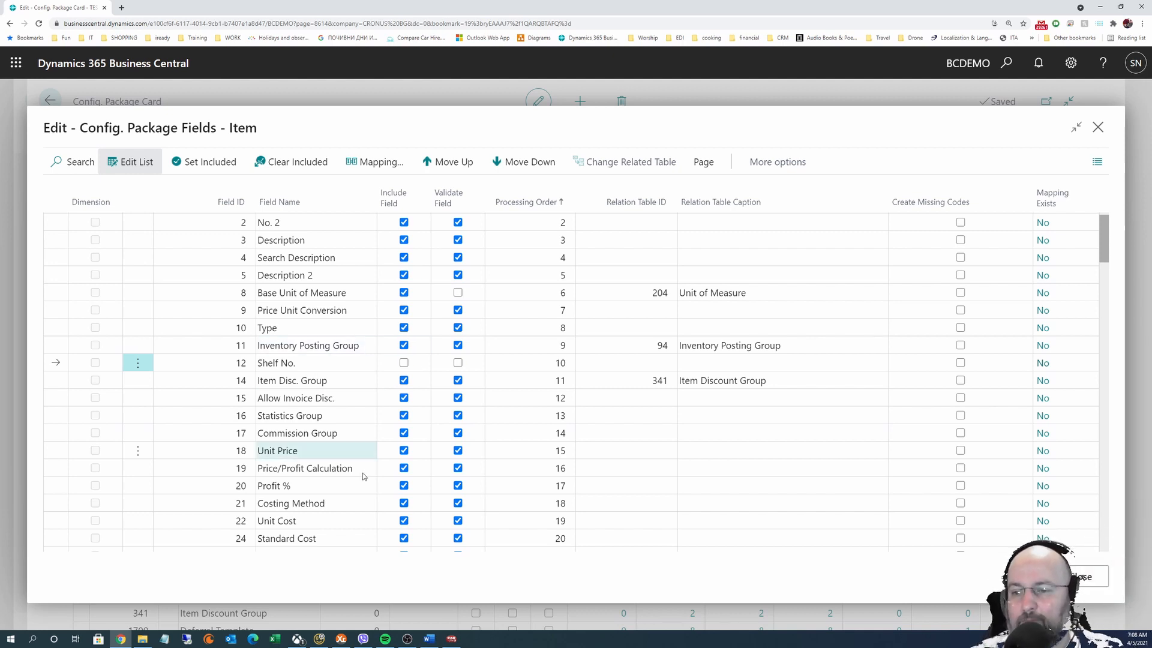
pyautogui.scroll(-3, 372, 429)
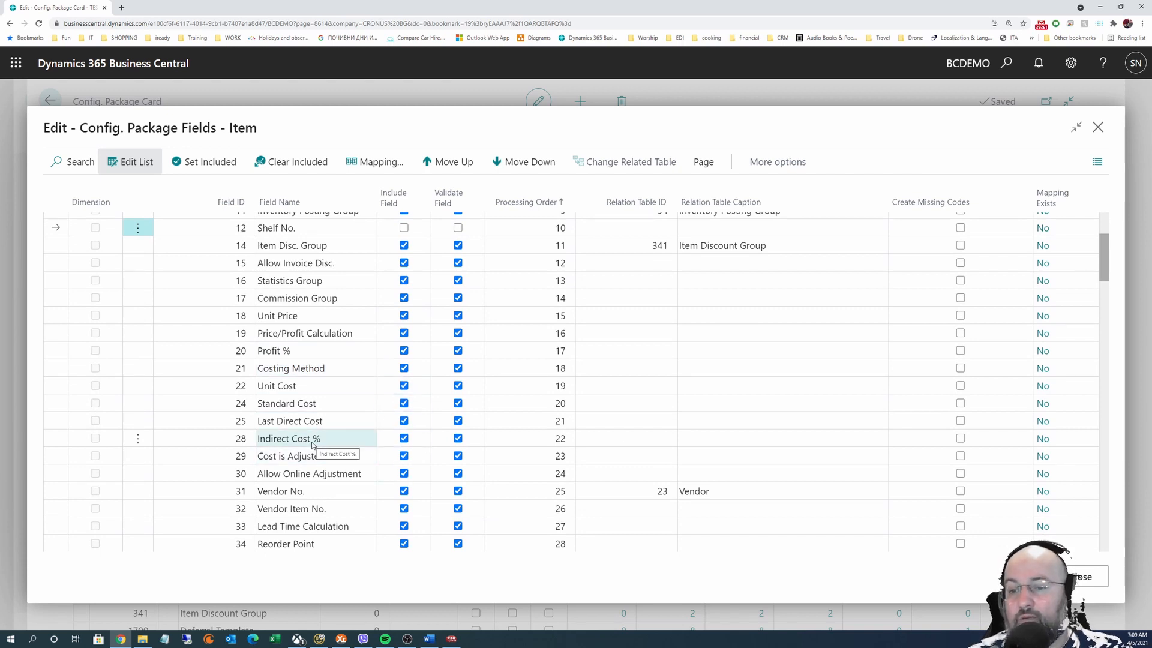
pyautogui.scroll(3, 311, 447)
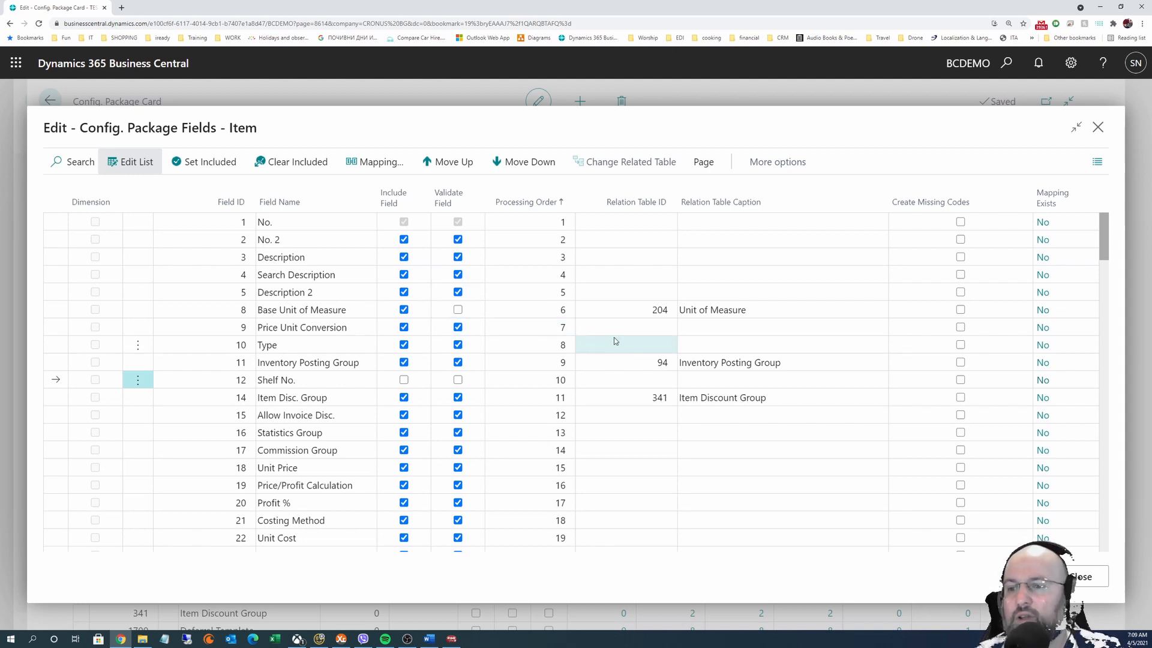
pyautogui.click(458, 309)
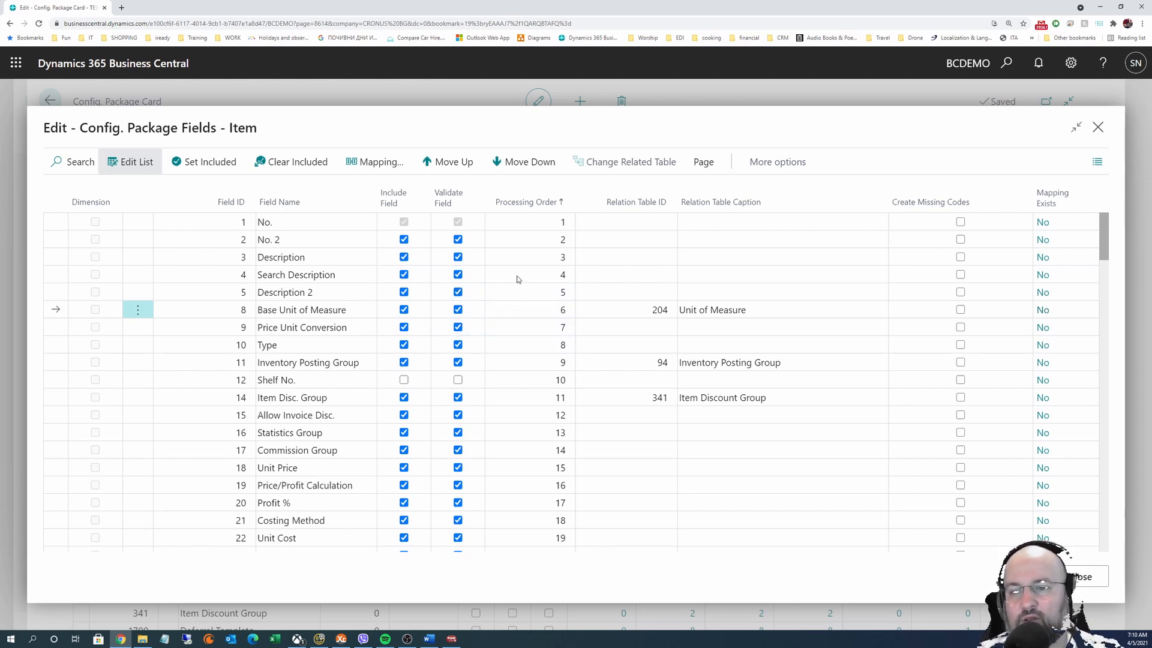
pyautogui.click(458, 310)
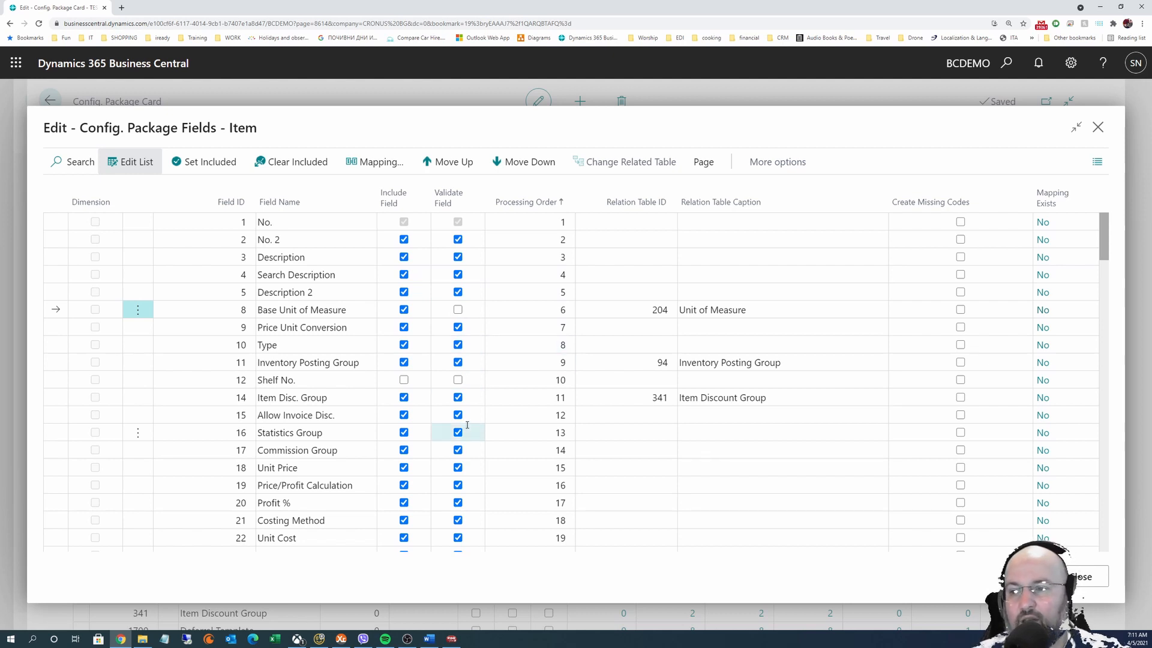
# Re-tick Validate Field on the Item package's Base Unit of Measure row
pyautogui.click(458, 310)
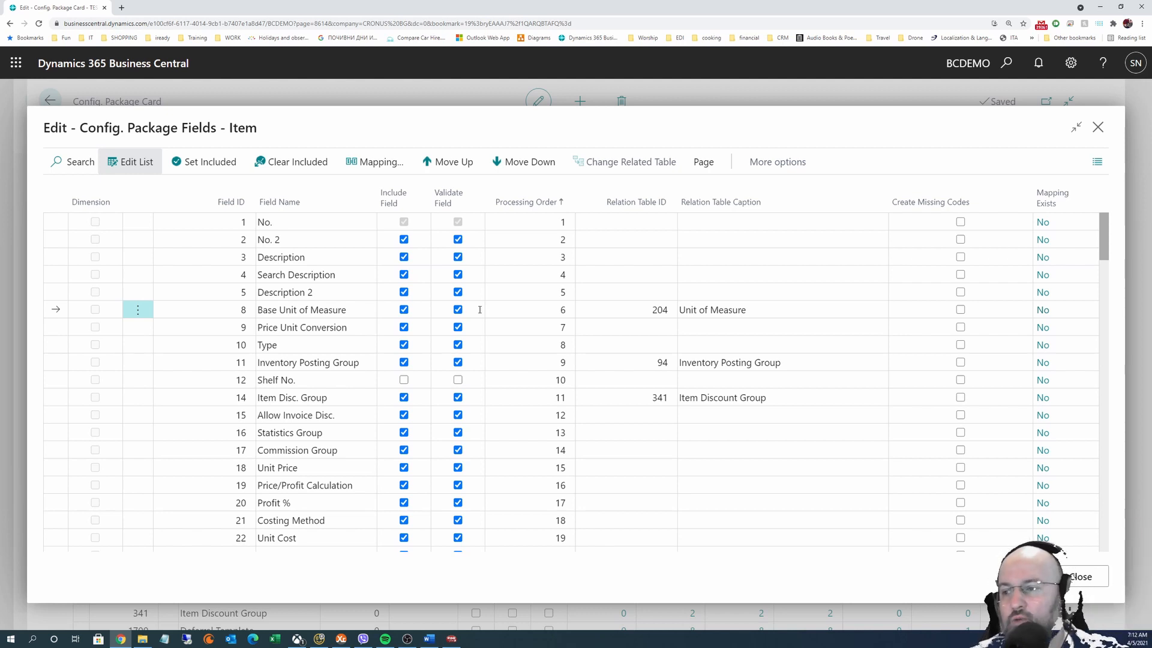
# Turn Create Missing Codes for Base Unit of Measure on and back off, then select the Item Disc. Group row
pyautogui.click(960, 310)
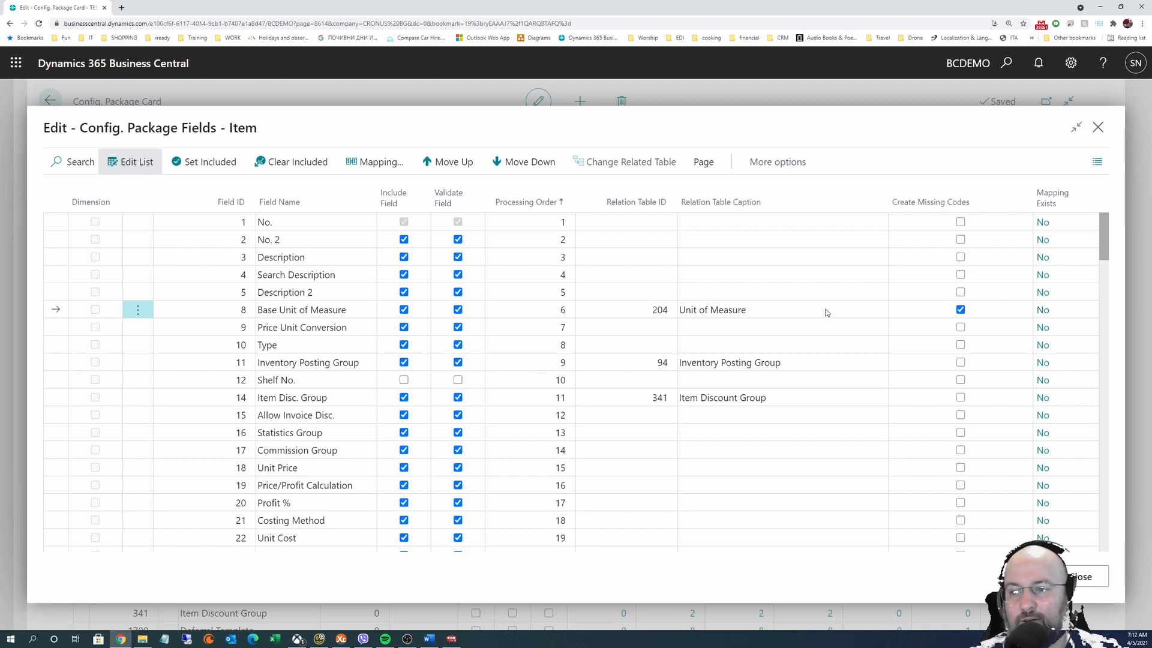
pyautogui.click(960, 310)
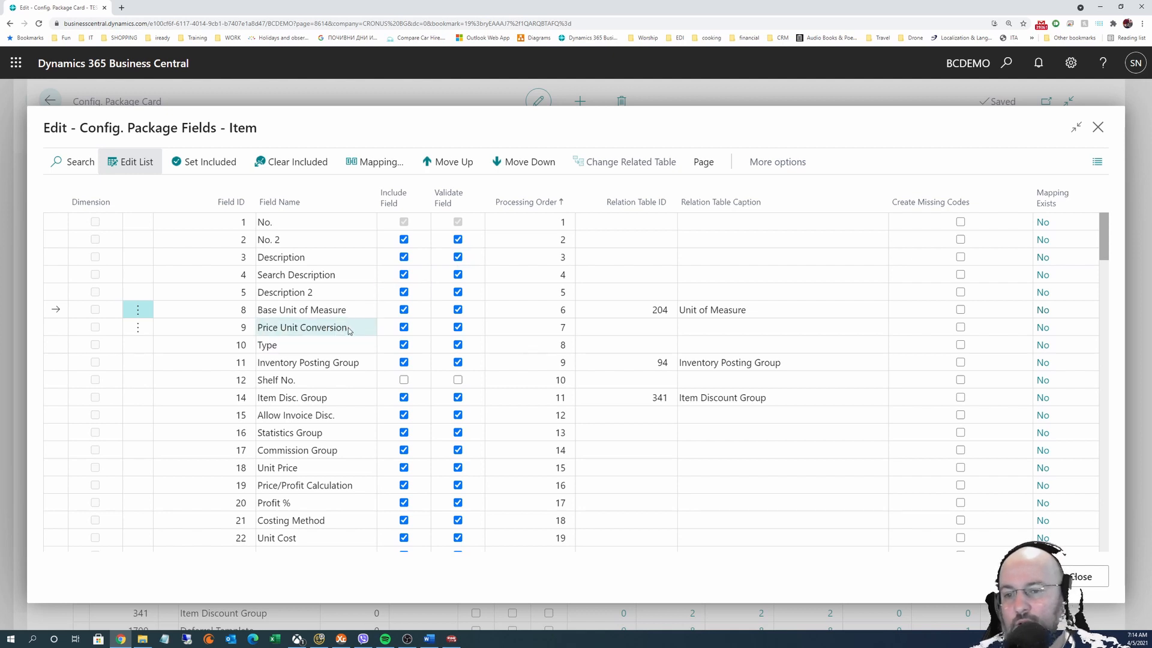
pyautogui.click(288, 346)
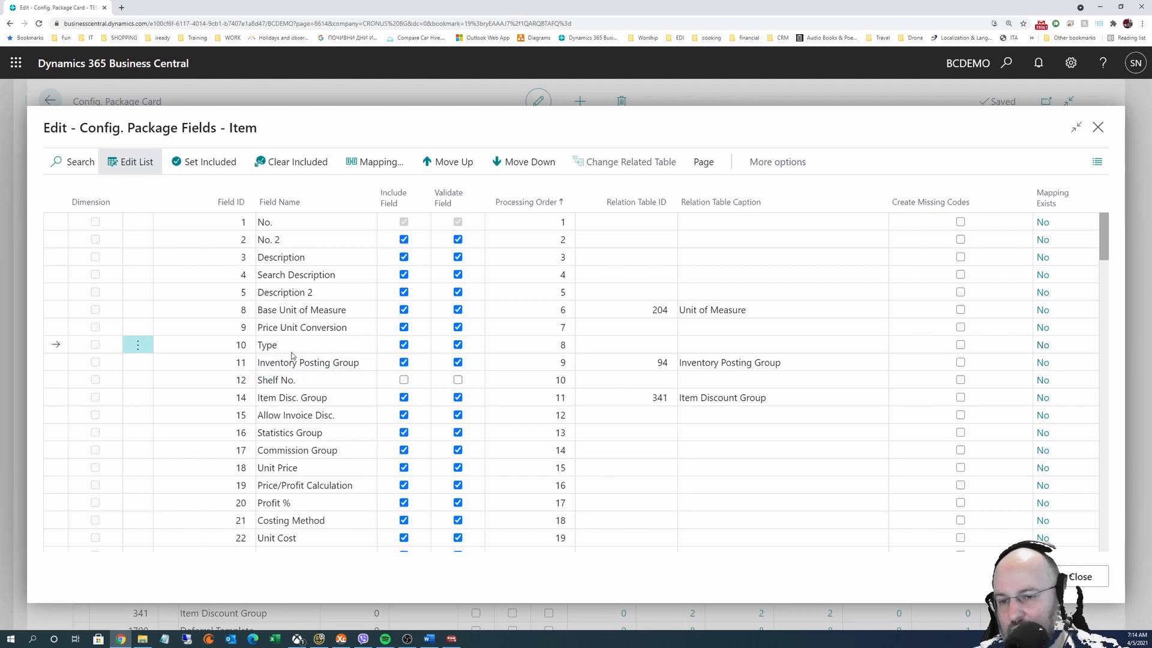
pyautogui.click(297, 381)
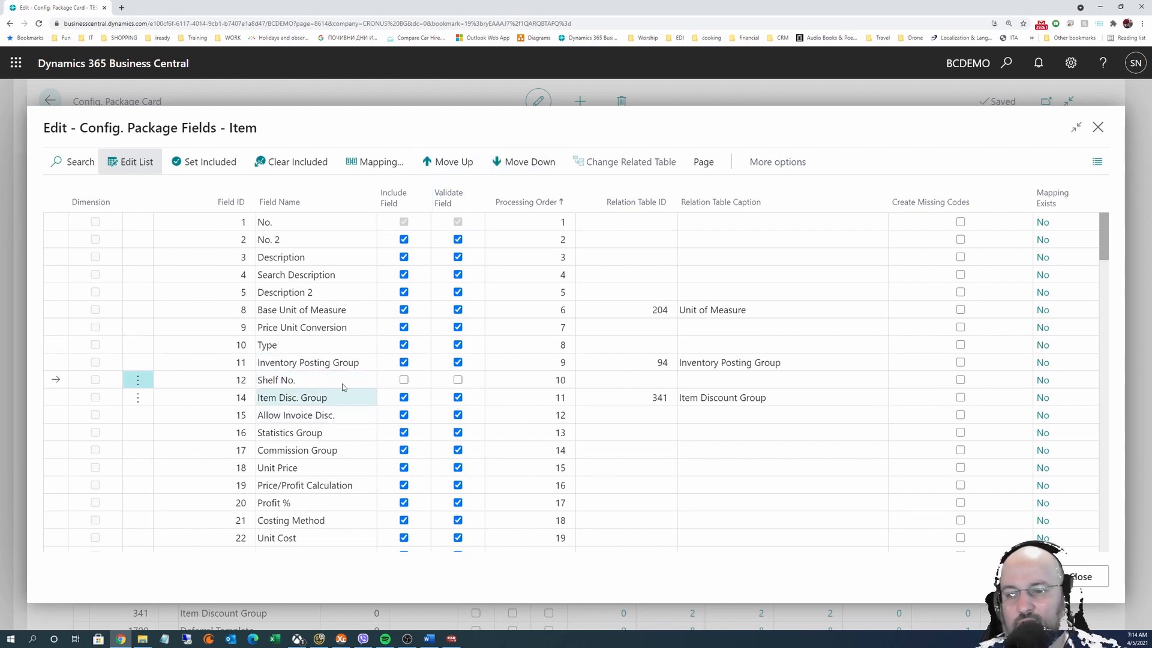
pyautogui.click(322, 398)
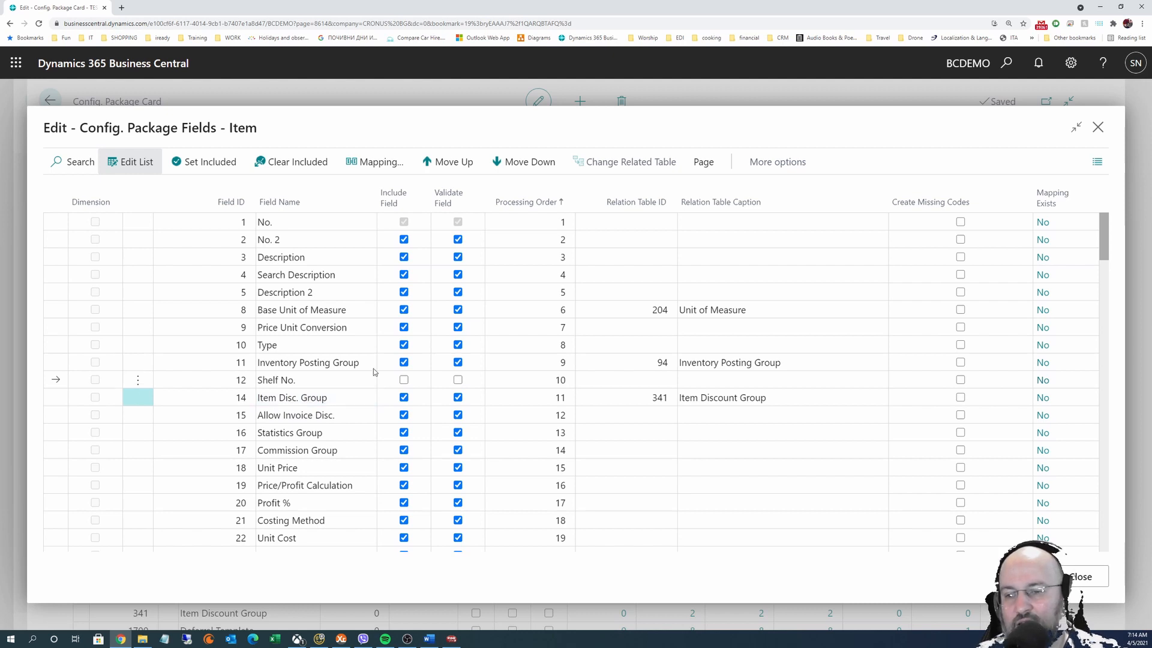
pyautogui.click(437, 163)
pyautogui.click(437, 162)
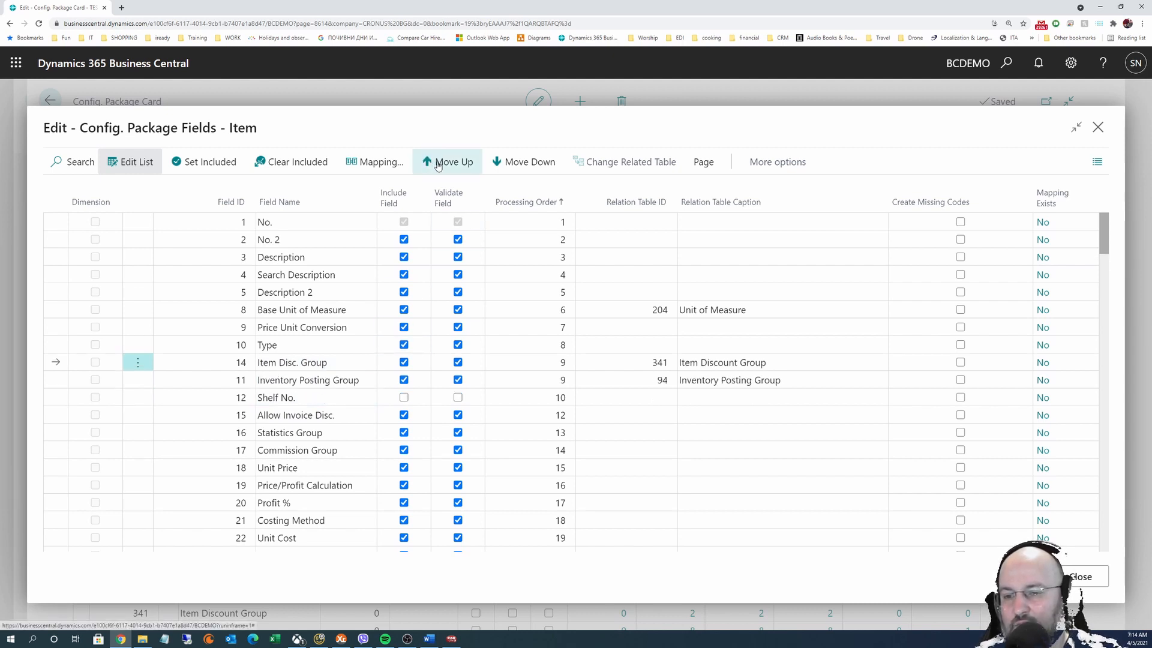
pyautogui.click(437, 163)
pyautogui.click(438, 171)
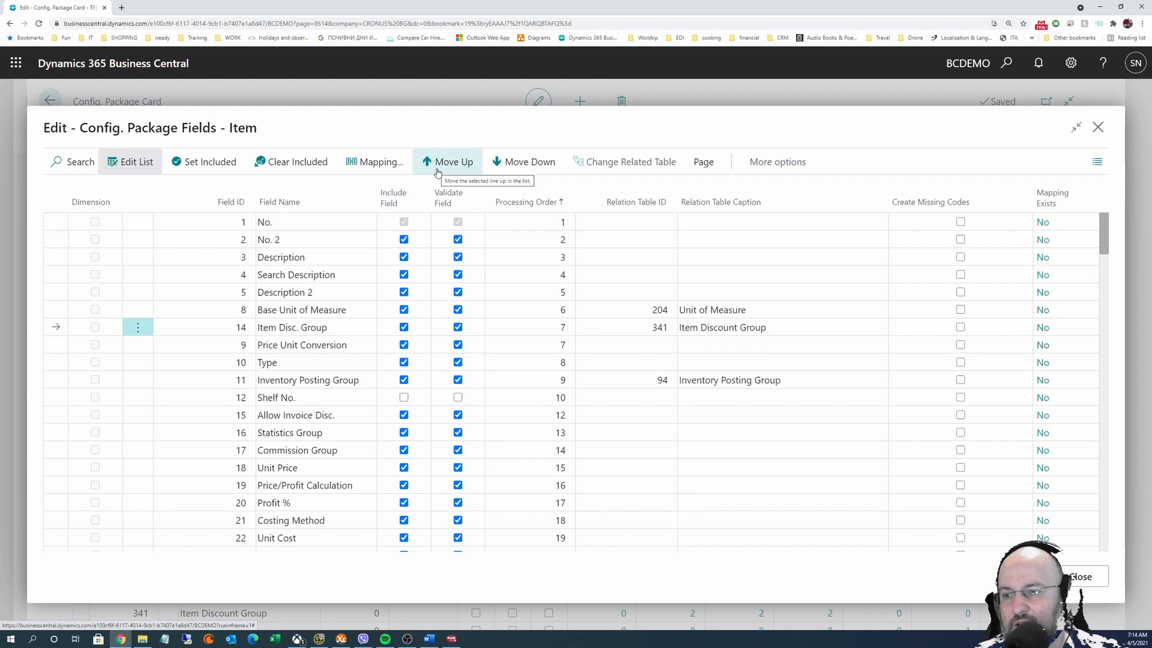
pyautogui.click(438, 171)
pyautogui.click(438, 171)
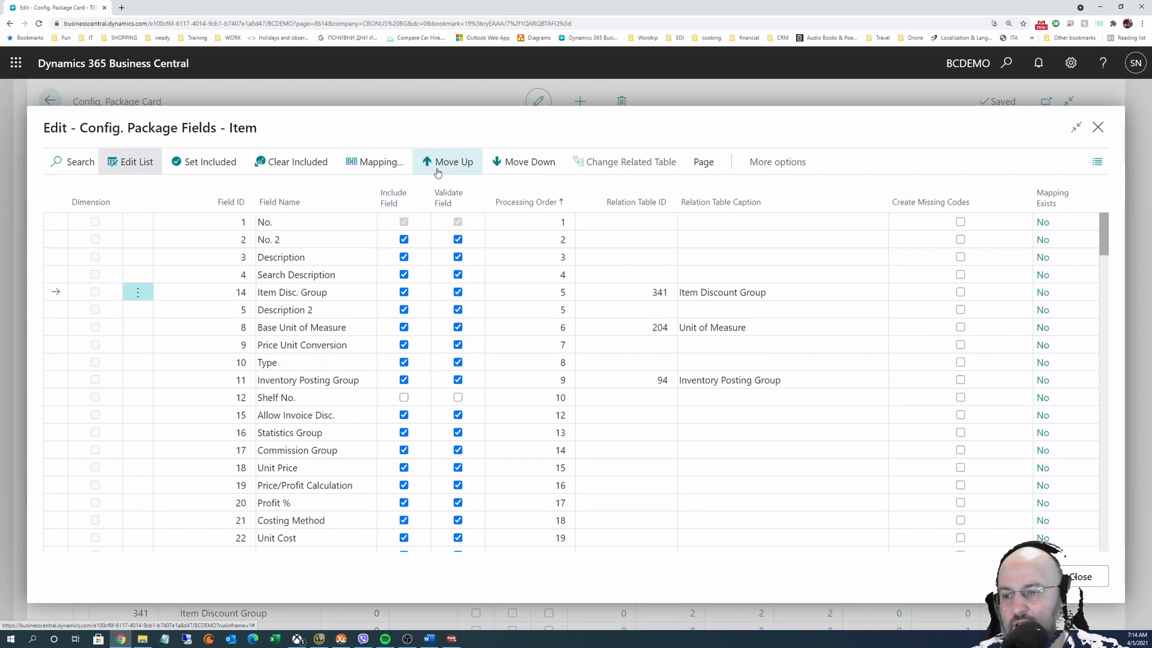
pyautogui.click(438, 172)
pyautogui.click(438, 171)
pyautogui.click(438, 172)
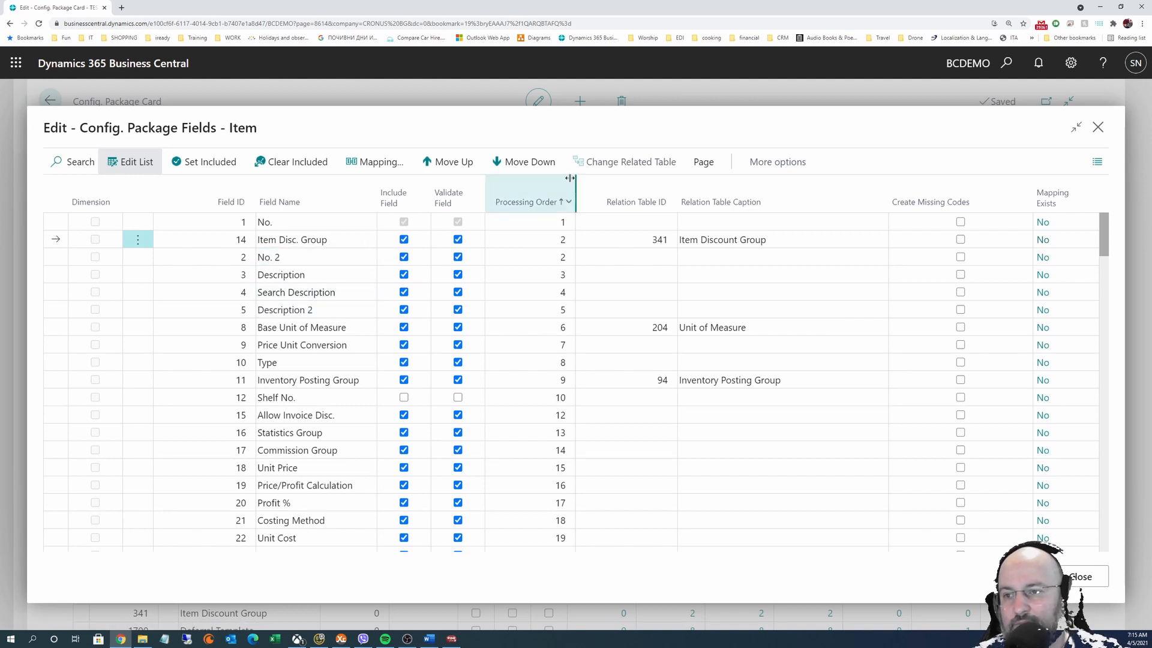
pyautogui.click(530, 166)
pyautogui.click(531, 167)
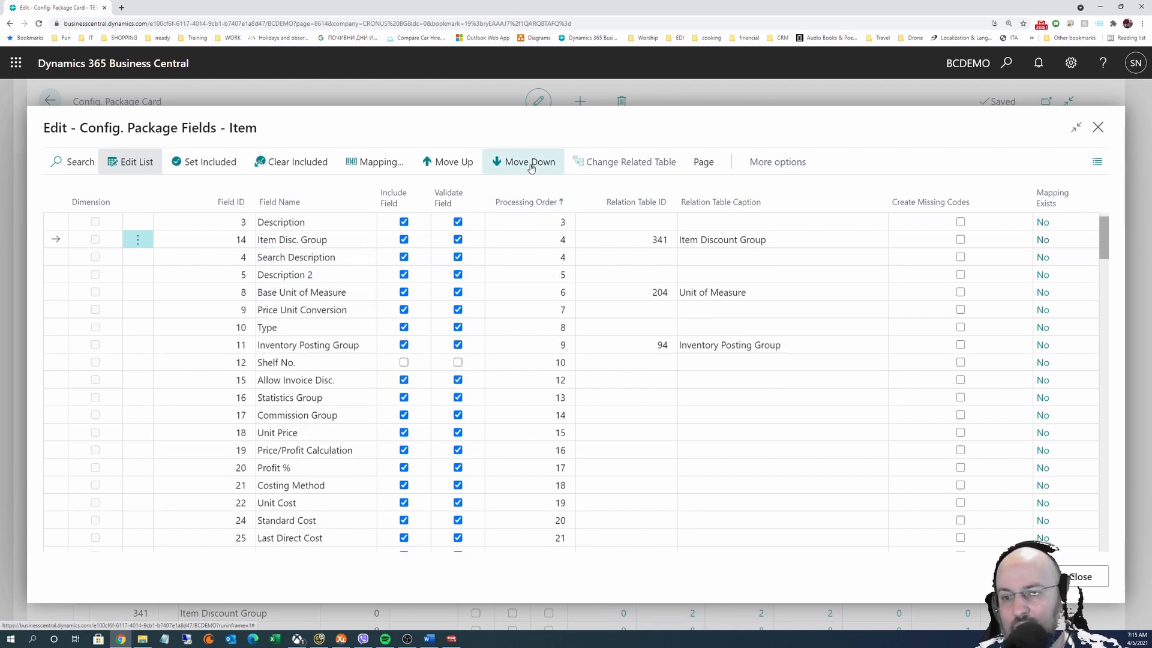
pyautogui.click(531, 168)
pyautogui.click(531, 167)
pyautogui.click(531, 167)
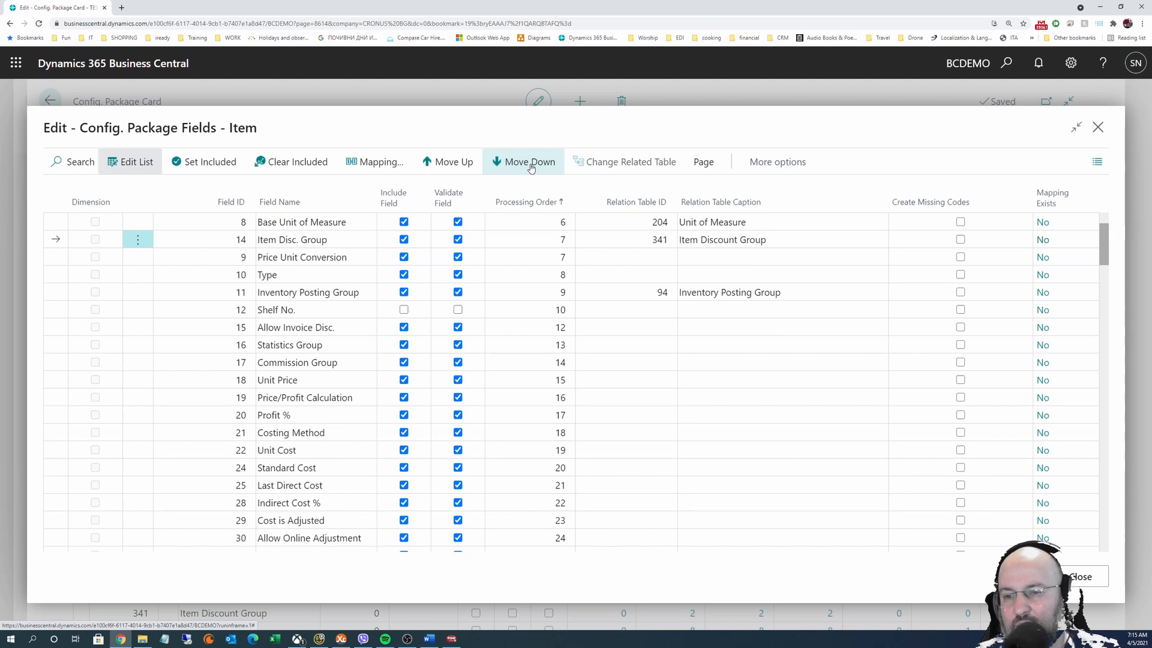
pyautogui.click(531, 168)
pyautogui.click(531, 167)
pyautogui.click(531, 167)
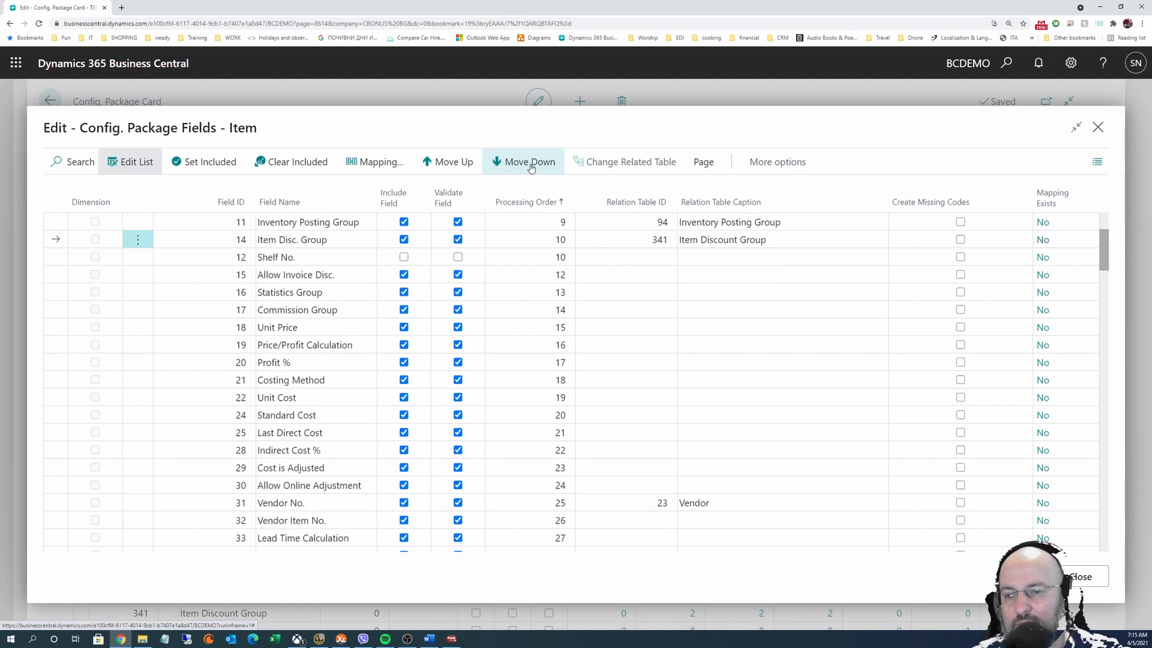
pyautogui.click(531, 168)
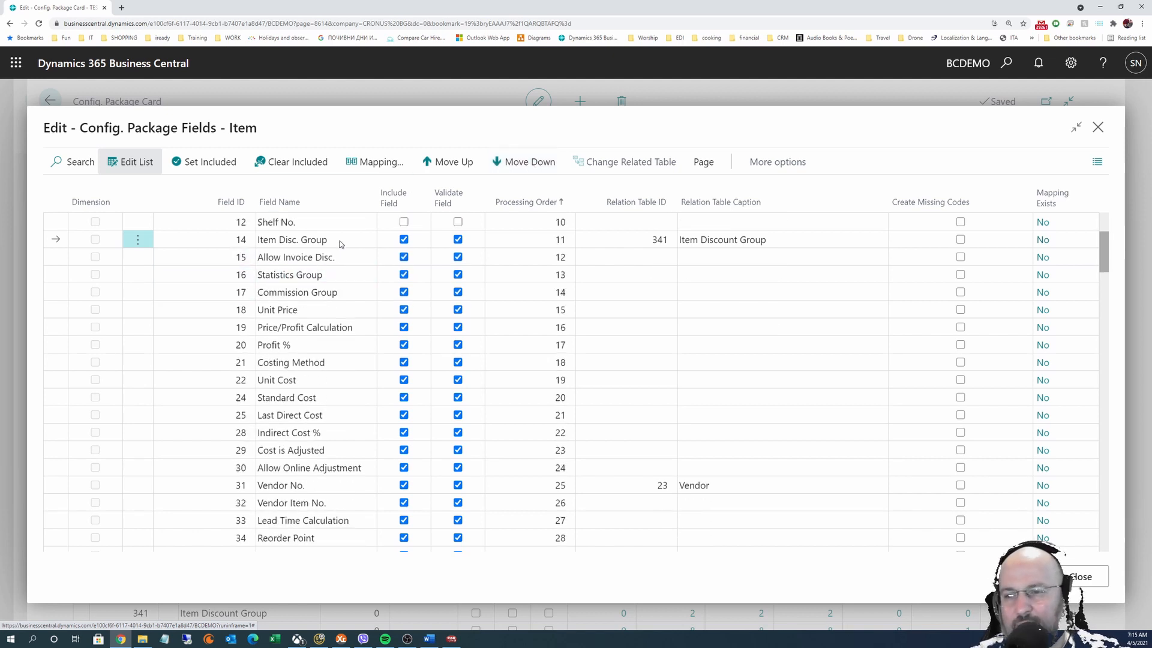
pyautogui.scroll(3, 353, 384)
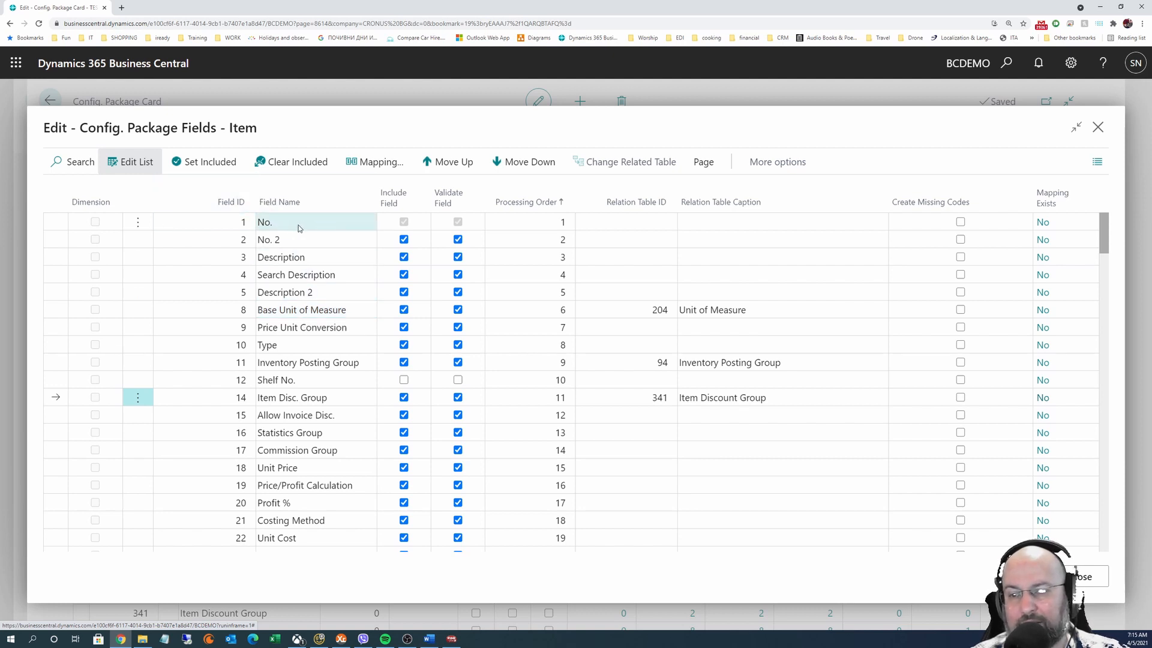
# Search the Item fields for 'item tr' to locate Item Tracking Code, then clear the search
pyautogui.click(88, 161)
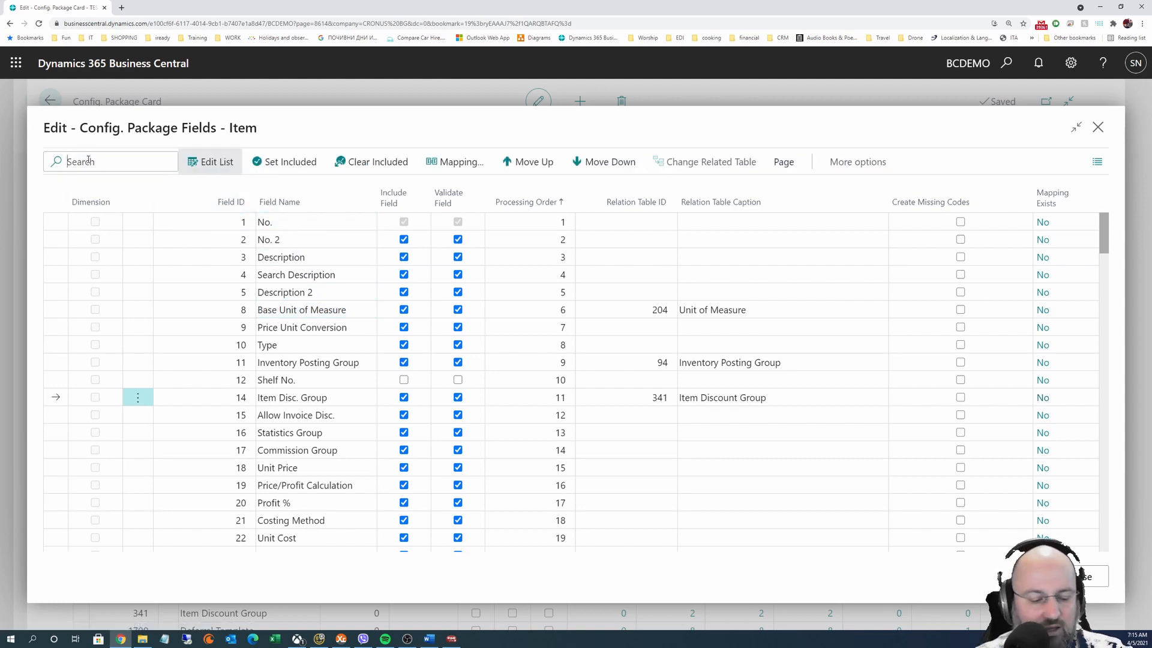
pyautogui.write('item tr')
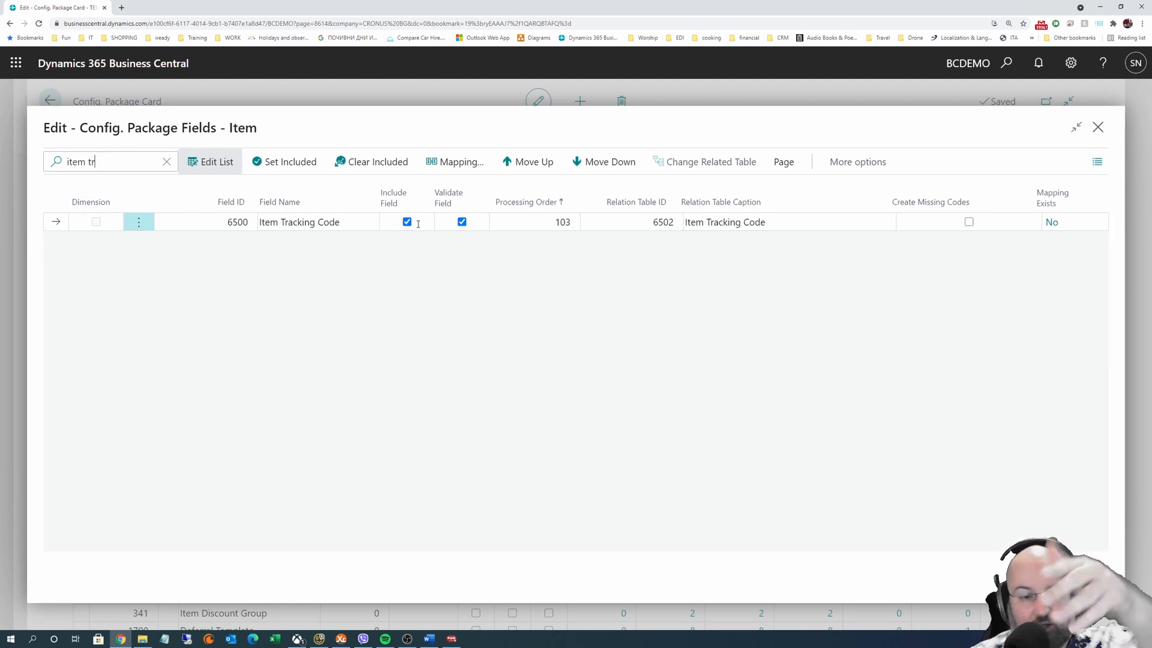
pyautogui.click(167, 162)
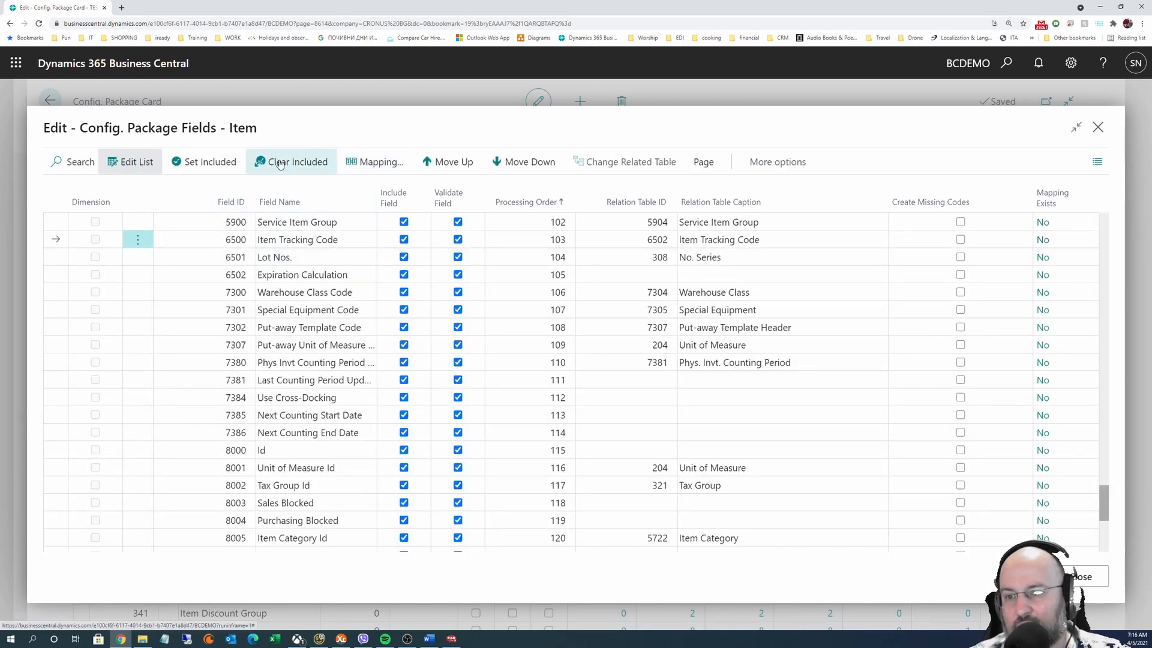
# Exclude all Item fields, close the Item fields list, and return to the TEST package's table lines
pyautogui.click(280, 163)
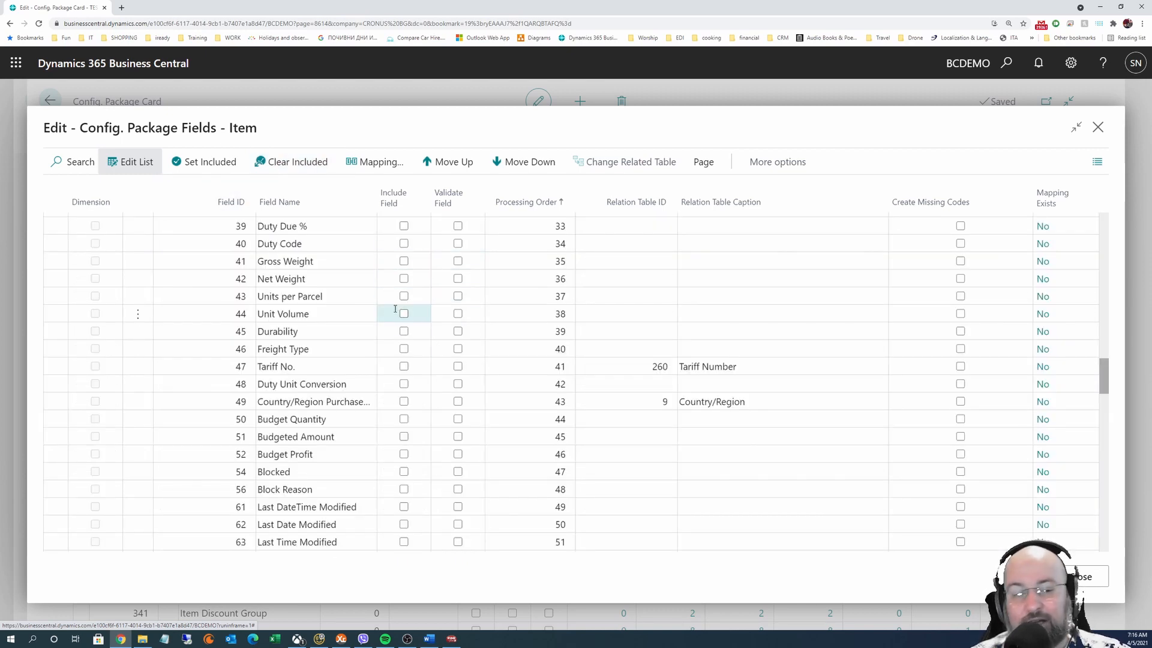
pyautogui.scroll(5, 276, 366)
pyautogui.scroll(10, 764, 264)
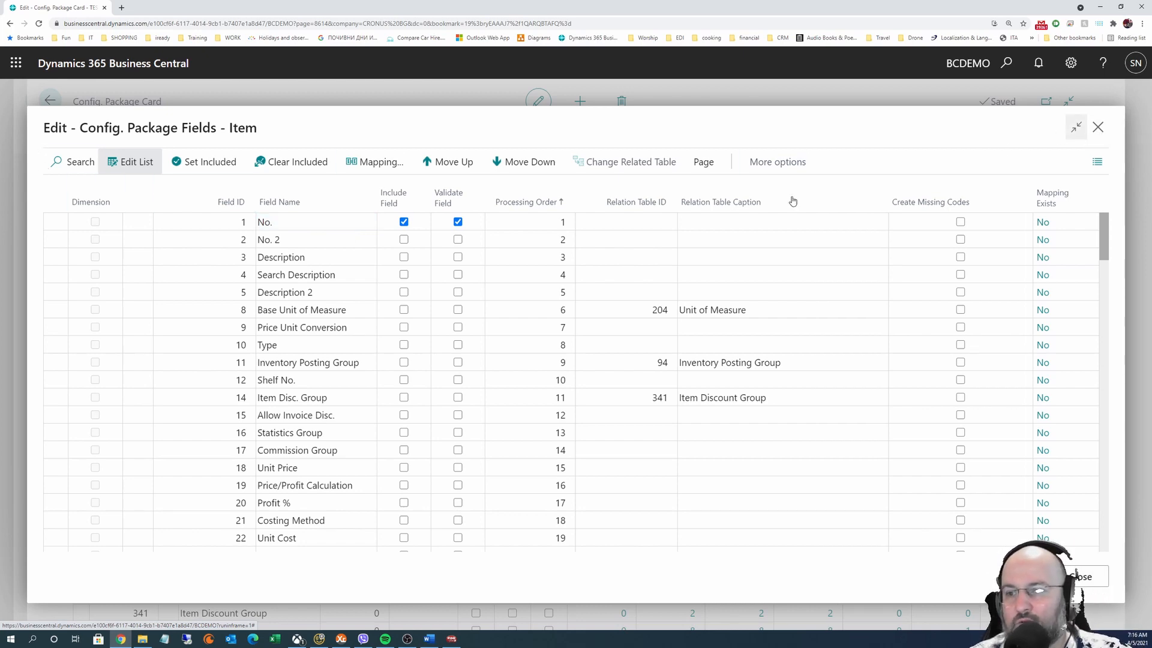
pyautogui.click(1097, 129)
pyautogui.scroll(-5, 162, 480)
pyautogui.scroll(-1, 162, 550)
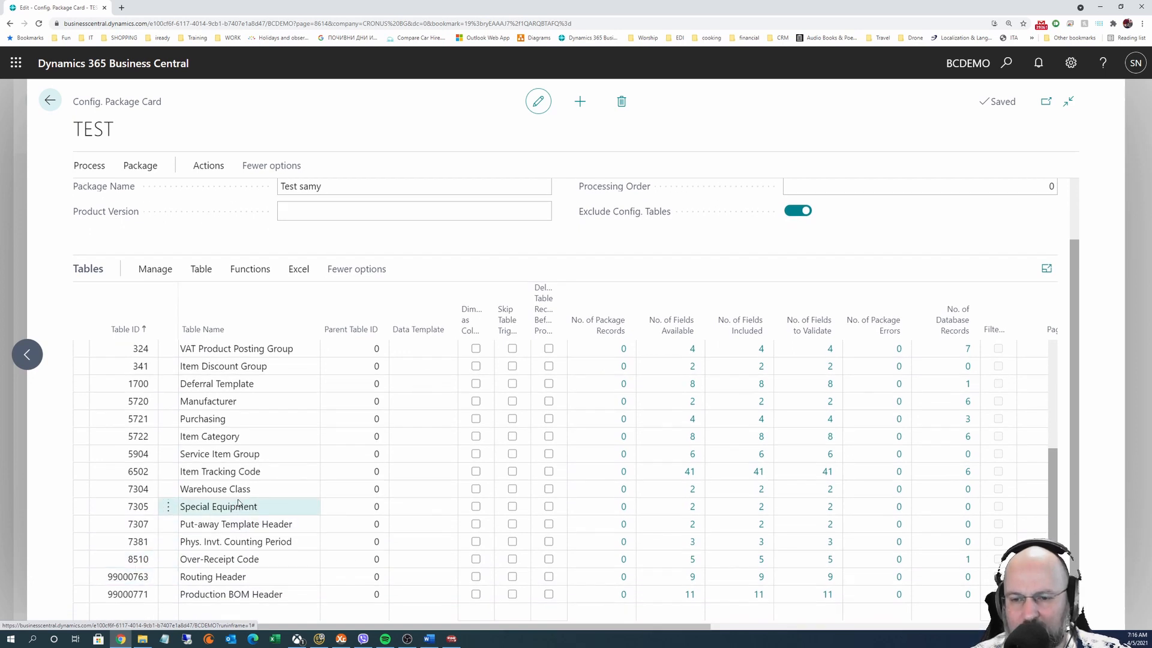
# Add table 7002 Sales Price to the package, declining the related tables check
pyautogui.click(125, 613)
pyautogui.write('7')
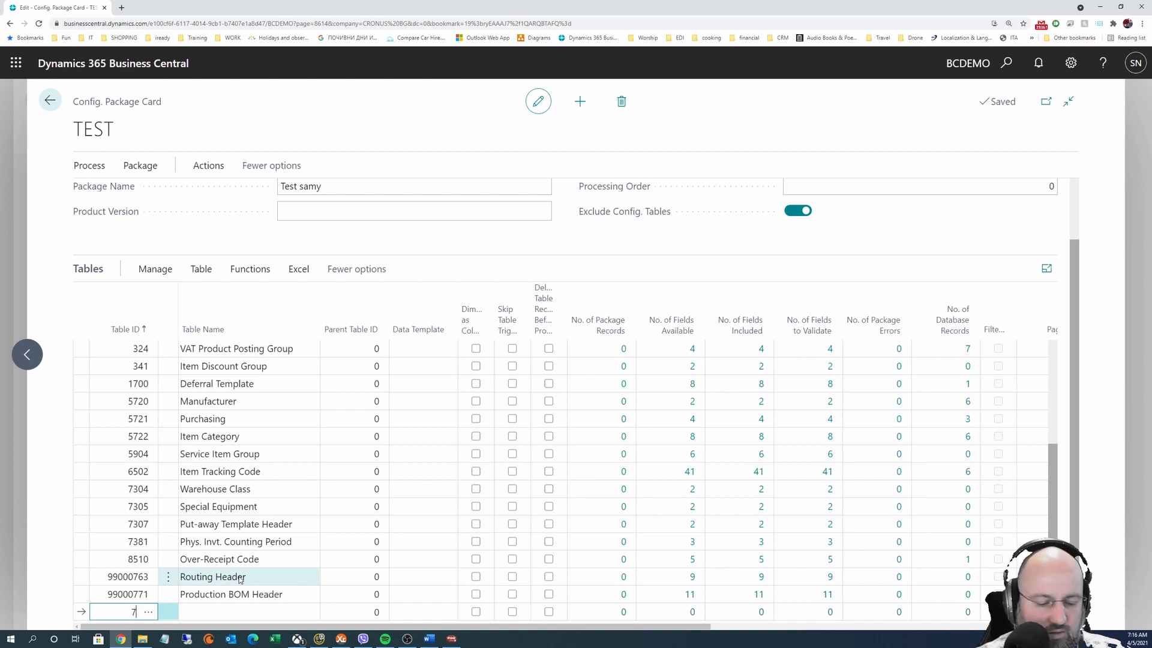
pyautogui.write('002')
pyautogui.press('Tab')
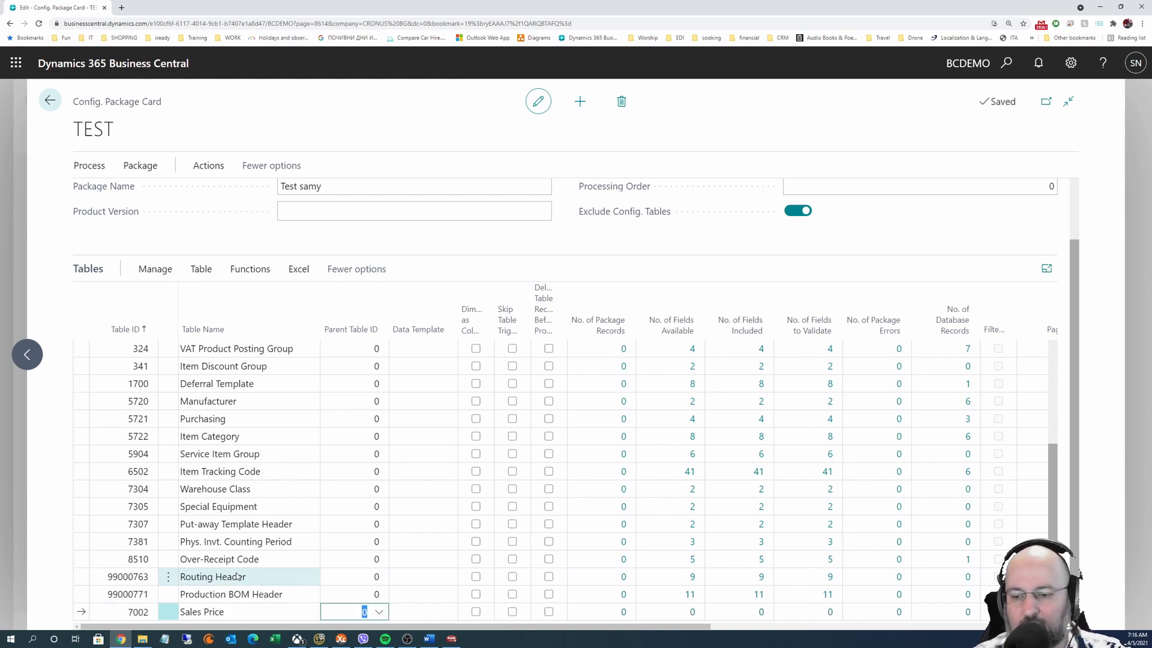
pyautogui.press('Up')
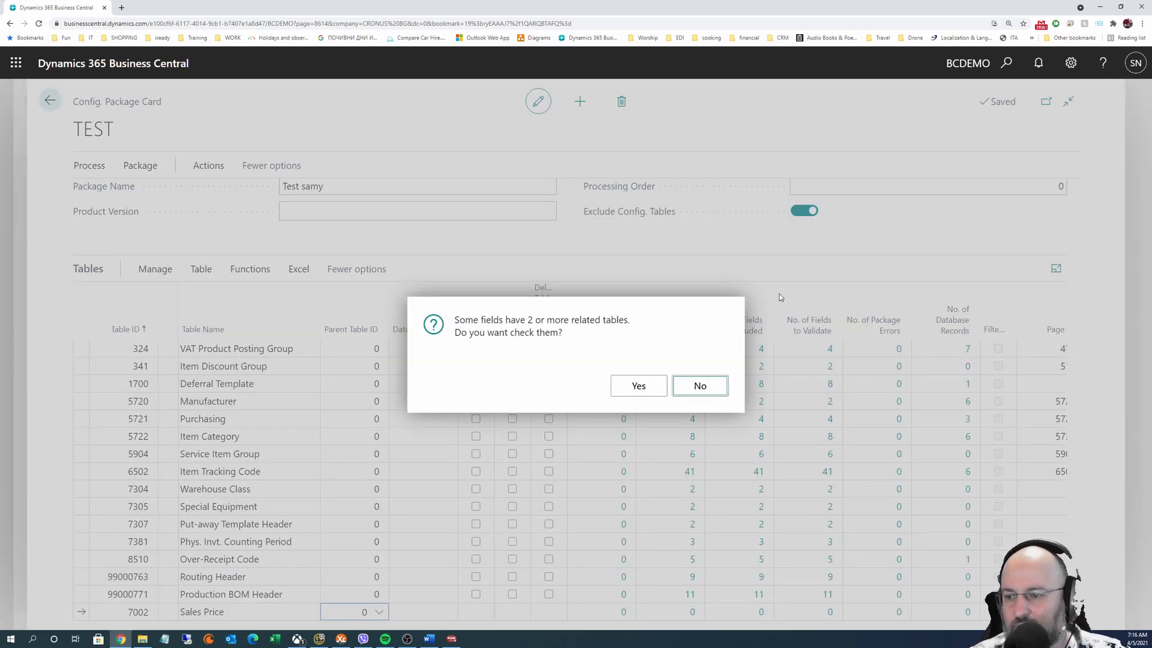
pyautogui.click(699, 386)
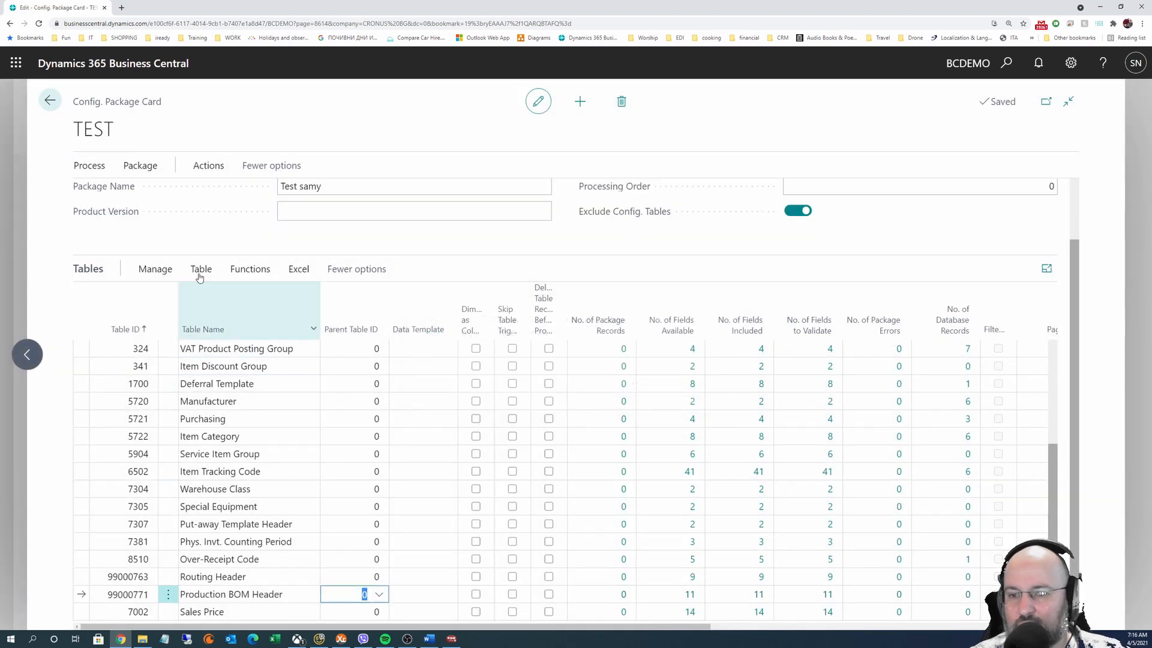
# Open the package field list for the Sales Price table
pyautogui.click(242, 611)
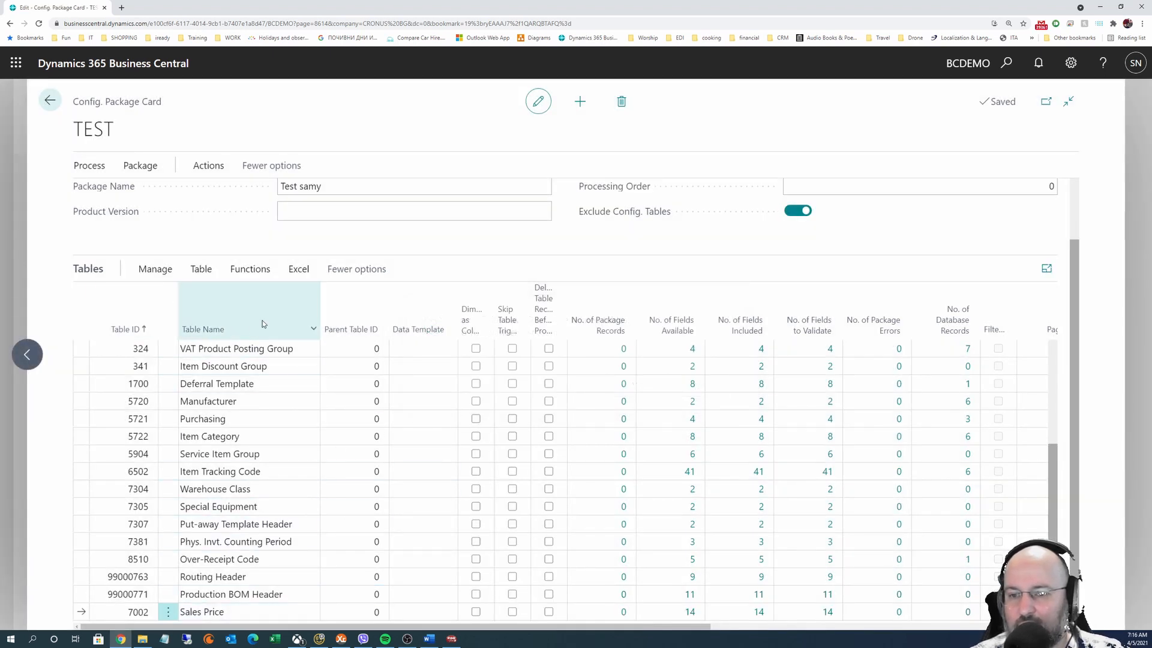
pyautogui.click(202, 270)
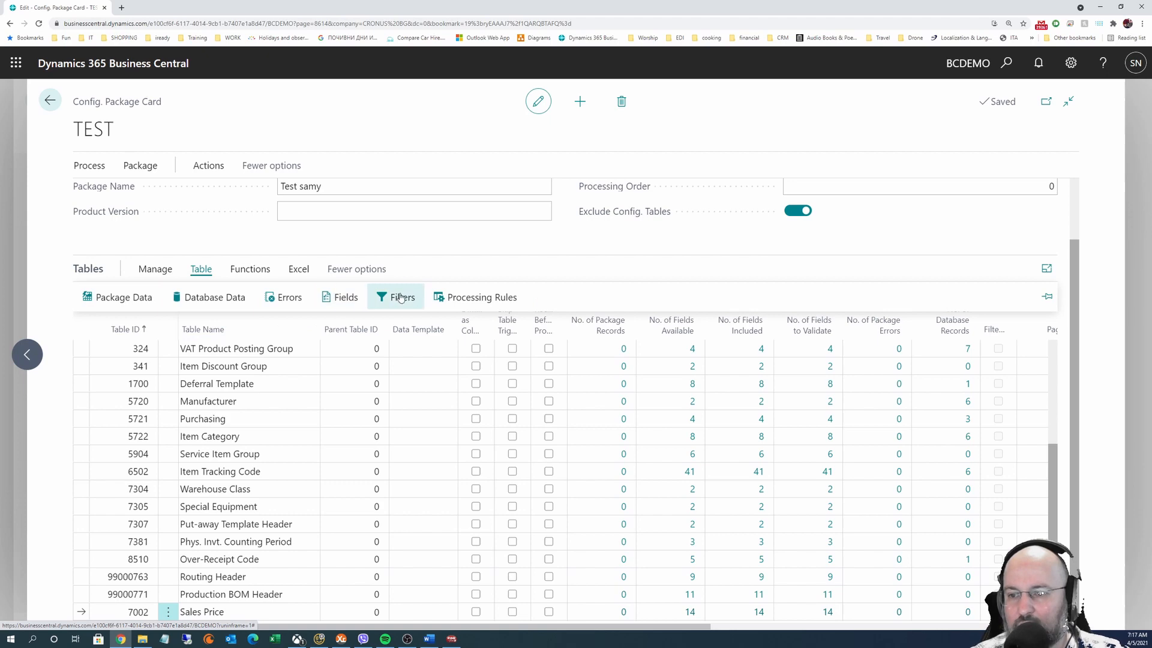
pyautogui.click(345, 299)
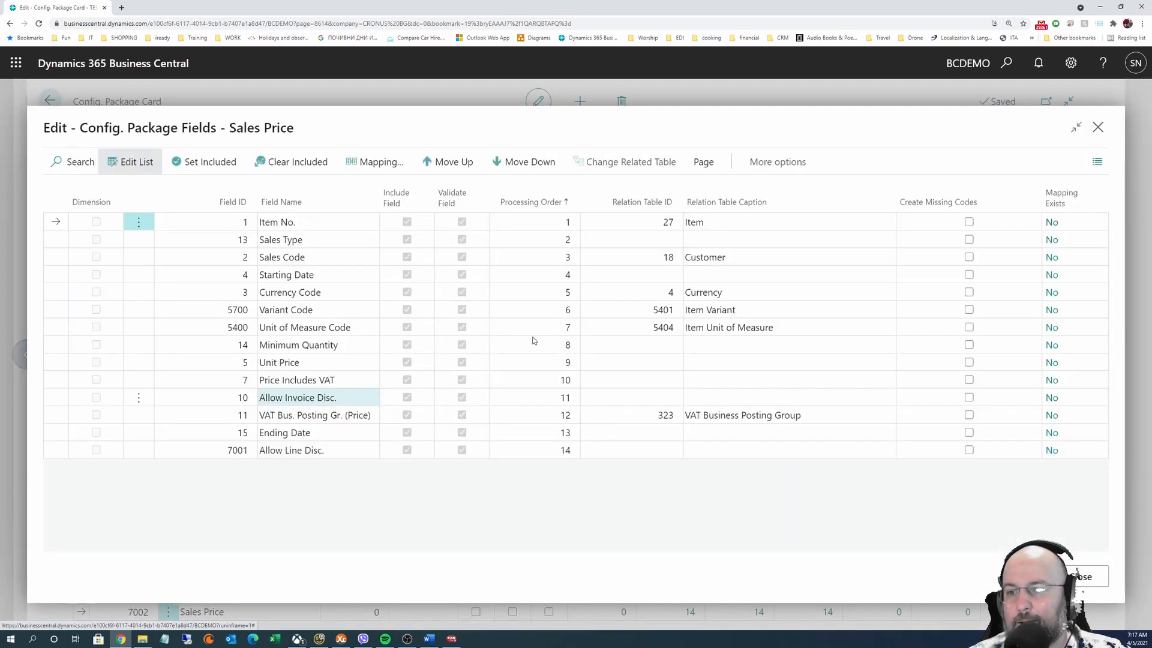
# Check the empty field mapping for Item No., then clear Include Field for the Sales Price fields
pyautogui.click(379, 162)
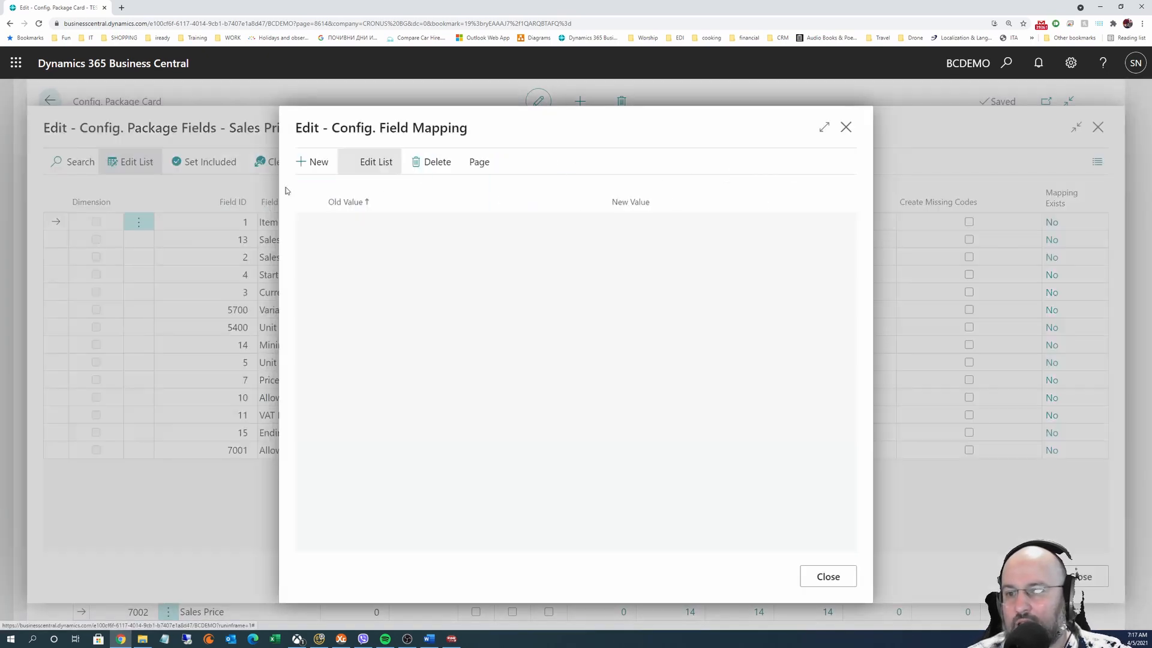
pyautogui.click(846, 127)
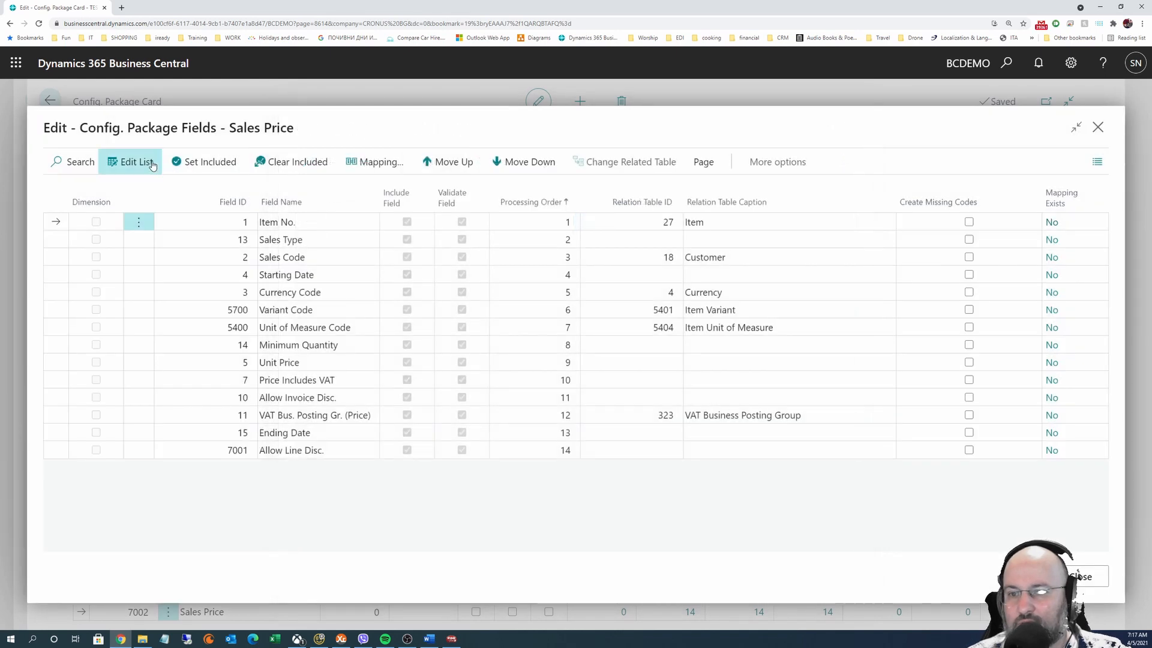
pyautogui.click(133, 162)
pyautogui.click(133, 162)
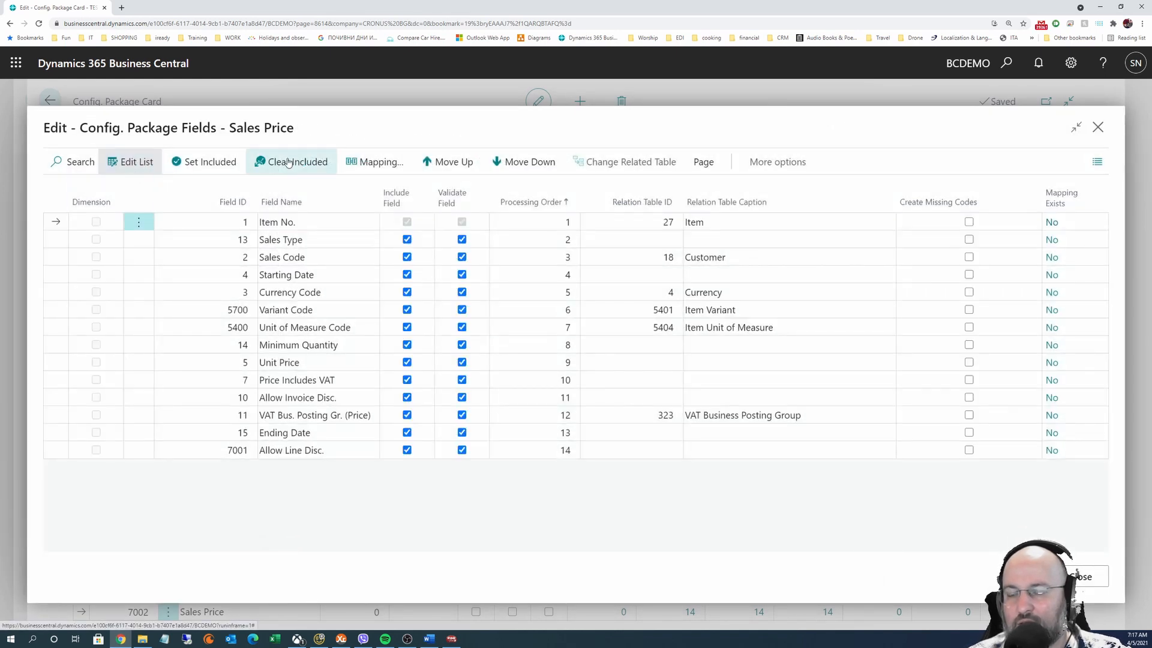
pyautogui.click(289, 162)
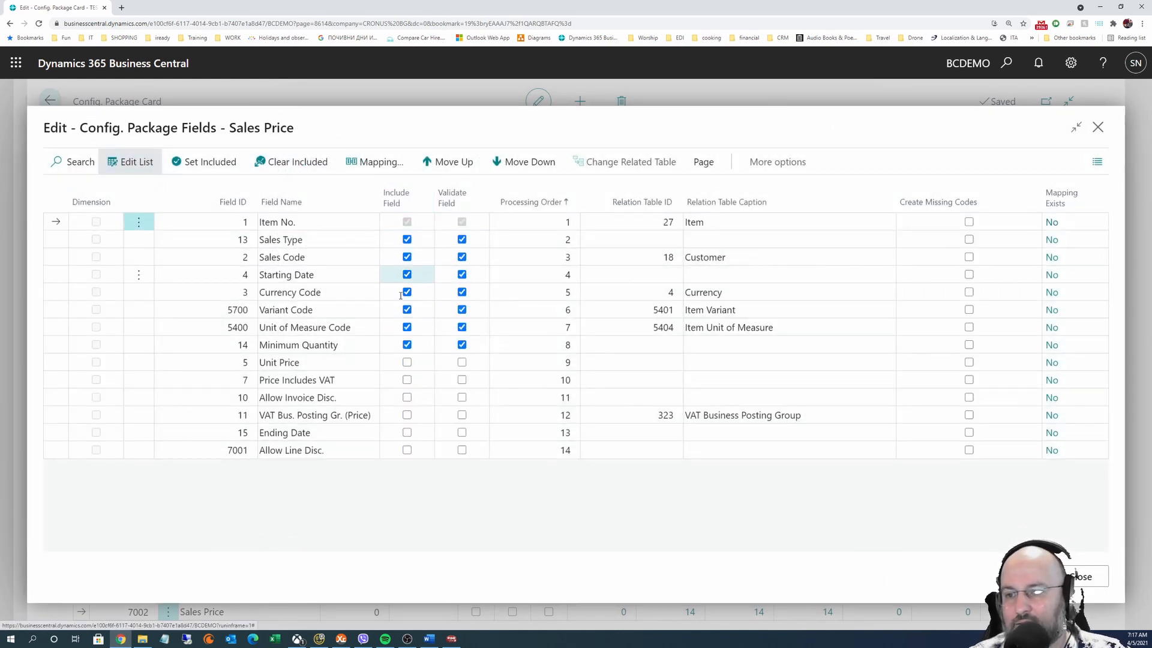
# Include Sales Type, Sales Code, Starting Date, Currency Code, Variant Code, Unit of Measure Code and Minimum Quantity
pyautogui.click(410, 347)
pyautogui.click(407, 327)
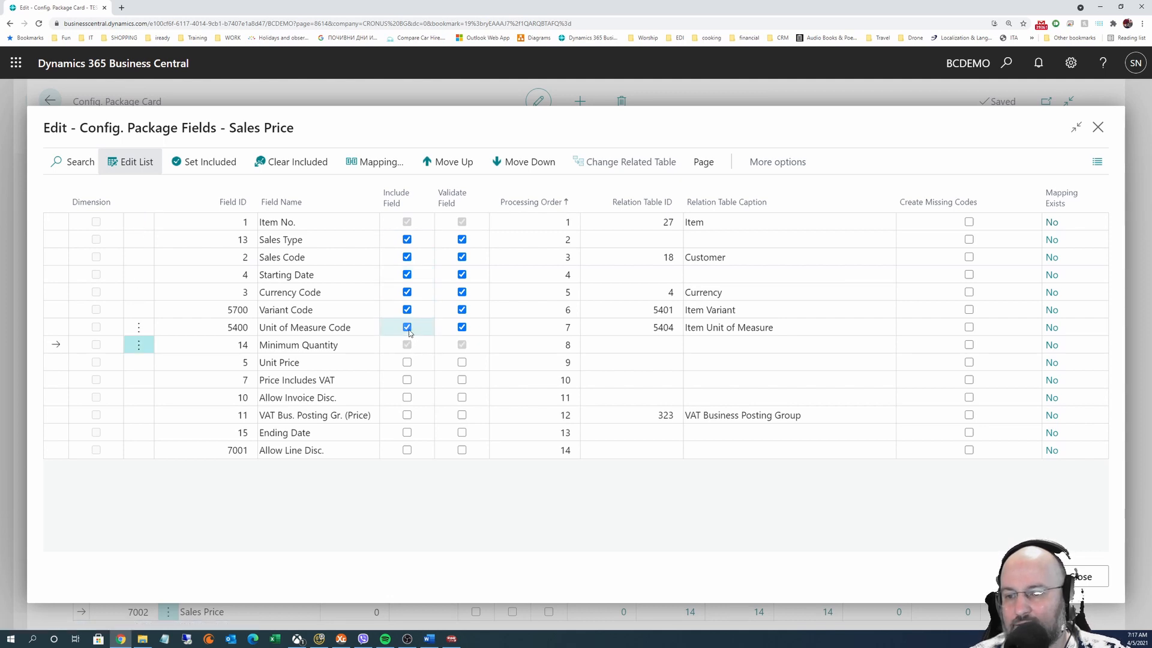
pyautogui.click(407, 310)
pyautogui.click(407, 292)
pyautogui.click(407, 274)
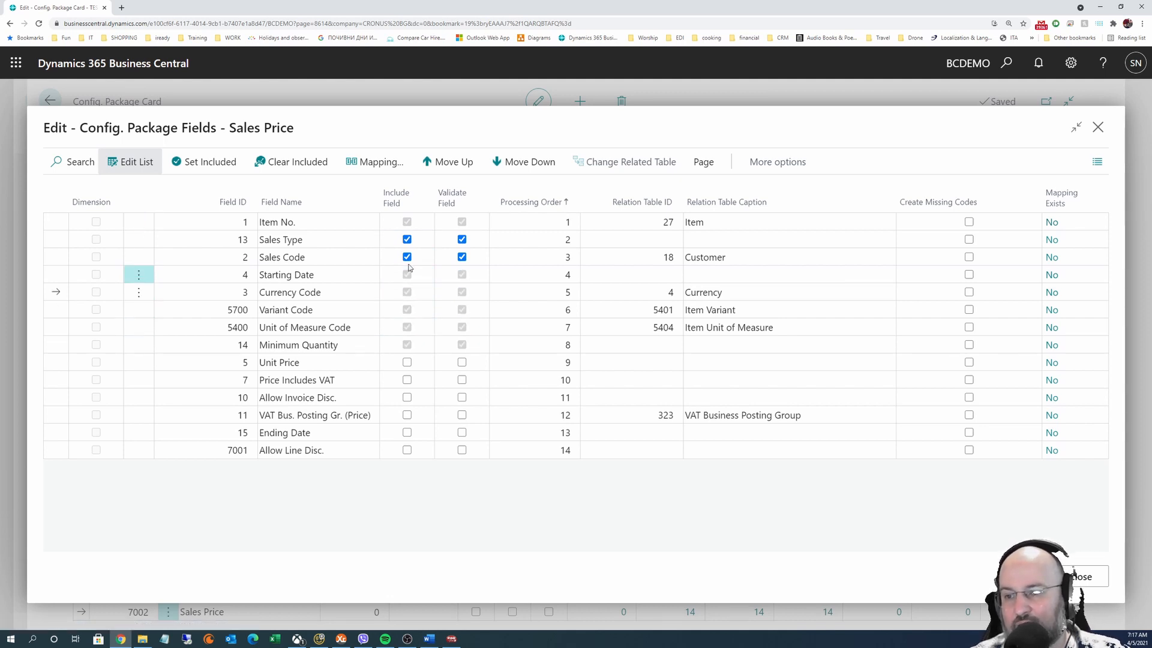
pyautogui.click(407, 239)
pyautogui.click(402, 257)
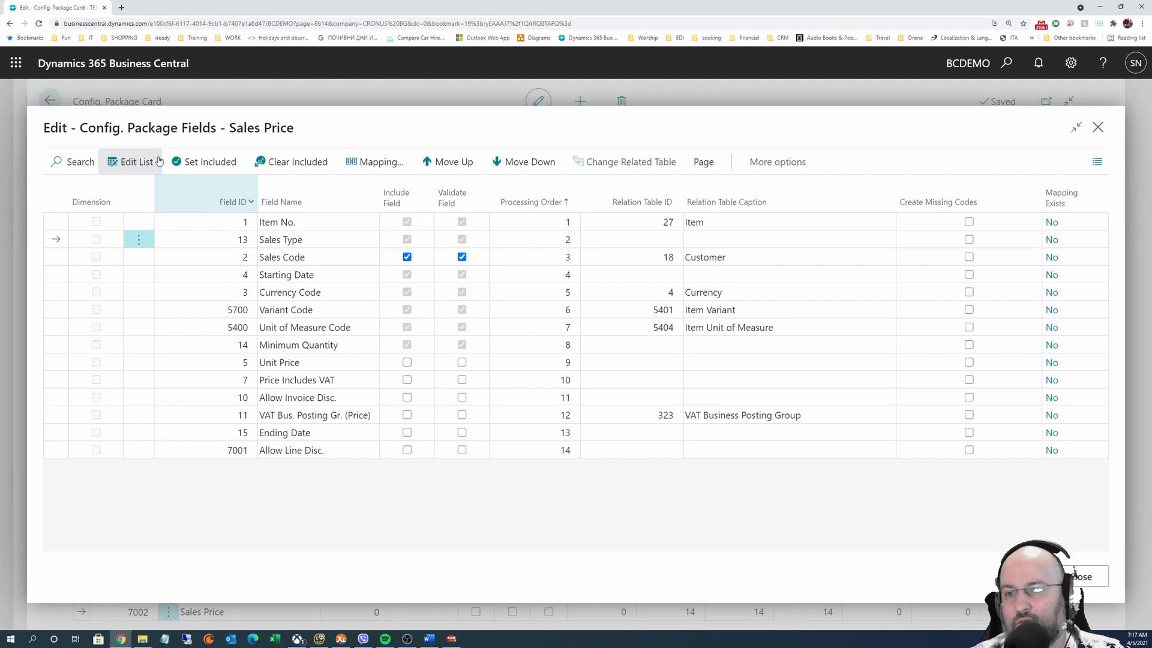
pyautogui.click(135, 159)
pyautogui.click(134, 162)
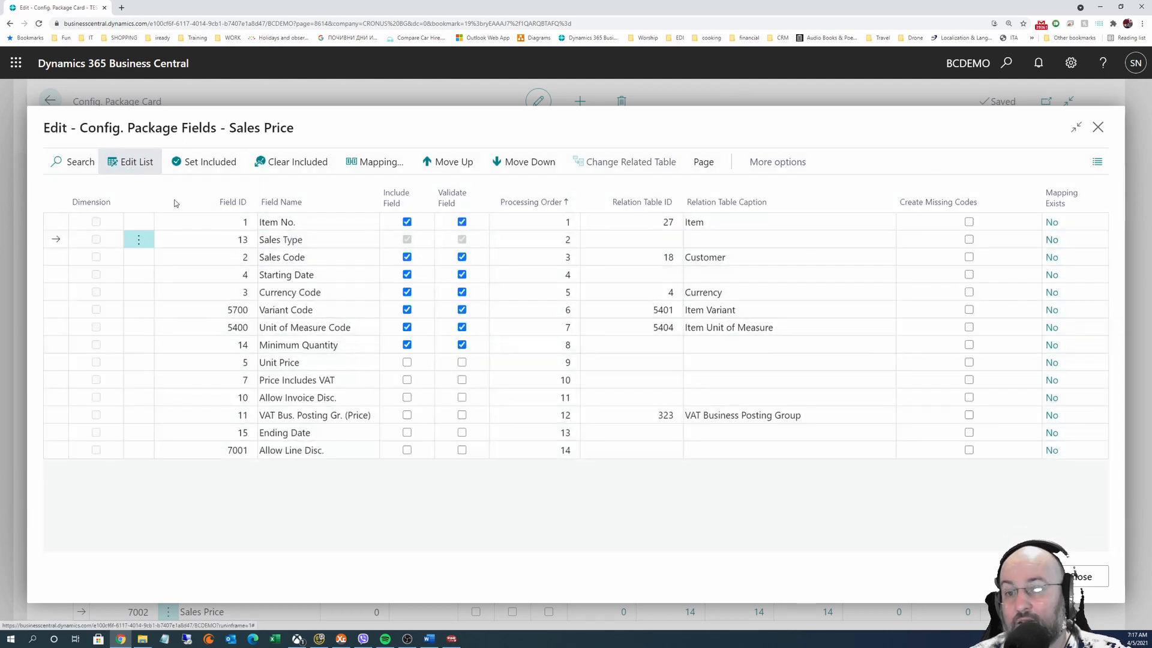
pyautogui.click(310, 225)
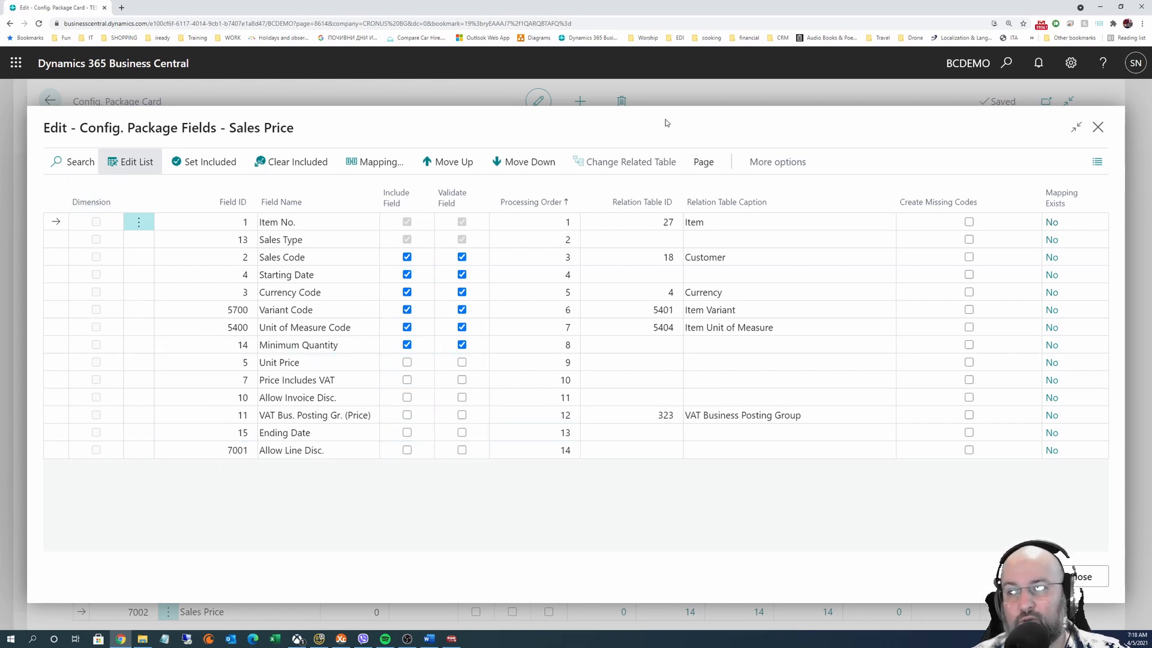
# Close the Sales Price field list and open the Item table's package fields
pyautogui.click(1098, 127)
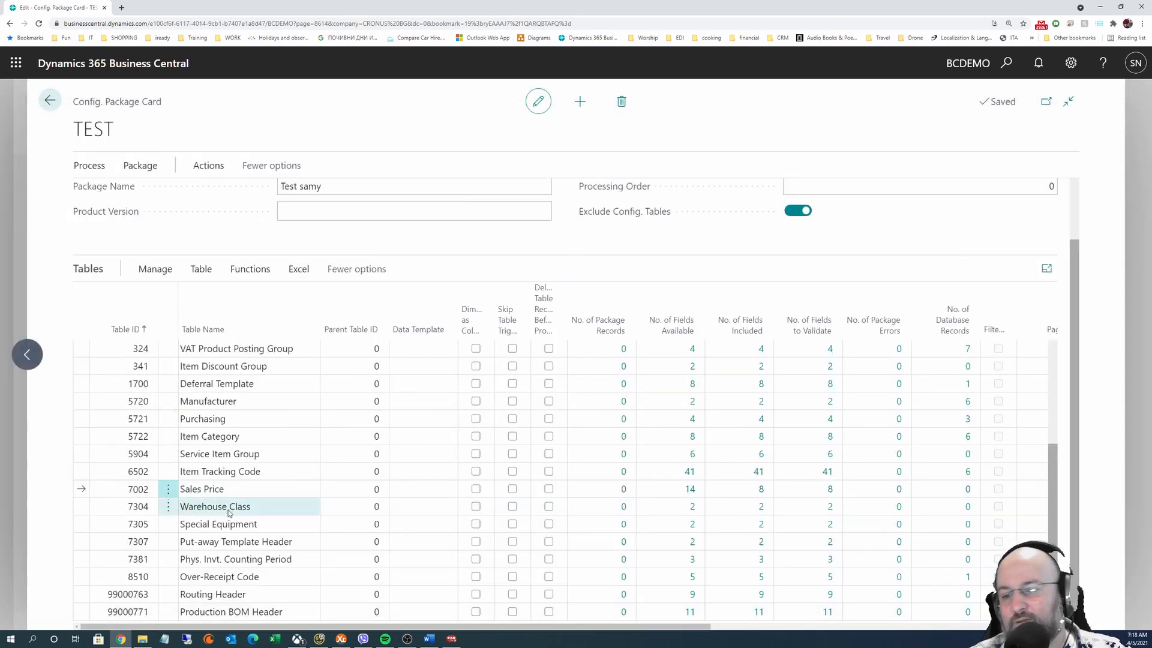
pyautogui.scroll(3, 239, 523)
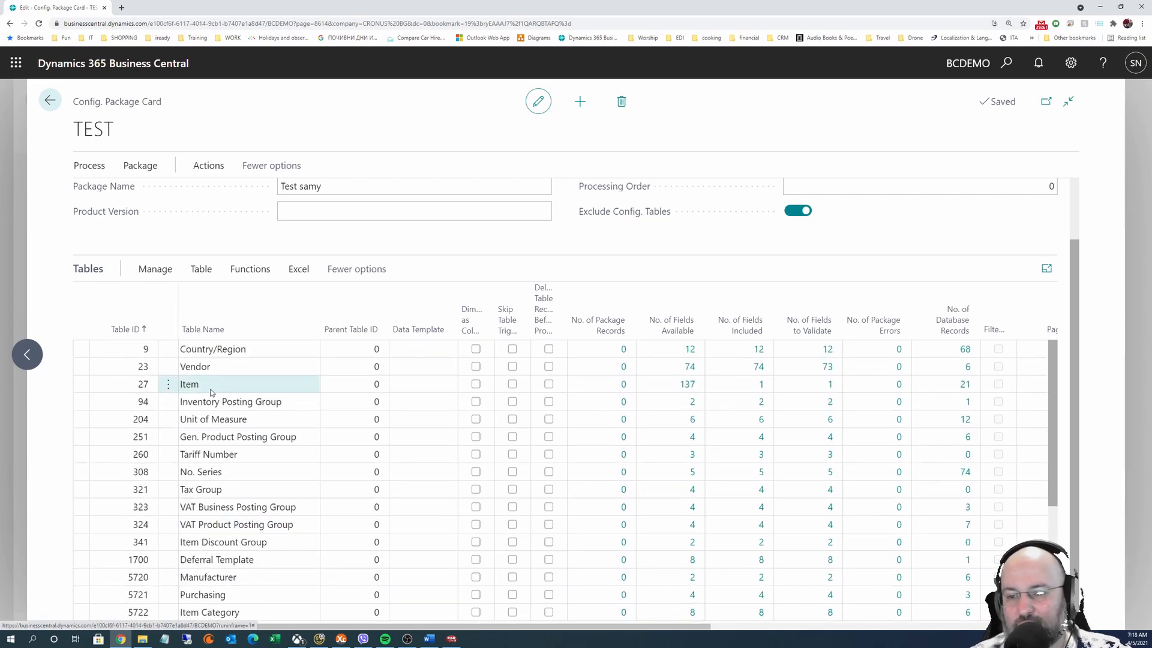
pyautogui.click(253, 386)
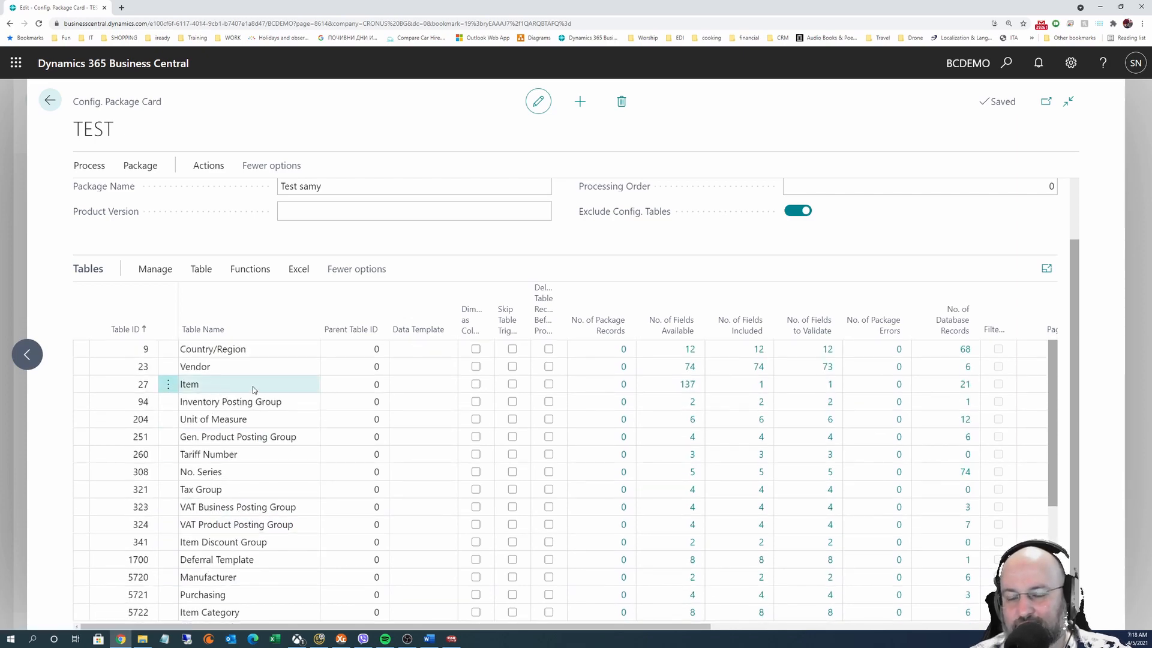
pyautogui.click(201, 271)
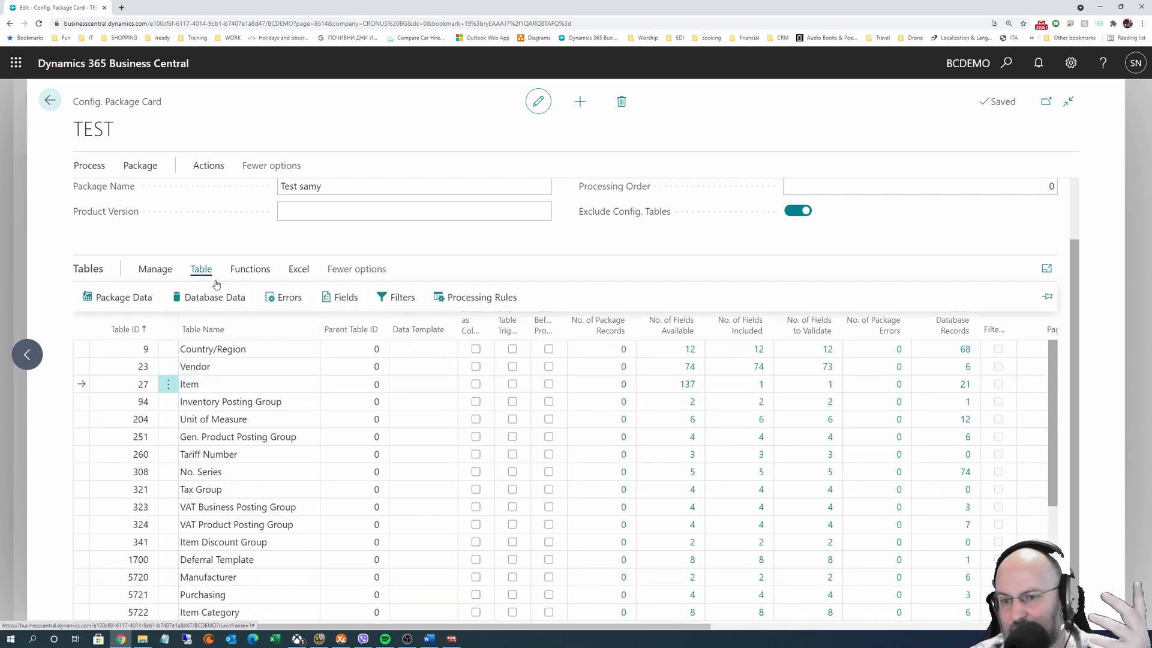
pyautogui.click(347, 298)
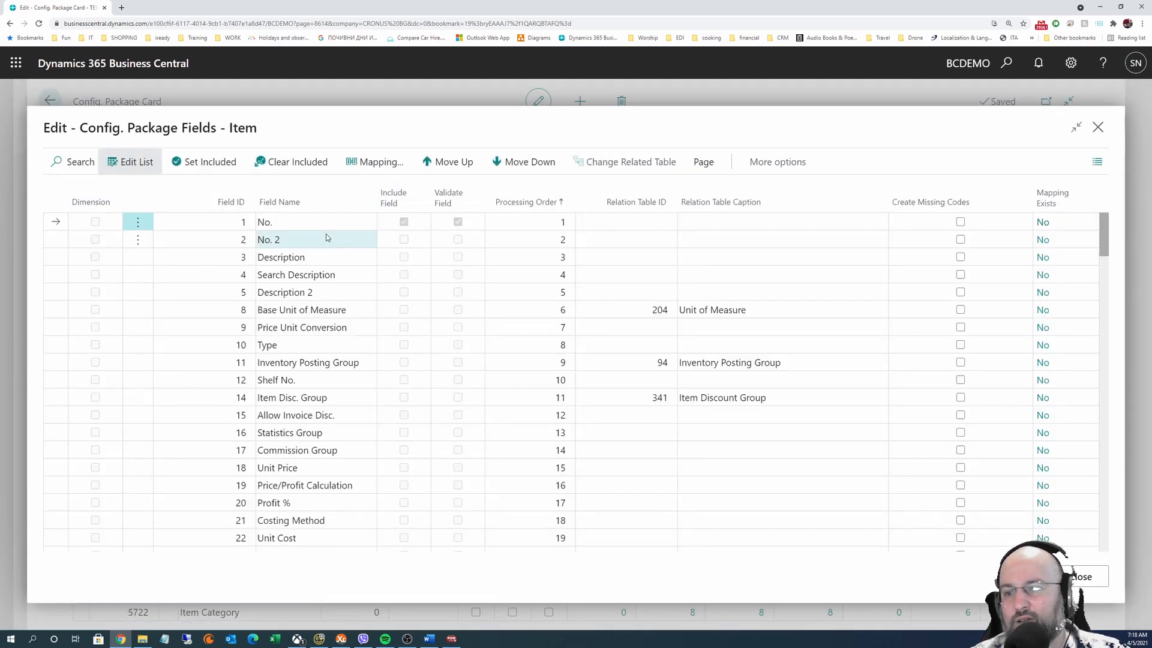
# Include the Shelf No. field in the Item package fields
pyautogui.click(79, 161)
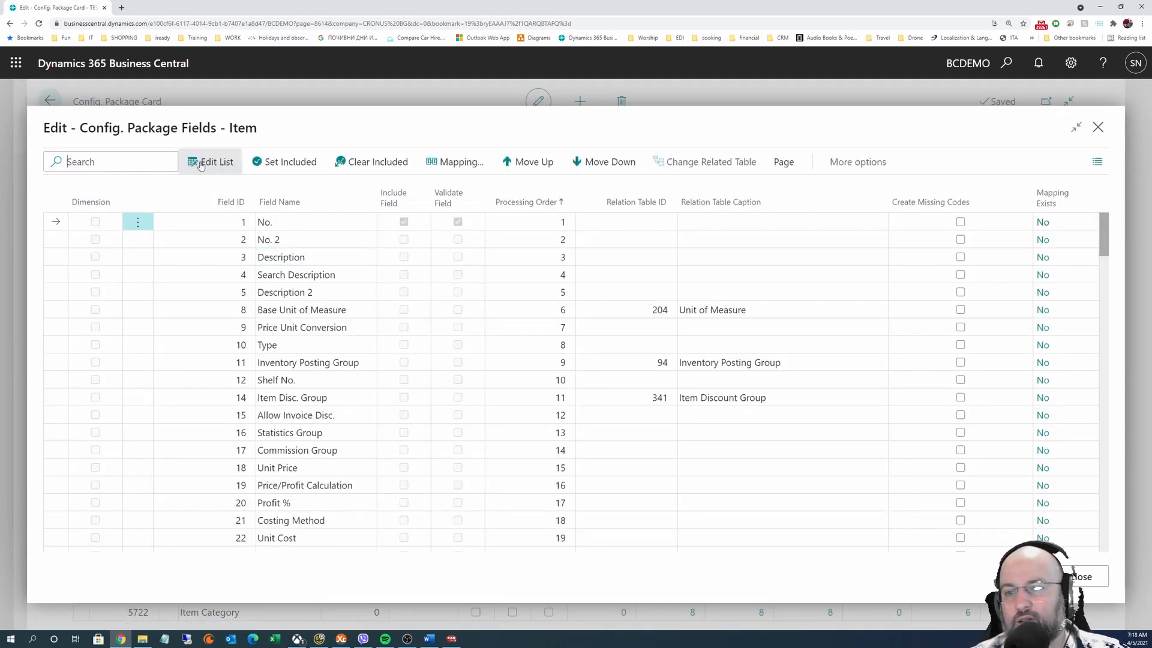
pyautogui.click(201, 164)
pyautogui.click(133, 163)
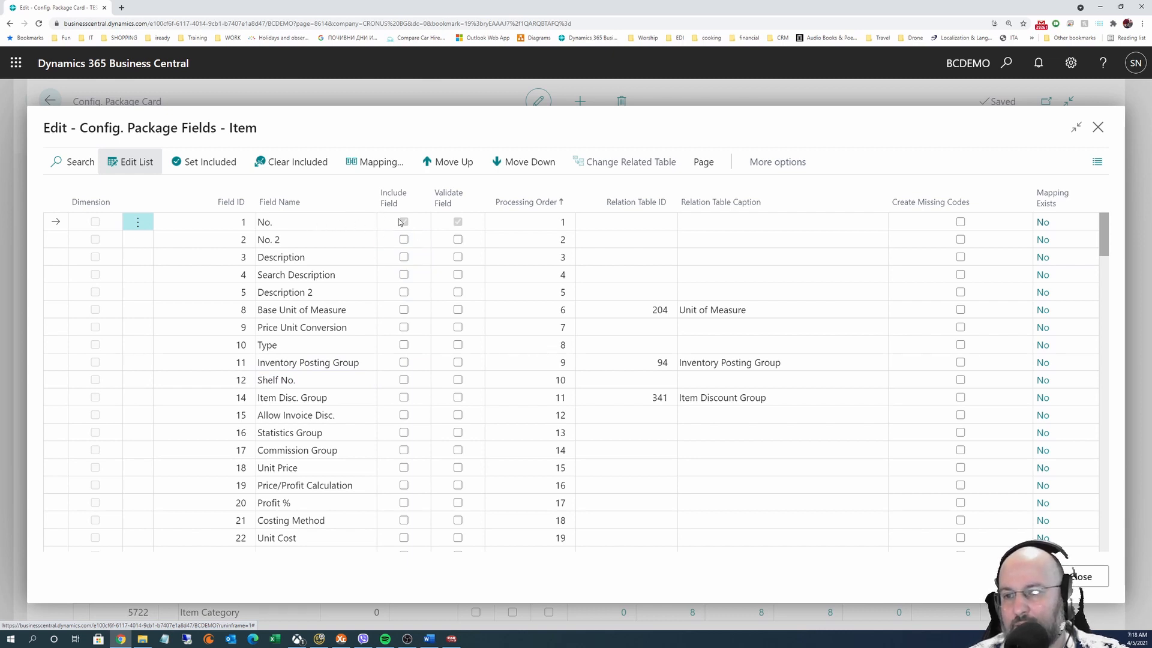
pyautogui.click(404, 384)
pyautogui.click(405, 381)
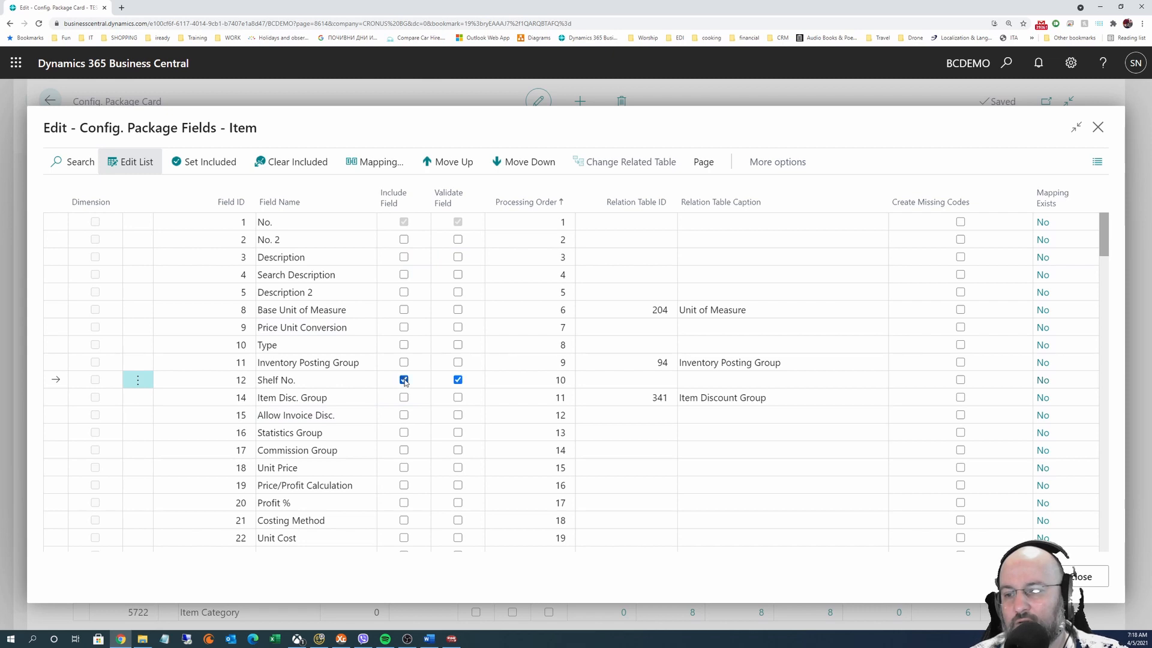
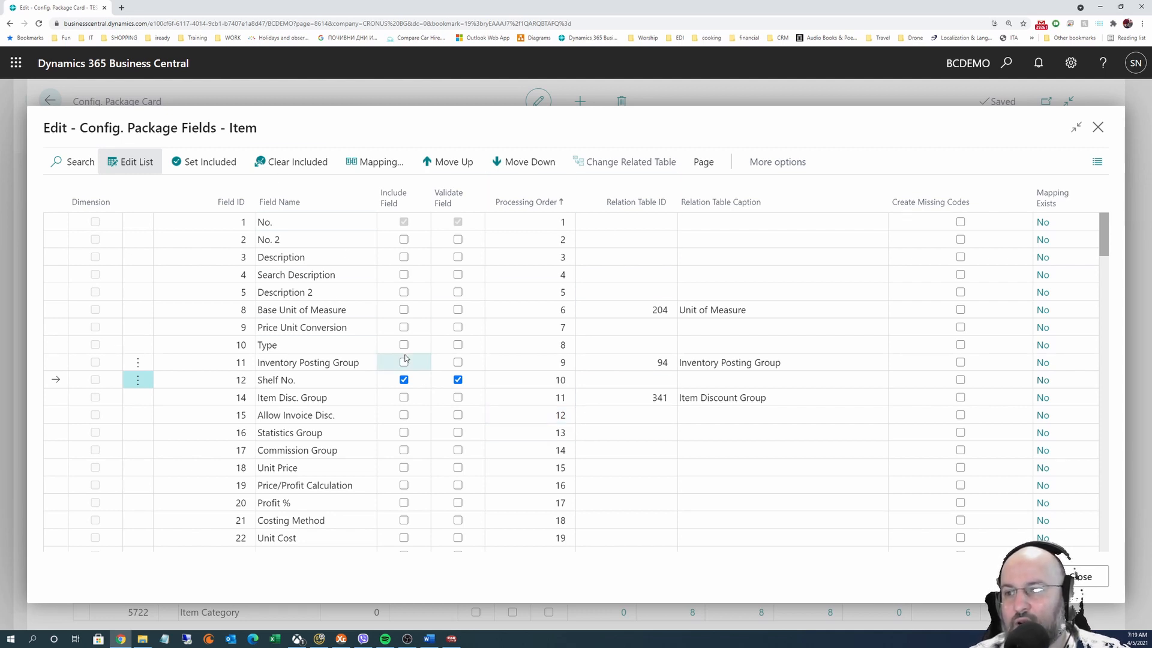
# Clear the Item fields, then include and validate every Item package field
pyautogui.click(279, 163)
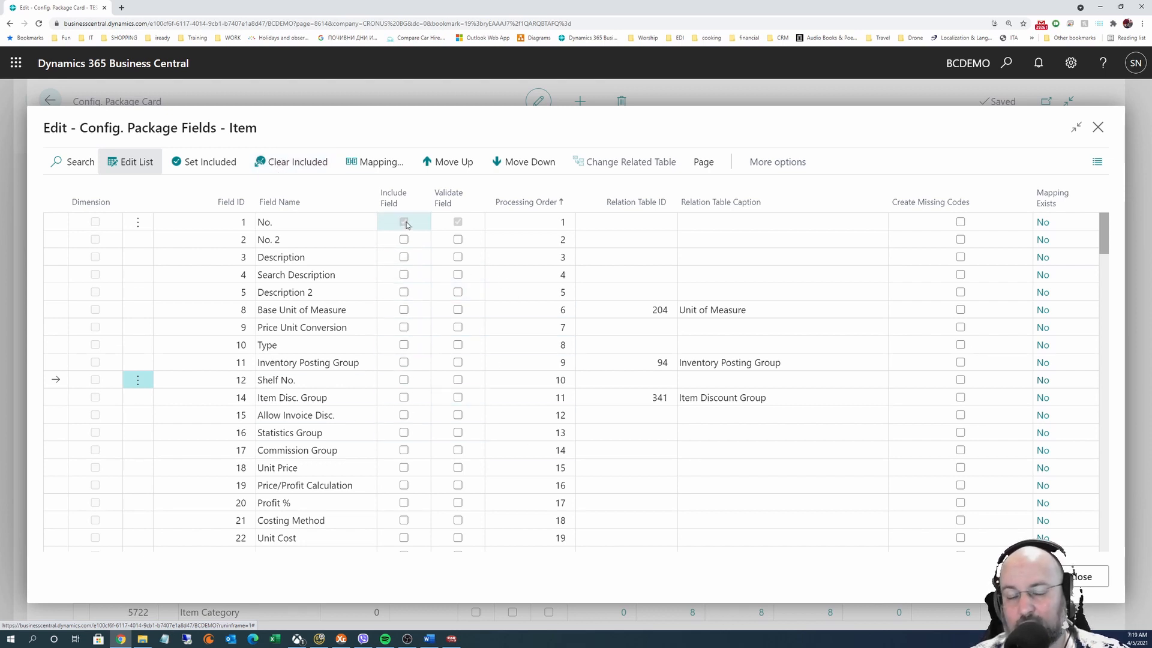
pyautogui.click(217, 165)
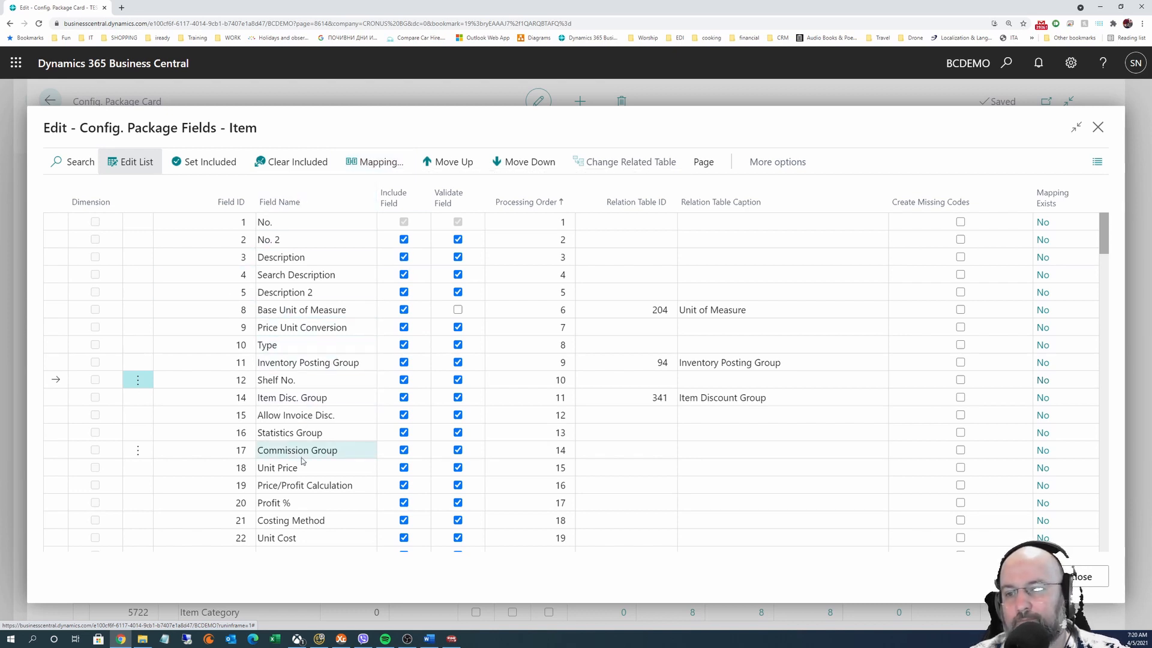
# Add a mapping for Description, then open the empty mapping list for Base Unit of Measure
pyautogui.click(324, 258)
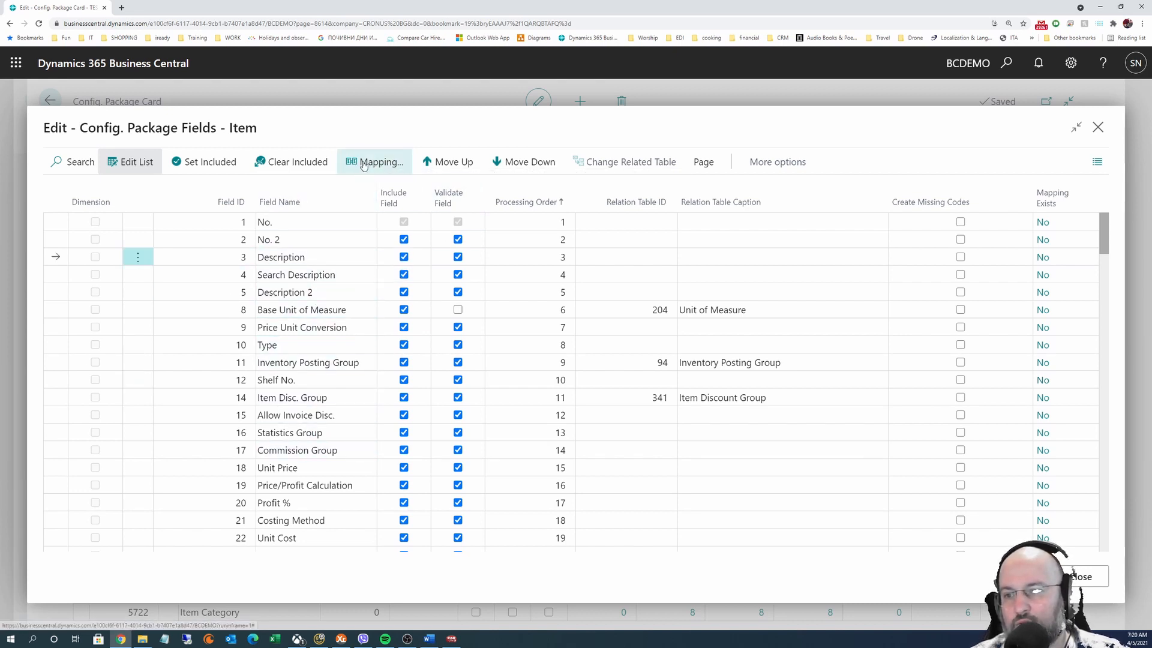
pyautogui.click(364, 164)
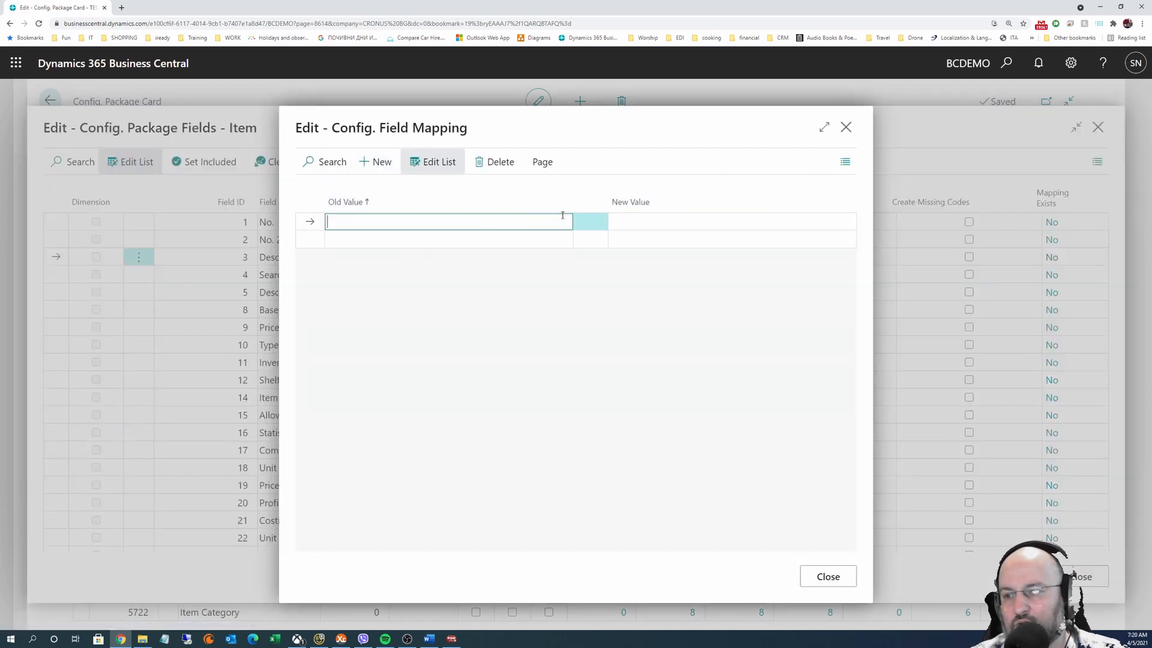
pyautogui.click(688, 221)
pyautogui.click(527, 224)
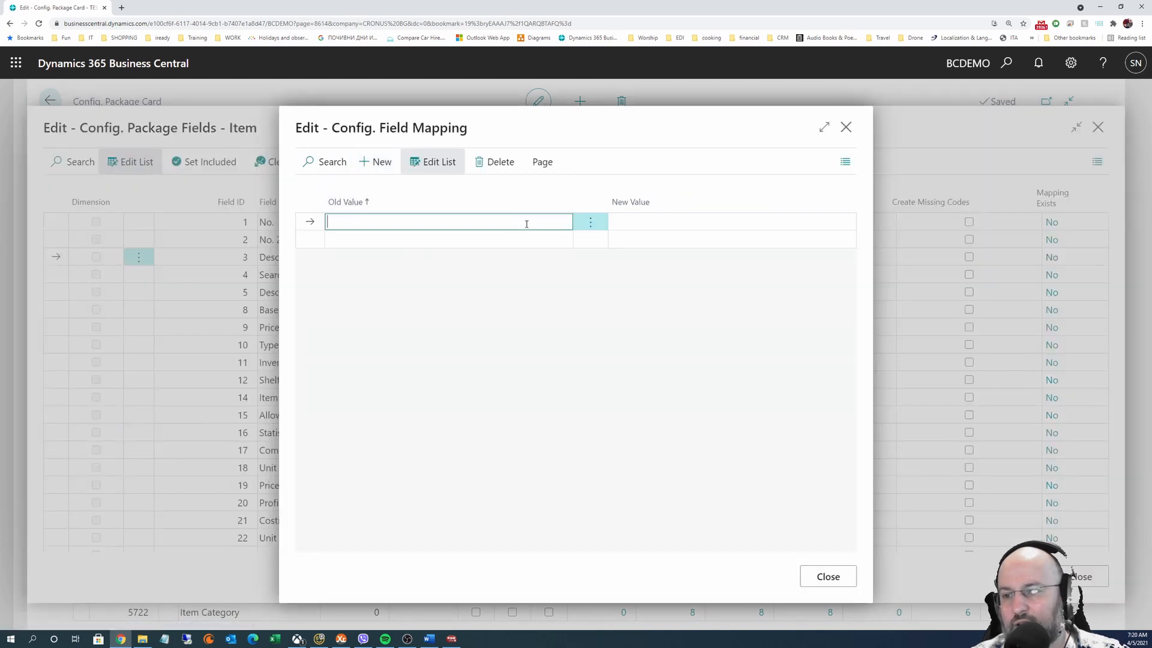
pyautogui.click(846, 128)
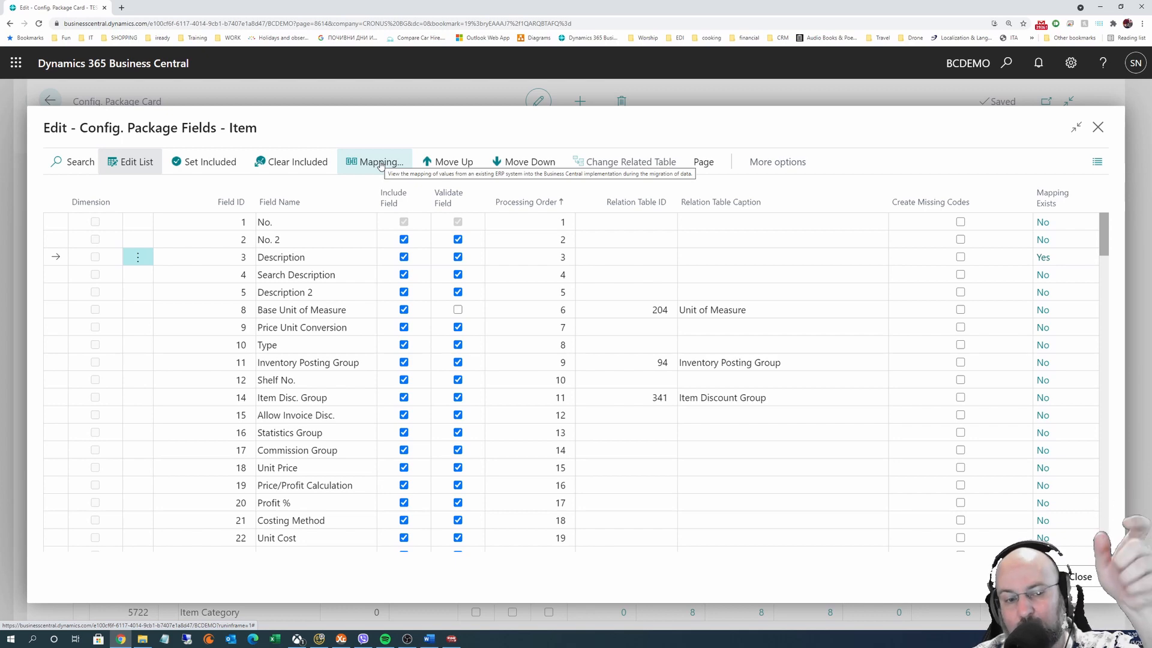
pyautogui.click(380, 164)
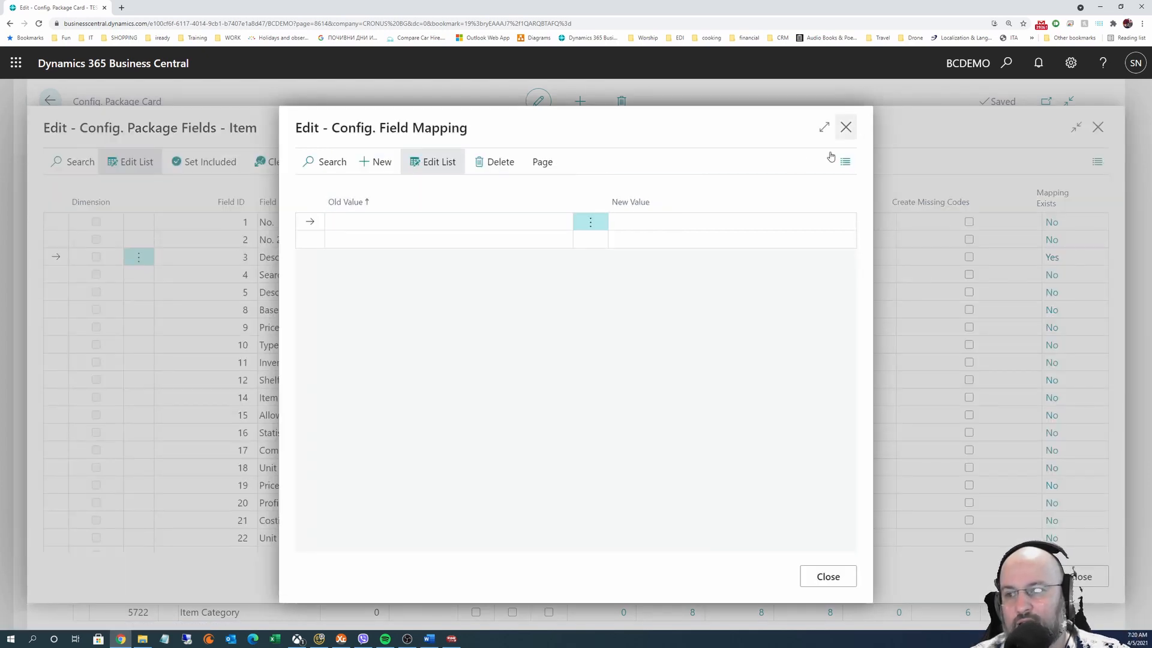
pyautogui.click(846, 127)
pyautogui.click(324, 316)
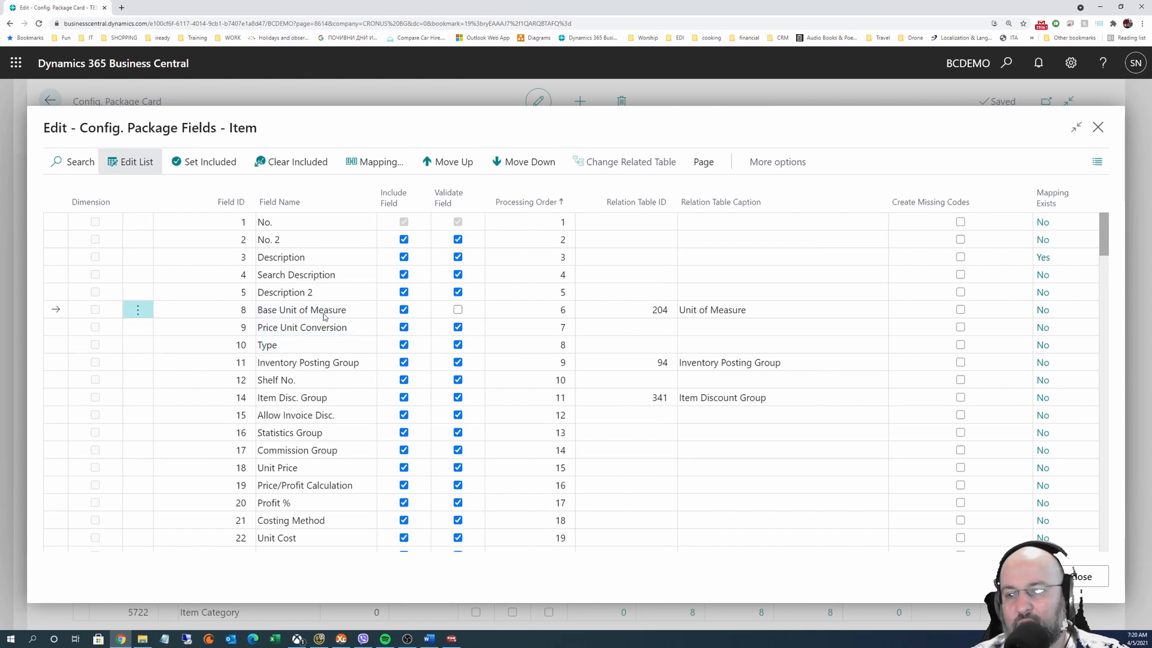
pyautogui.click(378, 162)
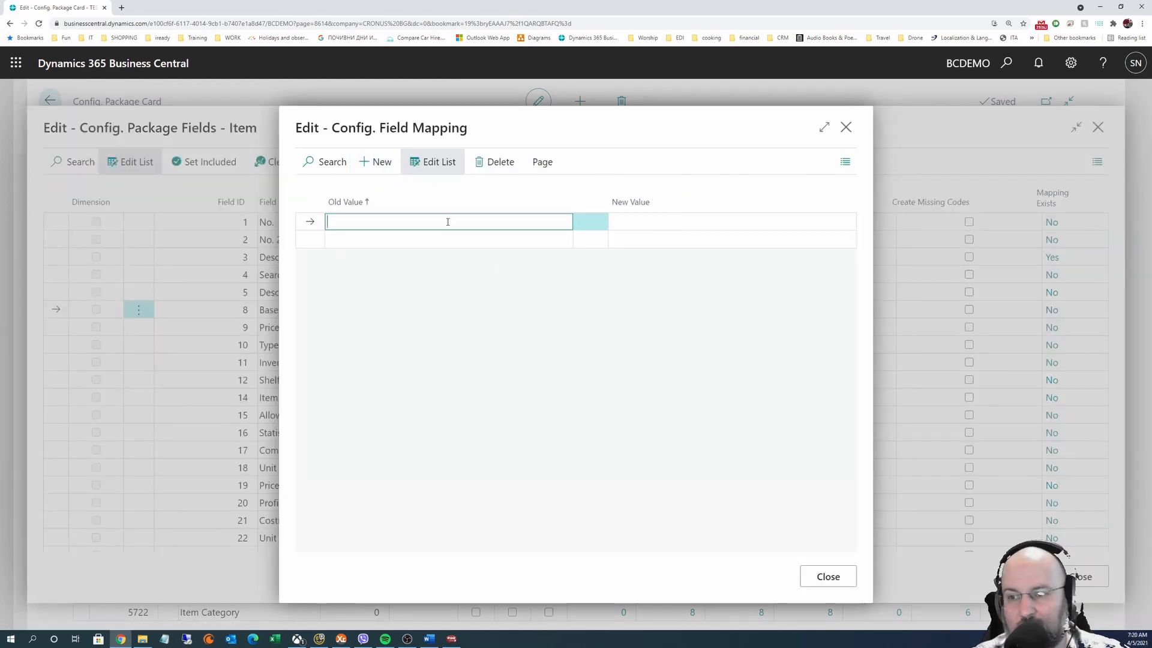
# Enter a value mapping with old value 'Pirces' and new value PCS
pyautogui.write('Pirces')
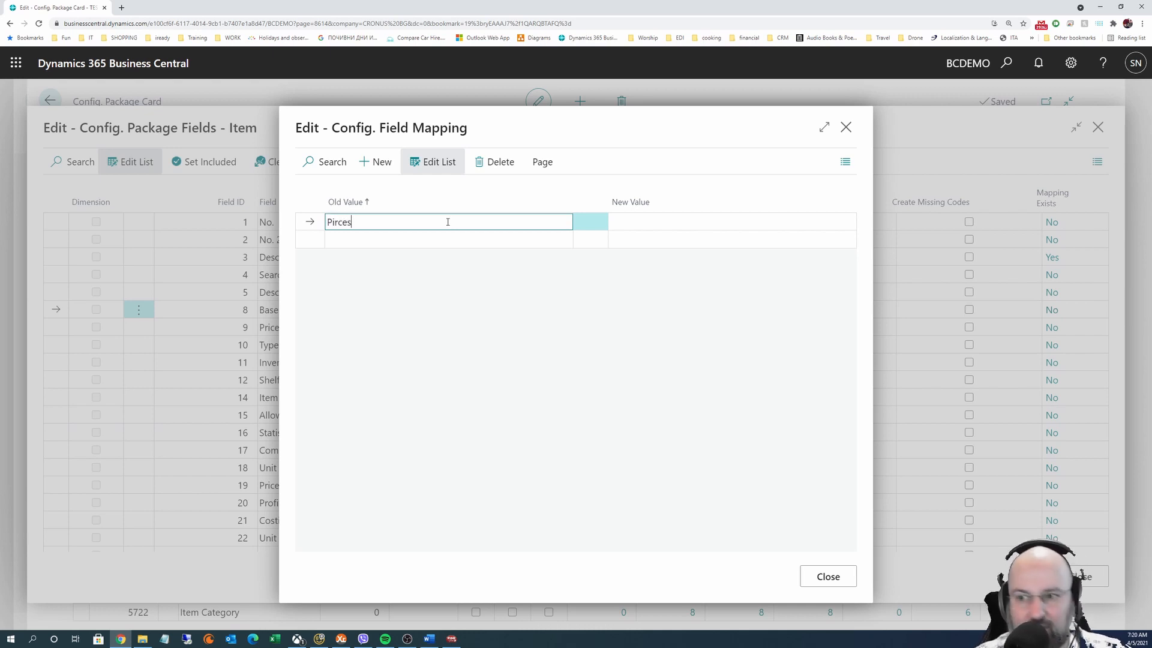
pyautogui.press('Tab')
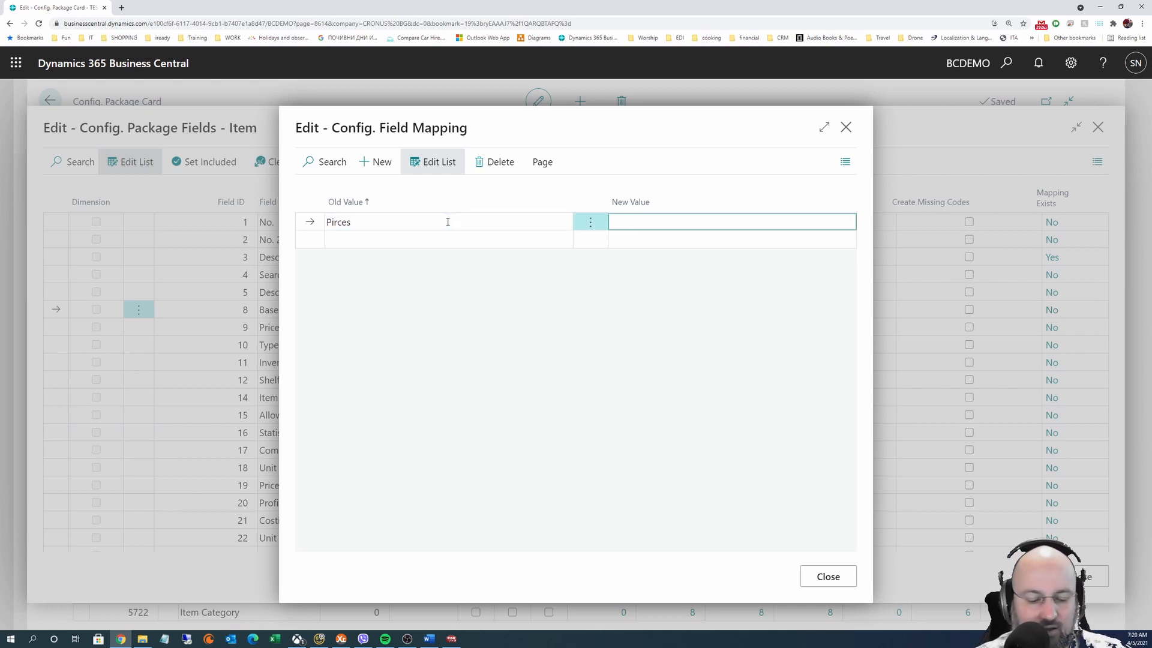
pyautogui.write('PC')
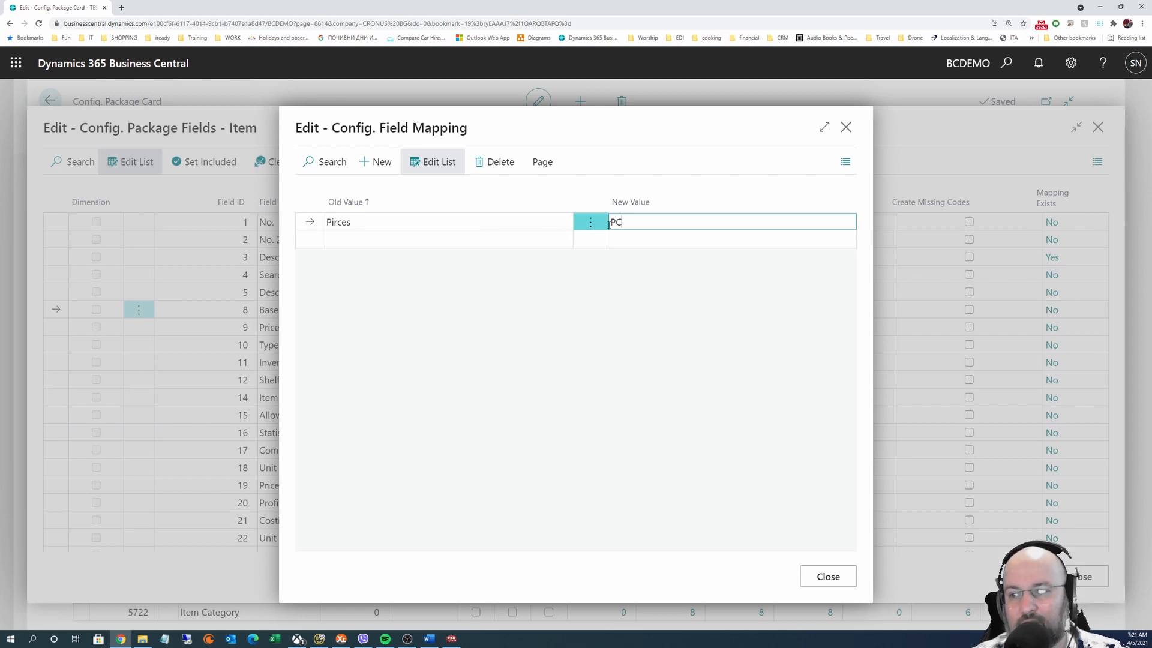
pyautogui.moveTo(630, 220); pyautogui.dragTo(593, 222)
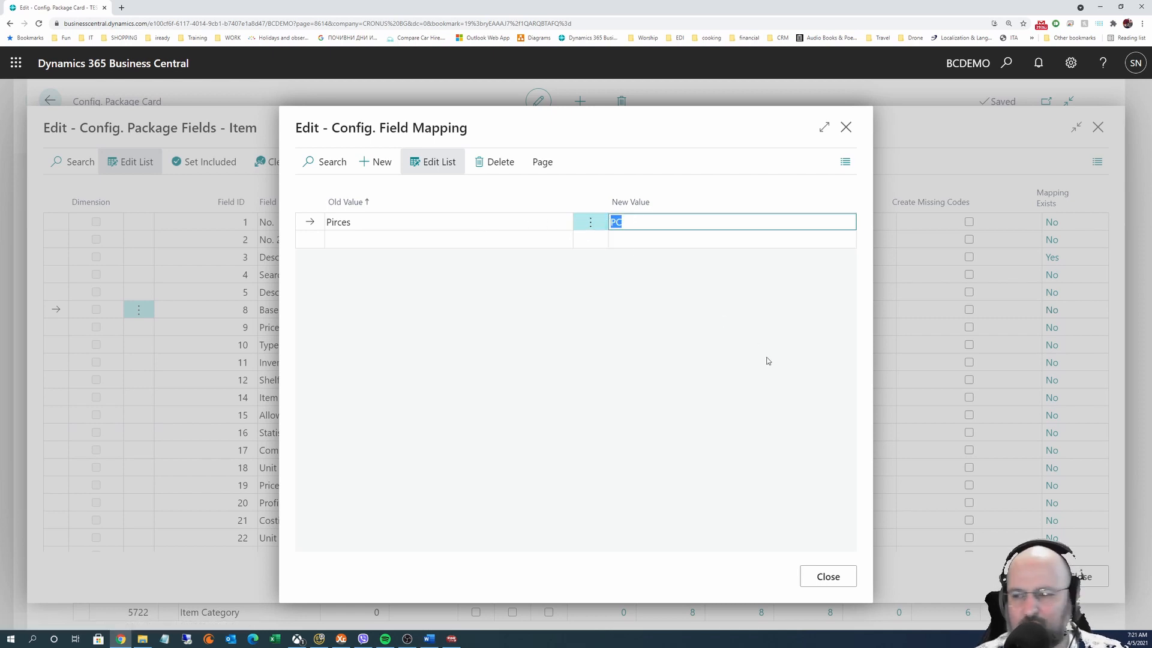
pyautogui.click(640, 217)
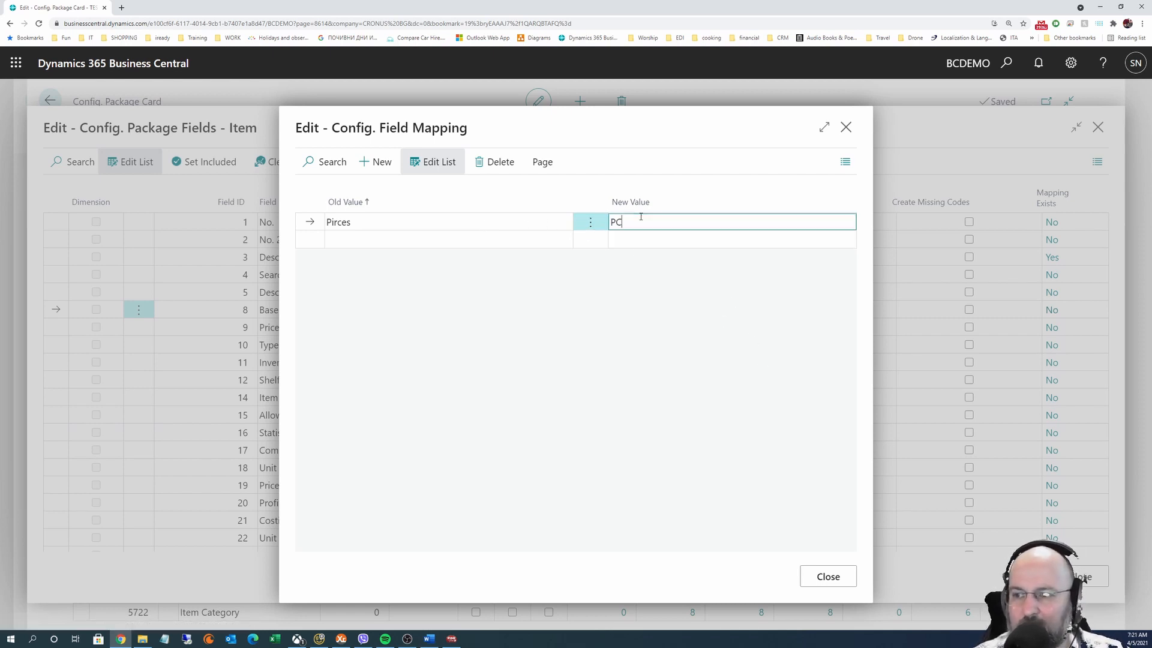
pyautogui.write('S')
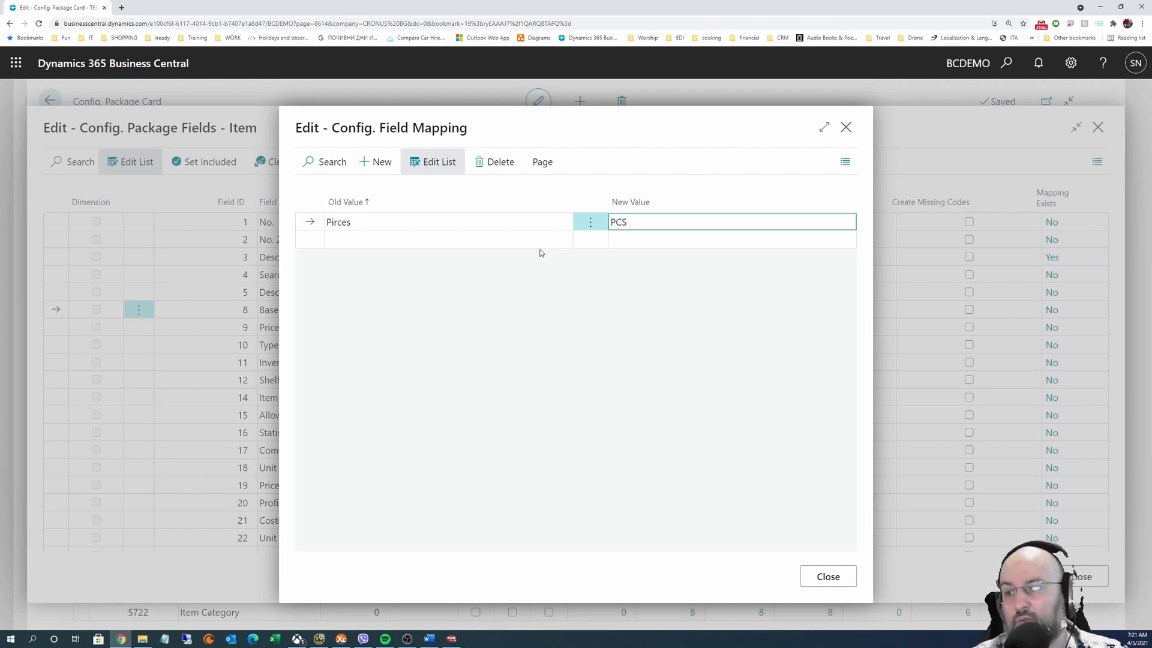
# Correct the old value to Pieces, confirm the rename, and close the mapping list
pyautogui.click(389, 221)
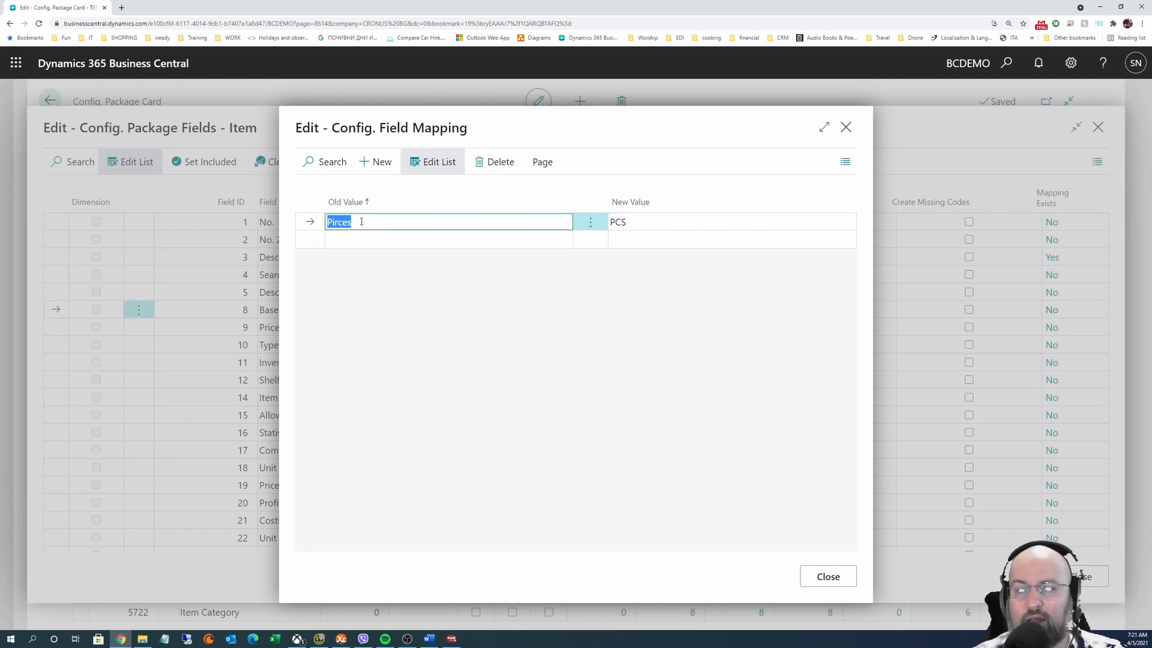
pyautogui.click(337, 222)
pyautogui.press('Delete')
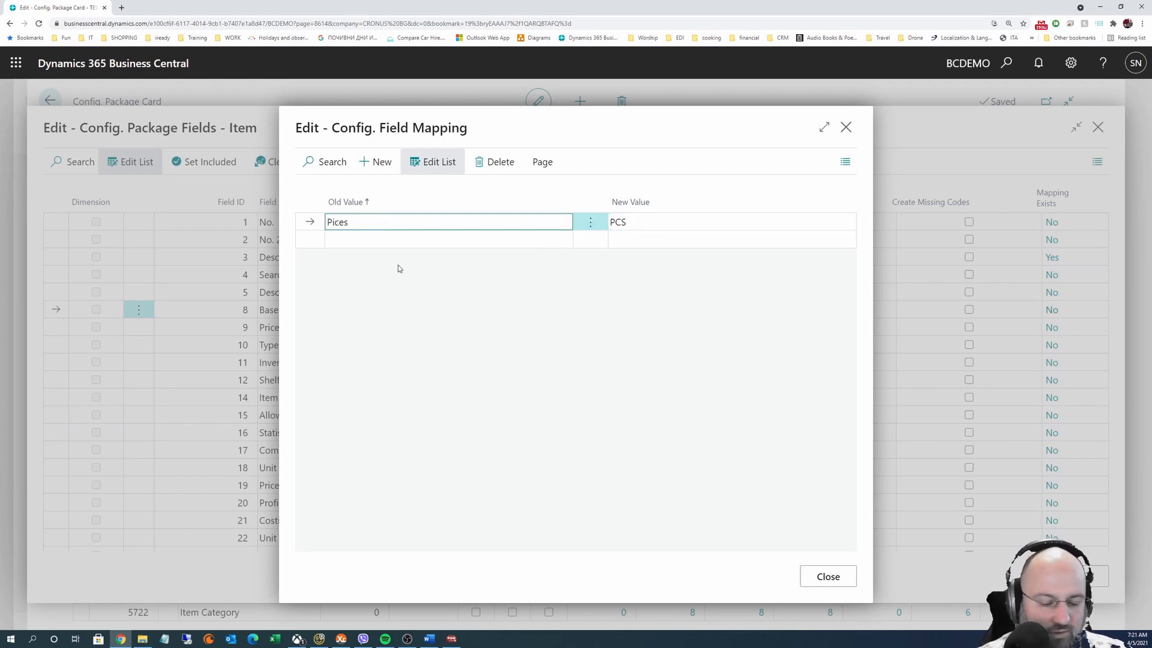
pyautogui.write('e')
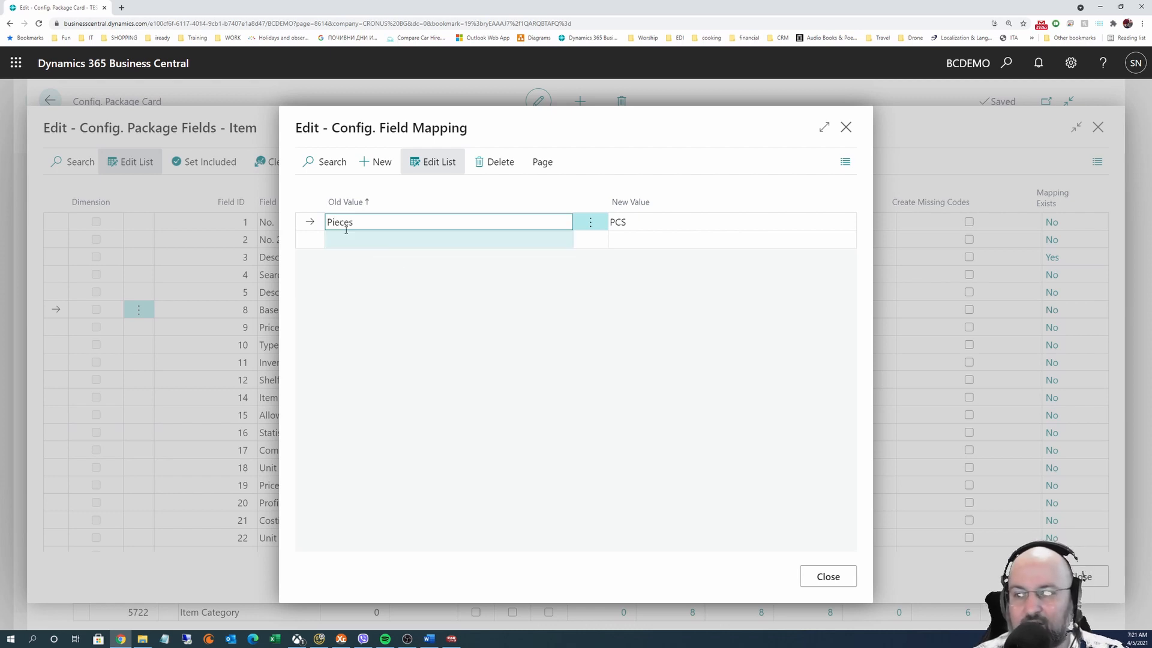
pyautogui.moveTo(345, 220); pyautogui.dragTo(322, 223)
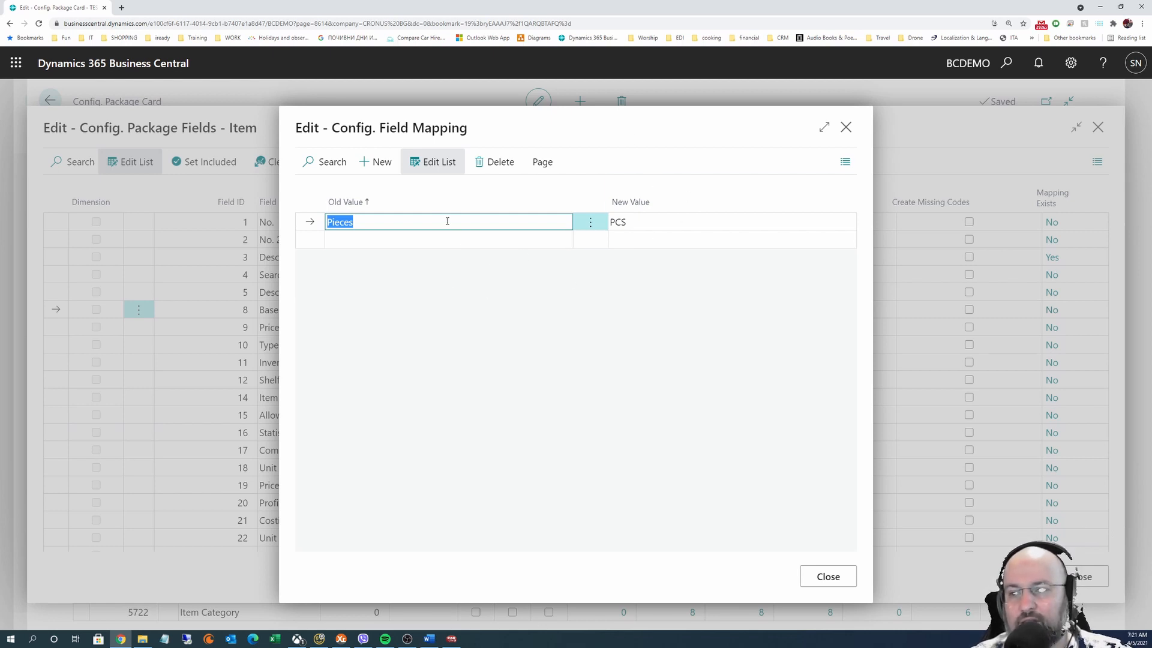
pyautogui.click(364, 222)
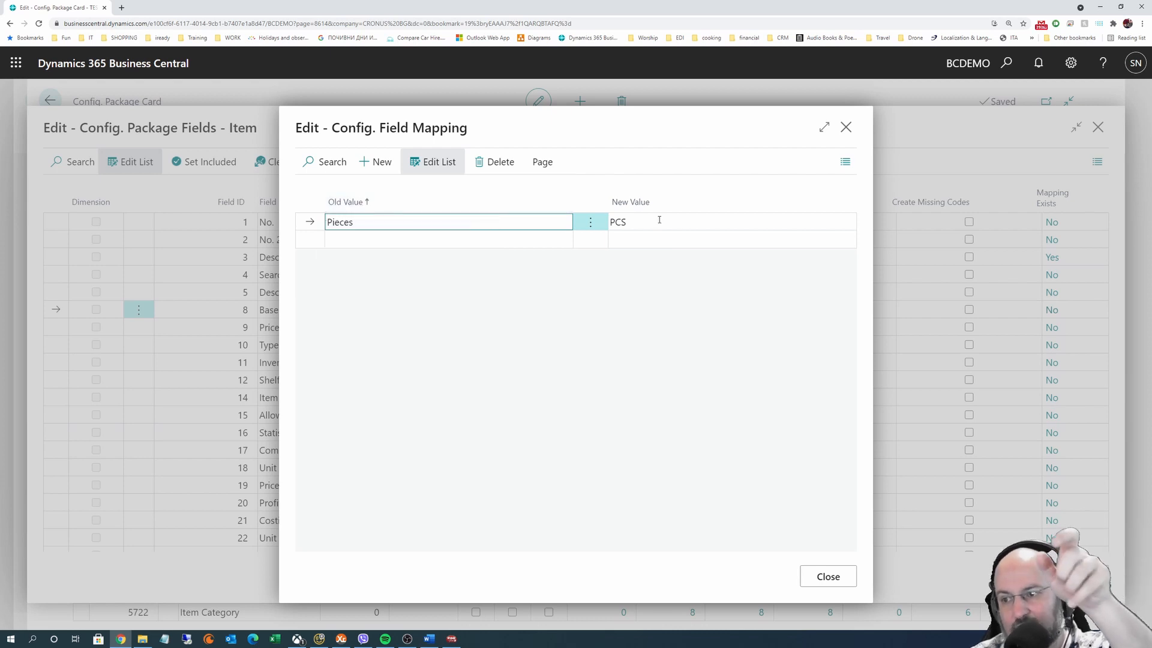
pyautogui.click(638, 222)
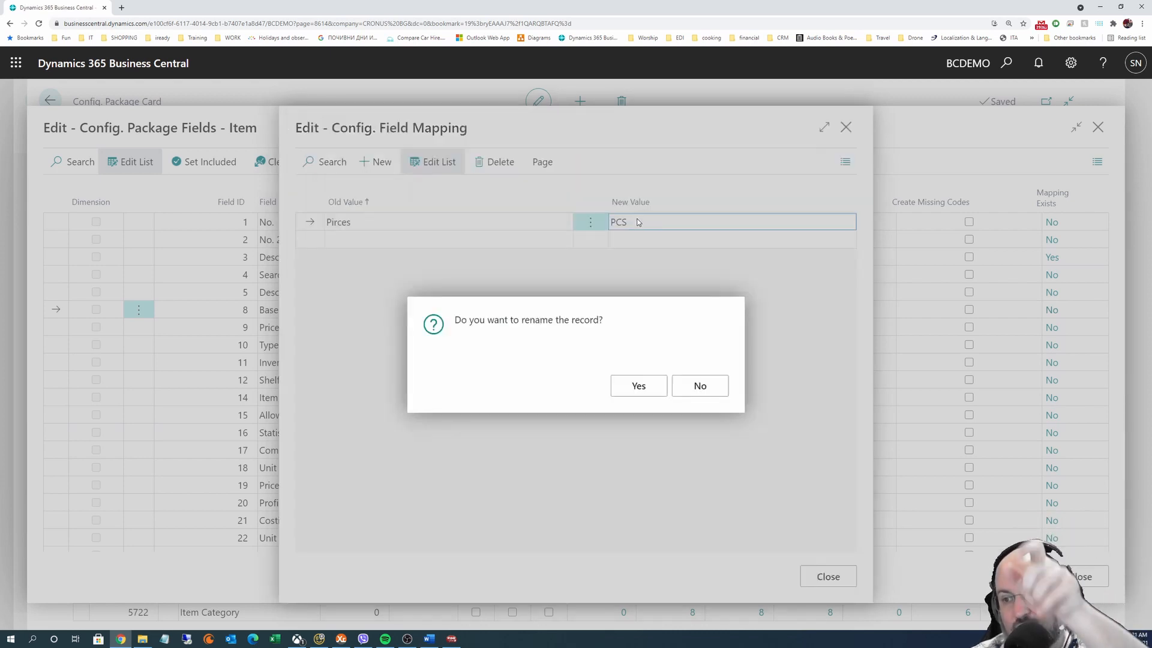
pyautogui.click(652, 386)
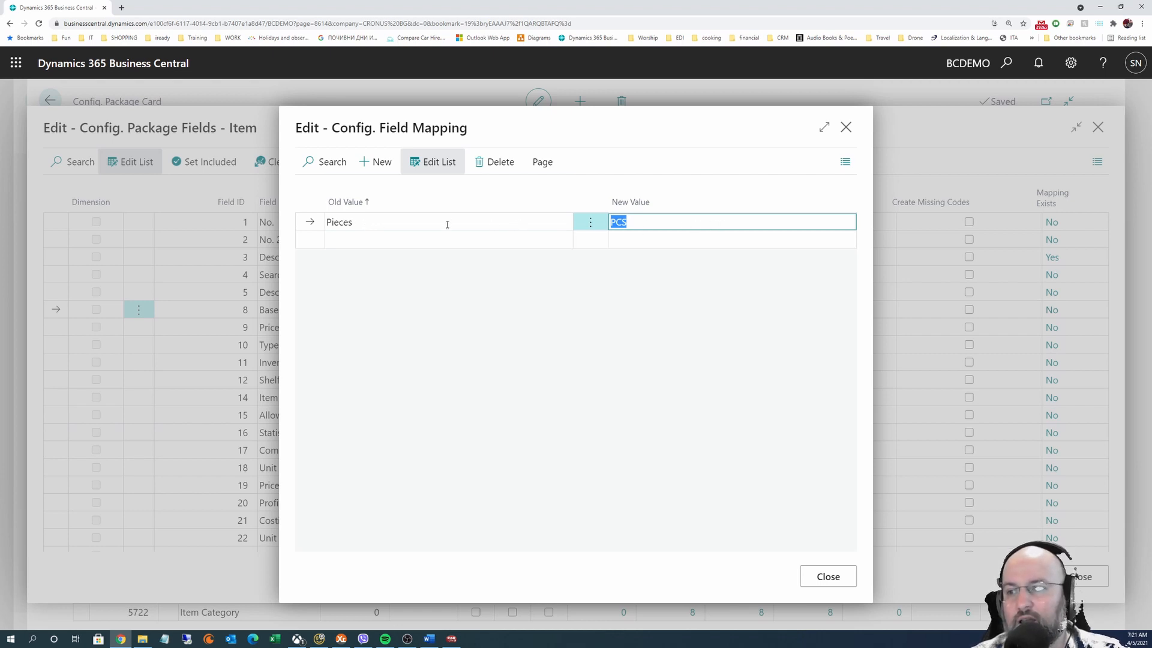
pyautogui.click(846, 127)
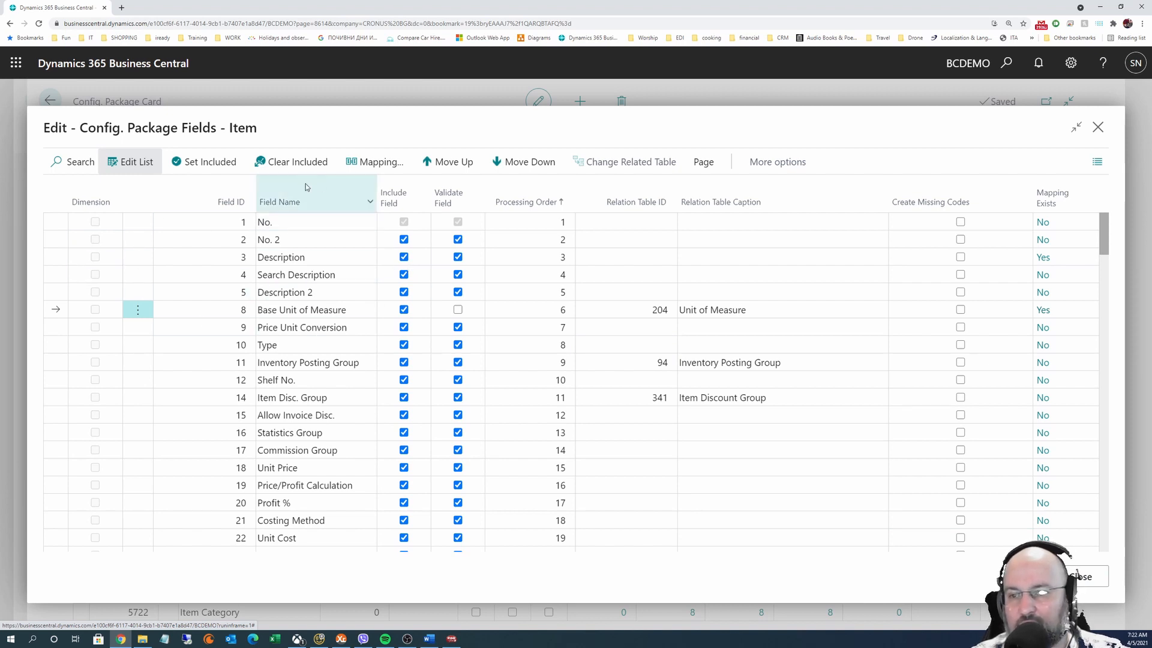
# Clear included fields, include only No. 2, Description and Base Unit of Measure, and close
pyautogui.moveTo(305, 183)
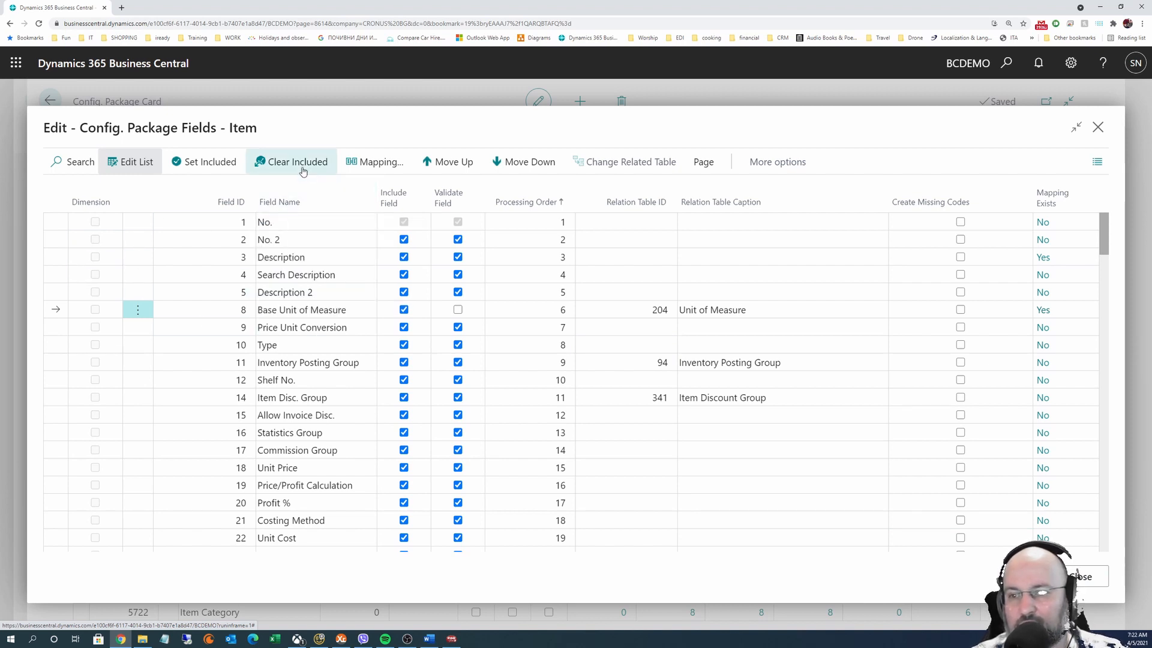
pyautogui.click(302, 163)
pyautogui.click(404, 239)
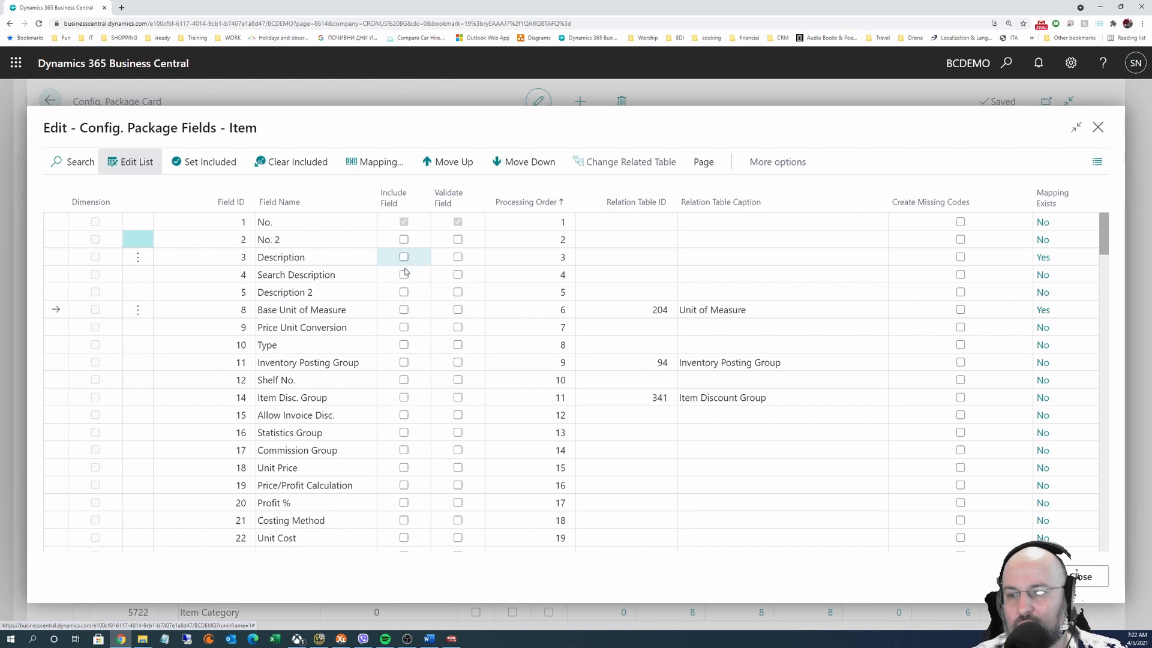
pyautogui.click(404, 257)
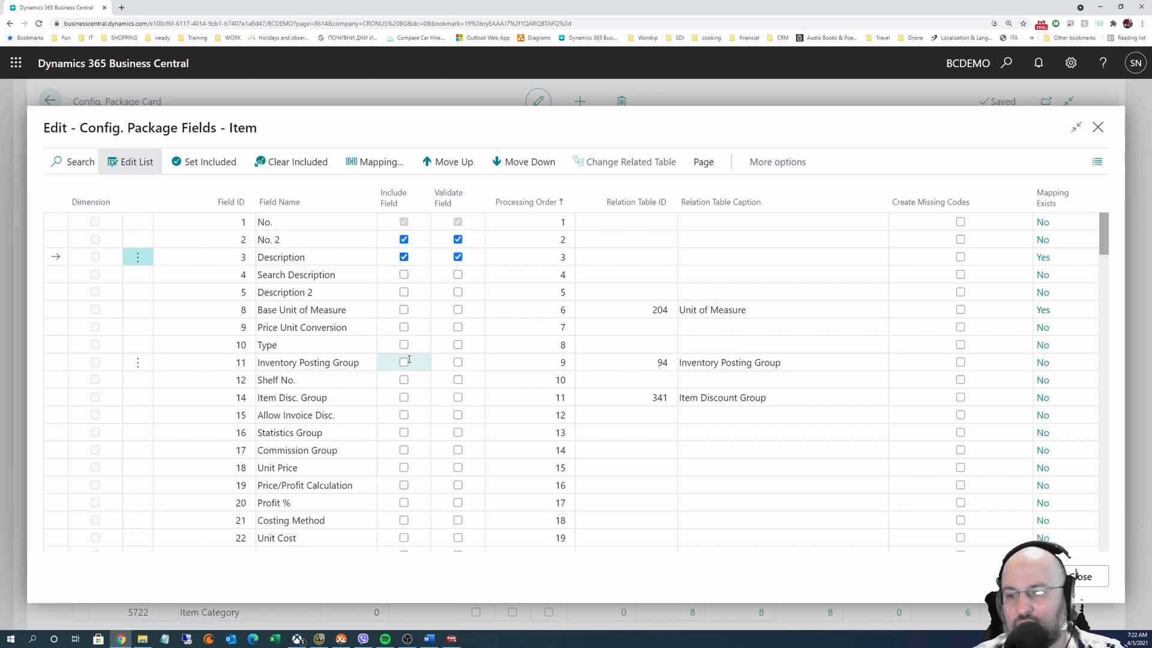
pyautogui.click(403, 309)
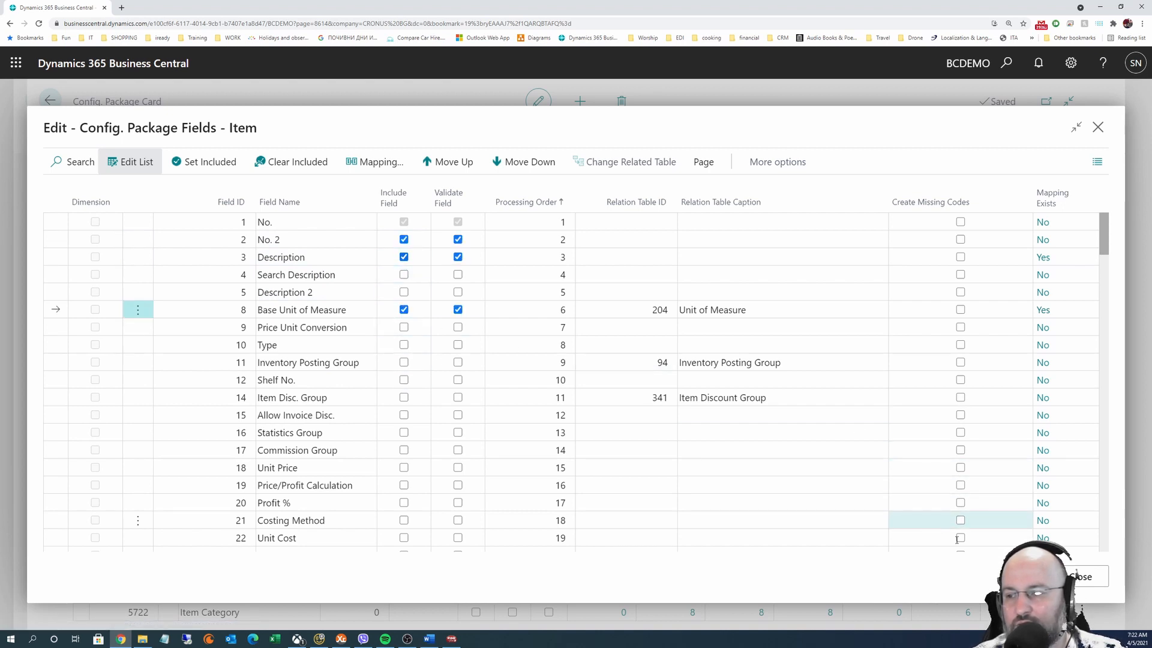
pyautogui.click(1080, 577)
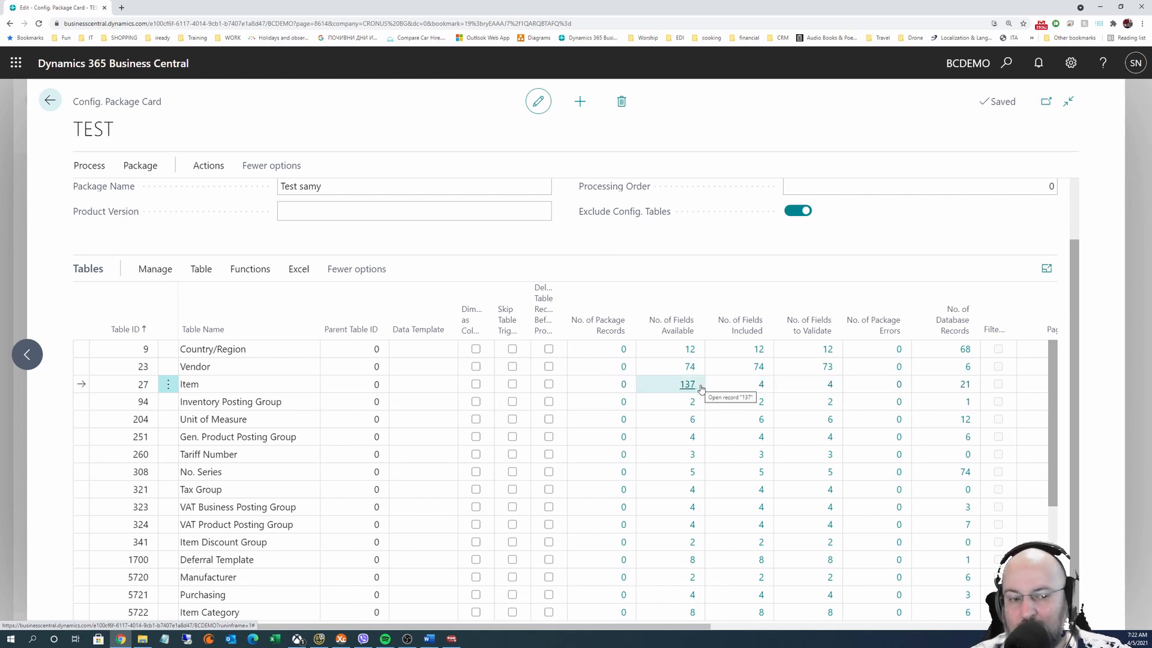
# Open the Config. Package Filters page for the Item table via Table > Filters
pyautogui.click(201, 270)
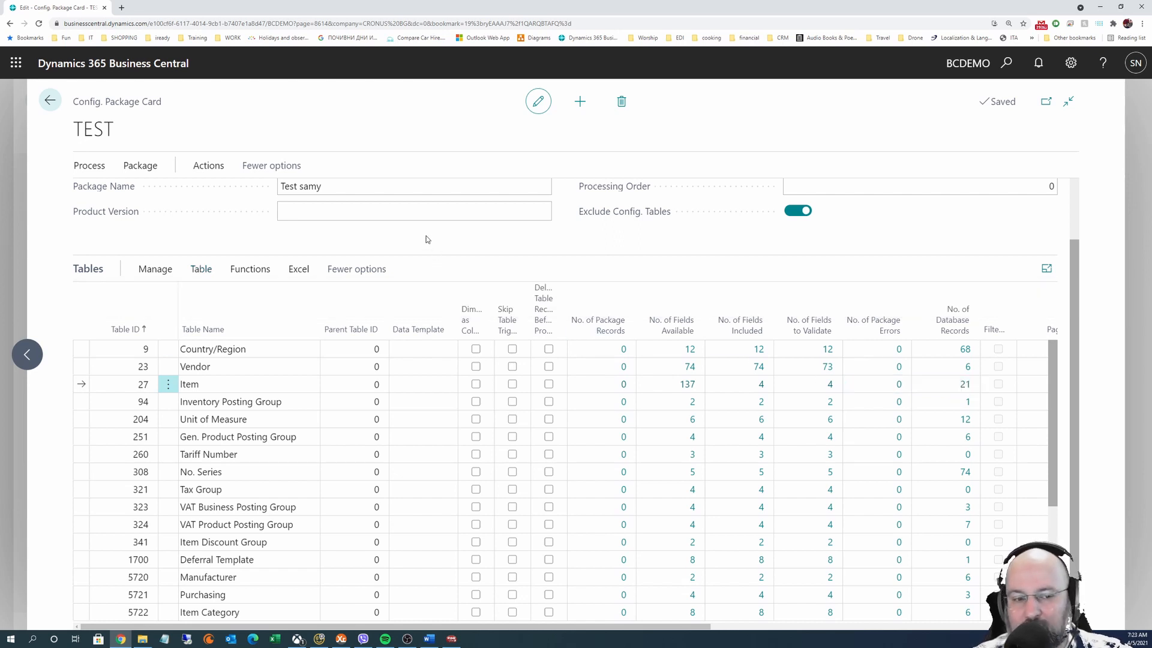
pyautogui.click(412, 218)
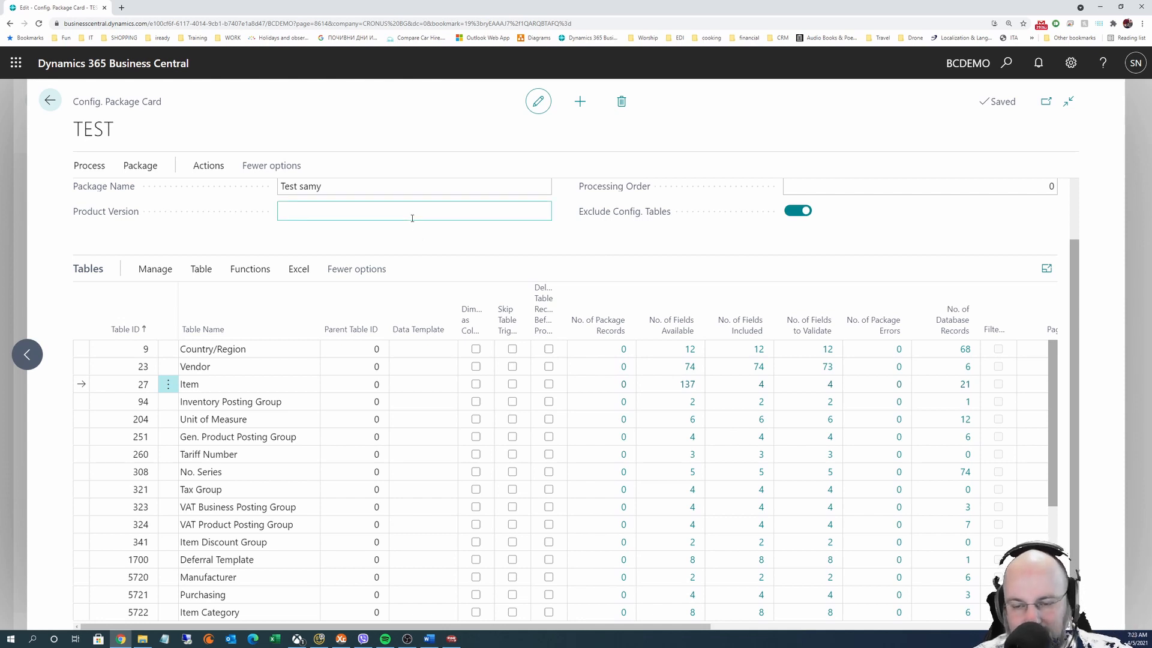
pyautogui.click(253, 272)
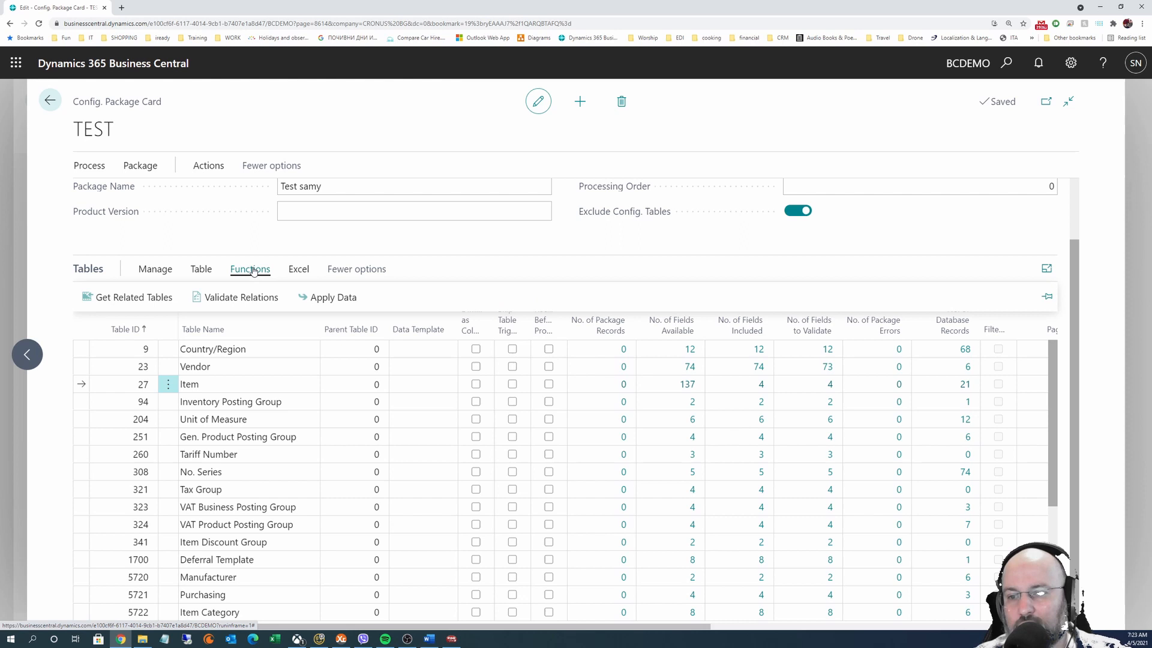
pyautogui.click(201, 269)
pyautogui.click(397, 297)
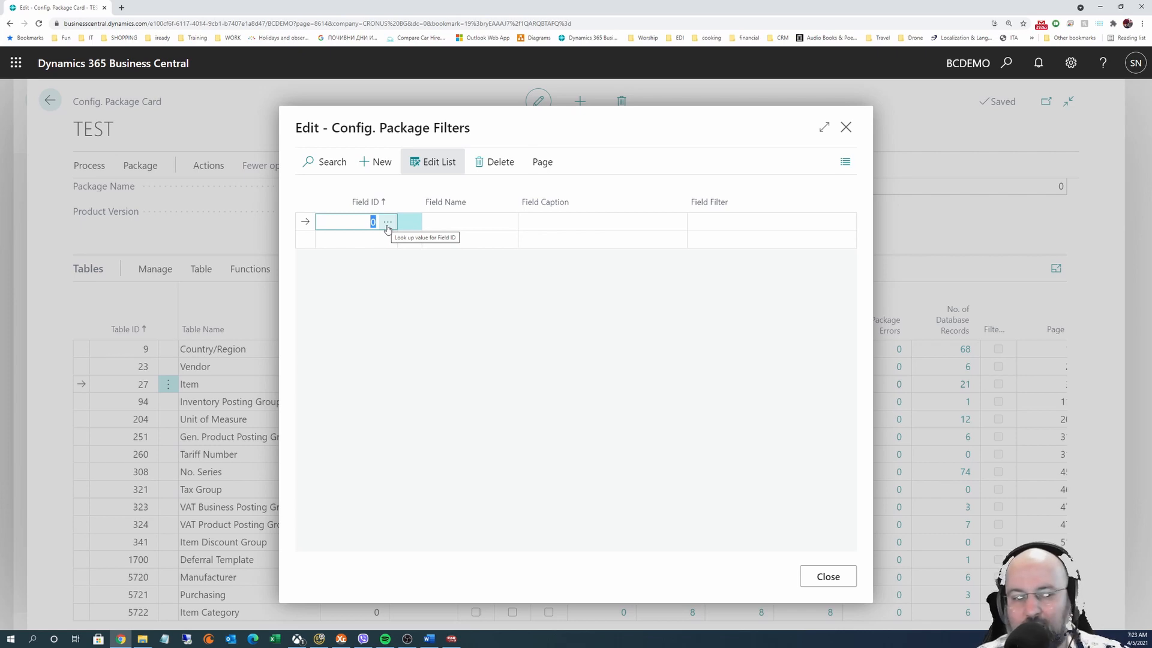
pyautogui.click(387, 223)
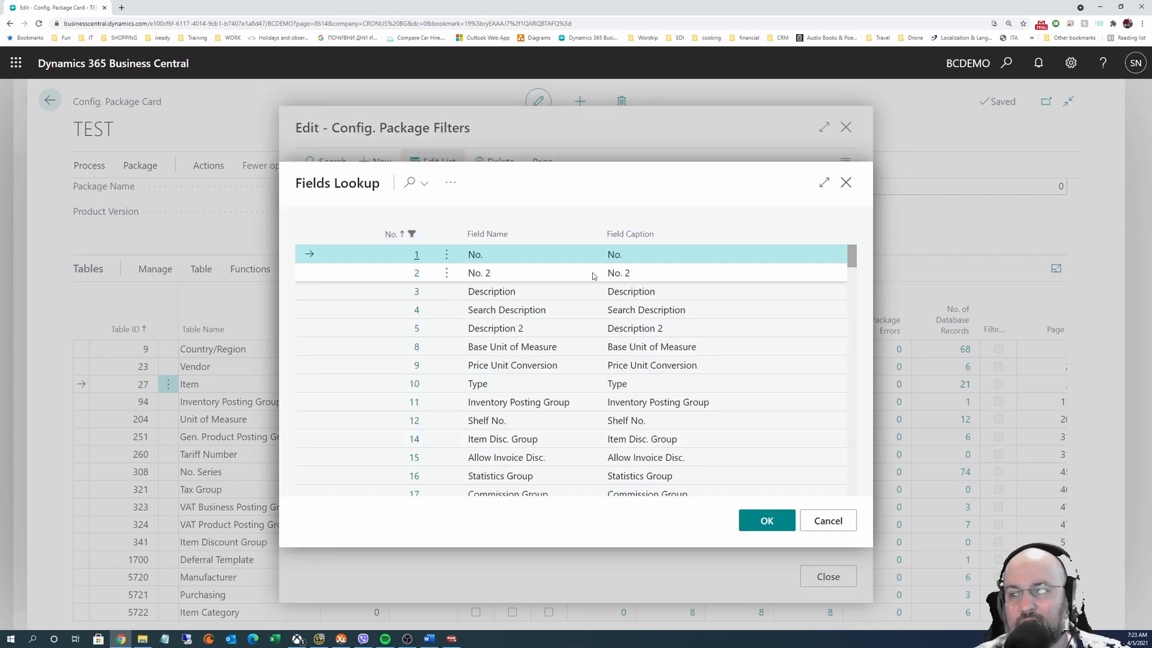
pyautogui.scroll(-20, 568, 383)
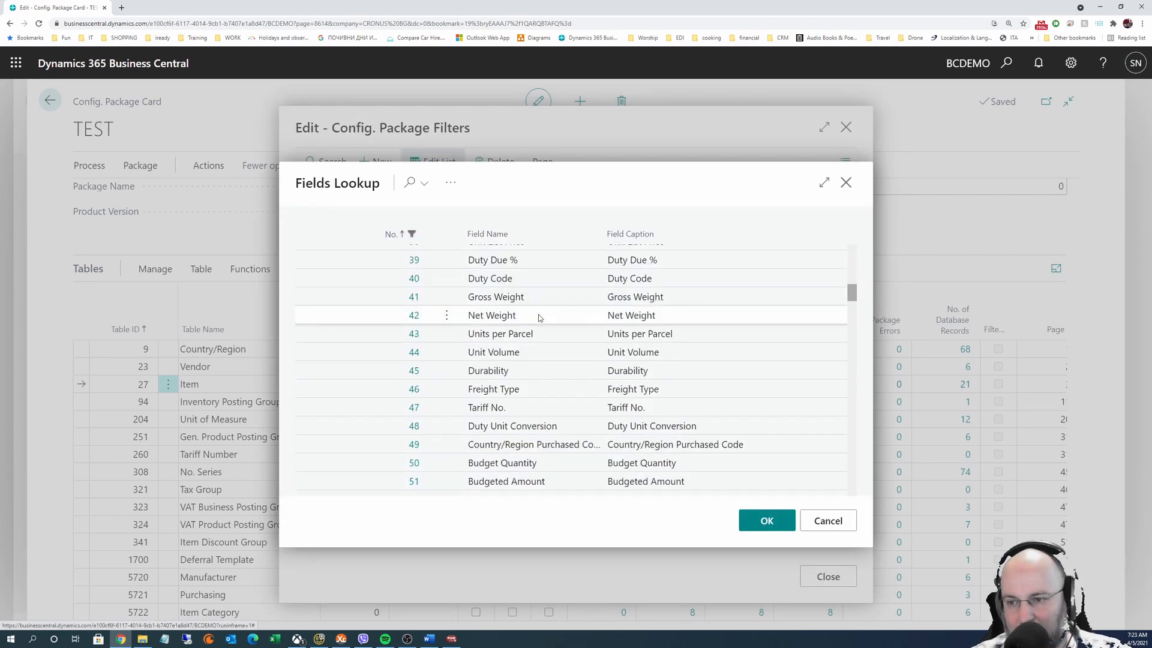
pyautogui.scroll(20, 548, 348)
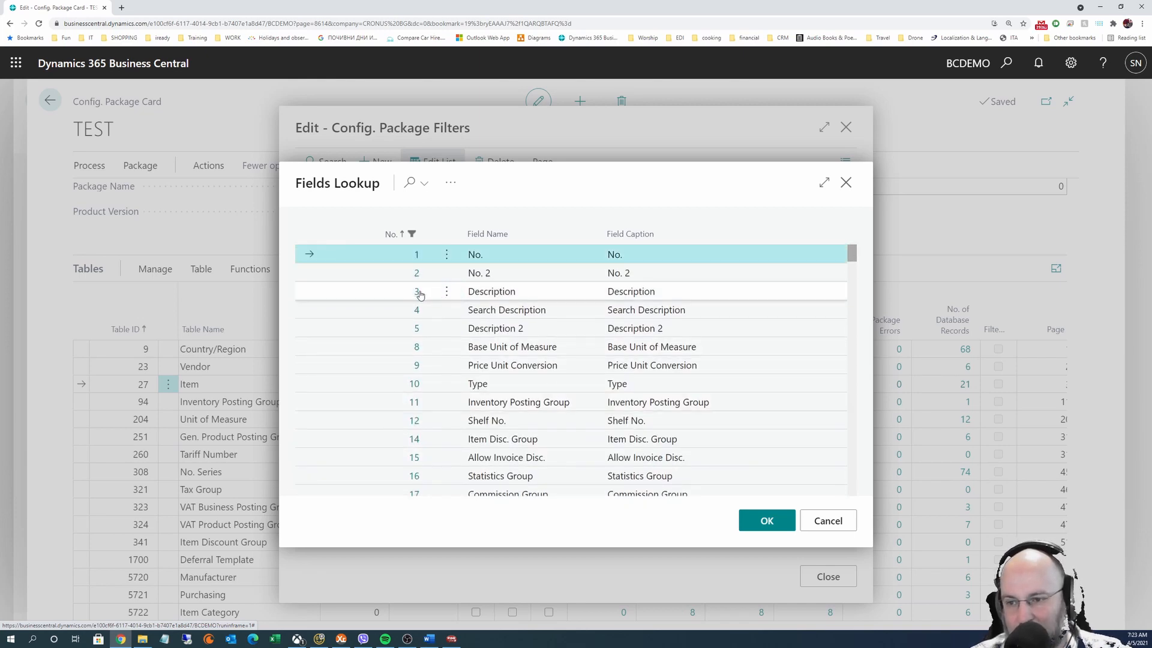
pyautogui.doubleClick(418, 291)
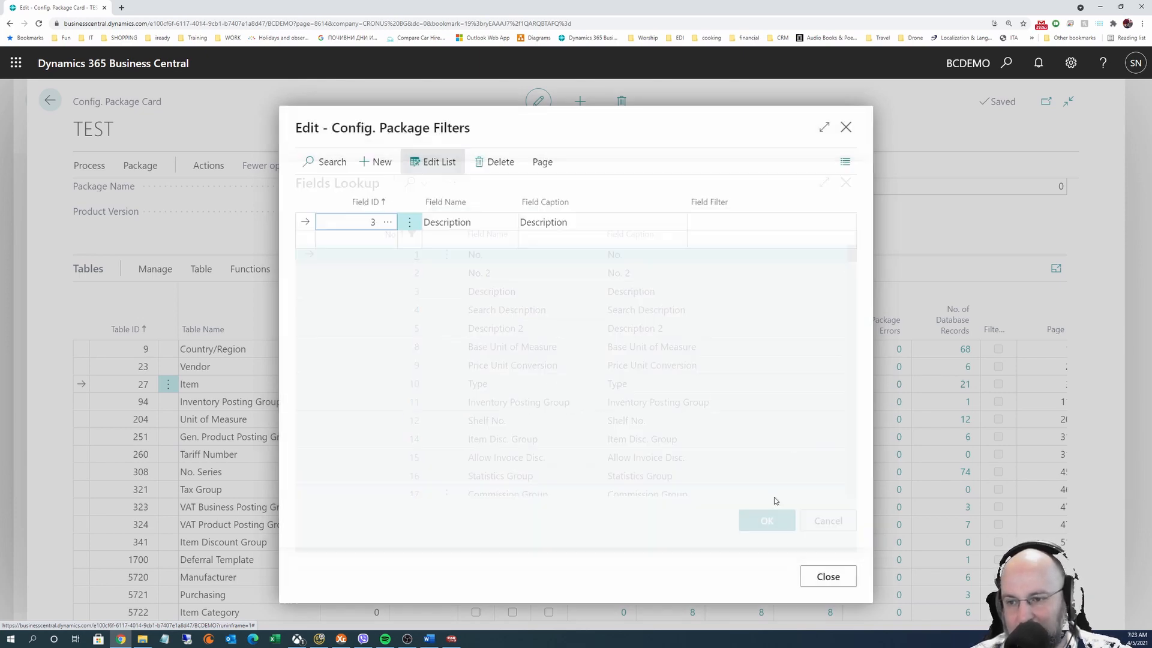
pyautogui.click(734, 225)
pyautogui.write('*')
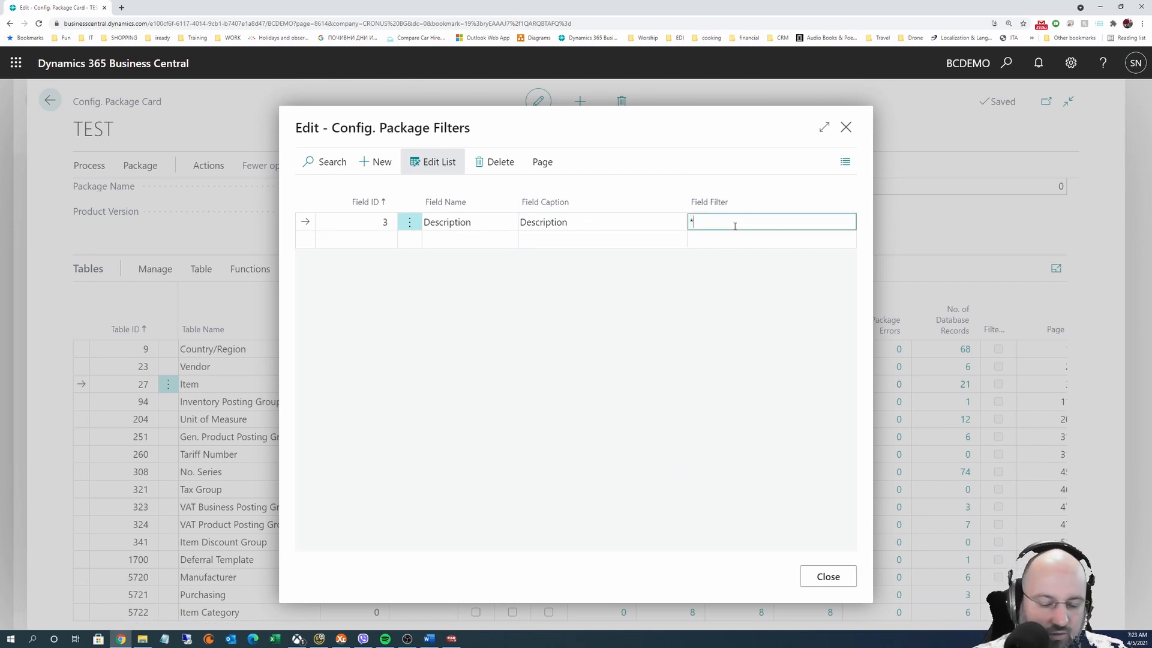
pyautogui.write('ATH*ENS*')
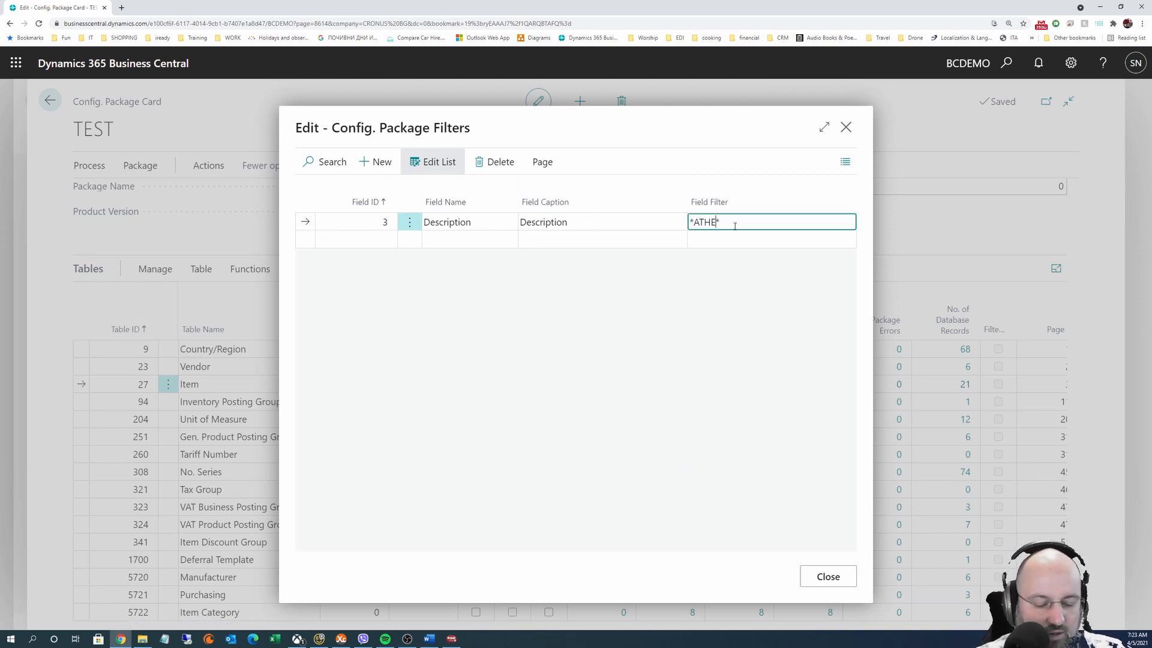
pyautogui.click(693, 221)
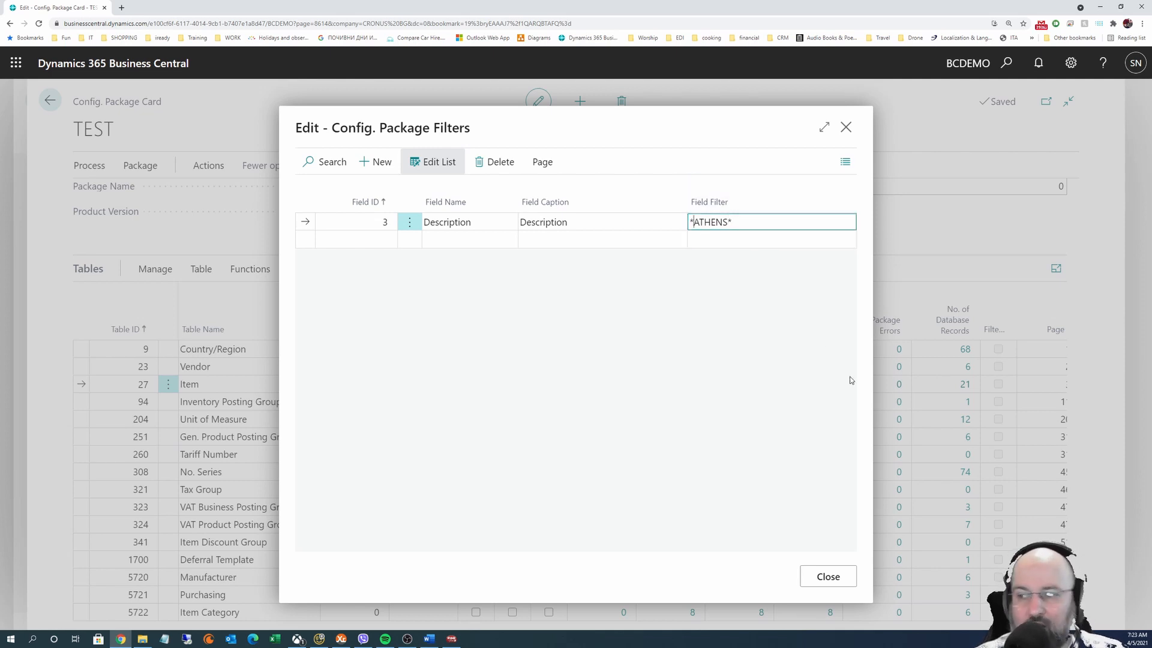
pyautogui.write('@')
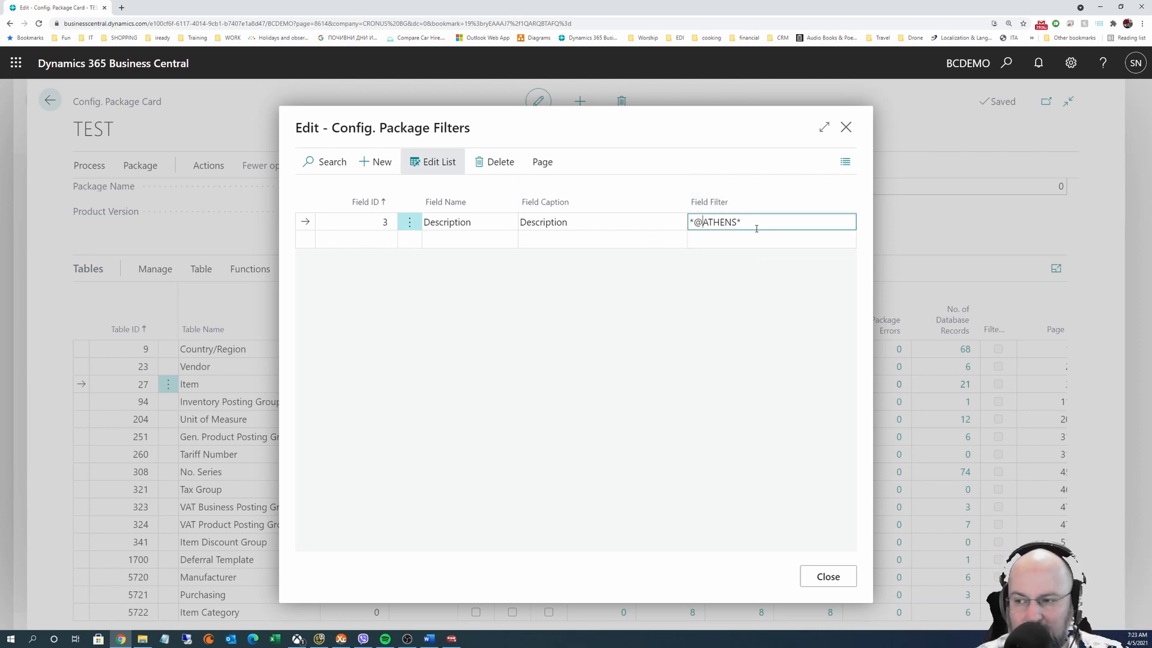
pyautogui.moveTo(756, 221); pyautogui.dragTo(533, 238)
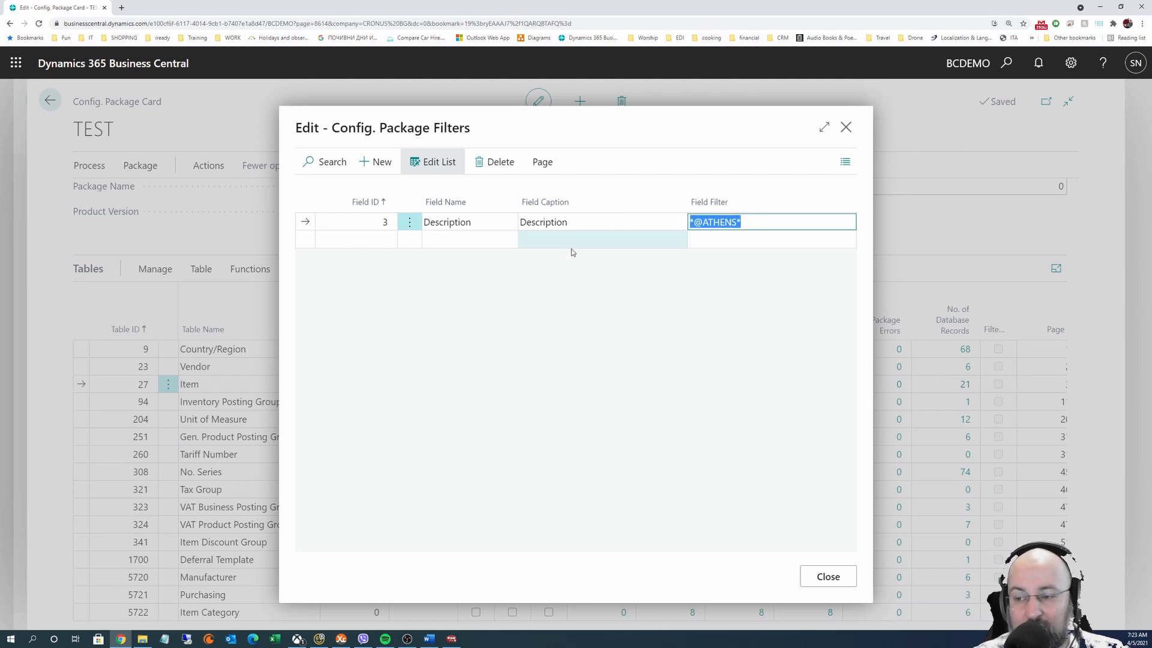
pyautogui.click(828, 576)
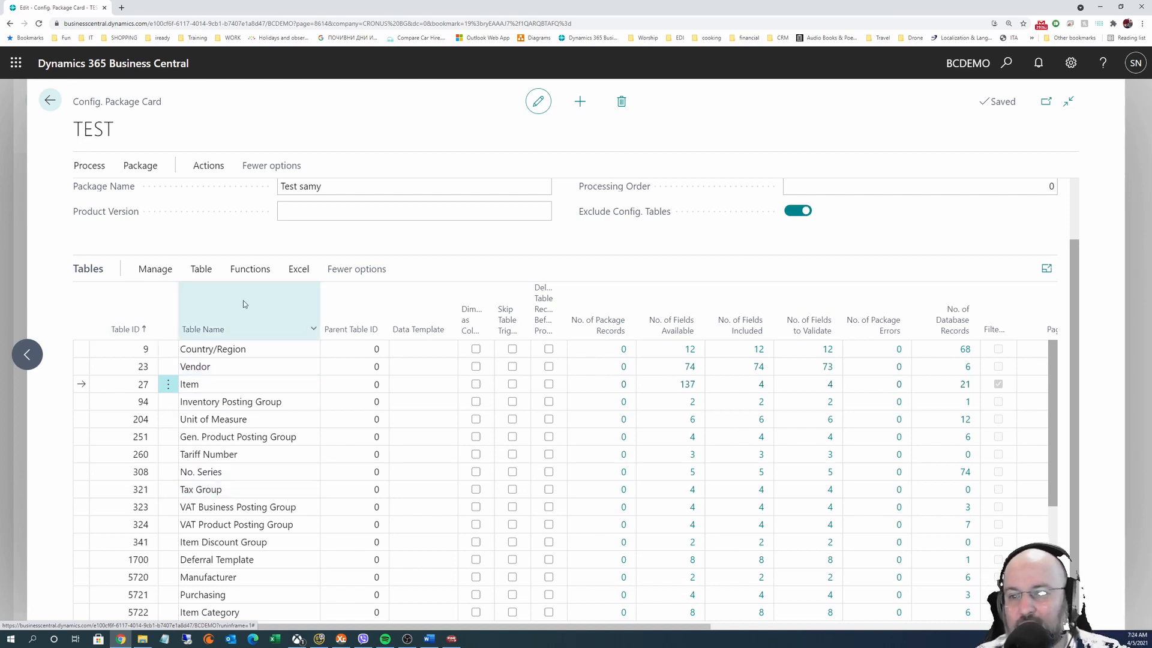
pyautogui.click(204, 271)
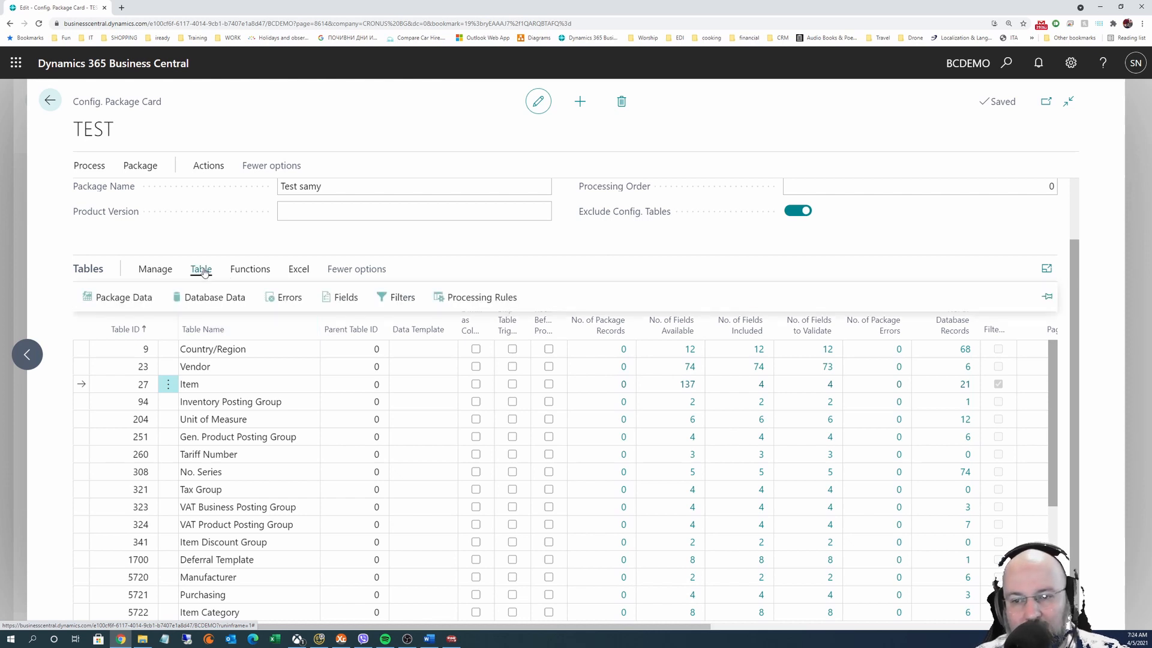
pyautogui.click(397, 299)
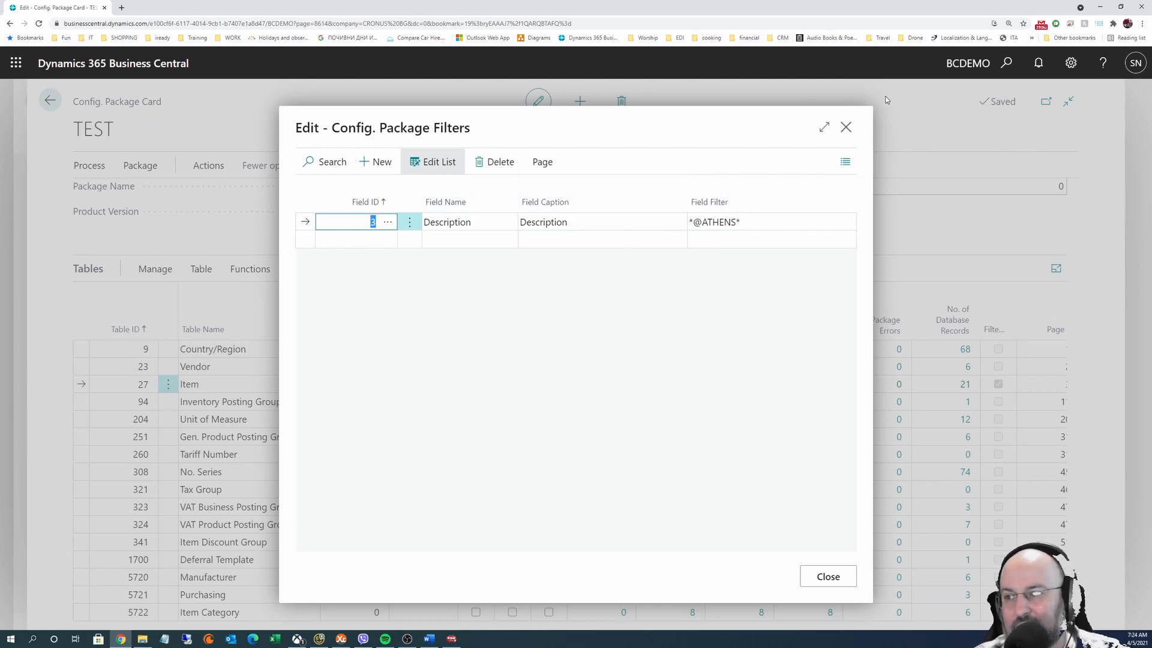
pyautogui.click(846, 127)
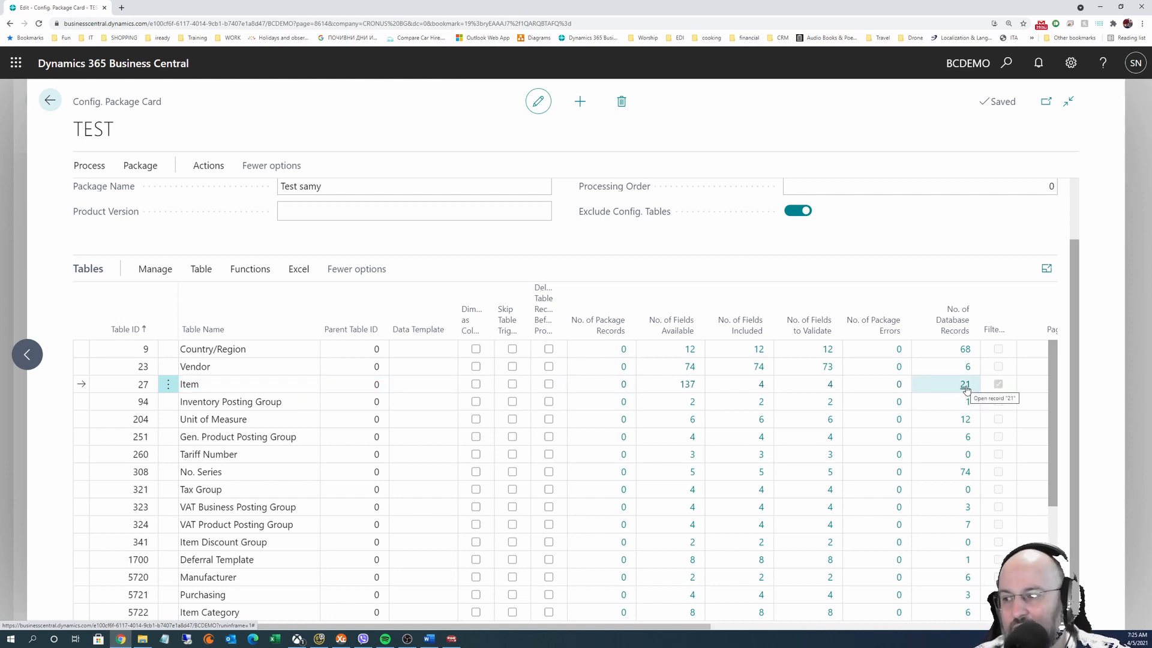
pyautogui.click(201, 268)
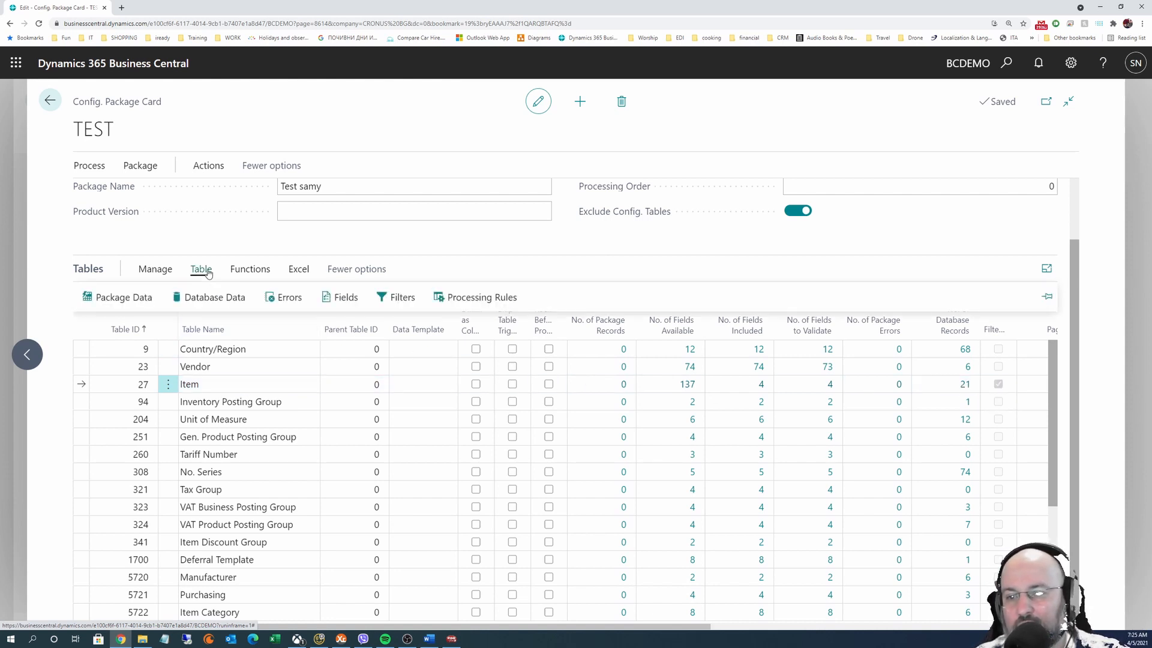
pyautogui.click(224, 298)
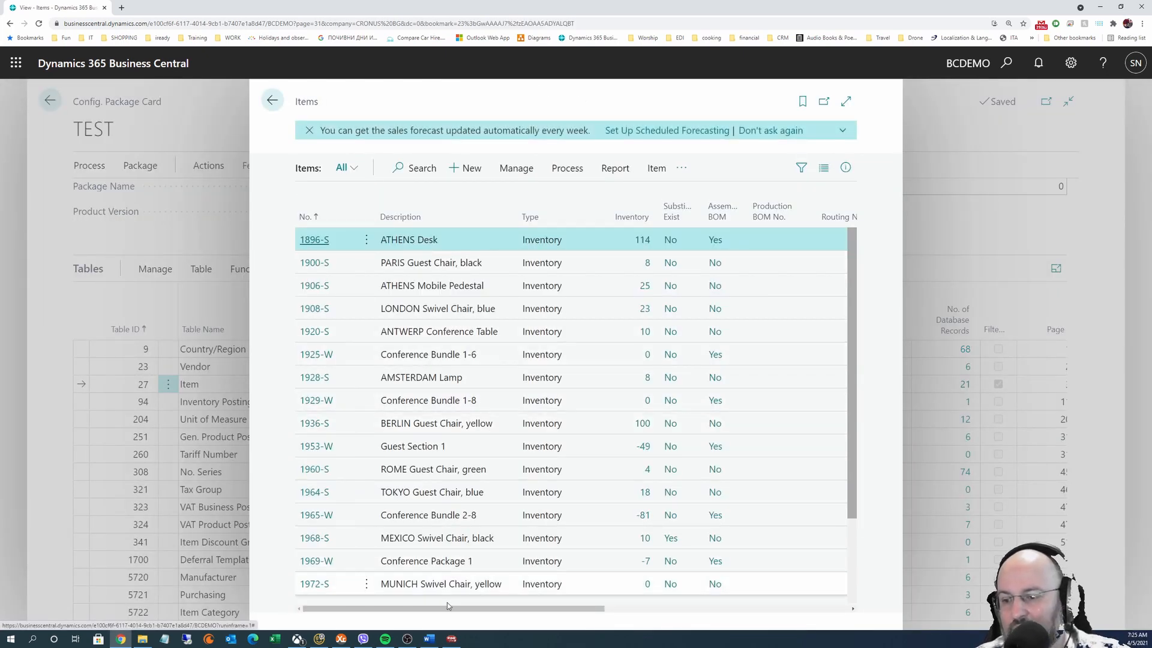
pyautogui.moveTo(467, 610); pyautogui.dragTo(825, 621)
pyautogui.moveTo(662, 629); pyautogui.dragTo(446, 624)
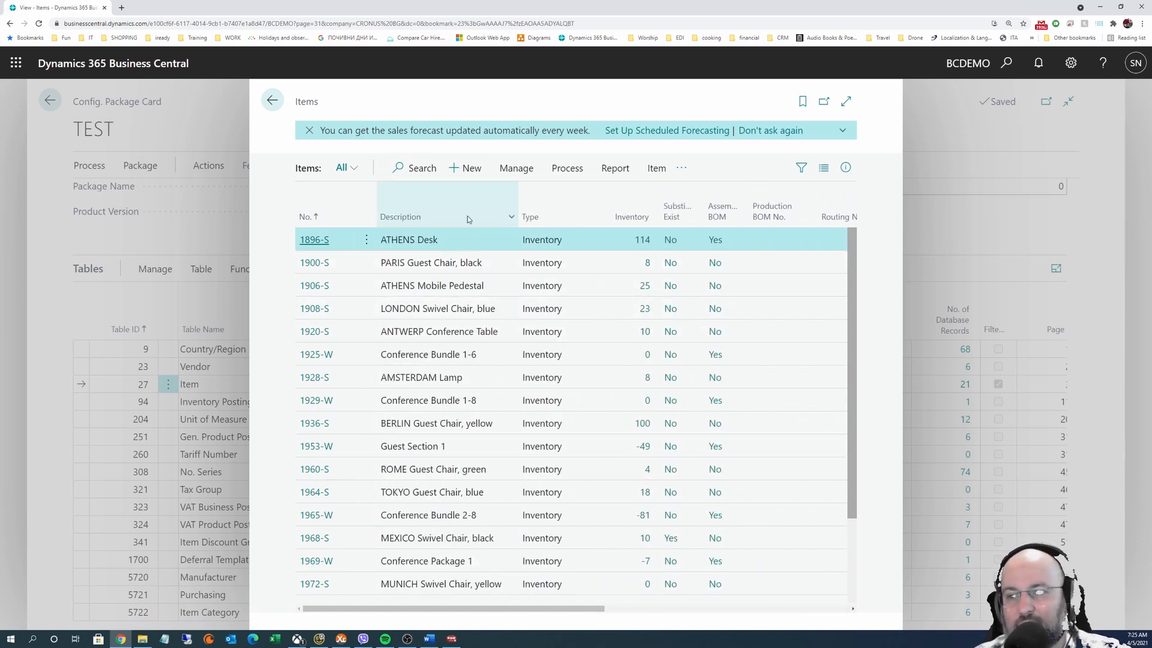
pyautogui.scroll(-3, 447, 281)
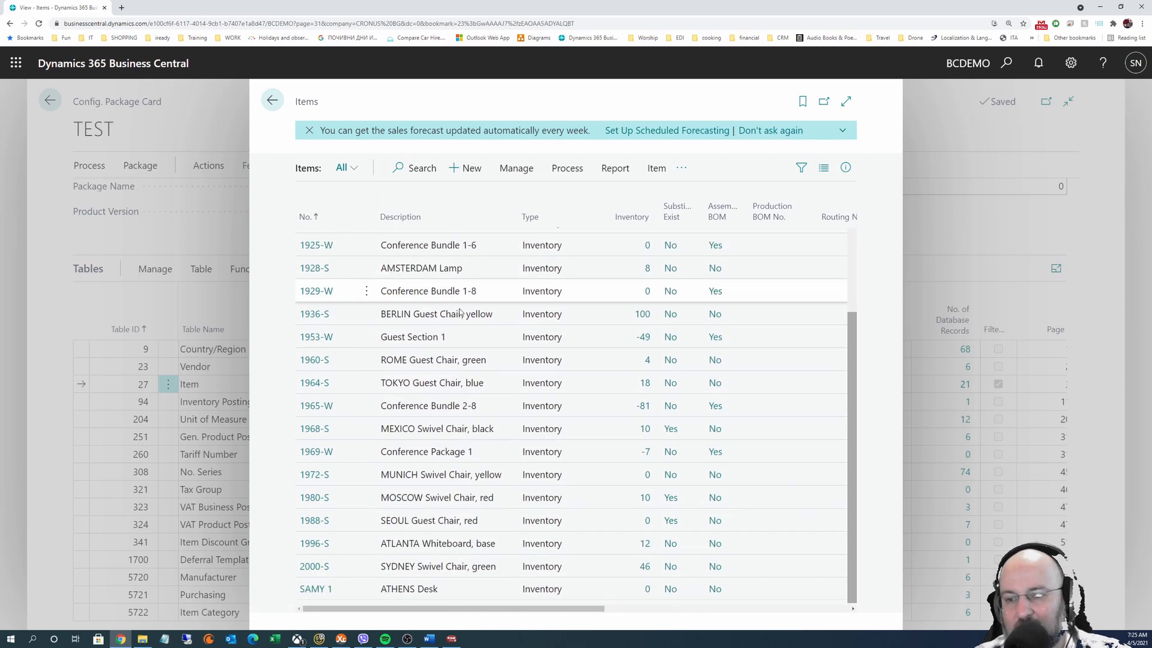
pyautogui.scroll(3, 456, 360)
pyautogui.scroll(-3, 457, 367)
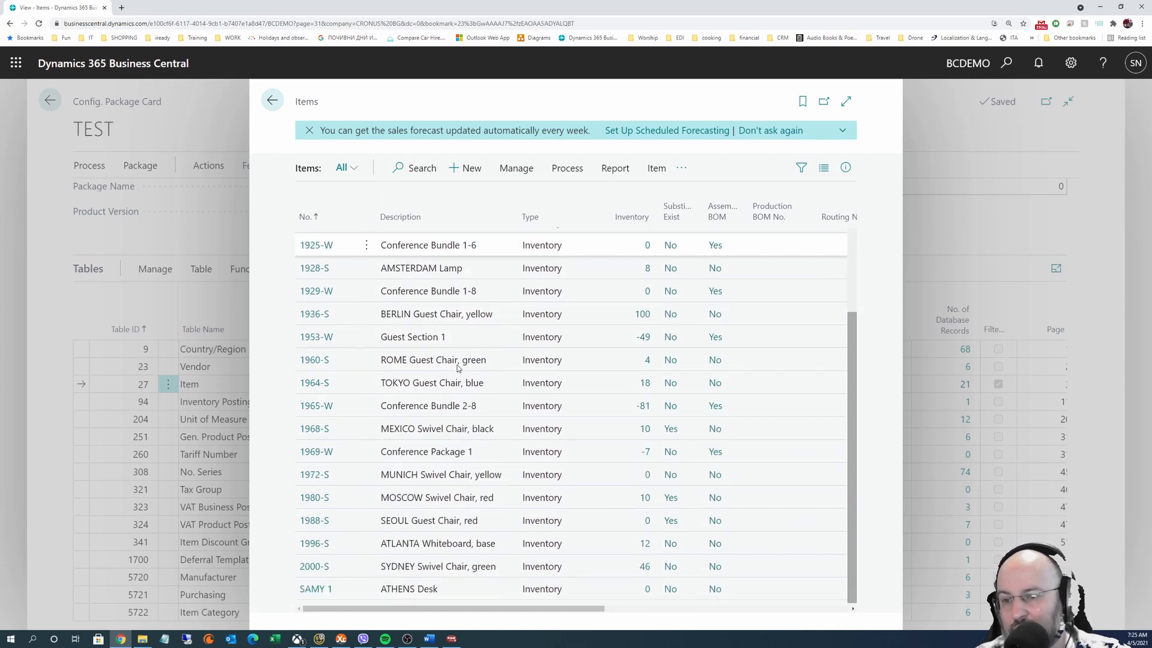
pyautogui.scroll(3, 457, 368)
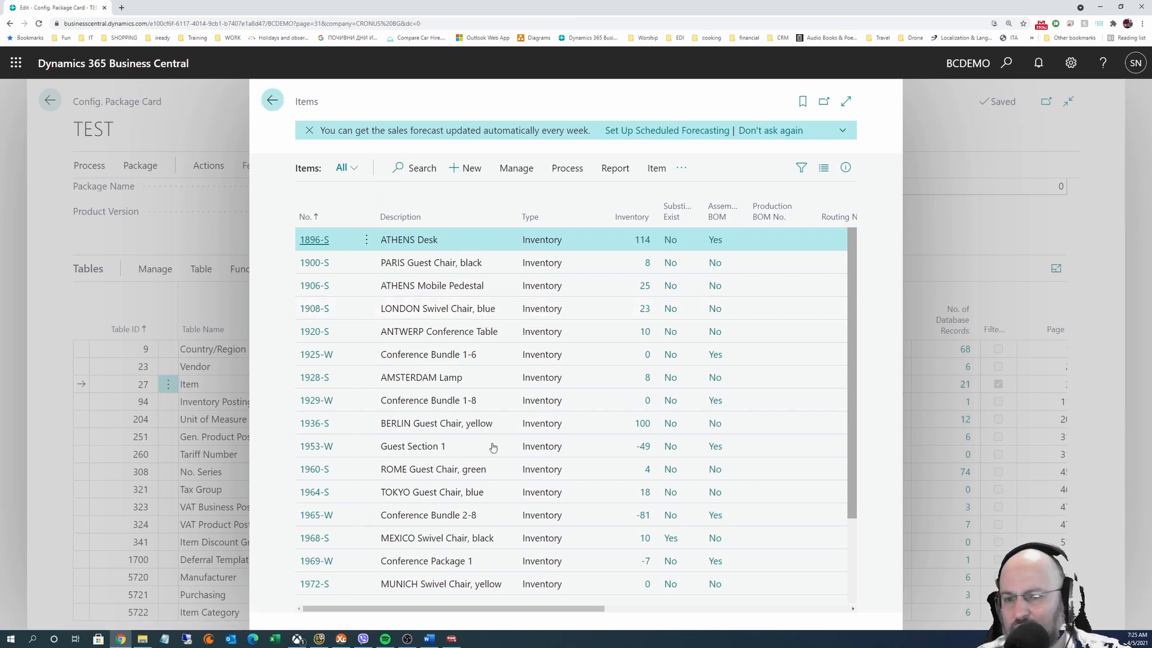
pyautogui.press('Escape')
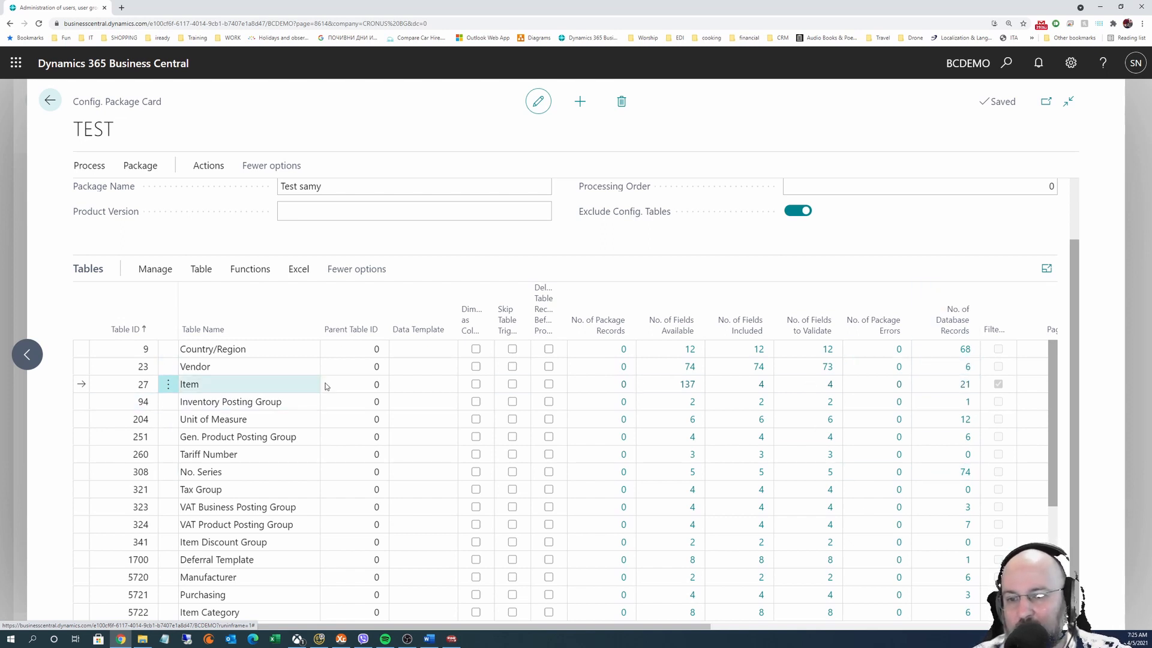
pyautogui.click(201, 270)
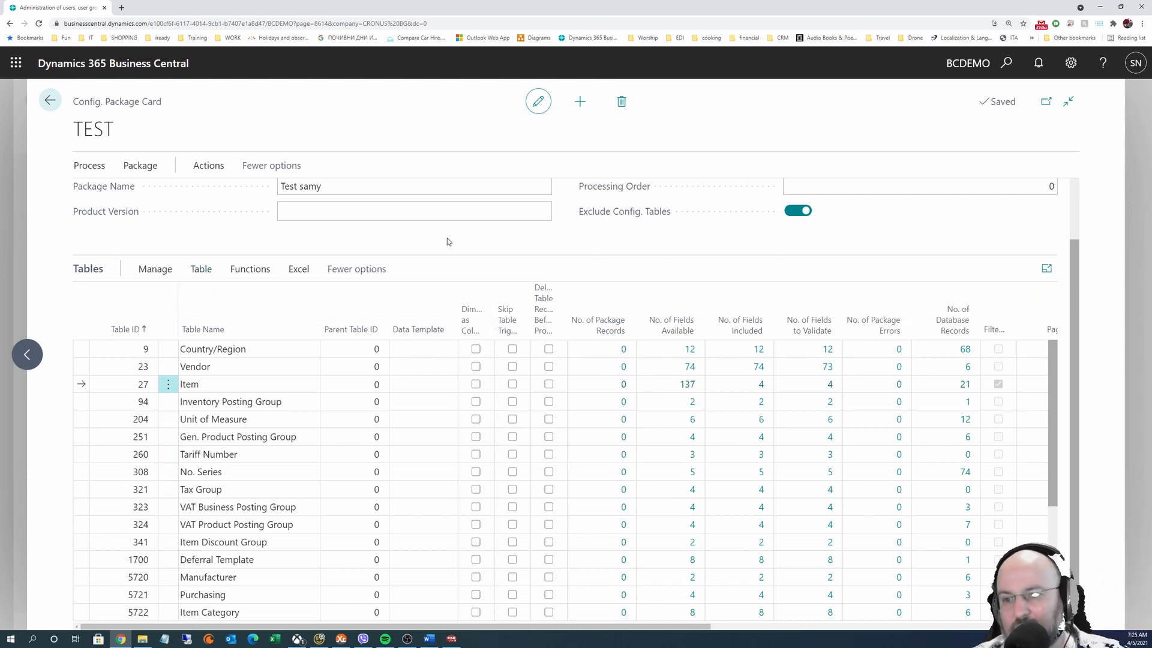
pyautogui.scroll(2, 271, 187)
pyautogui.scroll(-1, 300, 360)
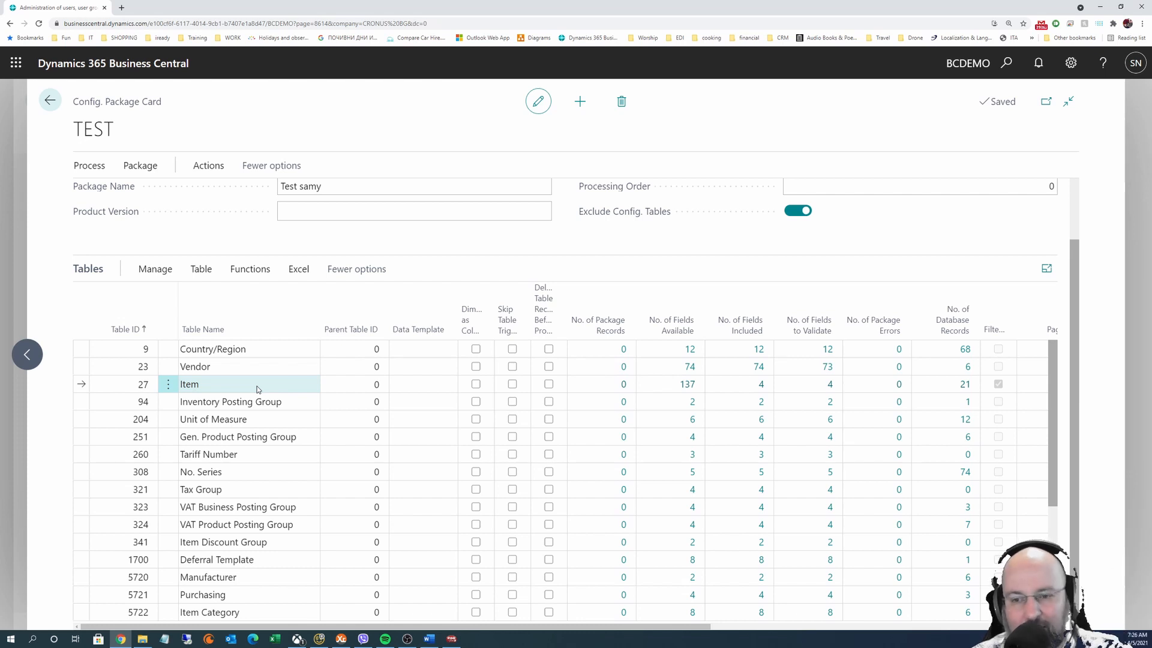
pyautogui.click(188, 388)
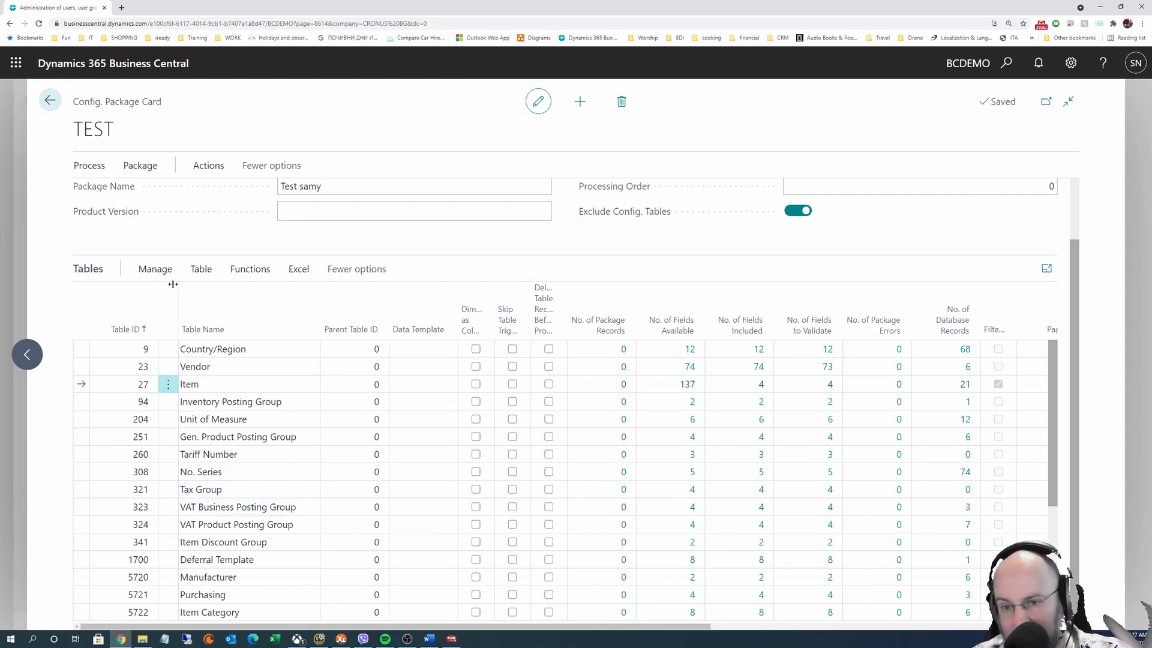
pyautogui.click(201, 269)
pyautogui.click(456, 232)
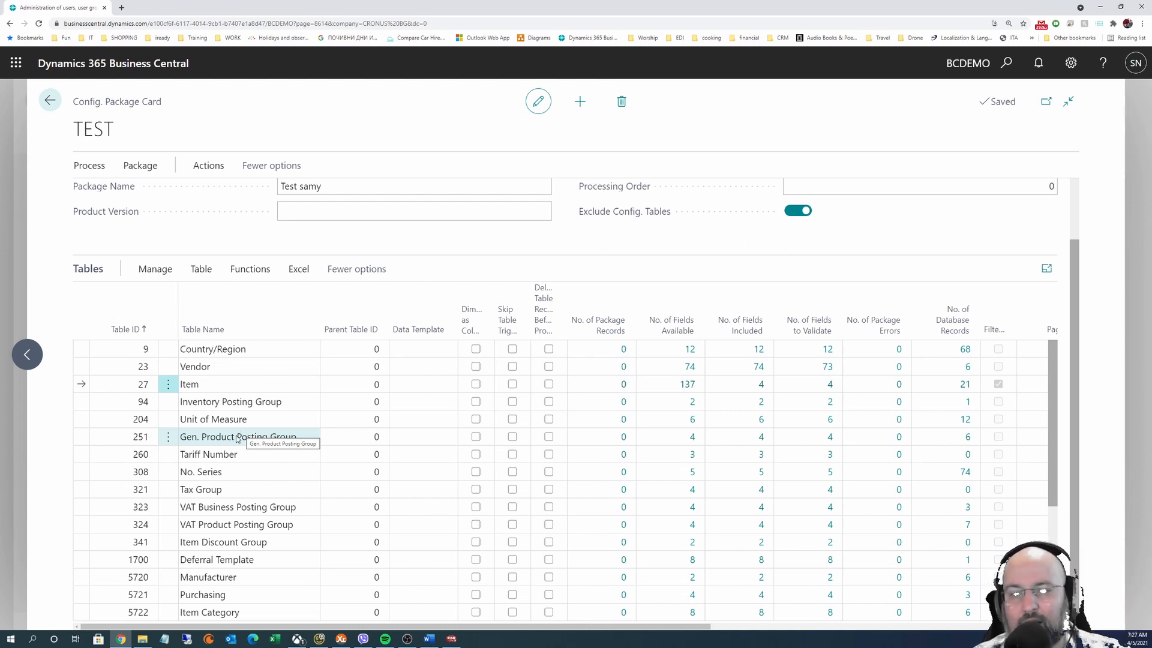
pyautogui.click(300, 271)
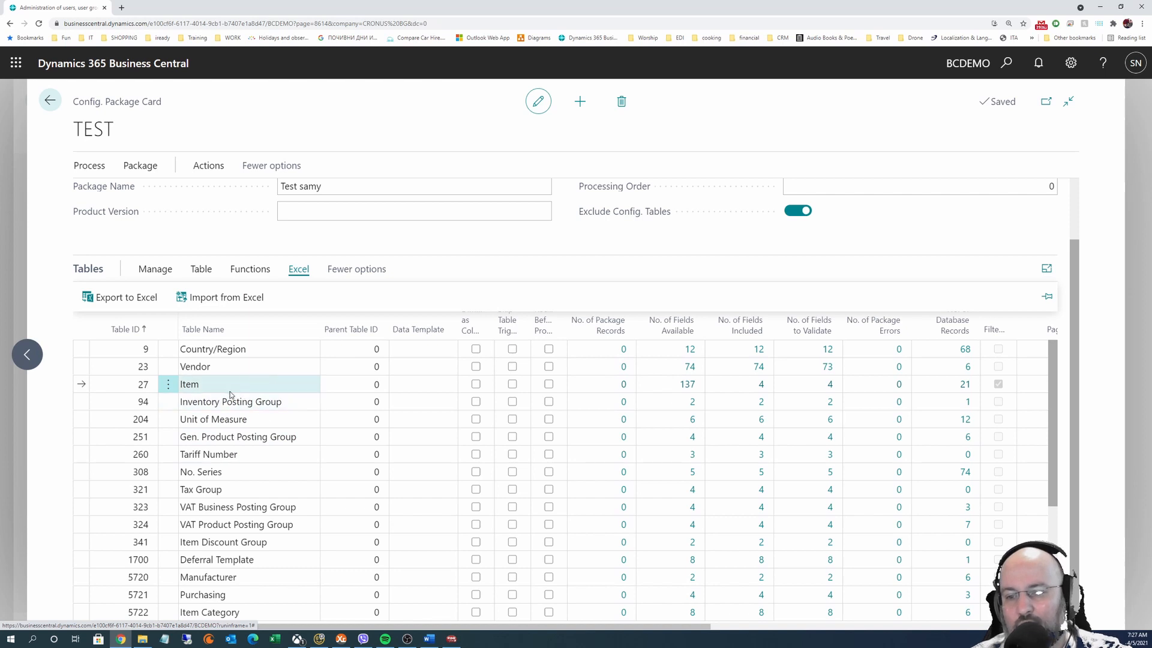
# Select the Item through Gen. Product Posting Group tables and export them to Excel
pyautogui.keyDown('shift'); pyautogui.click(310, 439); pyautogui.keyUp('shift')
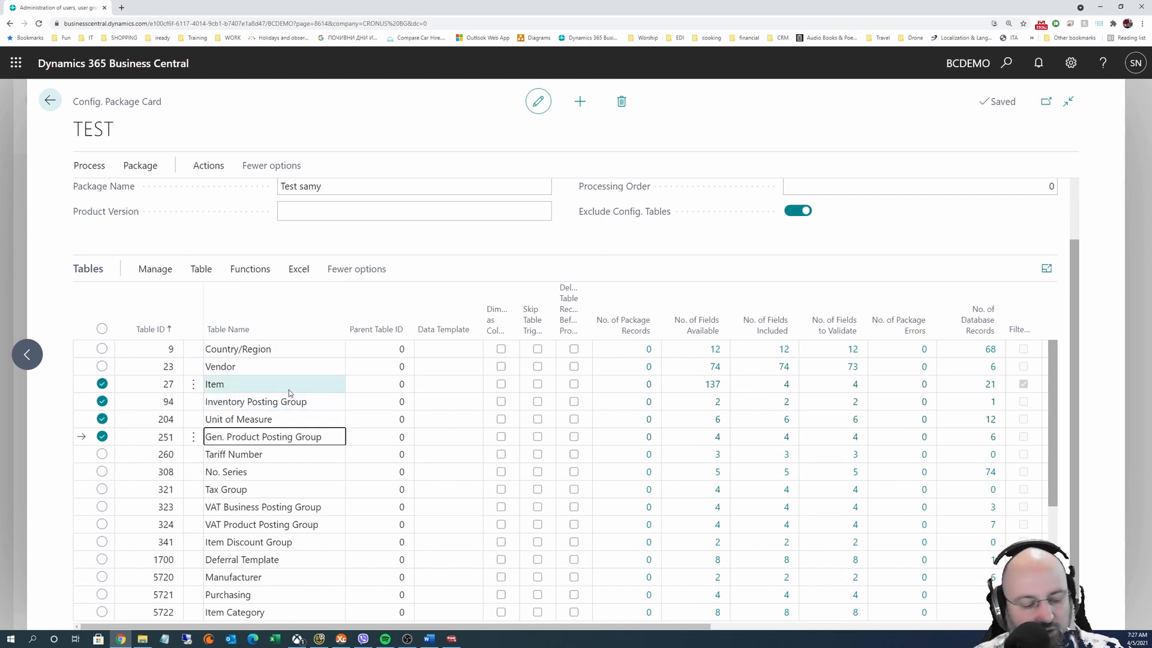
pyautogui.click(289, 391)
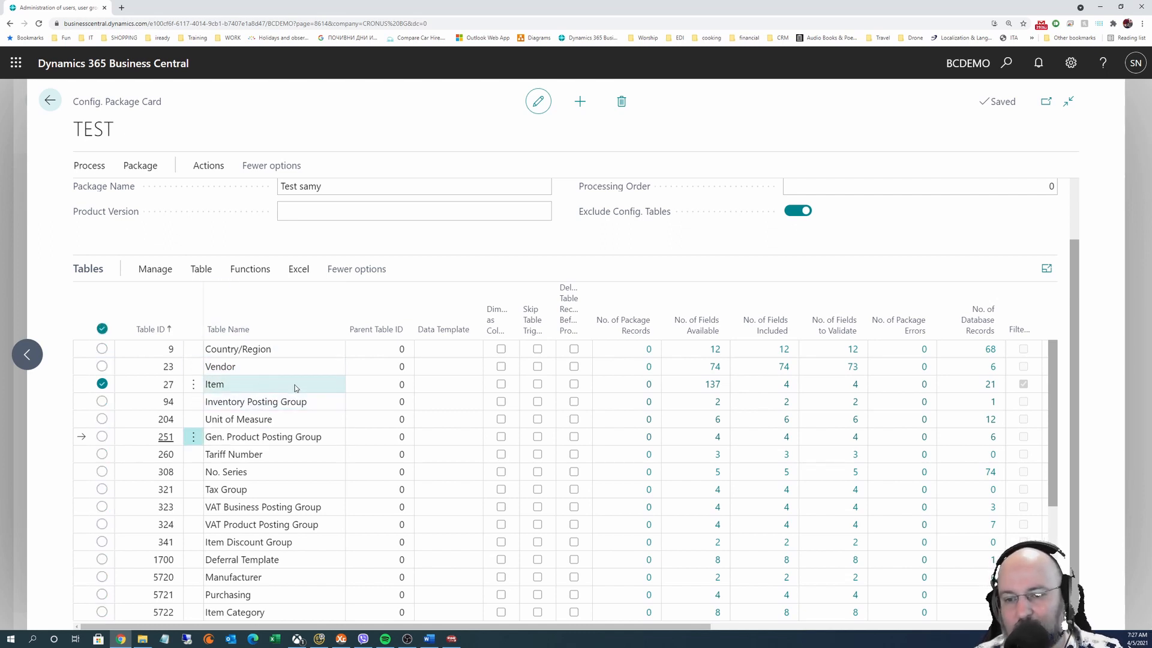
pyautogui.hotkey('shift', 'Down')
pyautogui.hotkey('shift', 'Down')
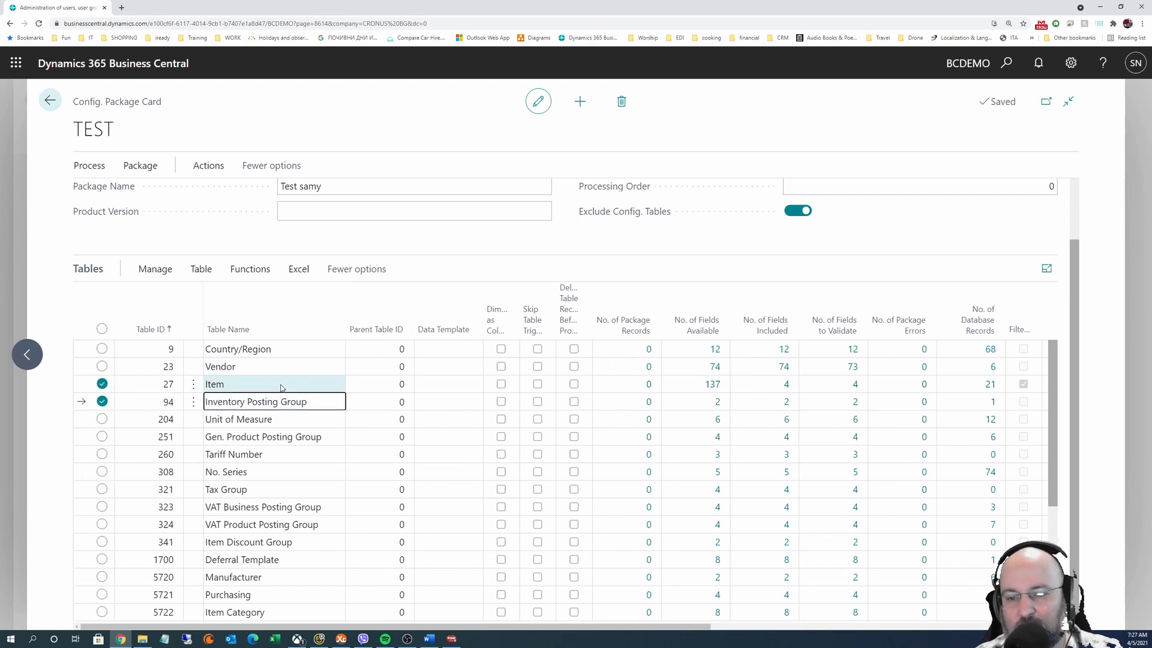
pyautogui.hotkey('shift', 'Down')
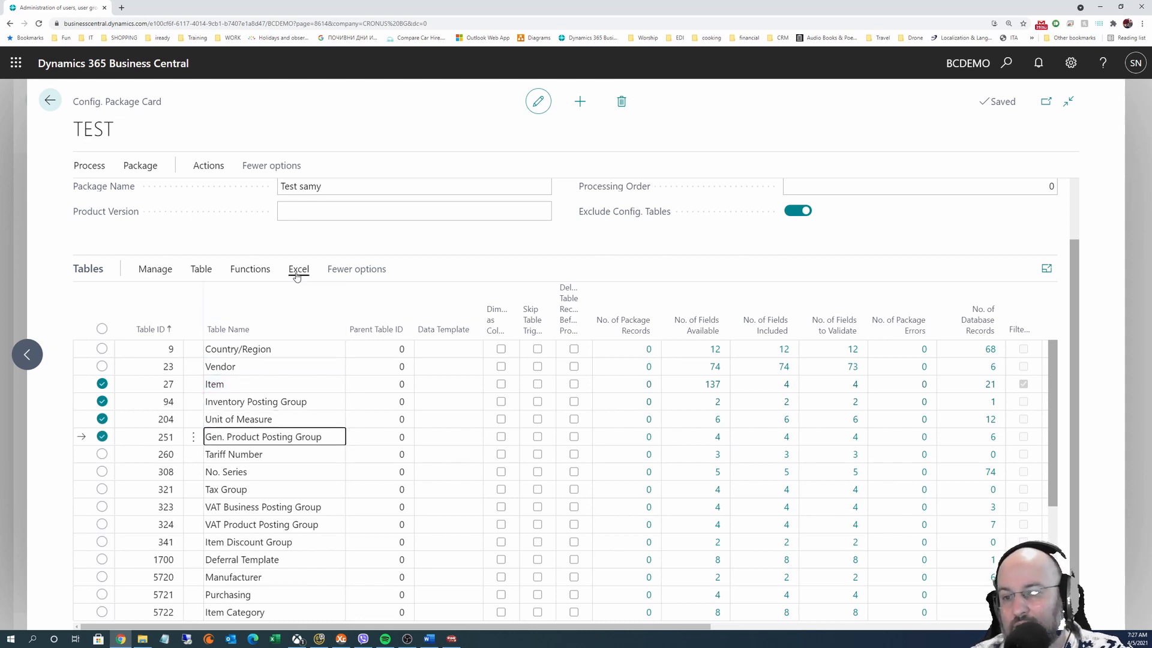
pyautogui.click(298, 269)
pyautogui.click(123, 297)
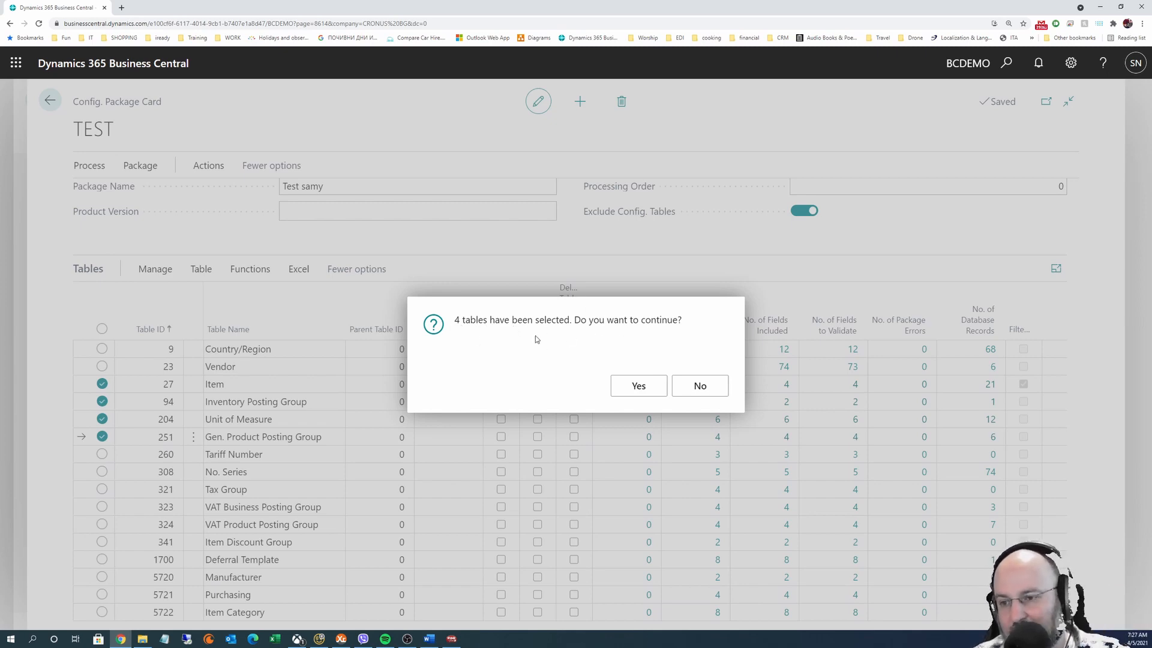
pyautogui.click(640, 388)
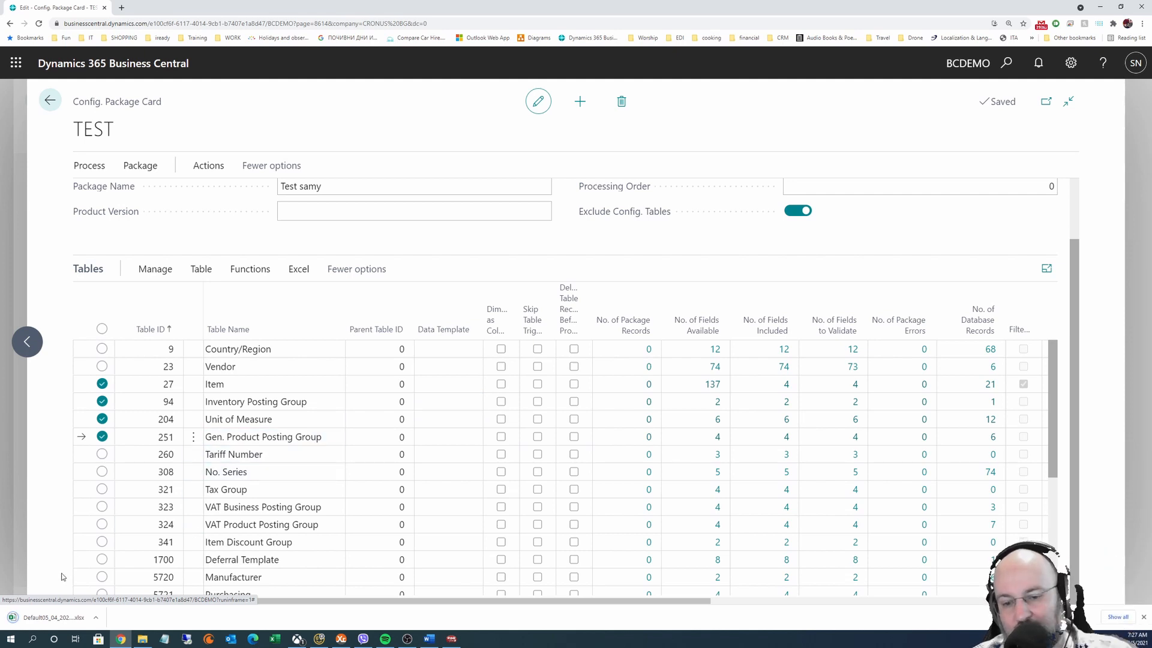
# Open the exported workbook, enable editing, zoom in, and browse each sheet
pyautogui.click(30, 617)
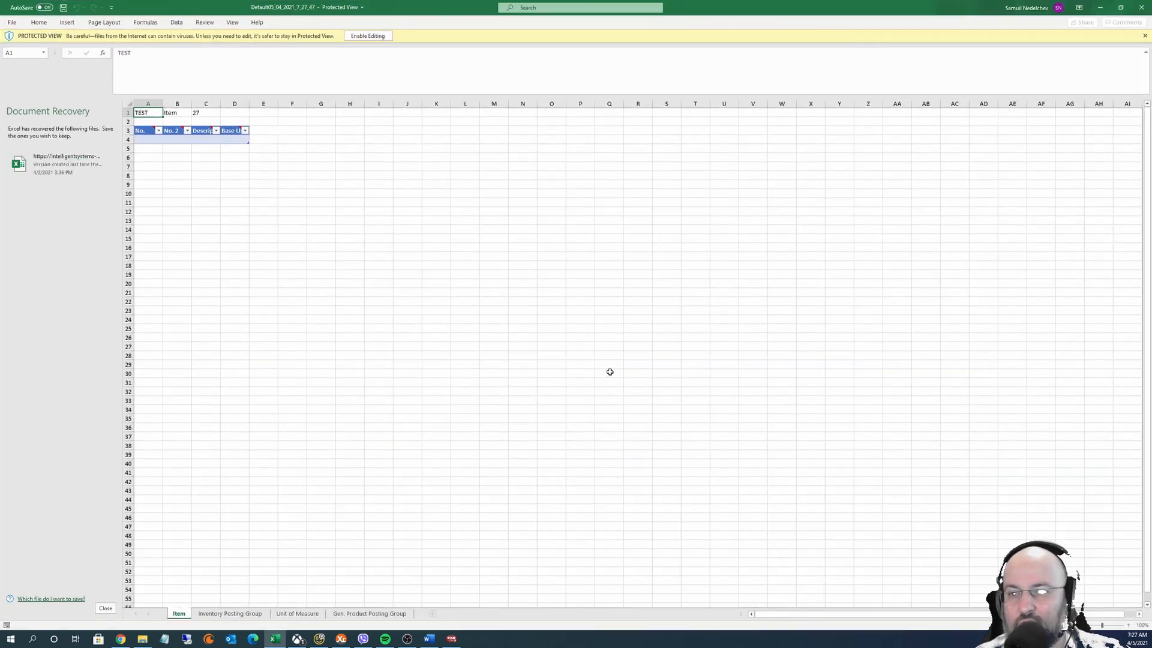
pyautogui.click(376, 37)
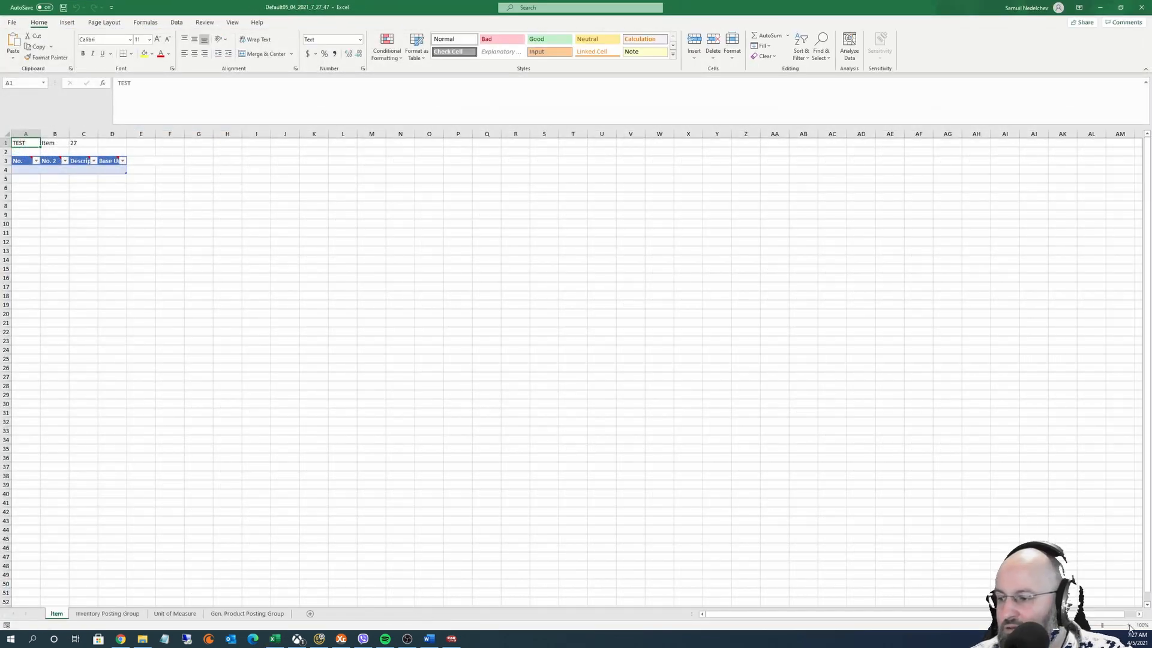
pyautogui.click(1130, 626)
pyautogui.click(1130, 626)
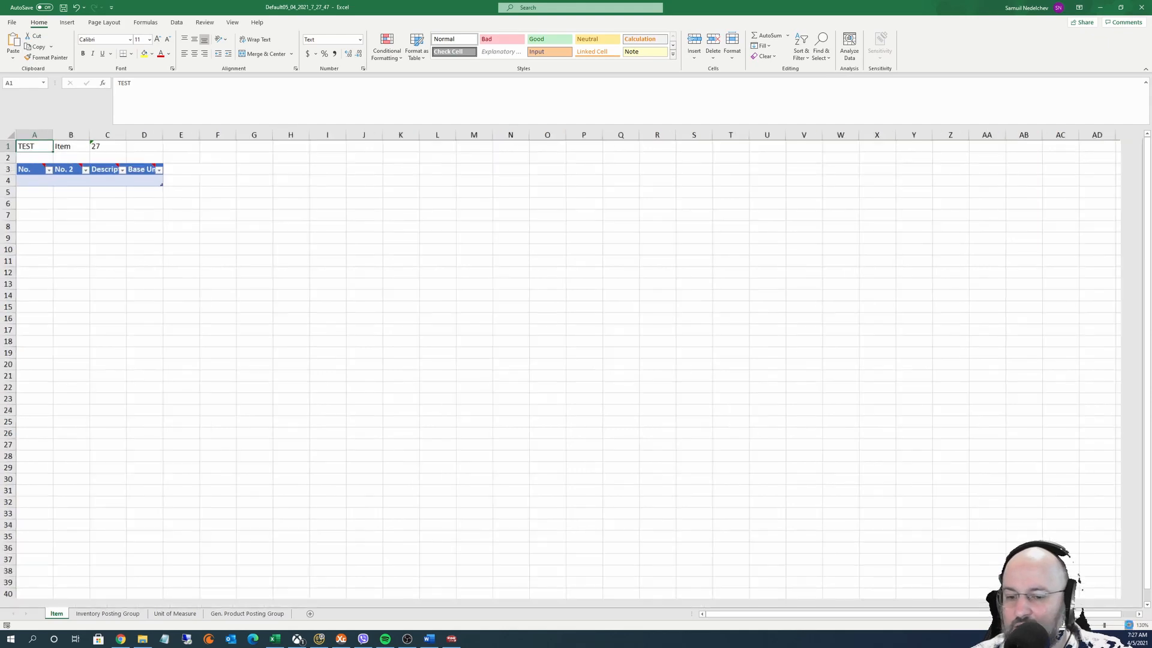
pyautogui.click(1130, 626)
pyautogui.click(1130, 626)
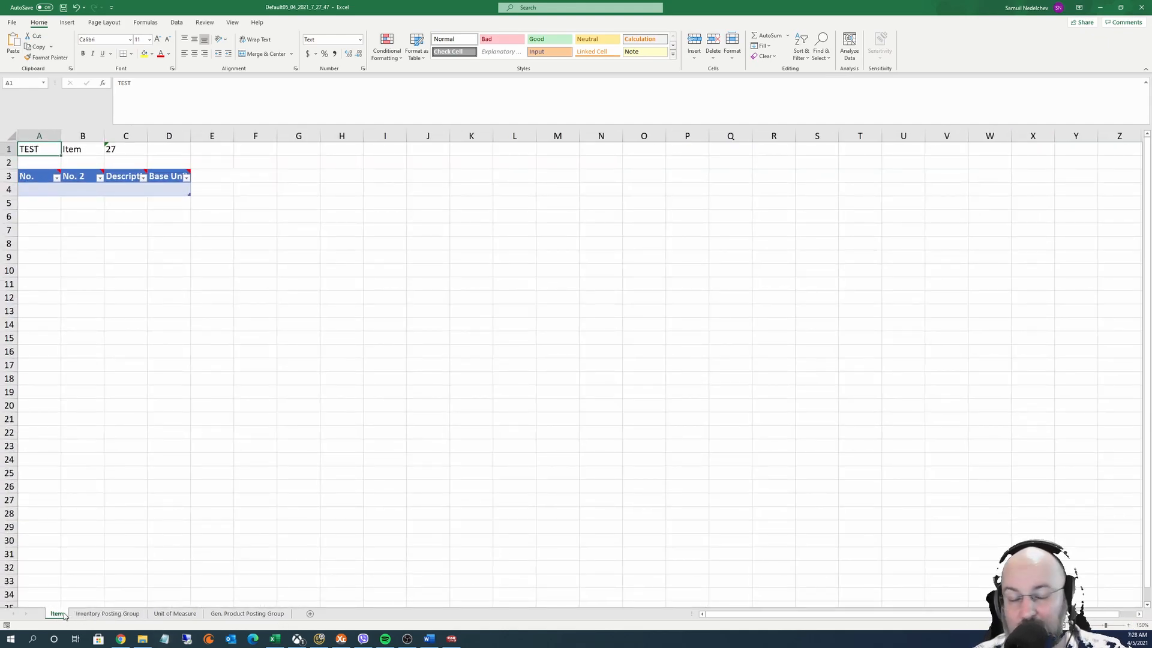
pyautogui.click(99, 614)
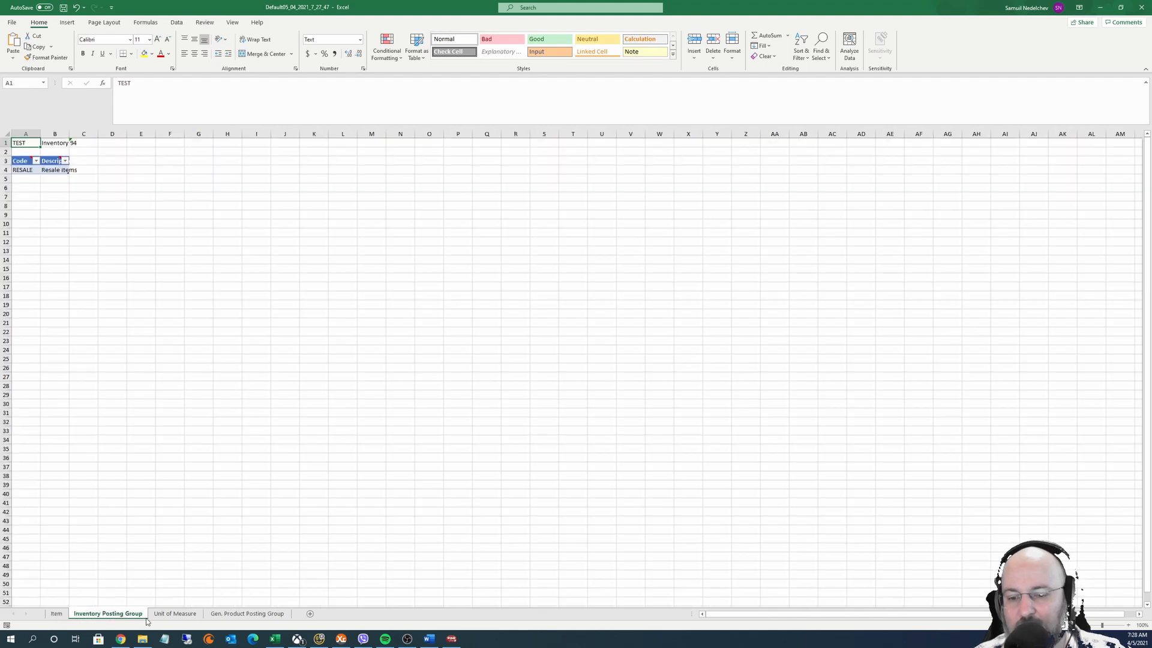
pyautogui.click(175, 614)
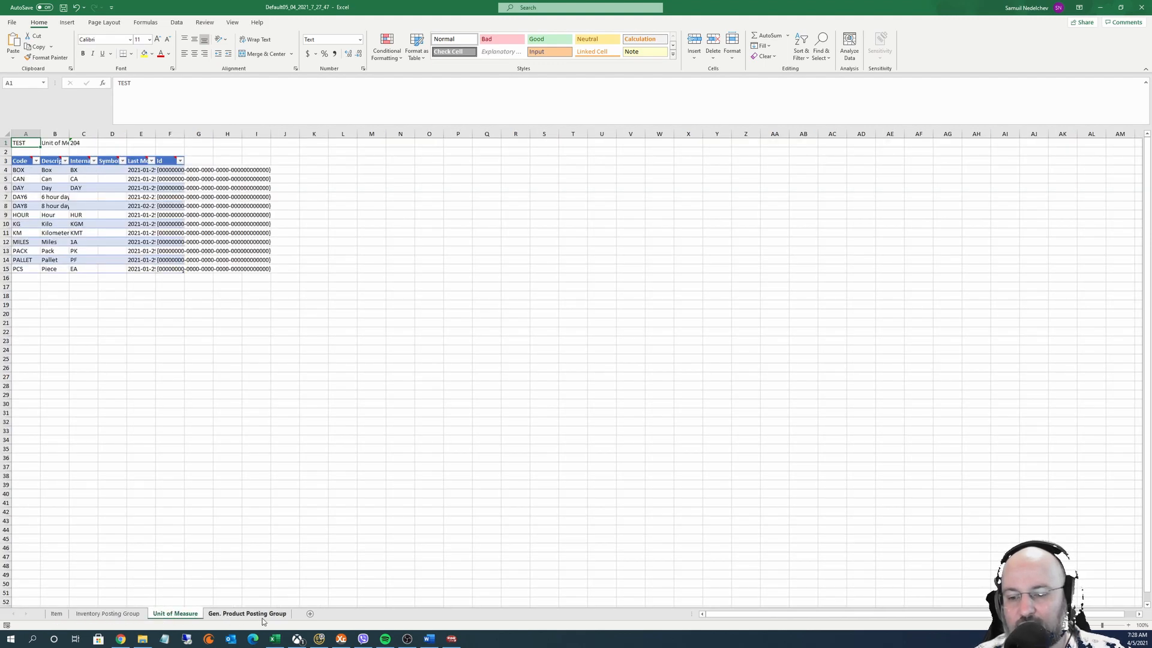
pyautogui.click(258, 614)
pyautogui.click(157, 615)
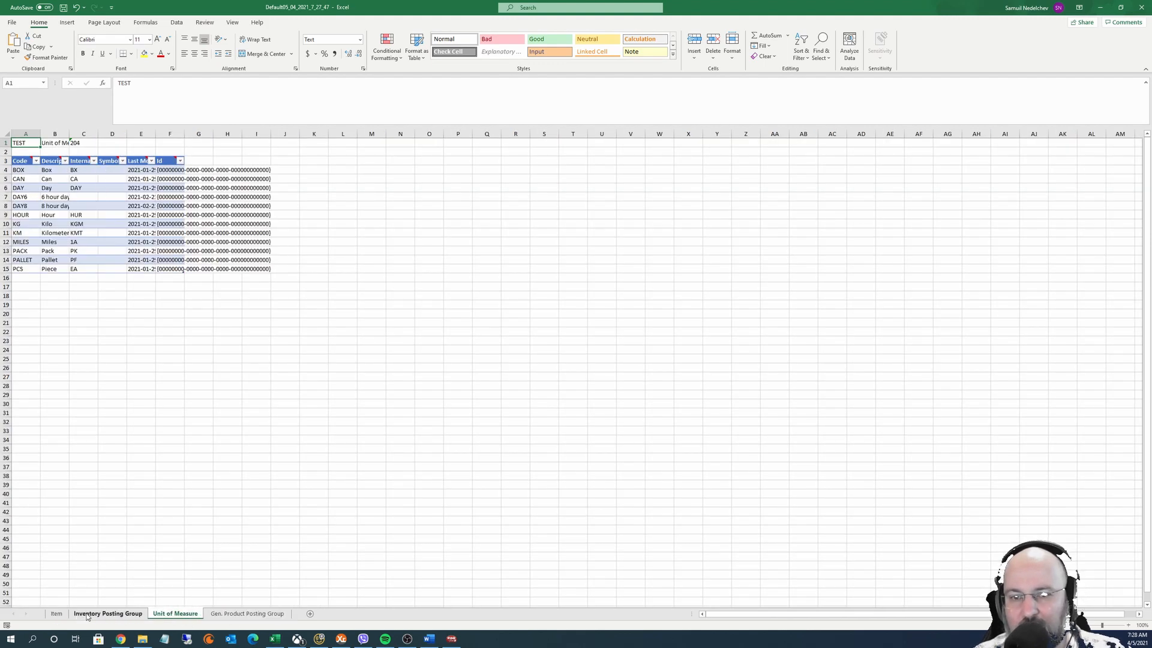
pyautogui.click(88, 615)
pyautogui.click(54, 615)
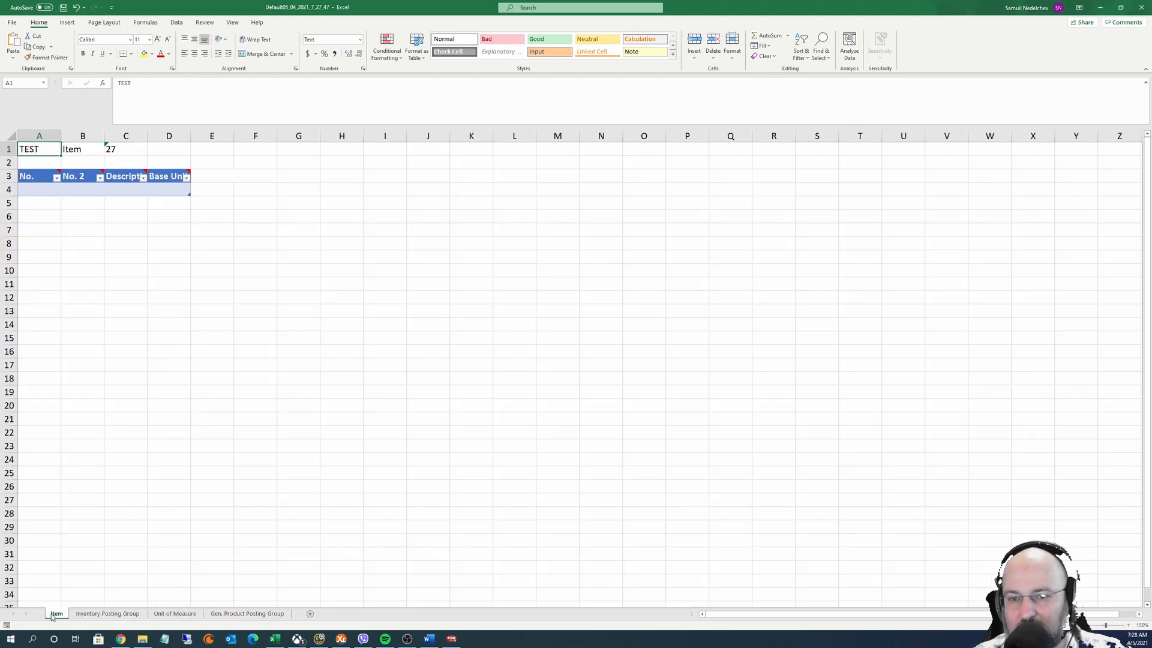
# Widen the Item sheet's columns B–D to show full headers, then review the other sheets
pyautogui.click(45, 188)
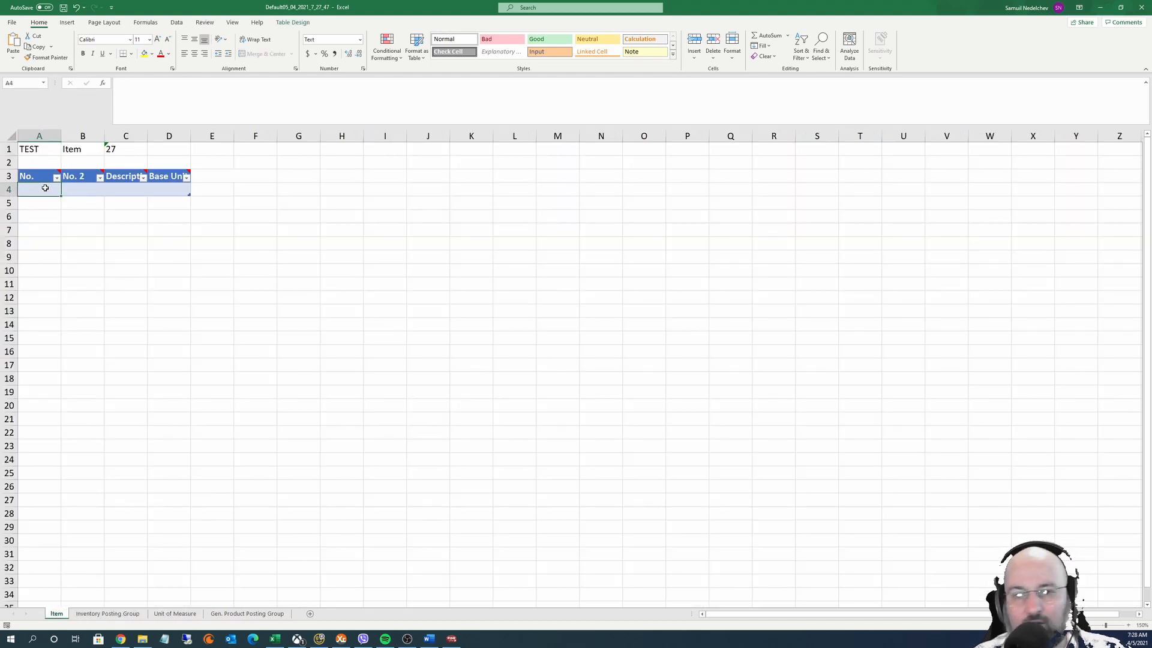
pyautogui.moveTo(63, 138); pyautogui.dragTo(400, 135)
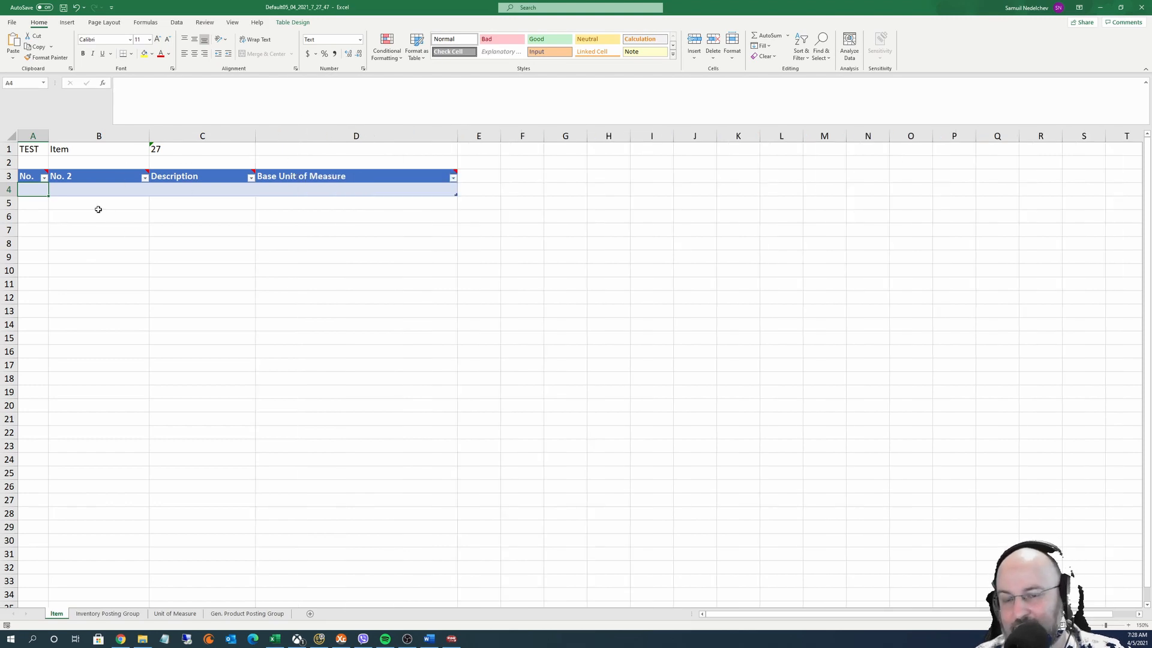
pyautogui.click(122, 614)
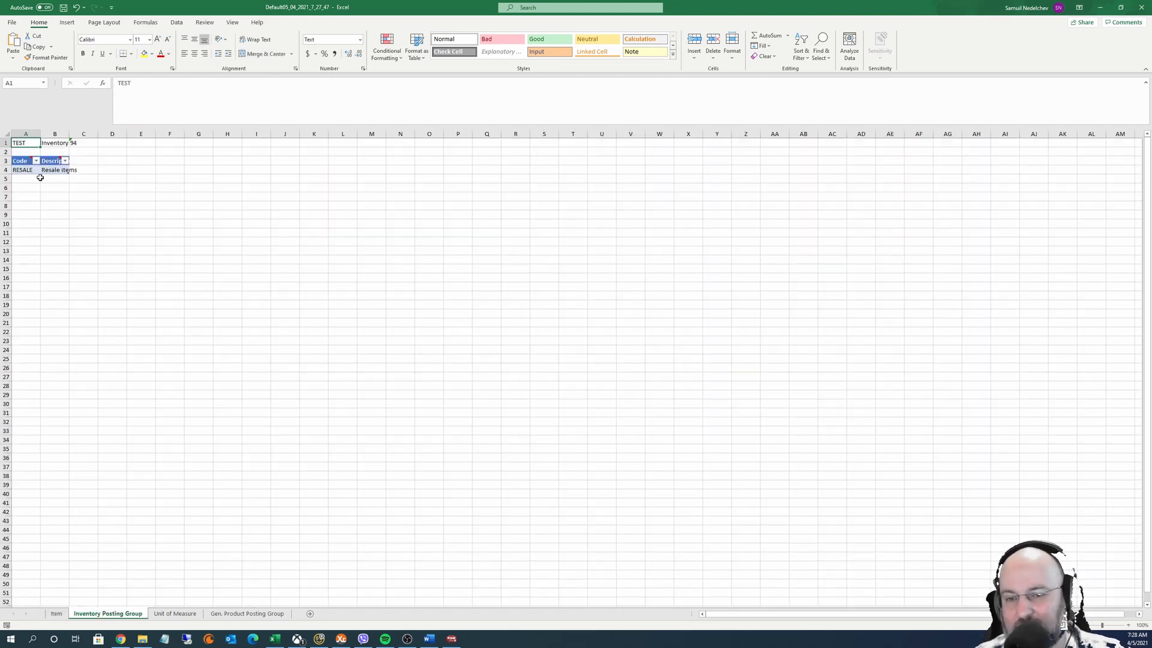
pyautogui.click(175, 614)
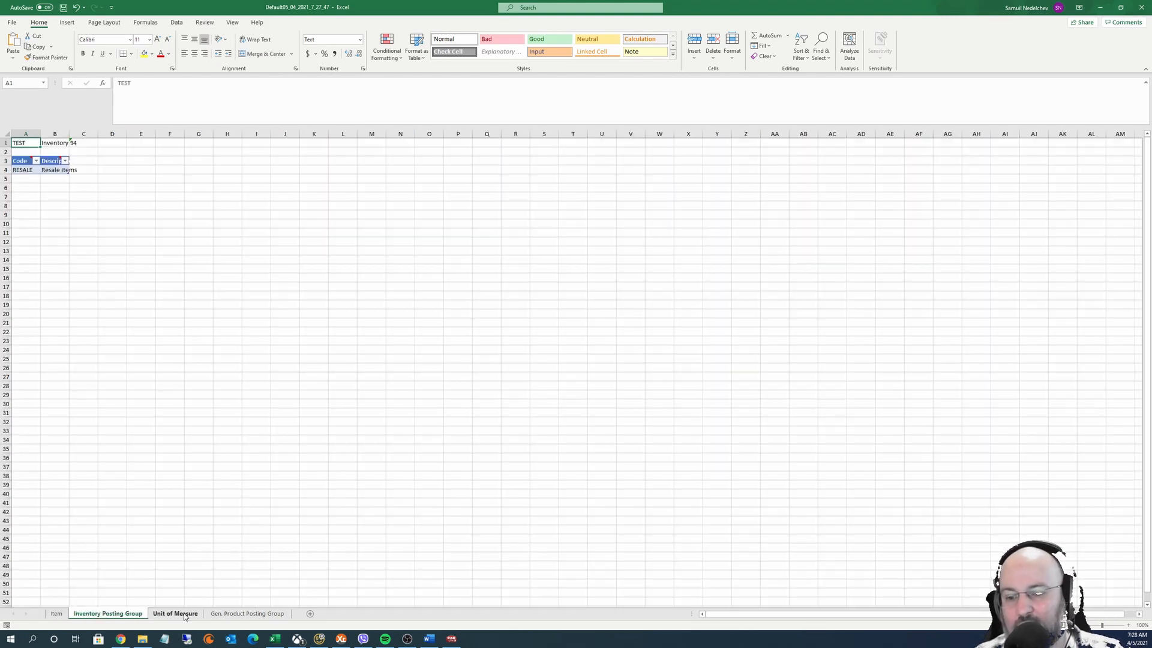
pyautogui.click(247, 614)
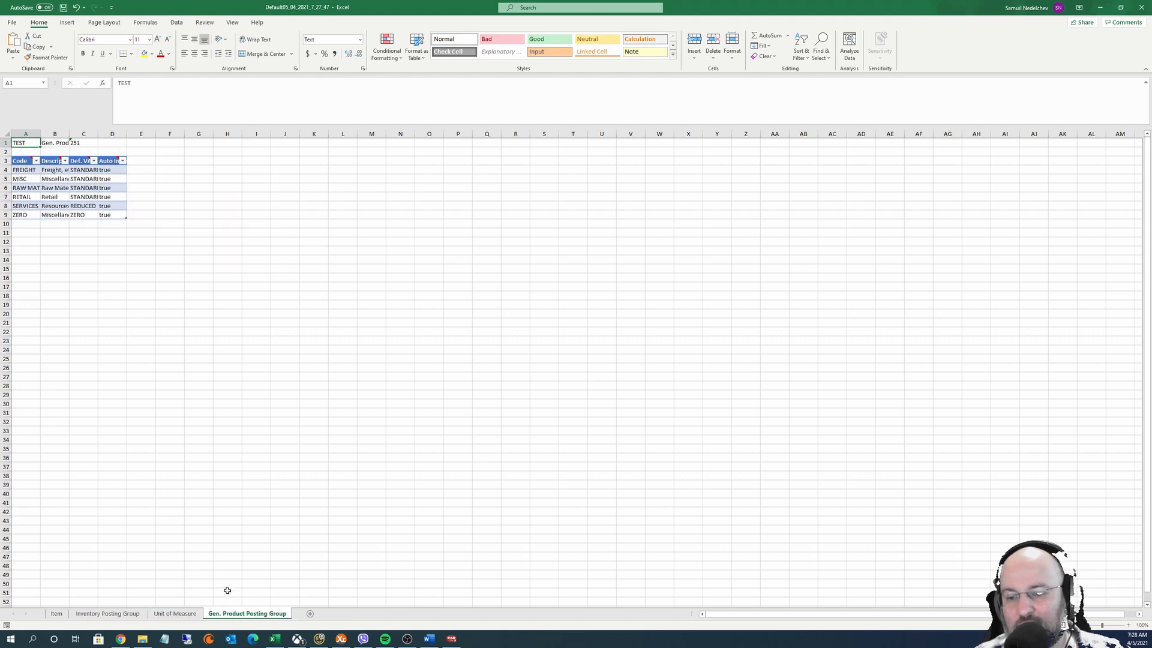
pyautogui.click(1128, 627)
pyautogui.click(1128, 627)
pyautogui.click(173, 617)
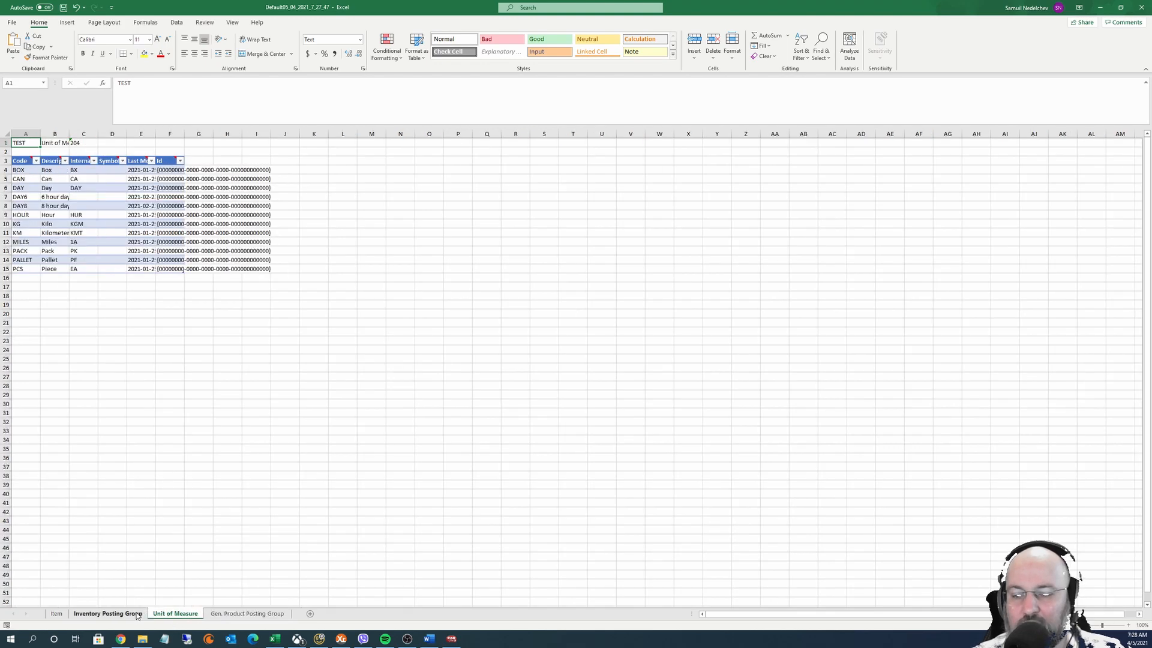
pyautogui.click(114, 616)
pyautogui.click(58, 614)
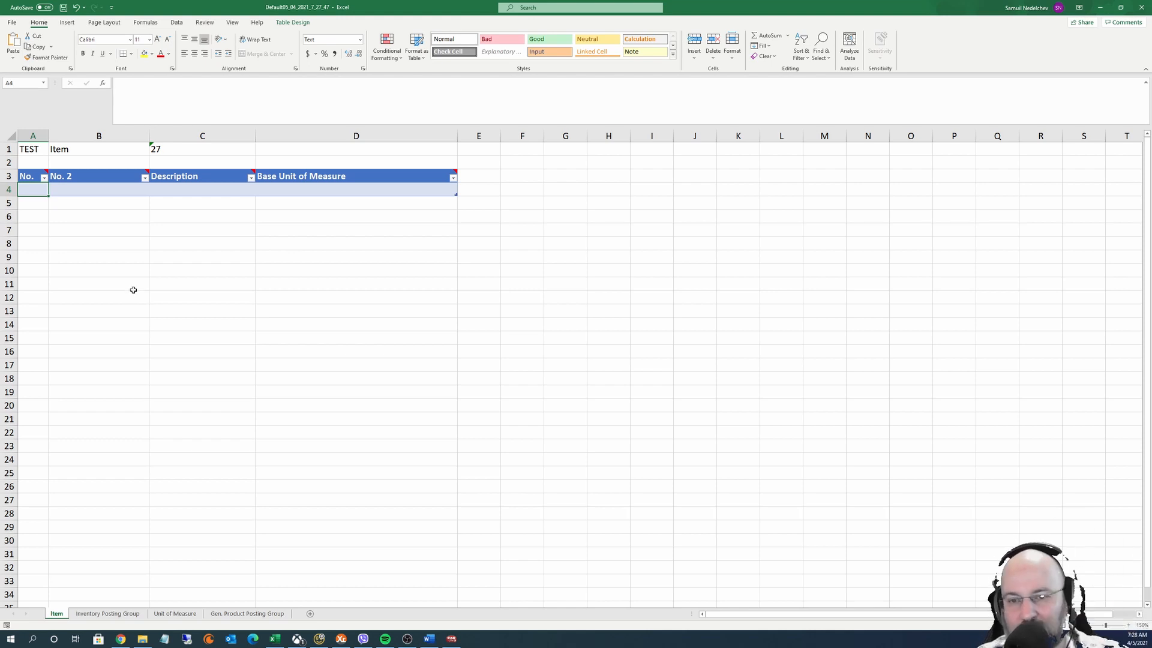
pyautogui.click(31, 149)
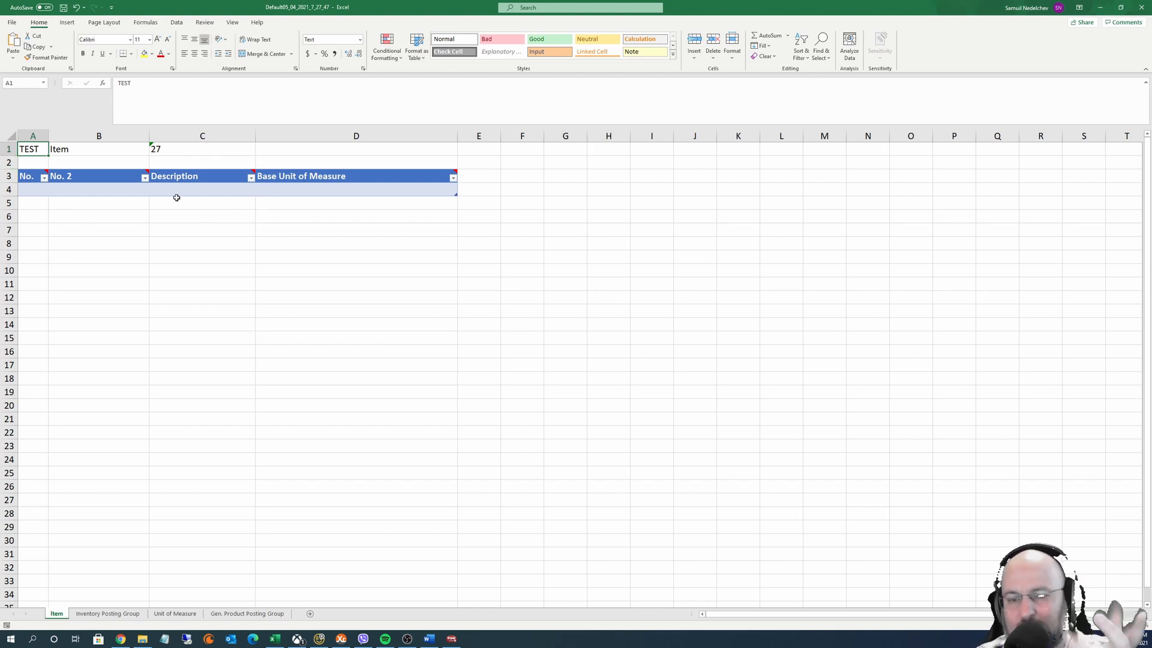
pyautogui.click(91, 176)
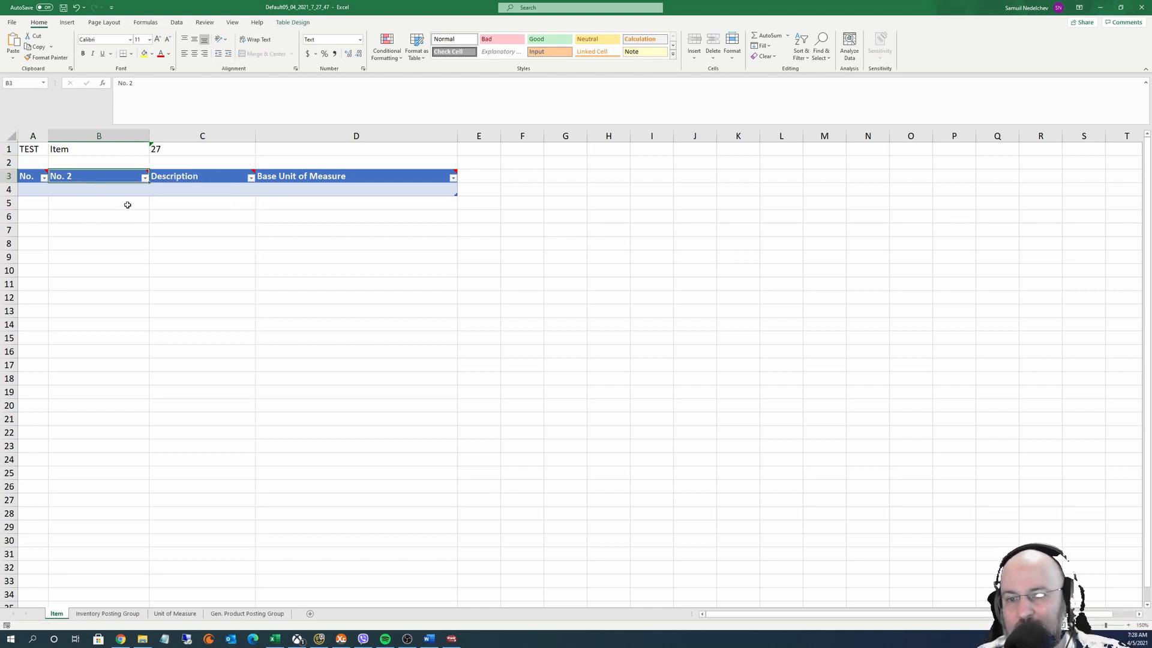
pyautogui.moveTo(27, 176); pyautogui.dragTo(329, 188)
pyautogui.click(325, 189)
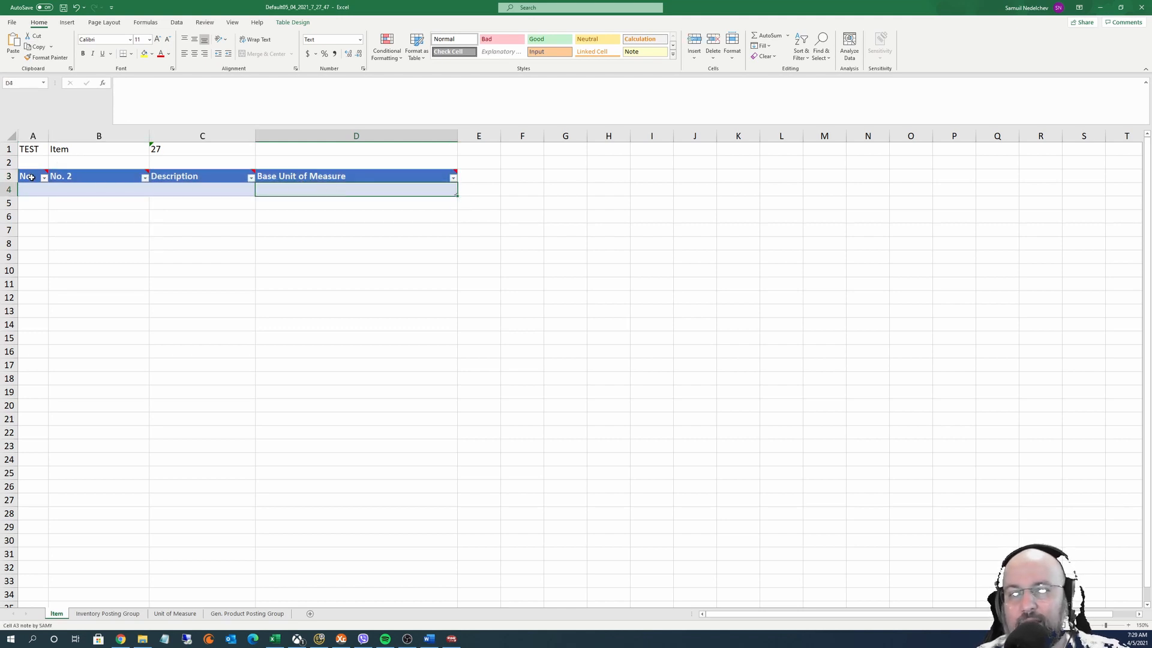
pyautogui.moveTo(31, 177)
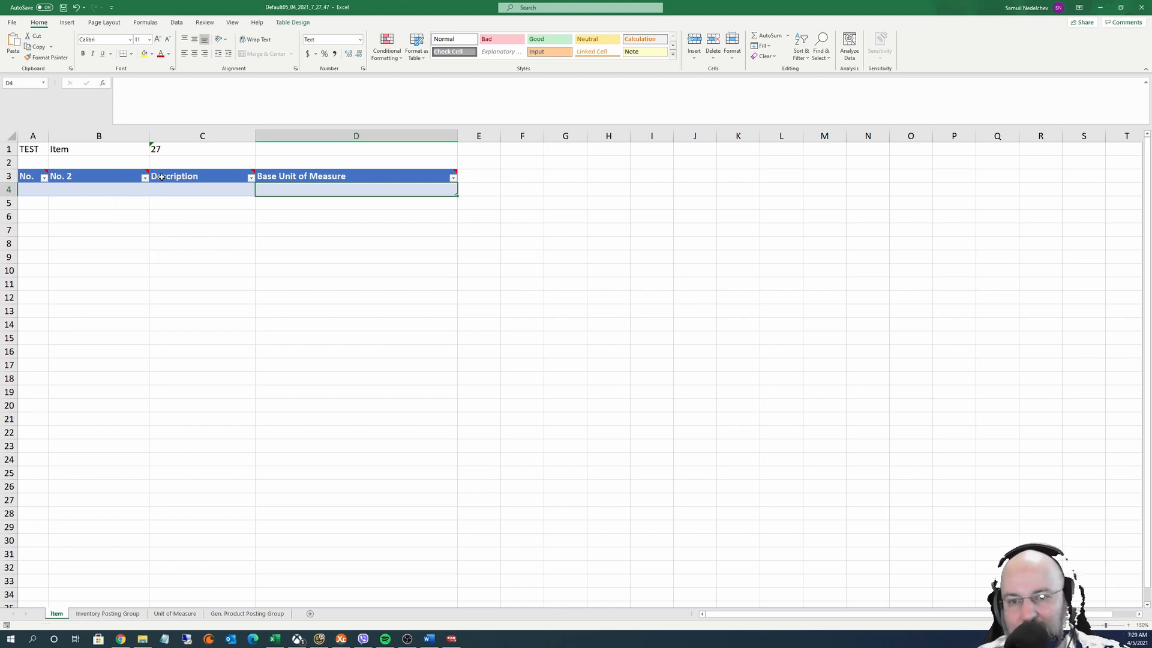
pyautogui.click(32, 190)
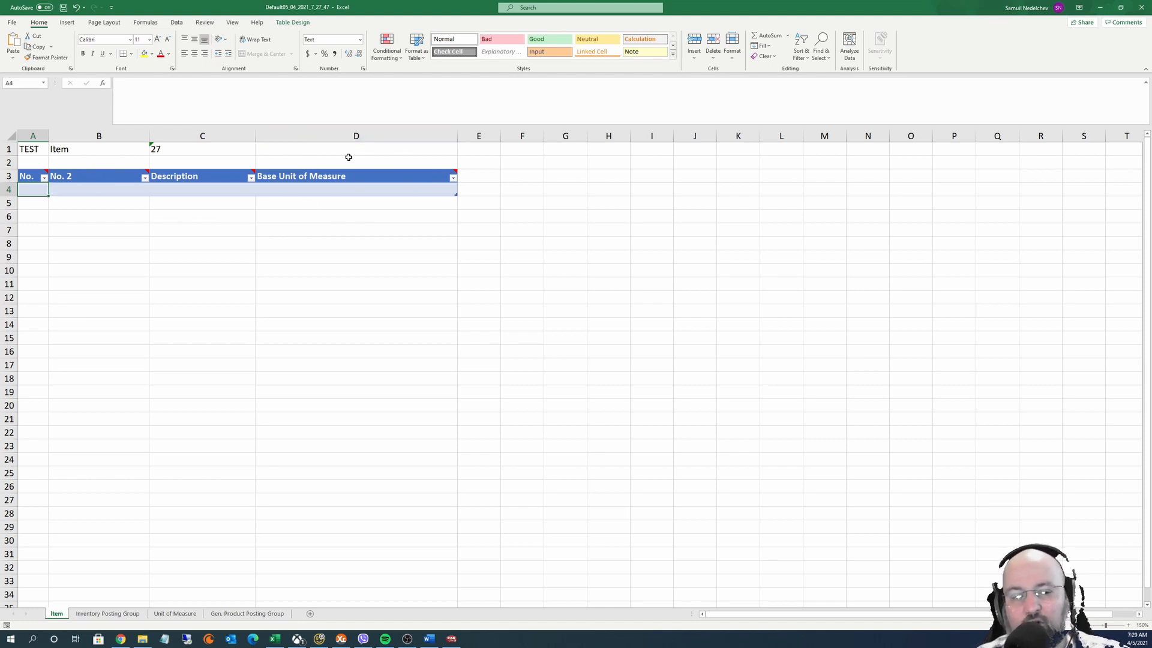
pyautogui.click(229, 188)
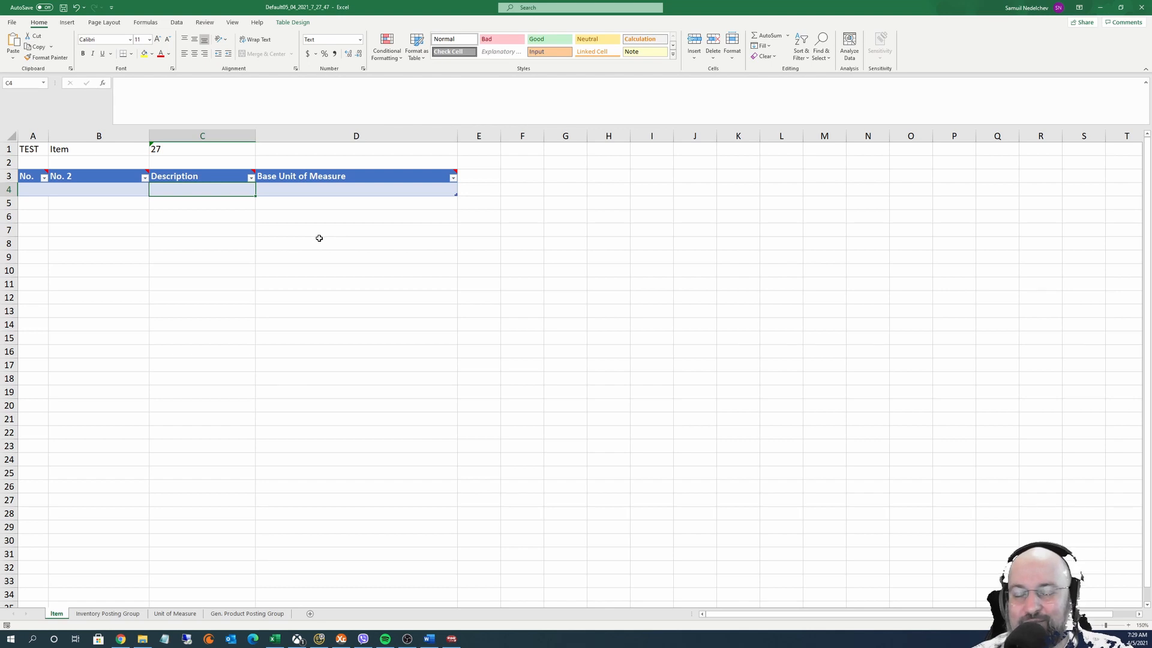
pyautogui.click(37, 193)
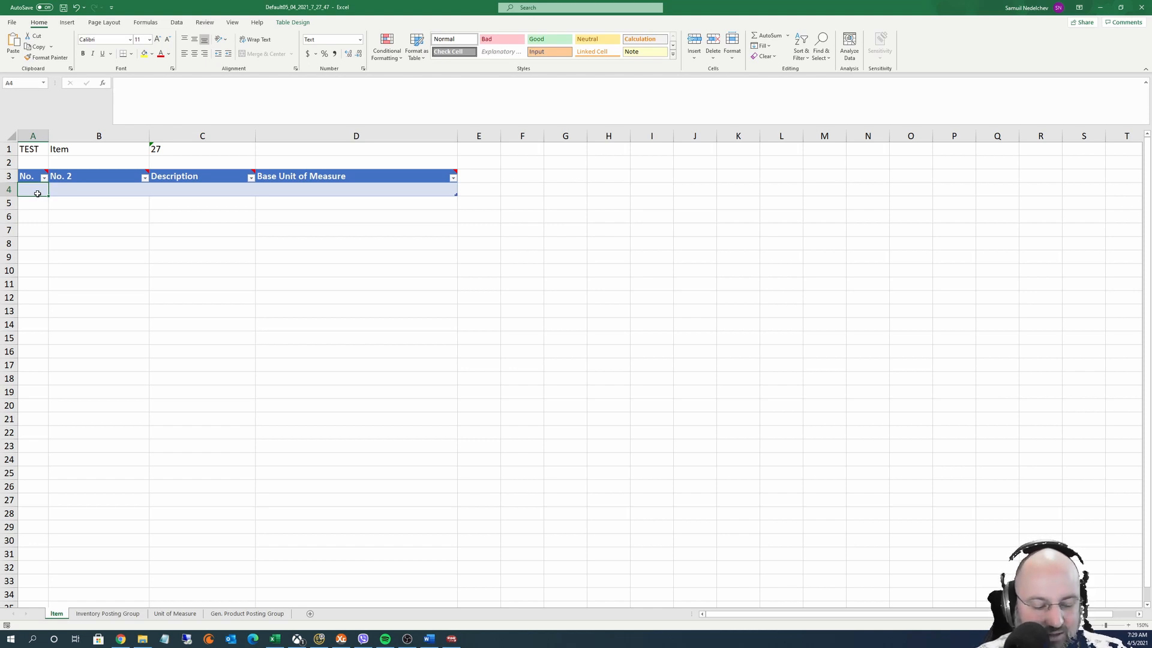
pyautogui.write('Samy1')
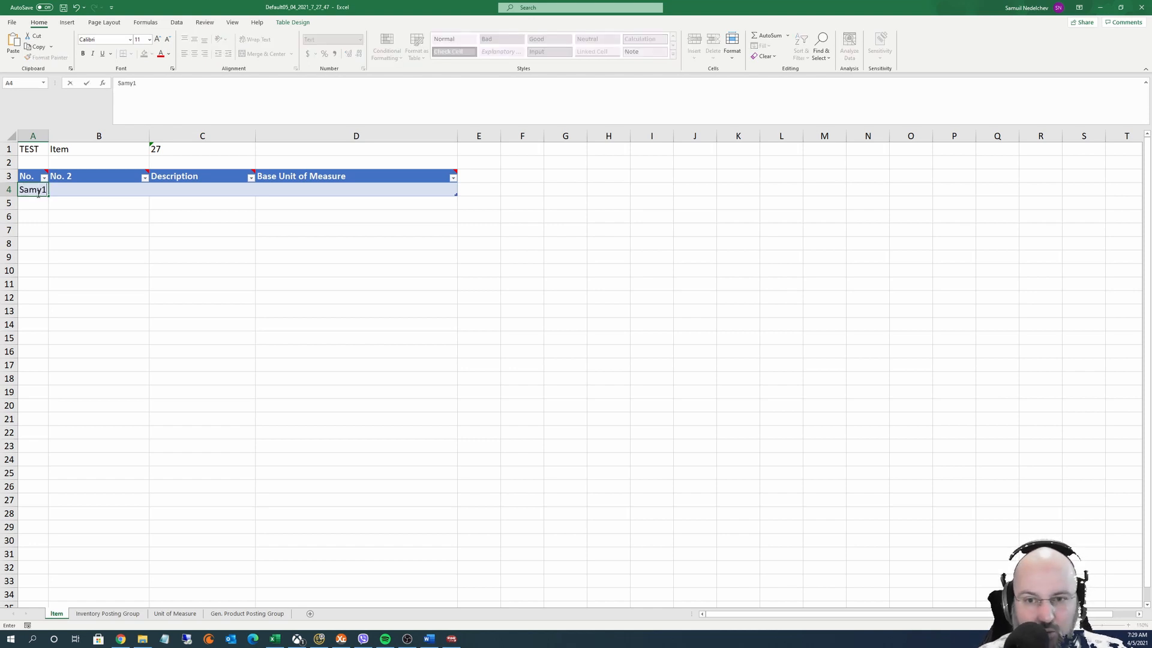
# Enter the two item numbers and No. 2 values 1 and 2
pyautogui.press('Return')
pyautogui.write('Samy1')
pyautogui.press('Up')
pyautogui.press('Up')
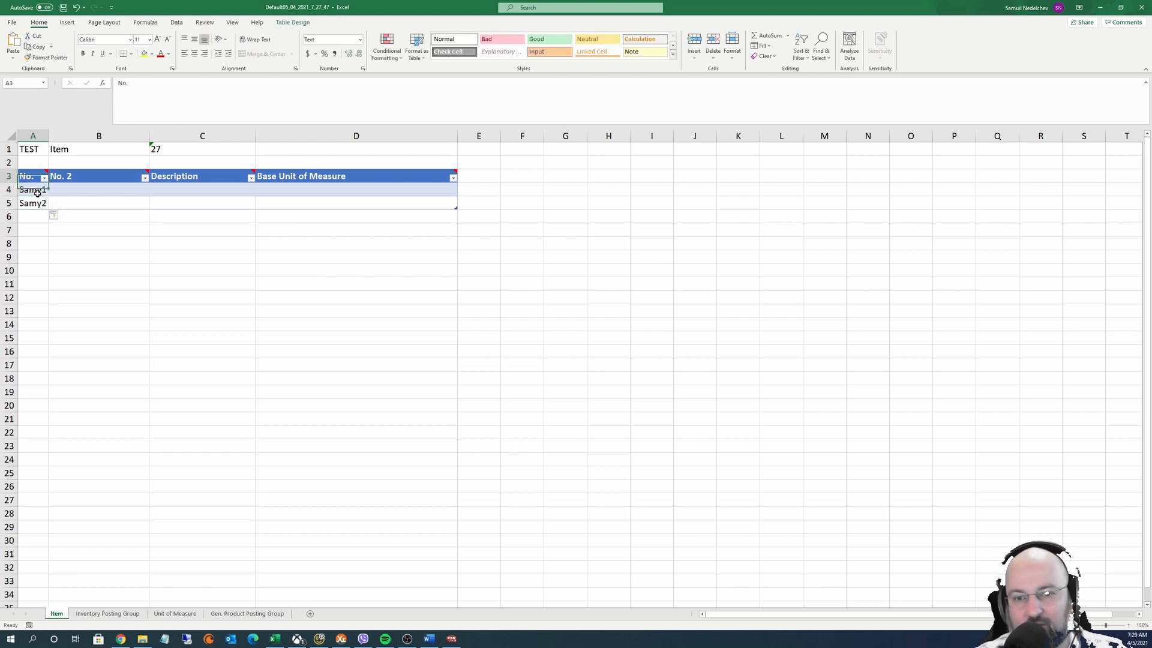
pyautogui.press('Down')
pyautogui.press('Right')
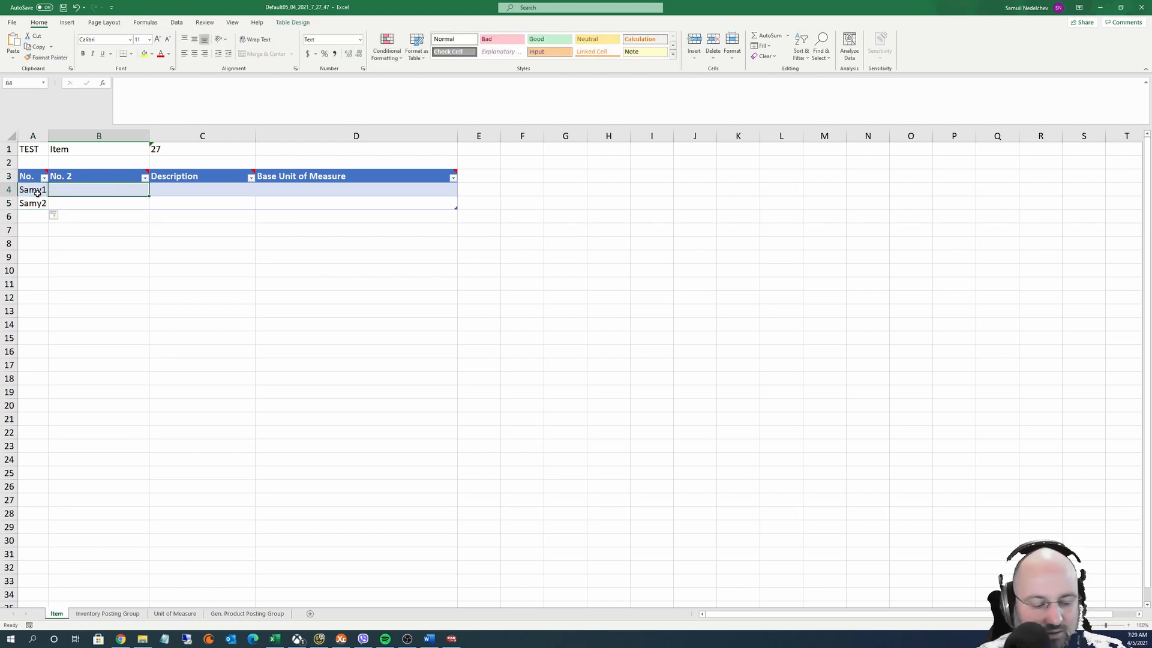
pyautogui.write('2')
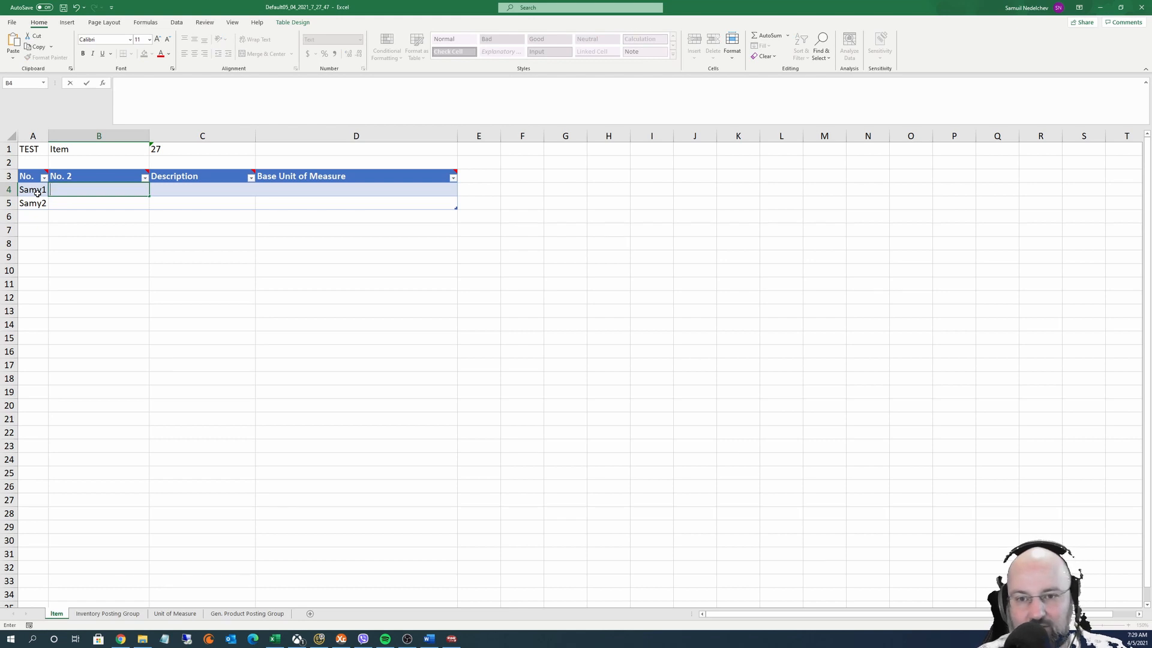
pyautogui.write('1')
pyautogui.press('Return')
pyautogui.write('2')
pyautogui.press('Up')
# Fill in the test-item descriptions ending in 1 and 2 for both rows
pyautogui.press('Right')
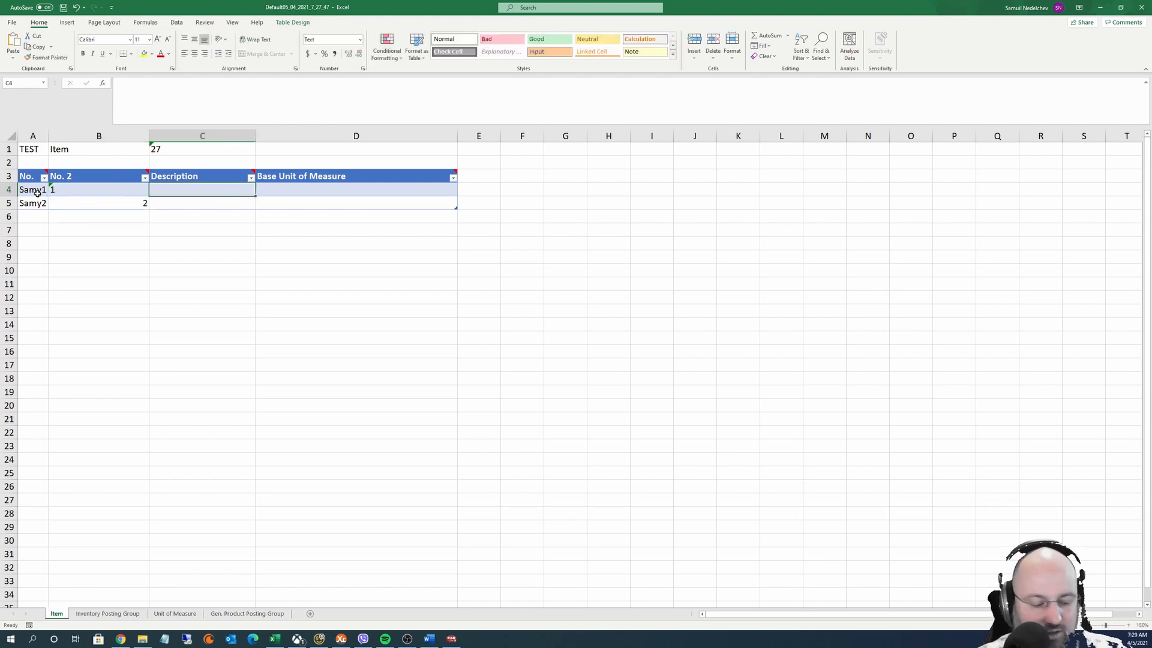
pyautogui.write("Samy's test")
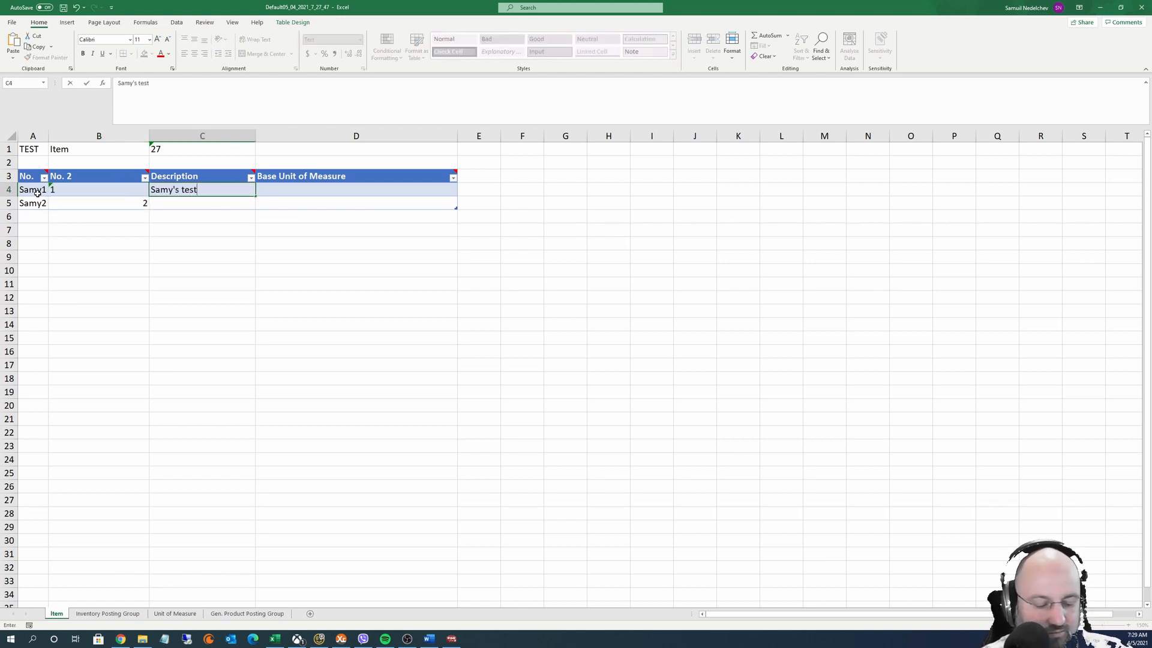
pyautogui.write(' item 1')
pyautogui.press('Return')
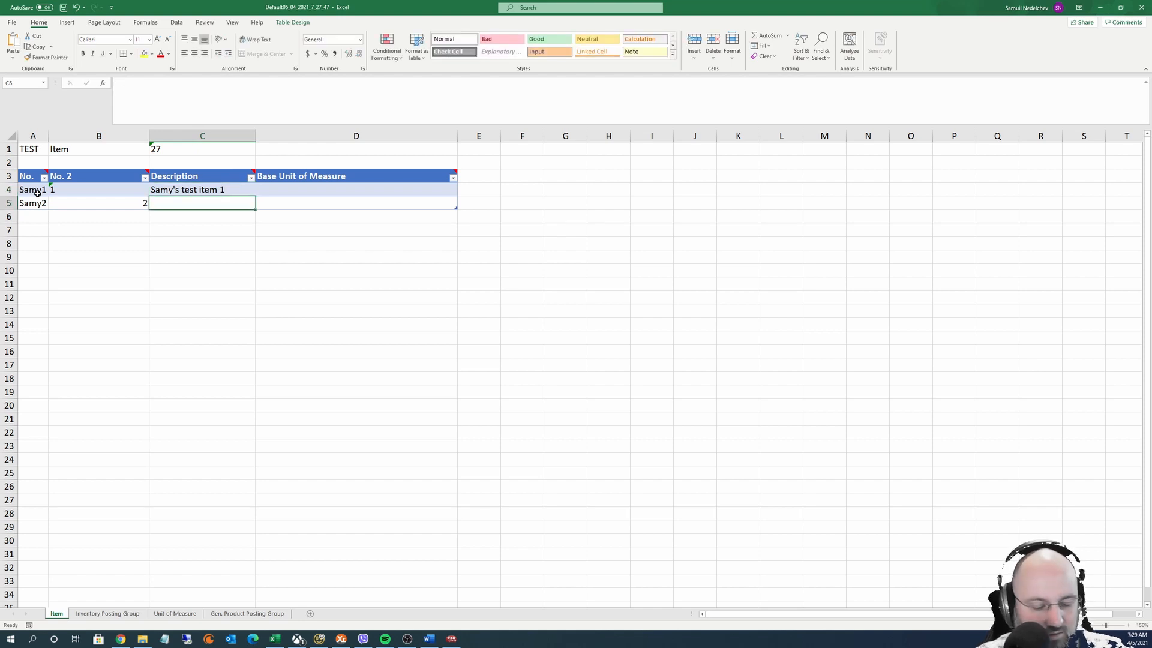
pyautogui.hotkey('ctrl', 'd')
pyautogui.press('F2')
pyautogui.press('BackSpace')
pyautogui.write('2')
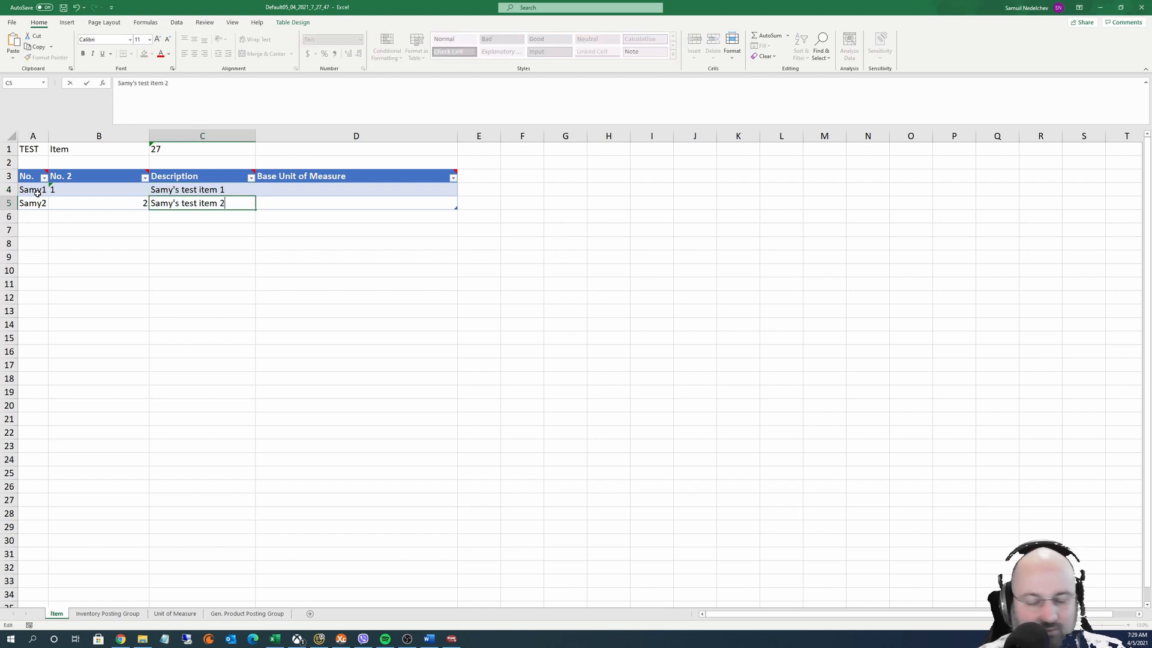
pyautogui.press('Return')
# Set the two items' base units of measure to PCS and BOX
pyautogui.press('Up')
pyautogui.press('Up')
pyautogui.press('Right')
pyautogui.write('PCS')
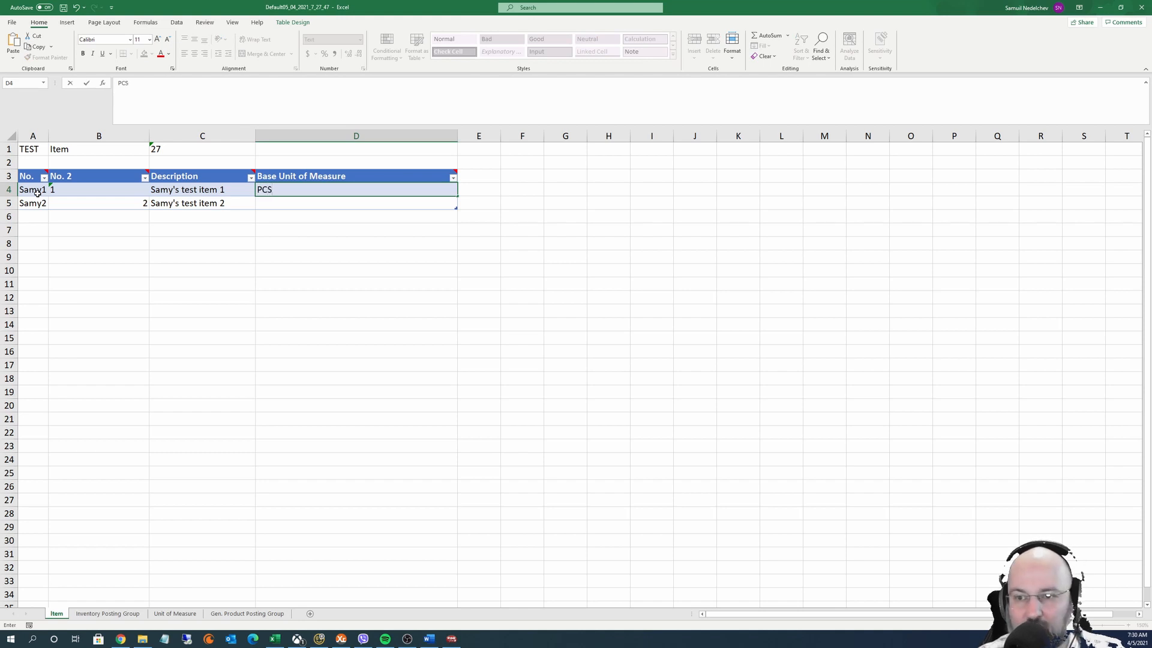
pyautogui.press('Return')
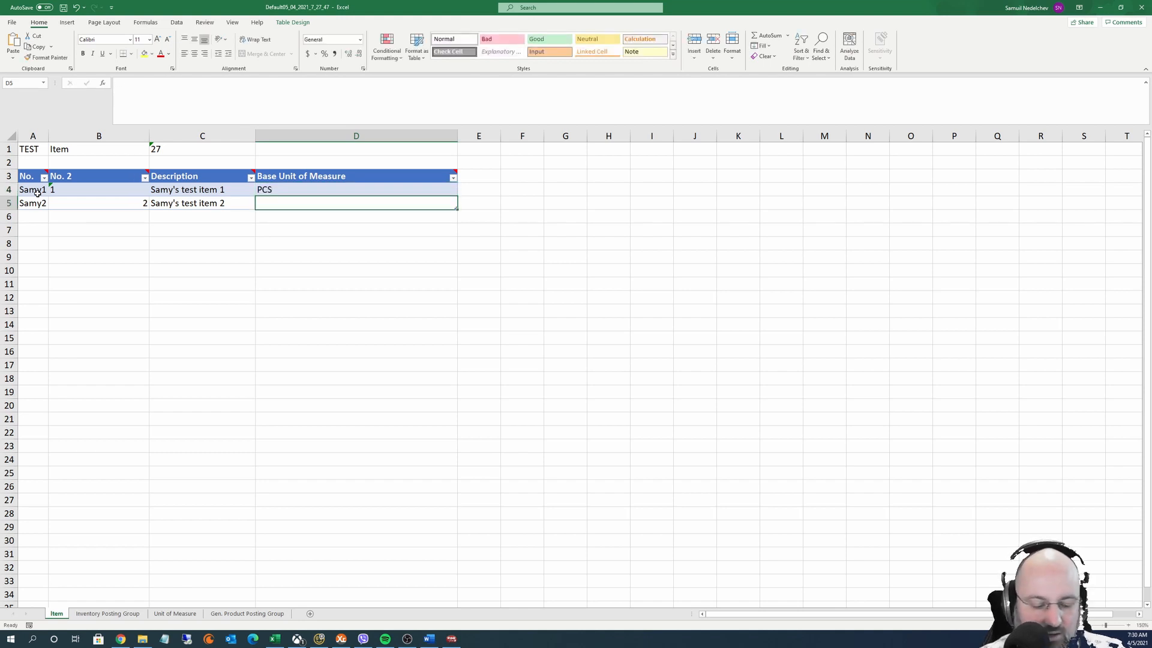
pyautogui.write('BOX')
pyautogui.hotkey('ctrl', 'Return')
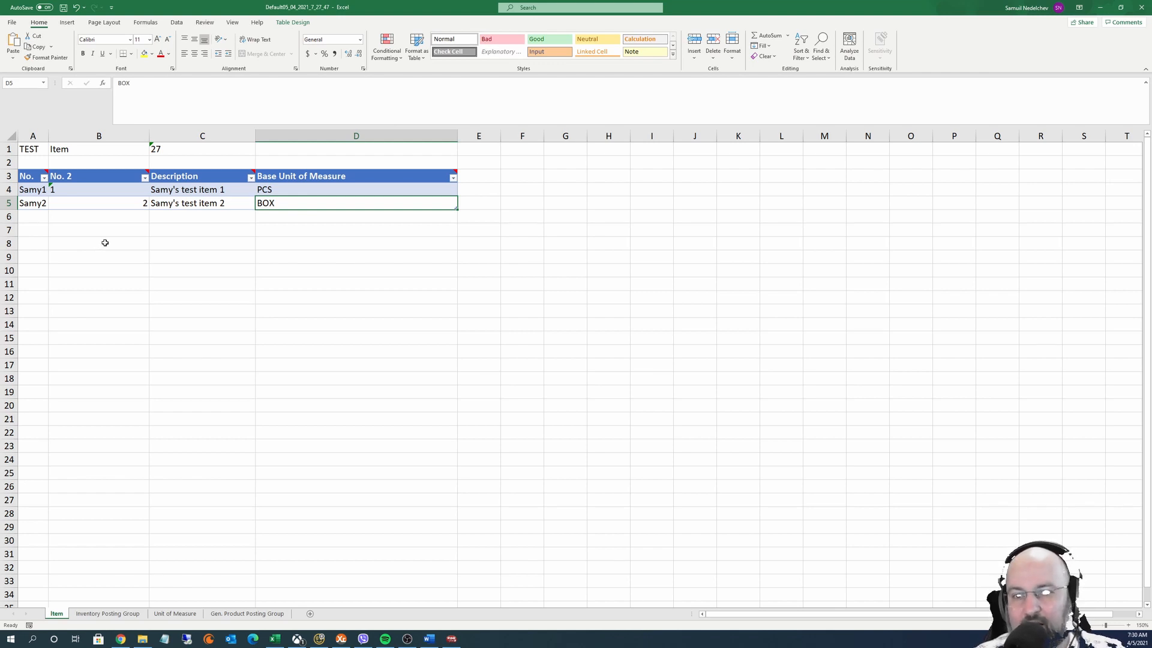
# Review the item numbers in A4 and A5, then switch to the Unit of Measure sheet
pyautogui.moveTo(28, 178)
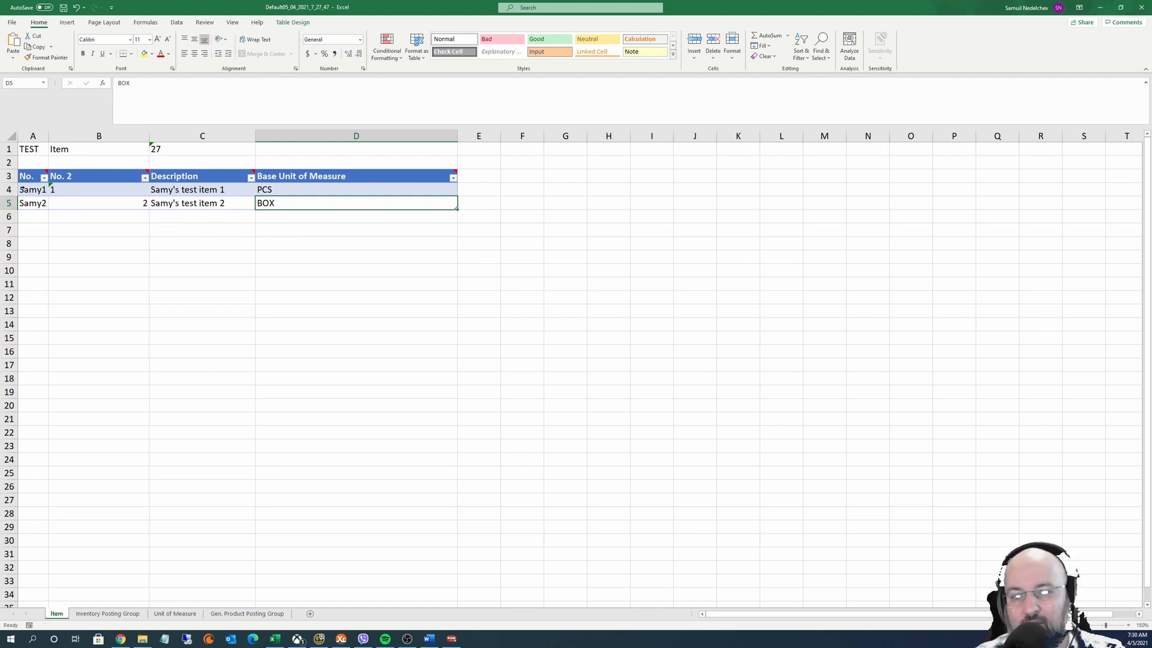
pyautogui.click(33, 192)
pyautogui.click(32, 201)
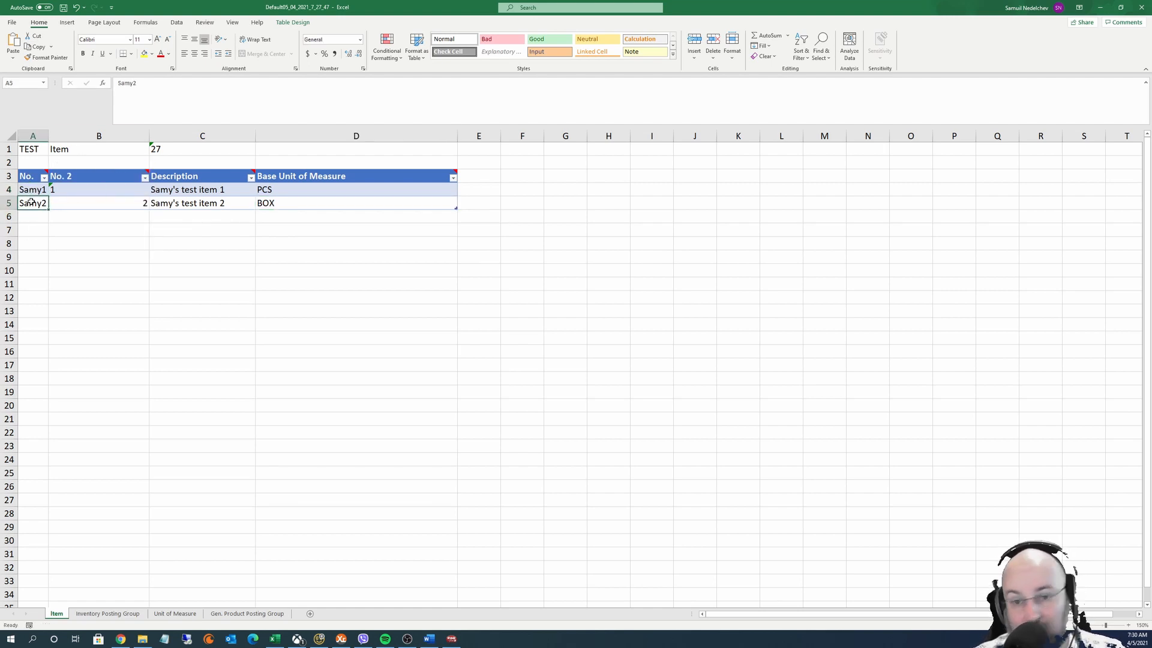
pyautogui.click(31, 192)
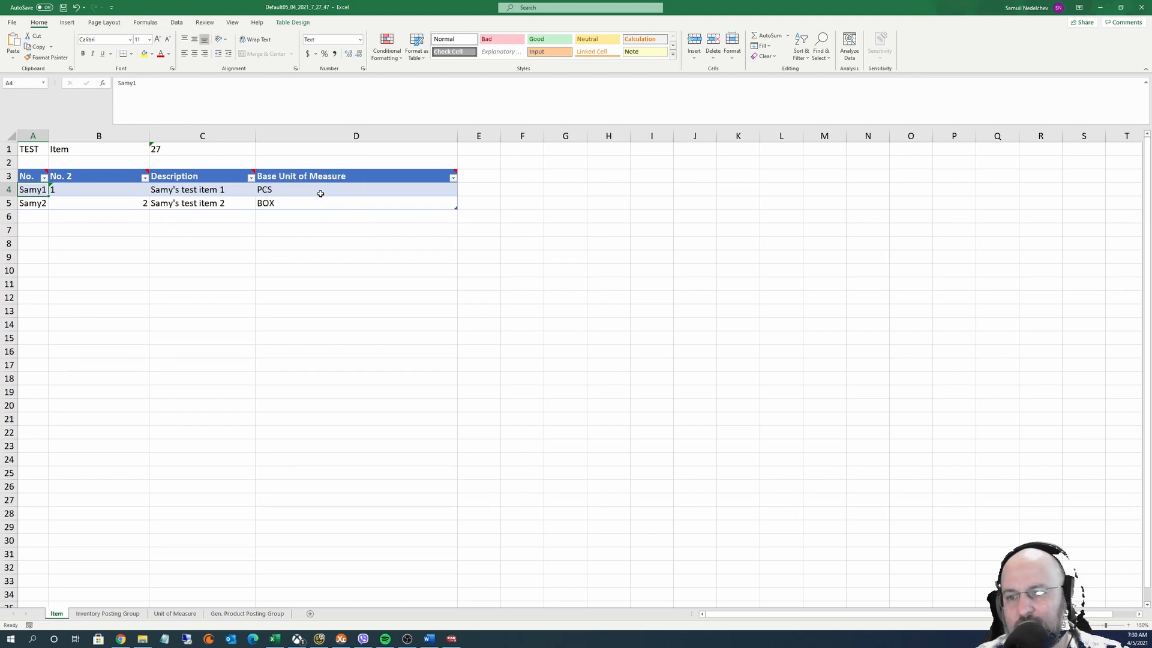
pyautogui.moveTo(315, 178)
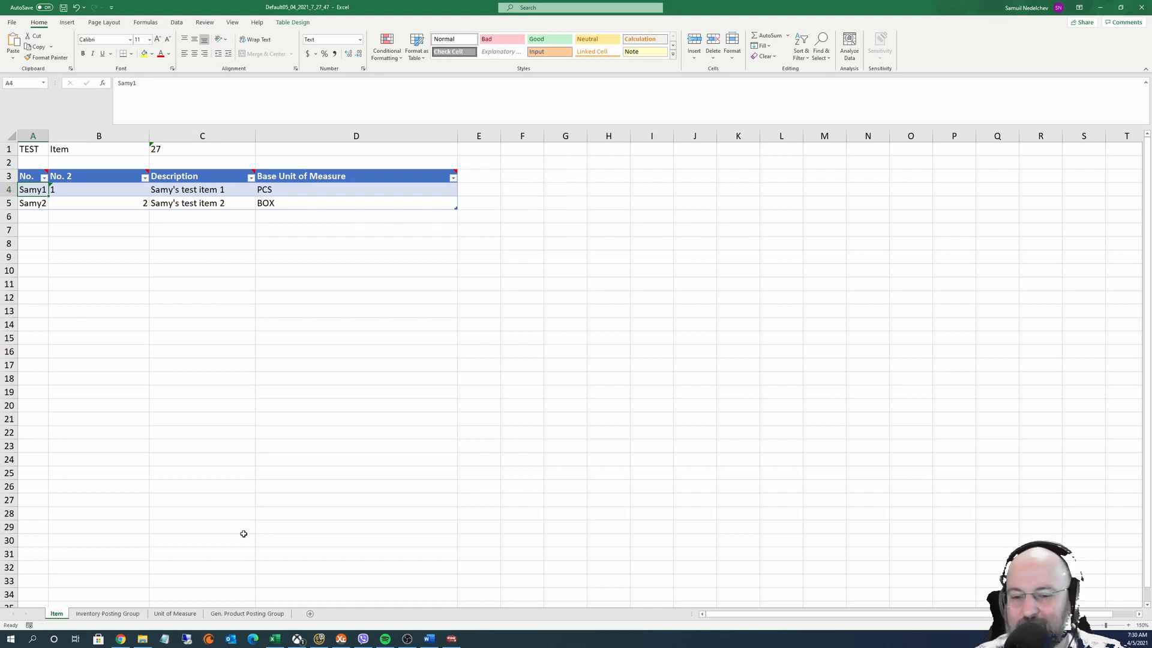
pyautogui.click(199, 617)
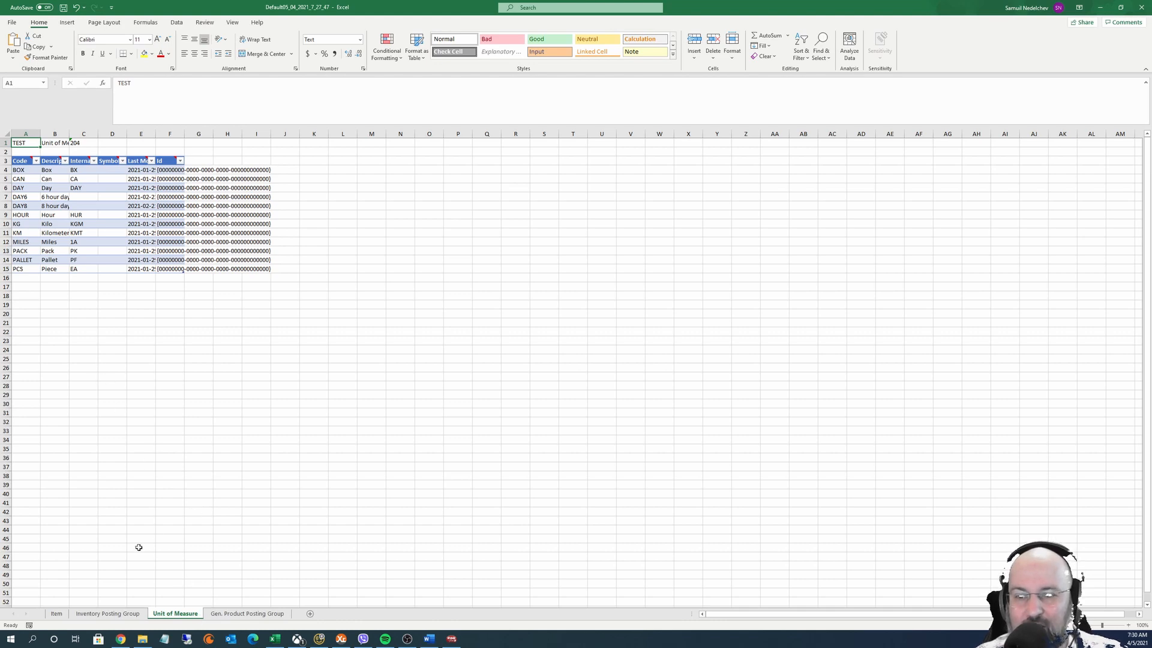
# Move from the Inventory Posting Group sheet to the Gen. Product Posting Group sheet (FREIGHT to ZERO)
pyautogui.click(108, 613)
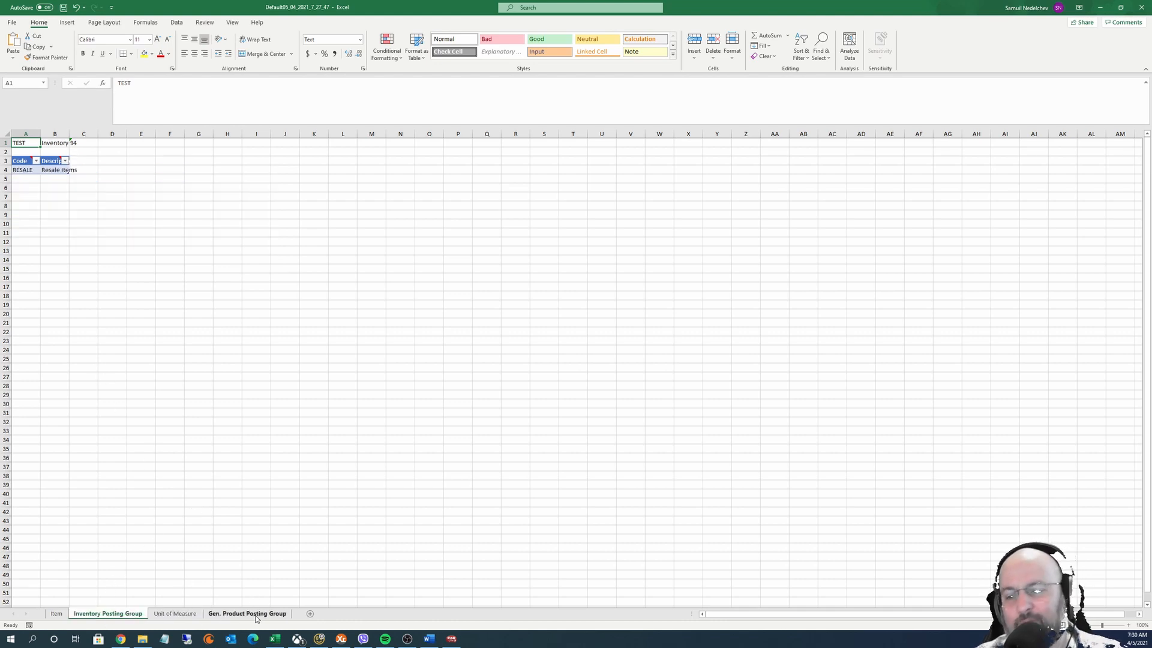
pyautogui.click(255, 614)
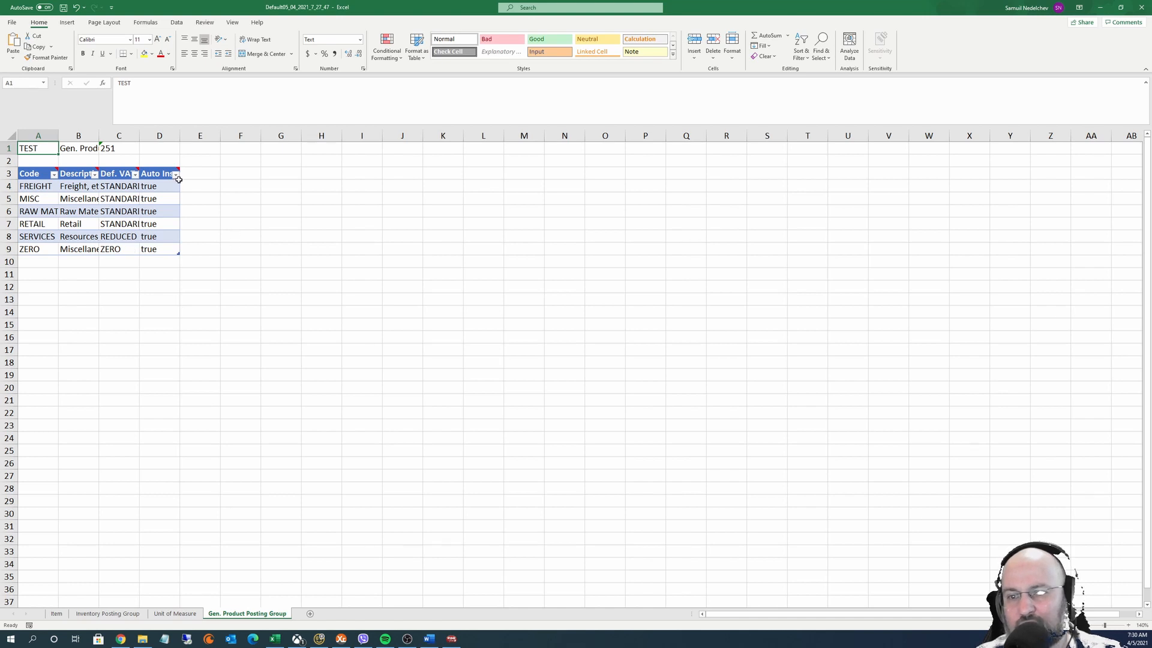
pyautogui.moveTo(160, 172)
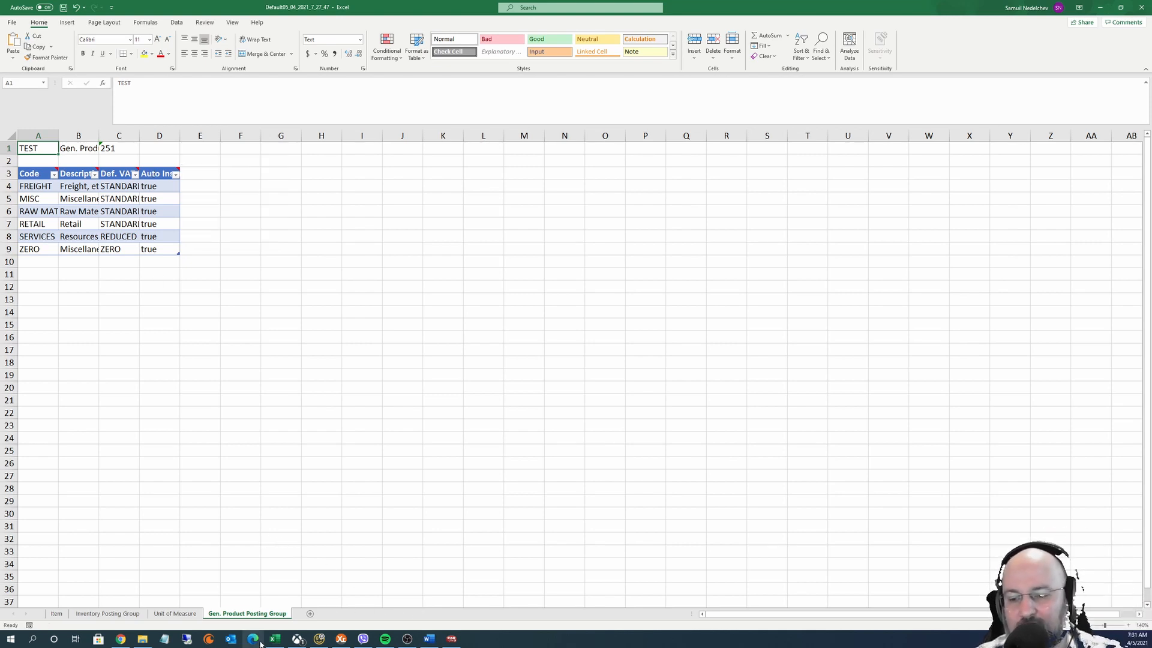
# Close Excel without saving, then include and validate the Item table's Type field
pyautogui.click(1141, 7)
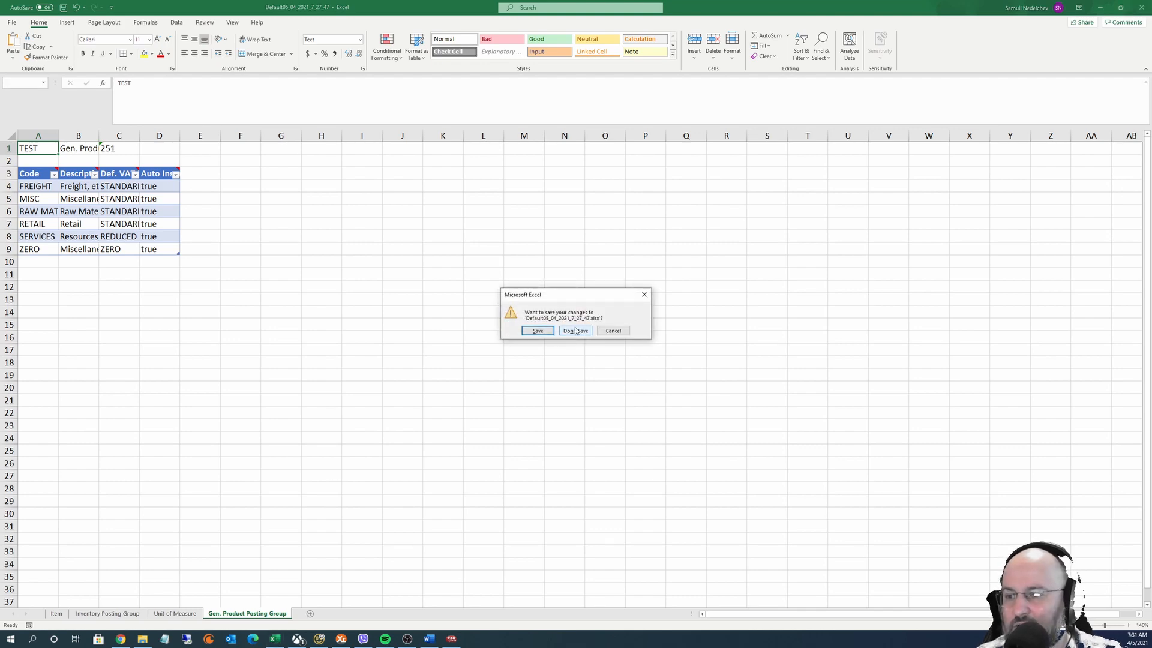
pyautogui.click(575, 330)
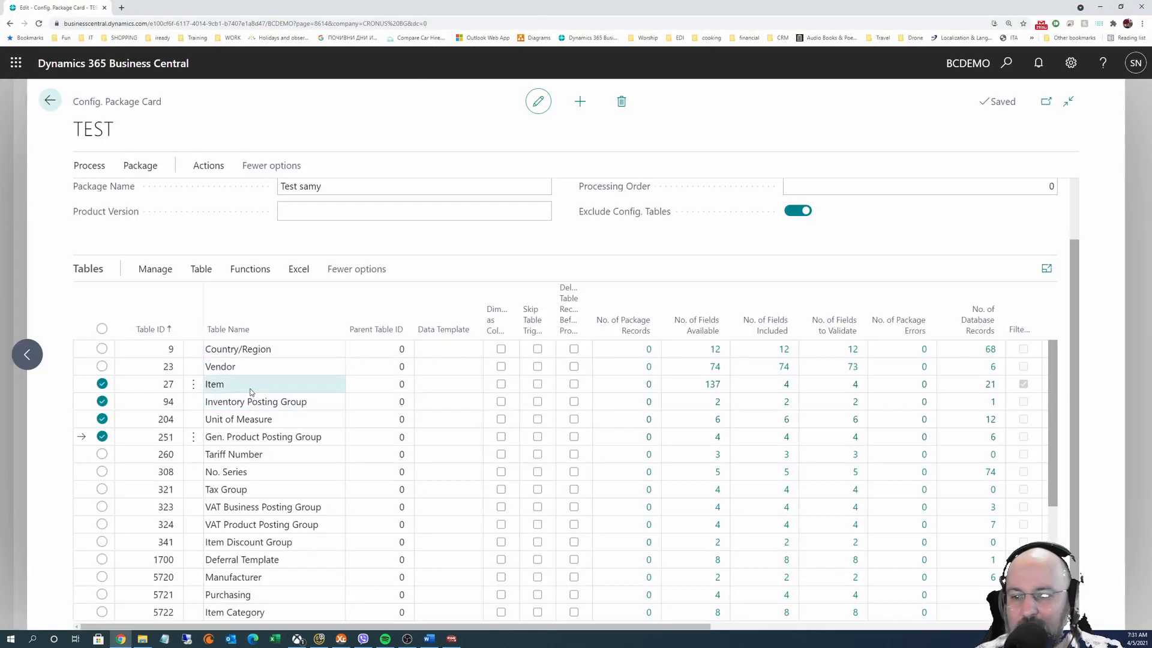
pyautogui.click(251, 390)
pyautogui.click(201, 269)
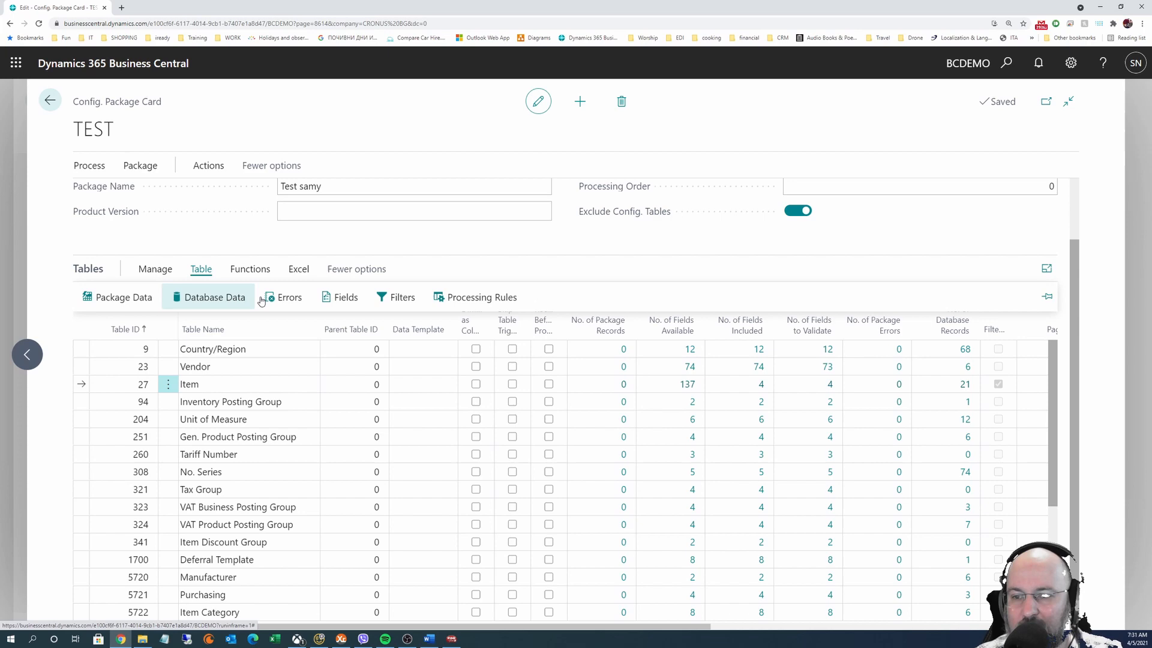
pyautogui.click(354, 299)
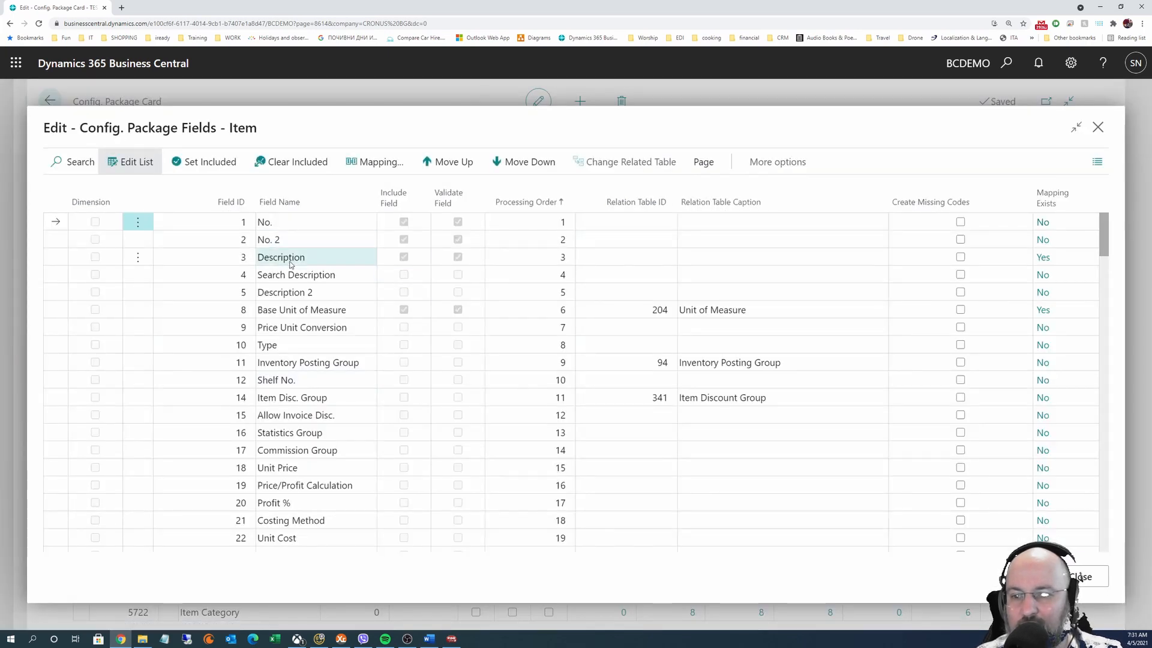
pyautogui.click(136, 168)
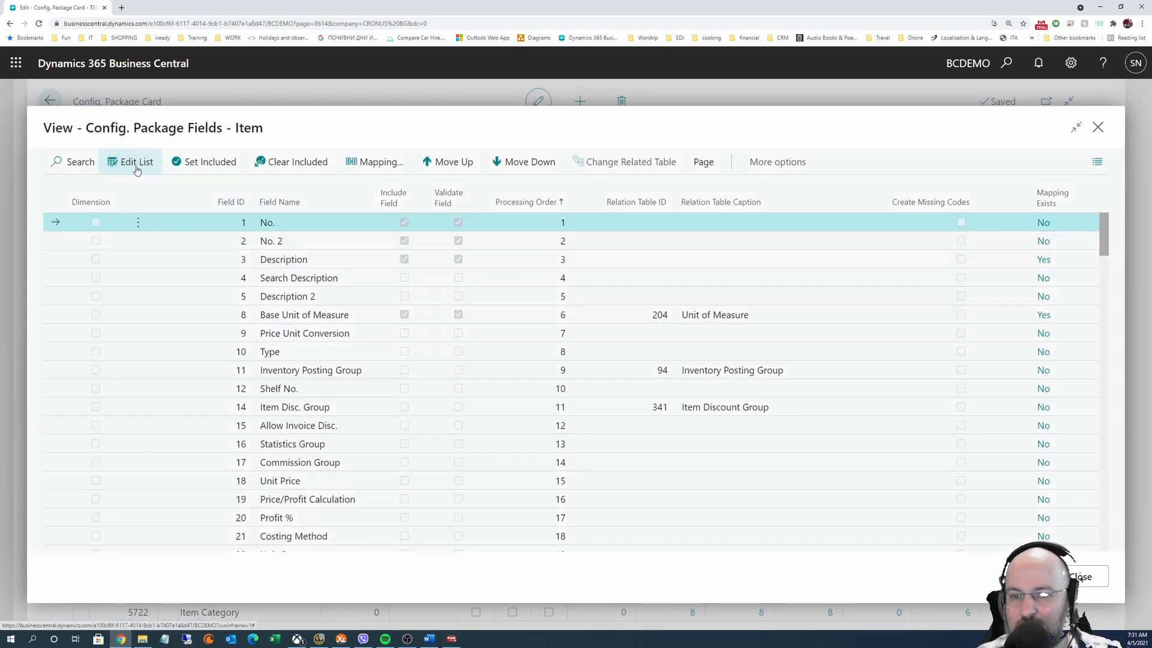
pyautogui.click(136, 168)
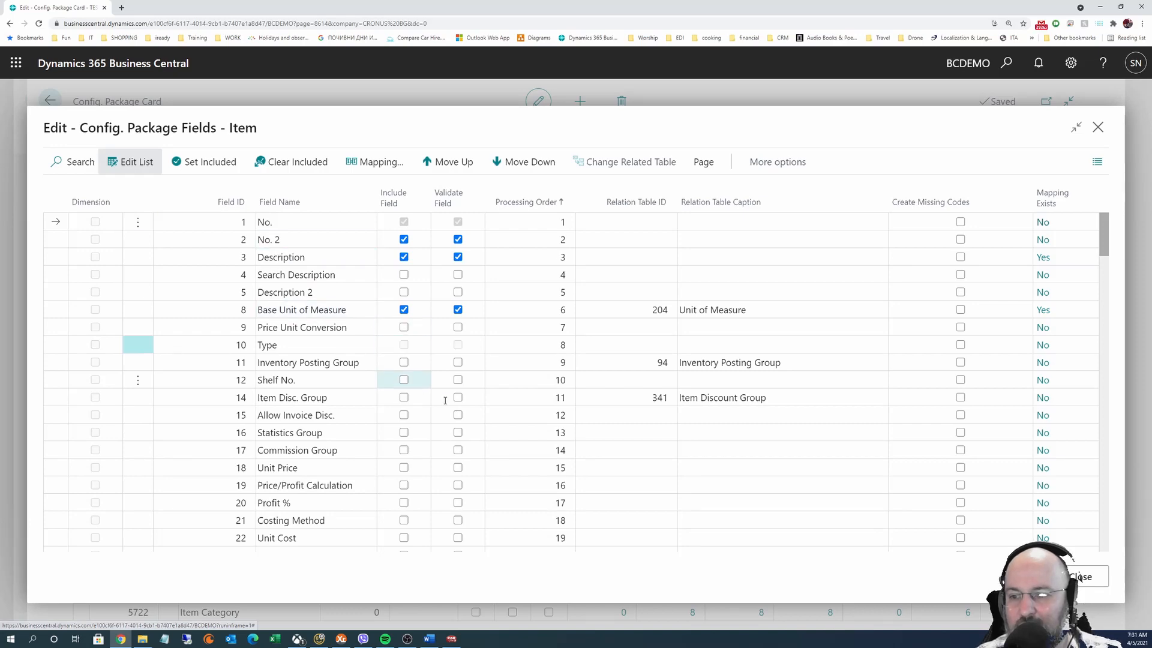
pyautogui.click(404, 345)
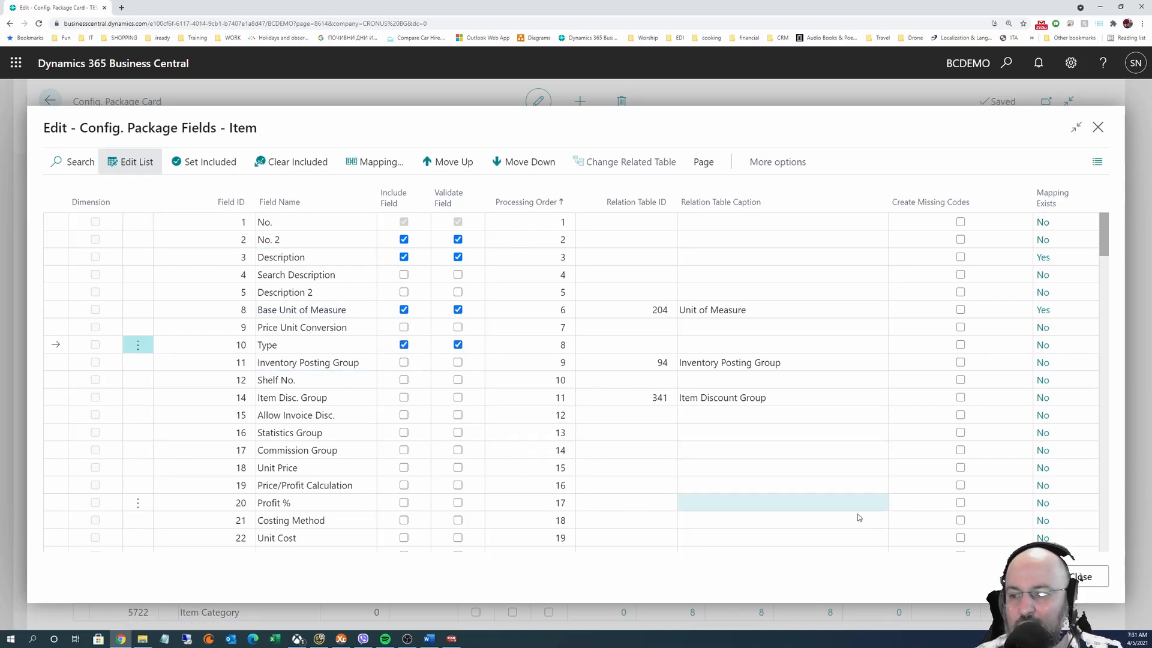
pyautogui.press('Escape')
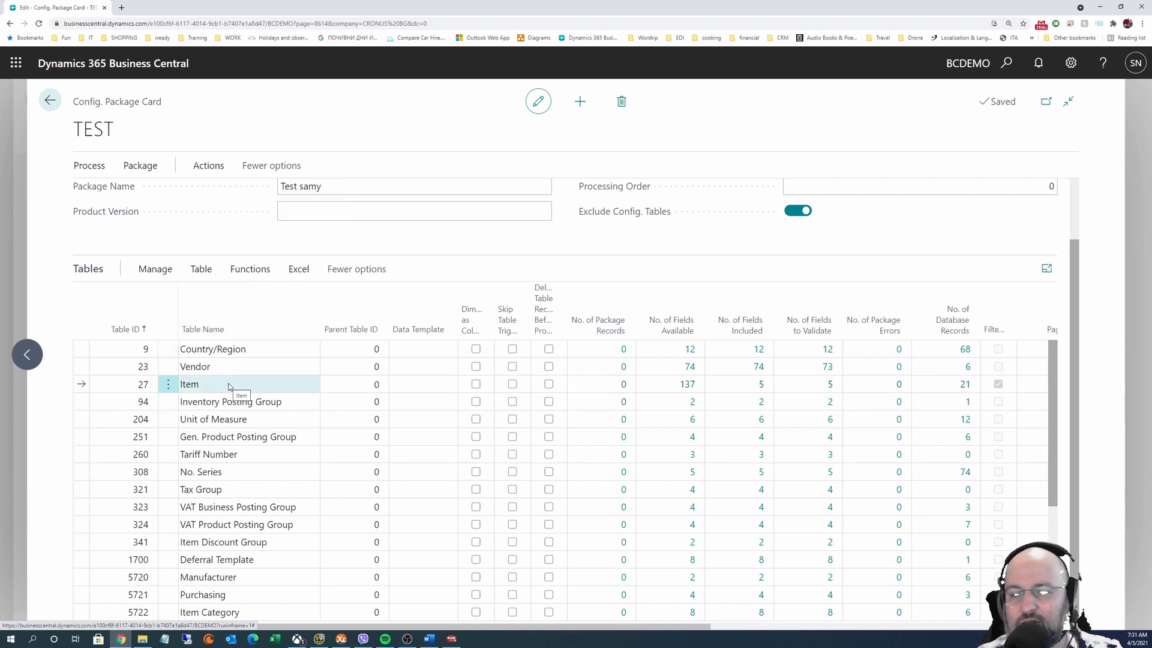
# Export only the Item table to a new Excel workbook and open the downloaded file
pyautogui.click(299, 269)
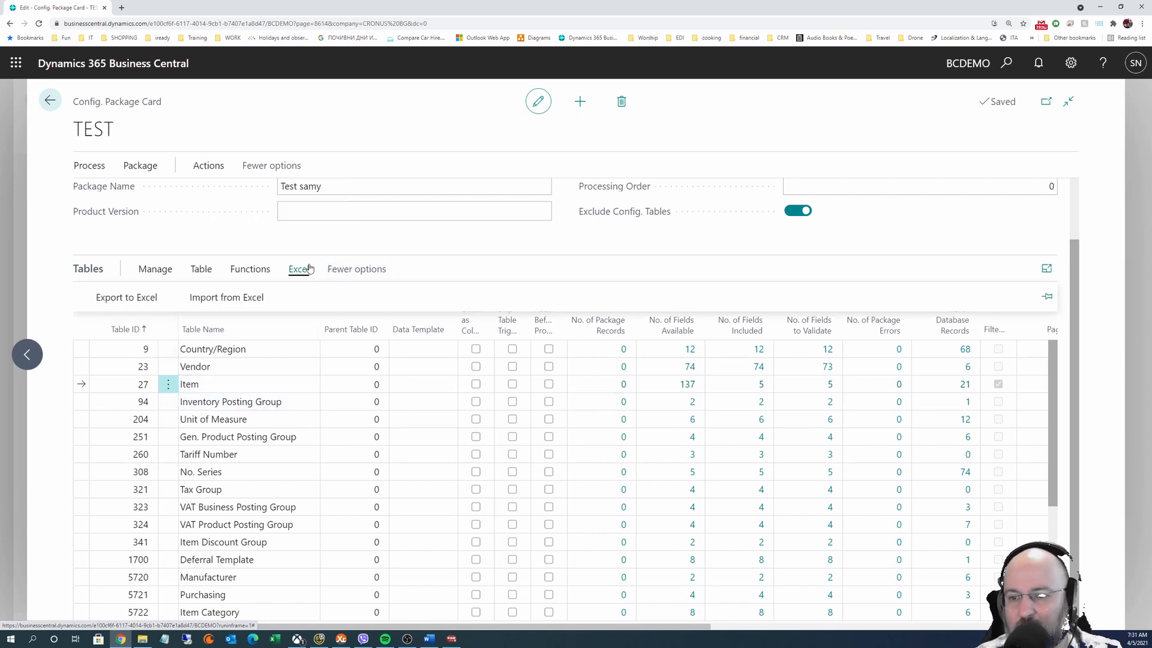
pyautogui.click(202, 298)
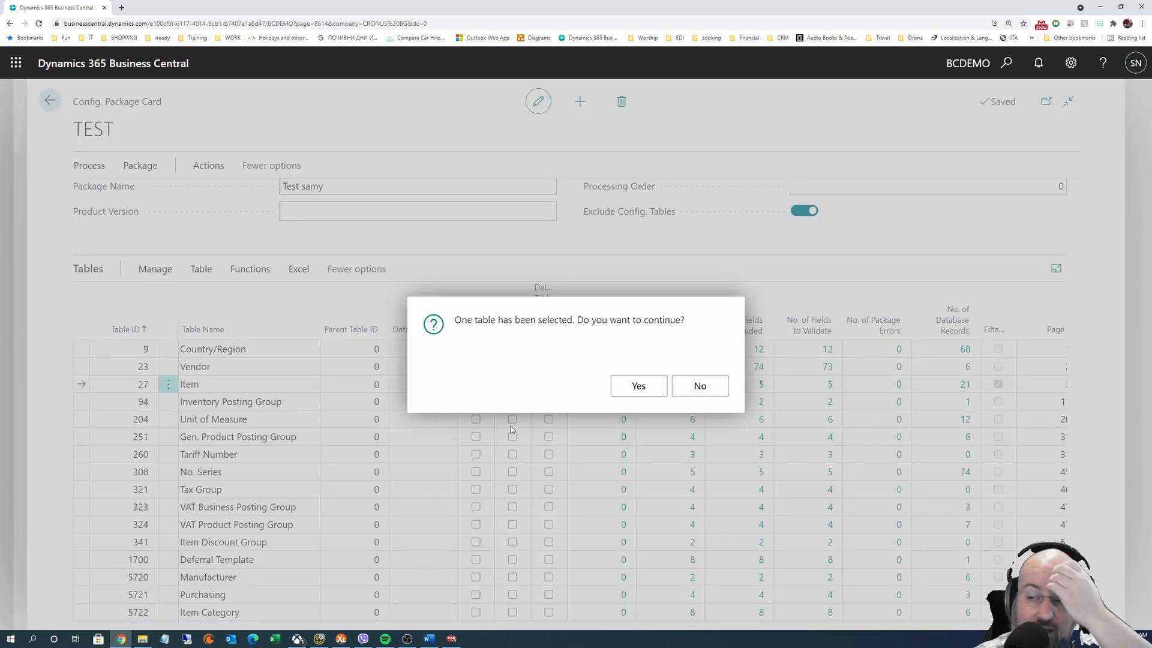
pyautogui.click(633, 391)
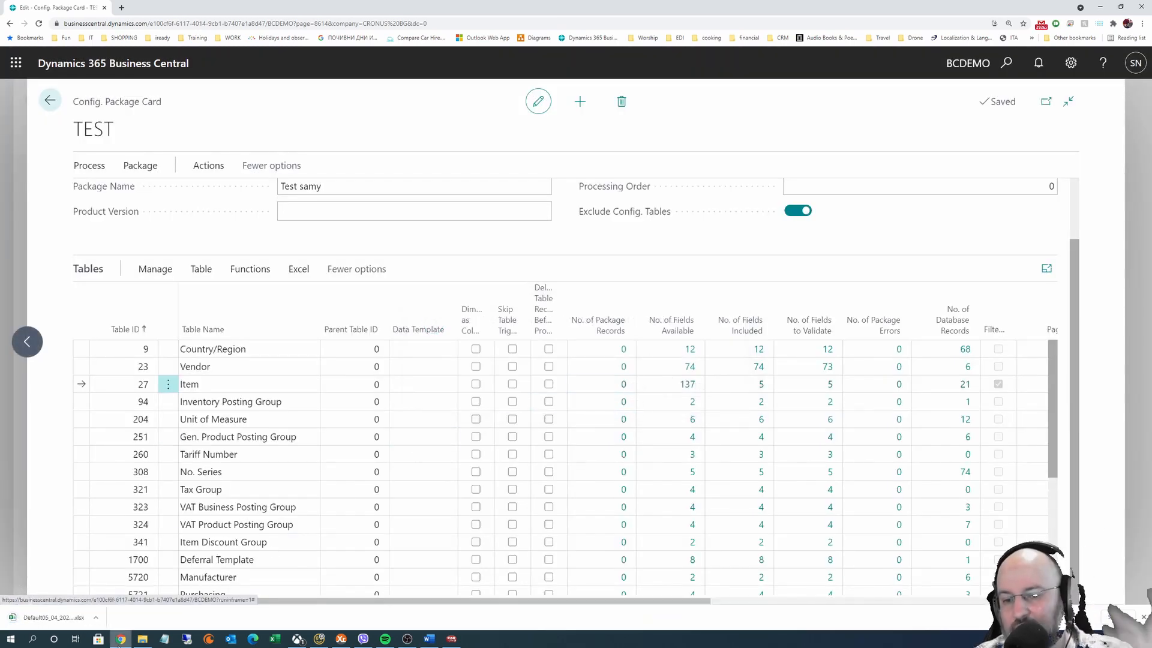
pyautogui.click(45, 624)
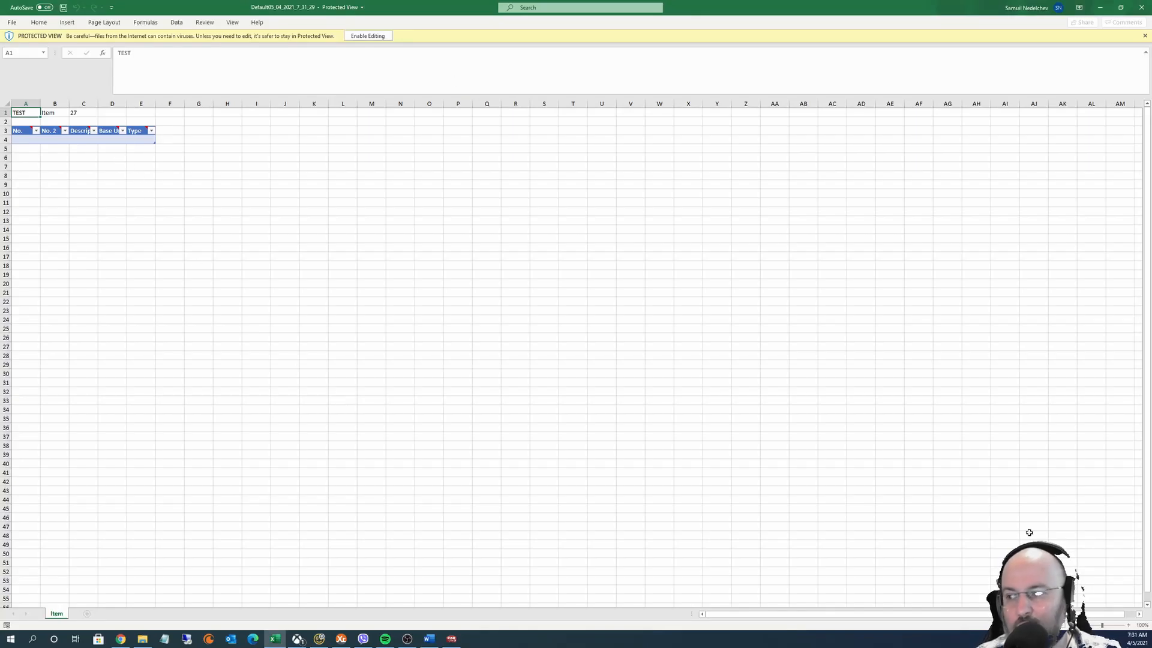
# Enable editing of the Item workbook and check the Type options: 0 Inventory, 1 Service, 2 Non-Inventory
pyautogui.click(1129, 626)
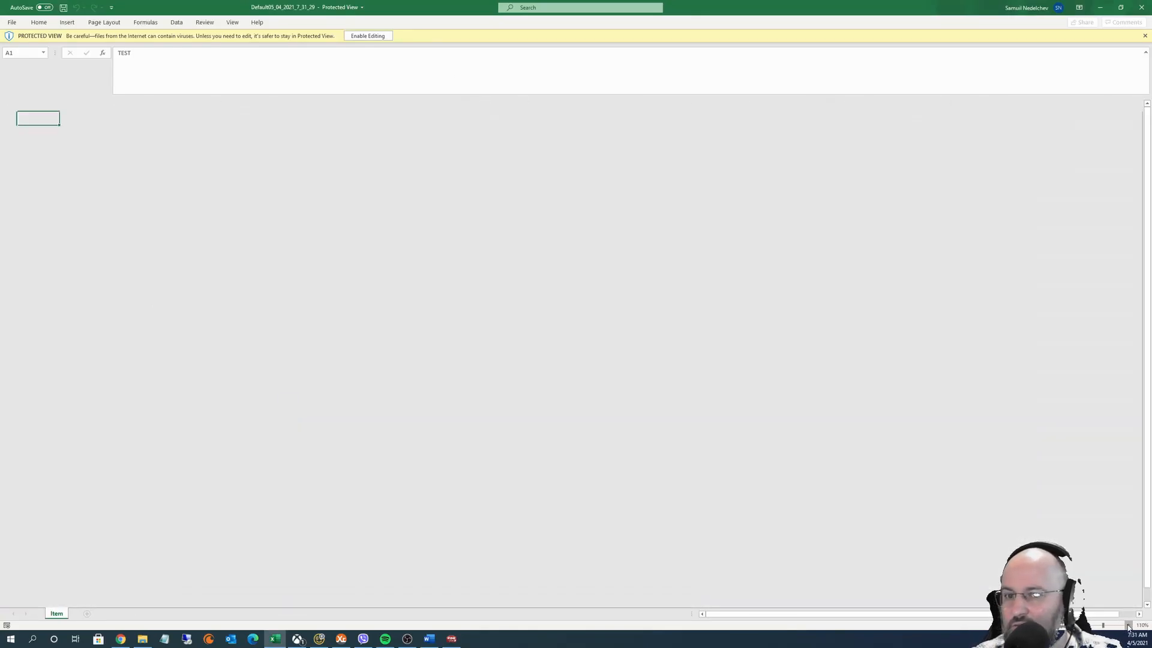
pyautogui.click(1128, 626)
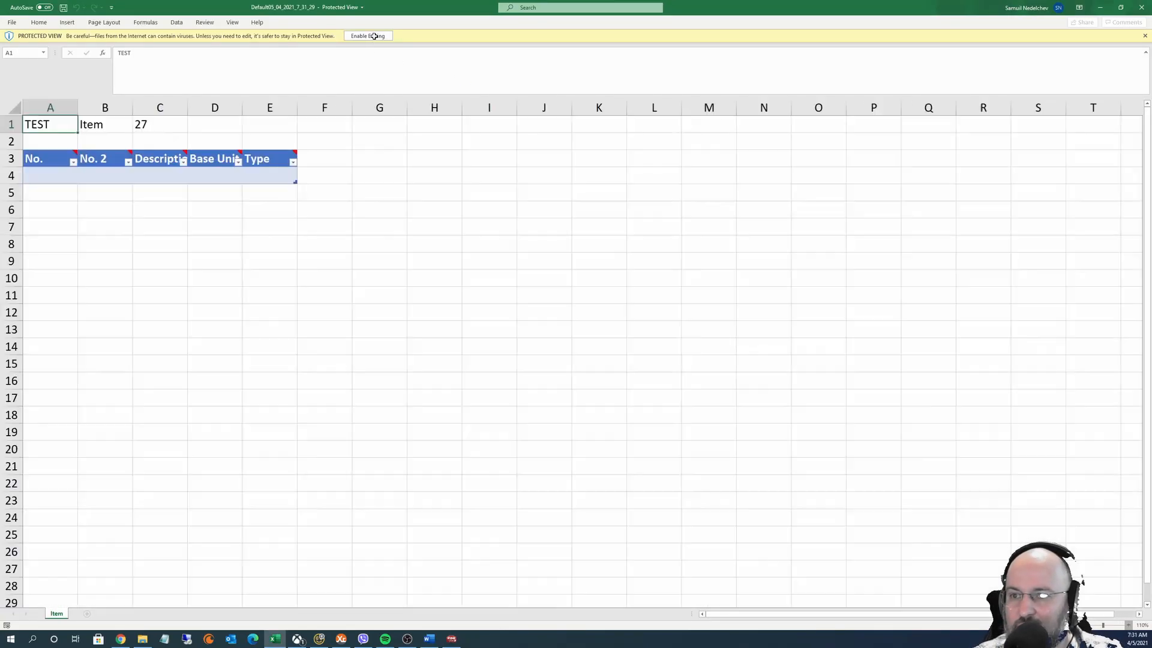
pyautogui.click(373, 37)
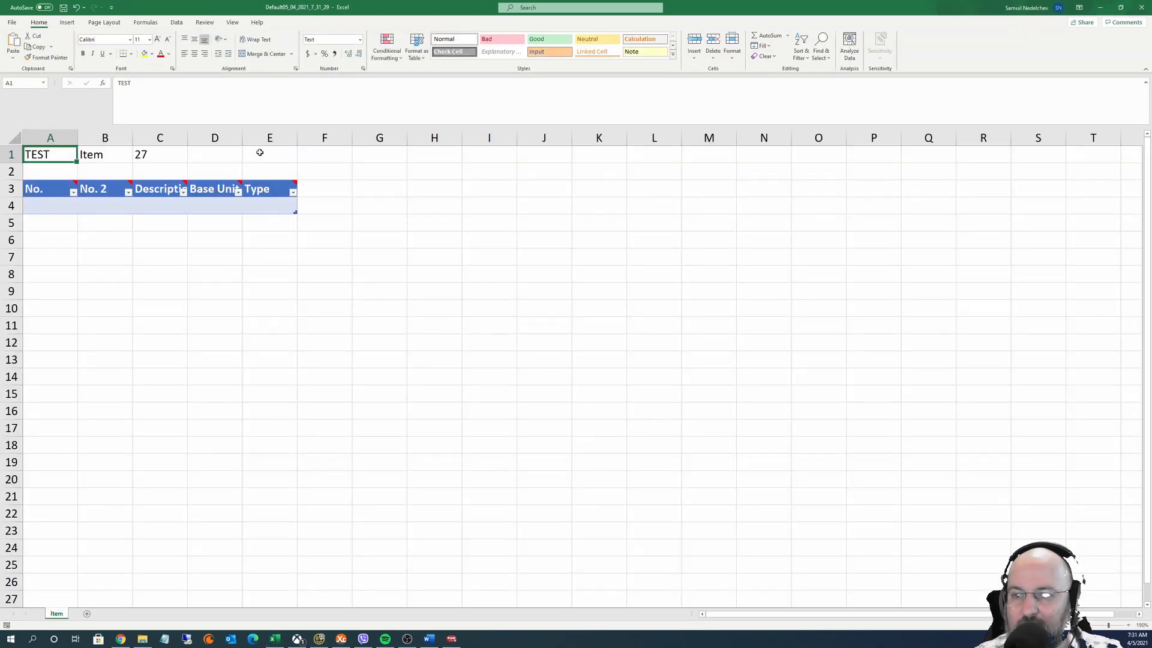
pyautogui.moveTo(272, 189)
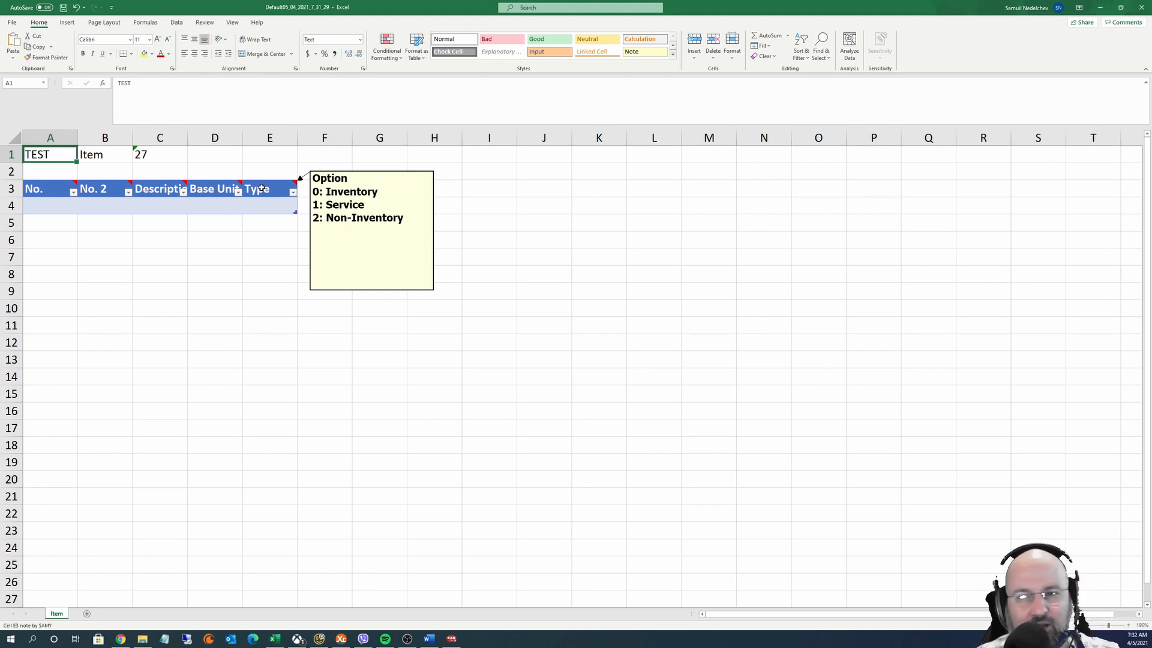
pyautogui.click(48, 202)
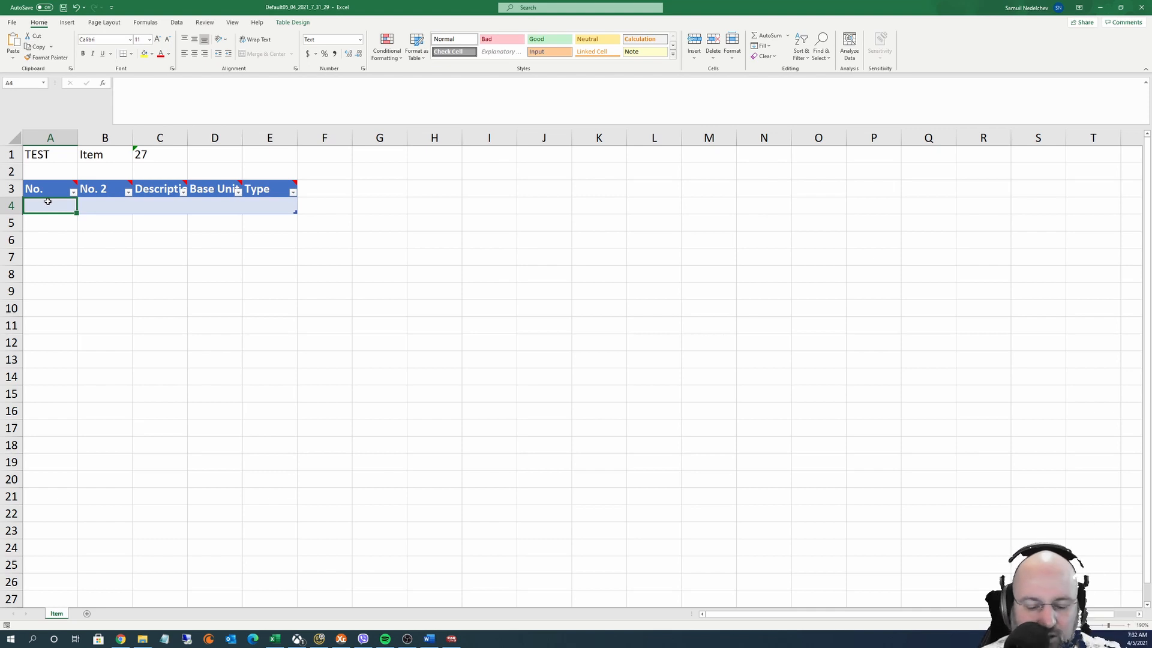
# Enter the two test item numbers, ending in 1 and 2, in A4:A5
pyautogui.write('Samy1')
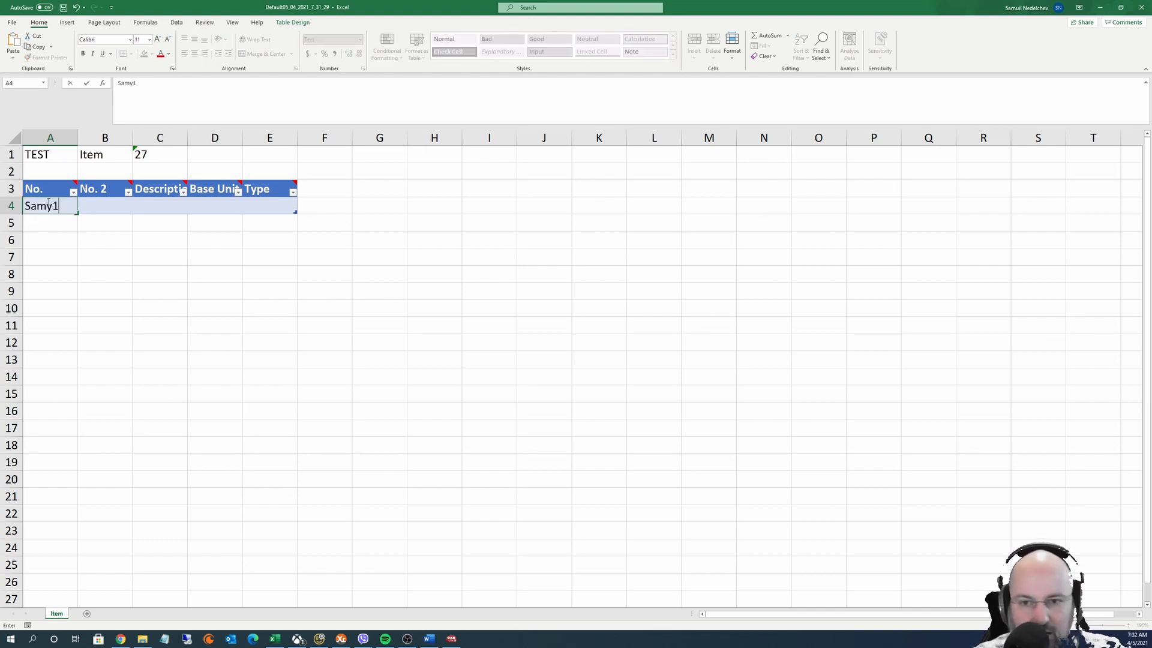
pyautogui.press('Return')
pyautogui.hotkey('ctrl', 'd')
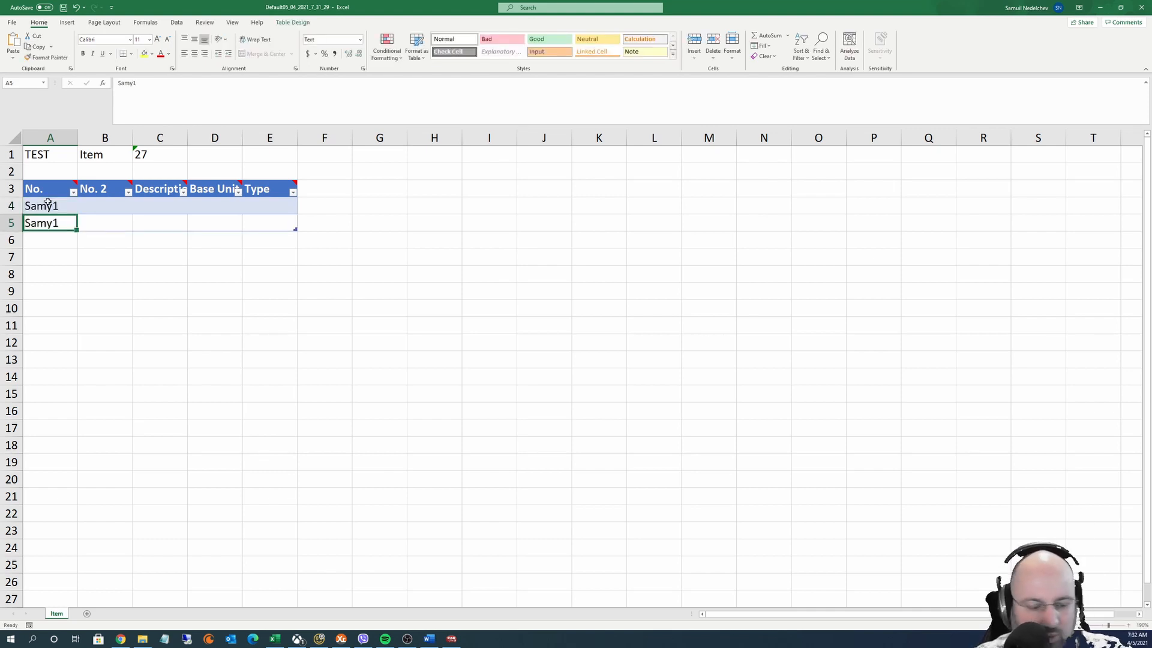
pyautogui.press('F2')
pyautogui.press('BackSpace')
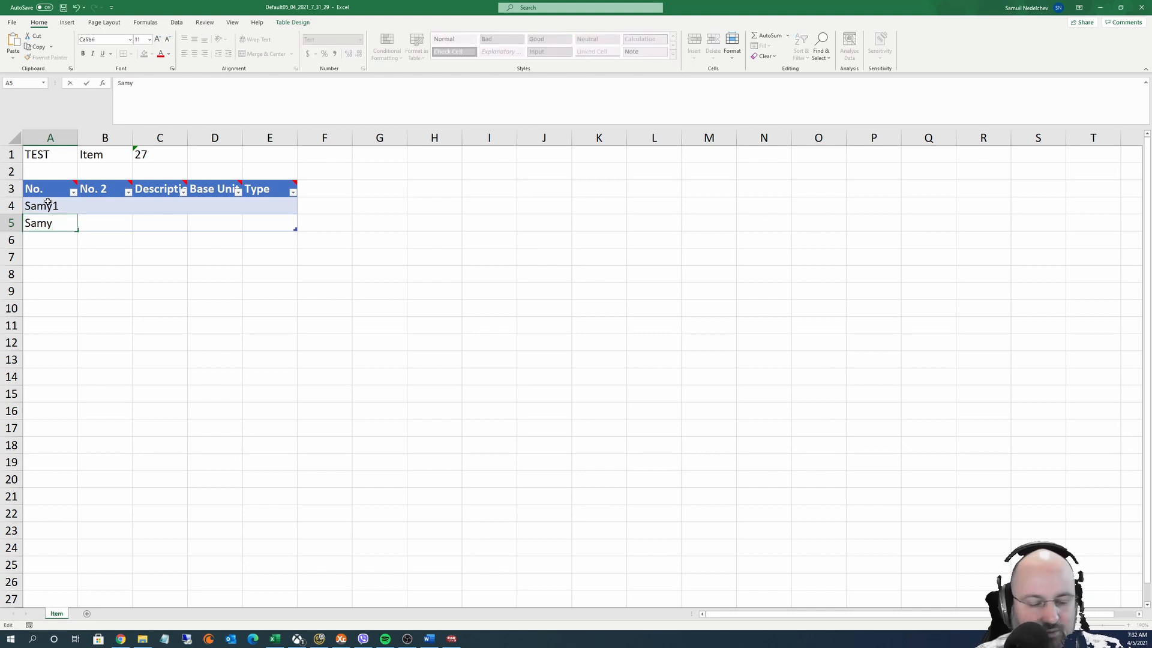
pyautogui.write('2')
pyautogui.press('Tab')
pyautogui.press('Up')
# Enter the descriptions 'test item 1' and 'test item 2' in C4:C5
pyautogui.press('Right')
pyautogui.hotkey('ctrl', 'alt', 'v')
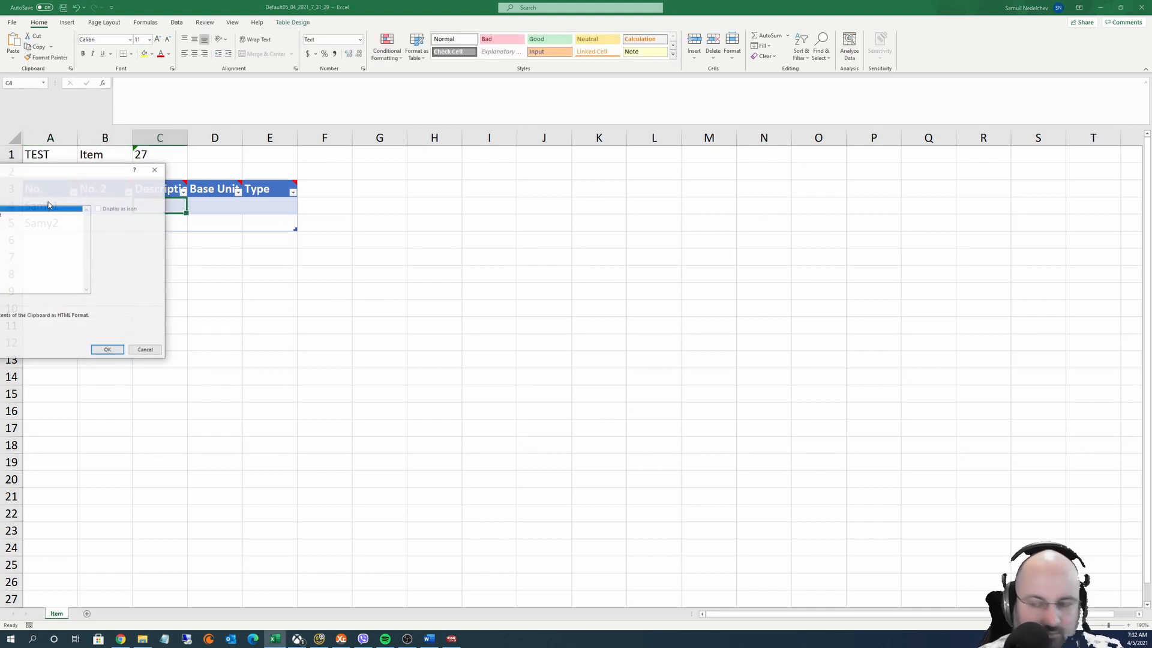
pyautogui.press('Escape')
pyautogui.write('Sam')
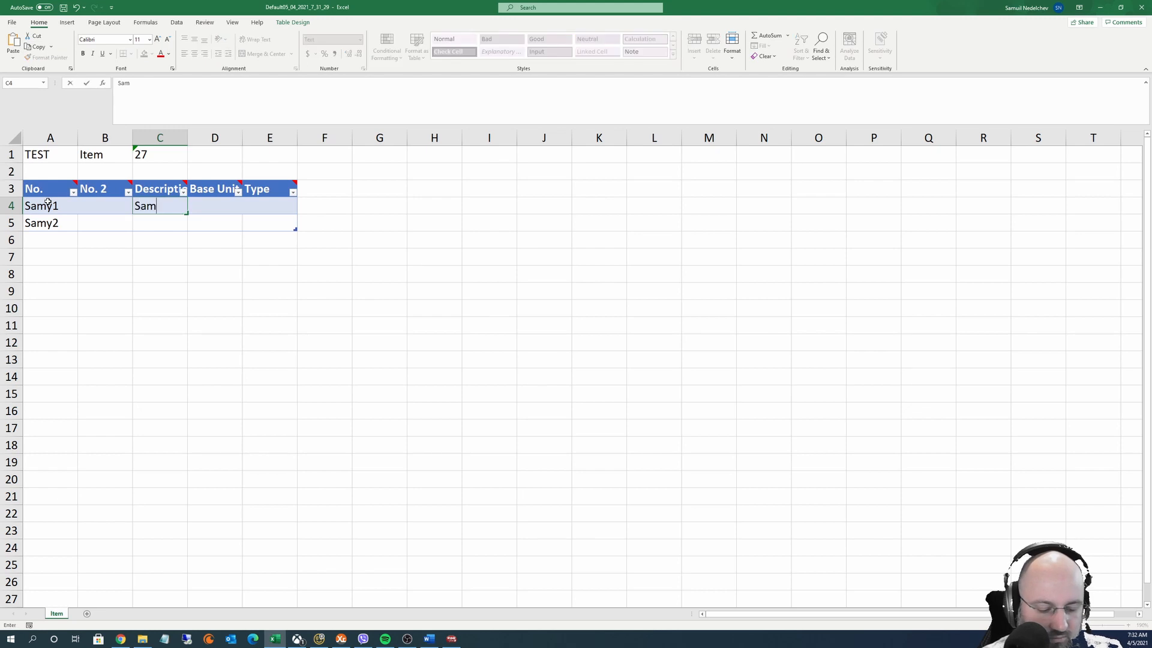
pyautogui.write('y test item 1')
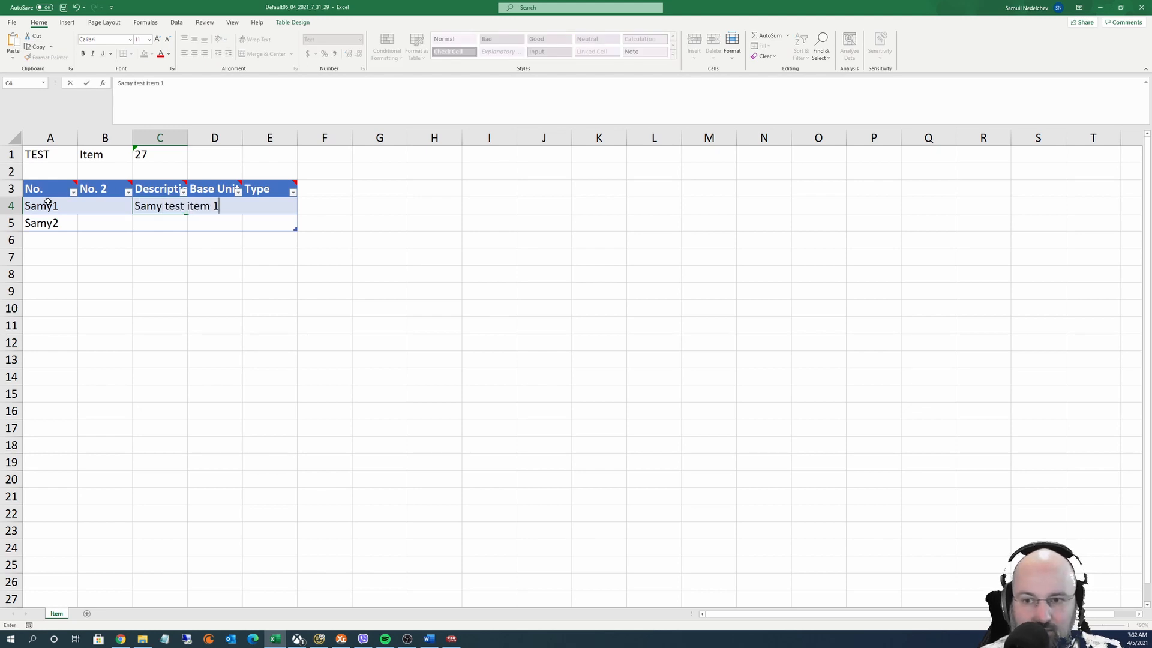
pyautogui.press('Return')
pyautogui.hotkey('ctrl', 'd')
pyautogui.press('F2')
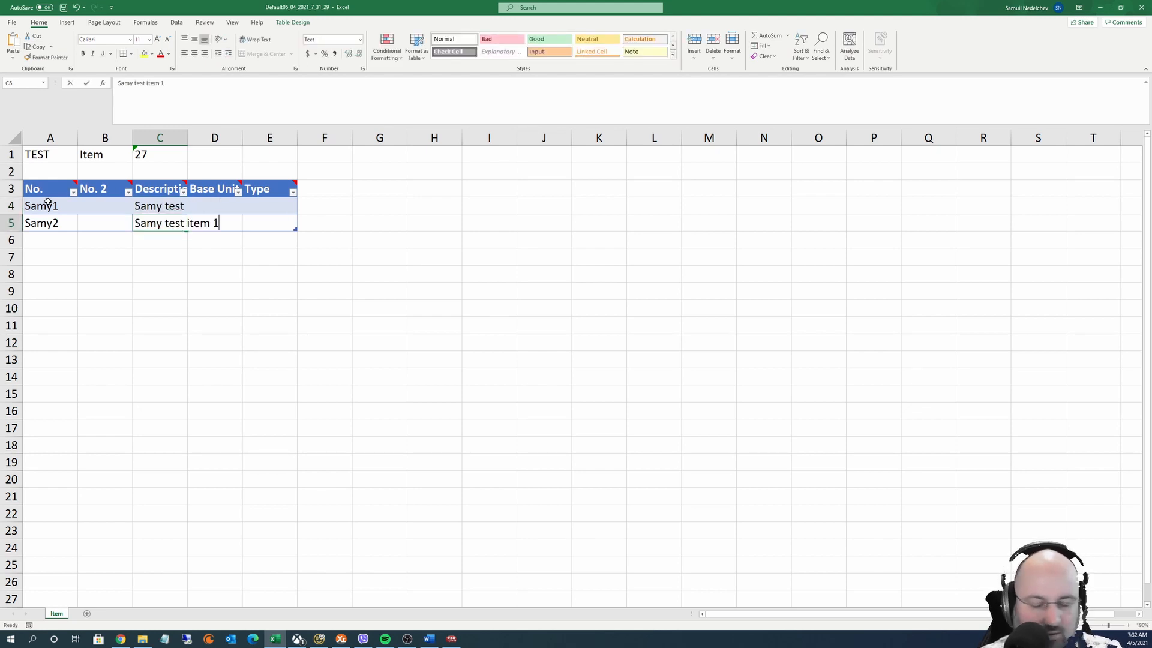
pyautogui.press('BackSpace')
pyautogui.write('2')
pyautogui.hotkey('ctrl', 'Return')
# Set base units PCS and BOX in D4:D5 and Type 'Iventory' in E4:E5
pyautogui.press('Right')
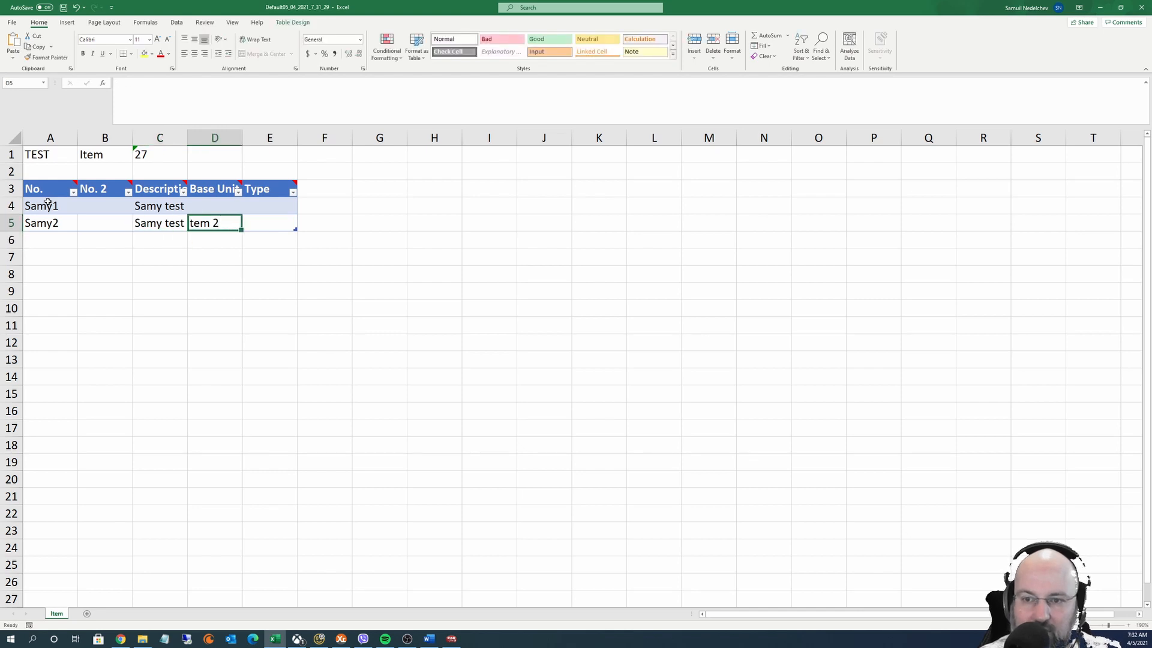
pyautogui.press('Up')
pyautogui.write('PCS')
pyautogui.press('Return')
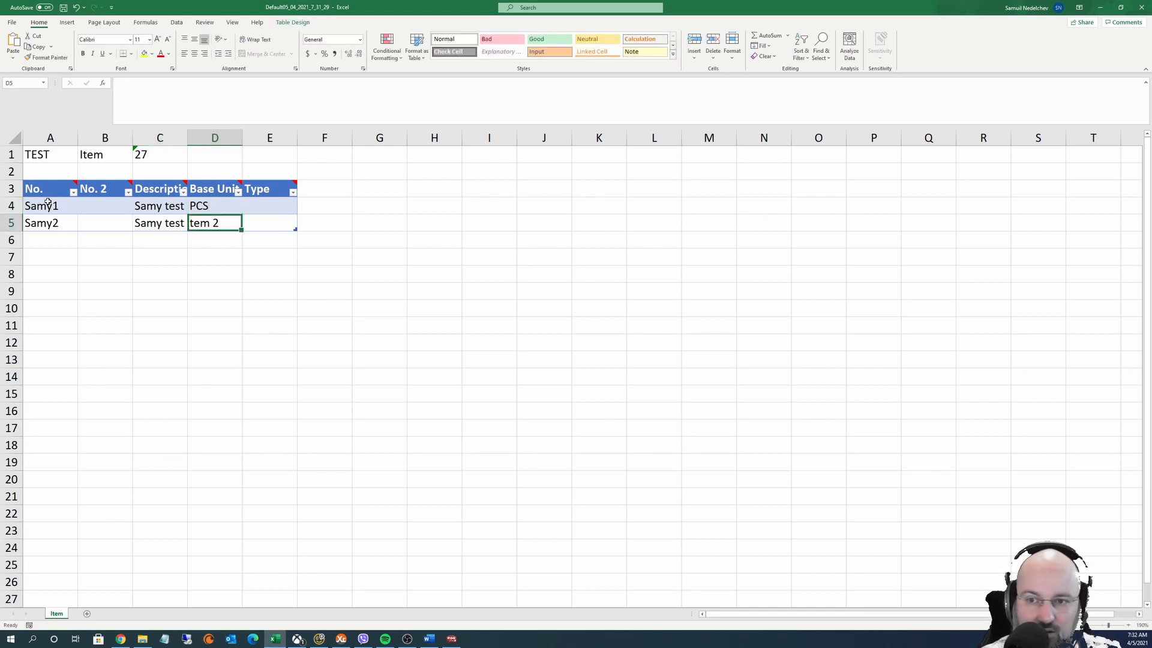
pyautogui.write('BOX')
pyautogui.press('Tab')
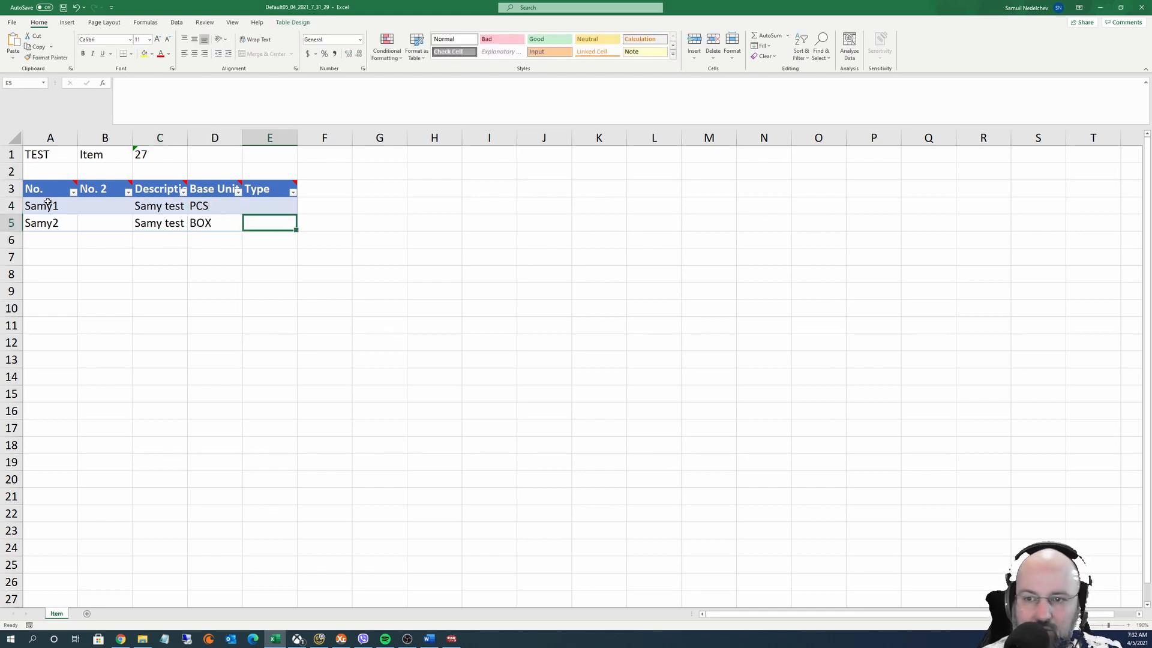
pyautogui.press('Up')
pyautogui.write('Iventory')
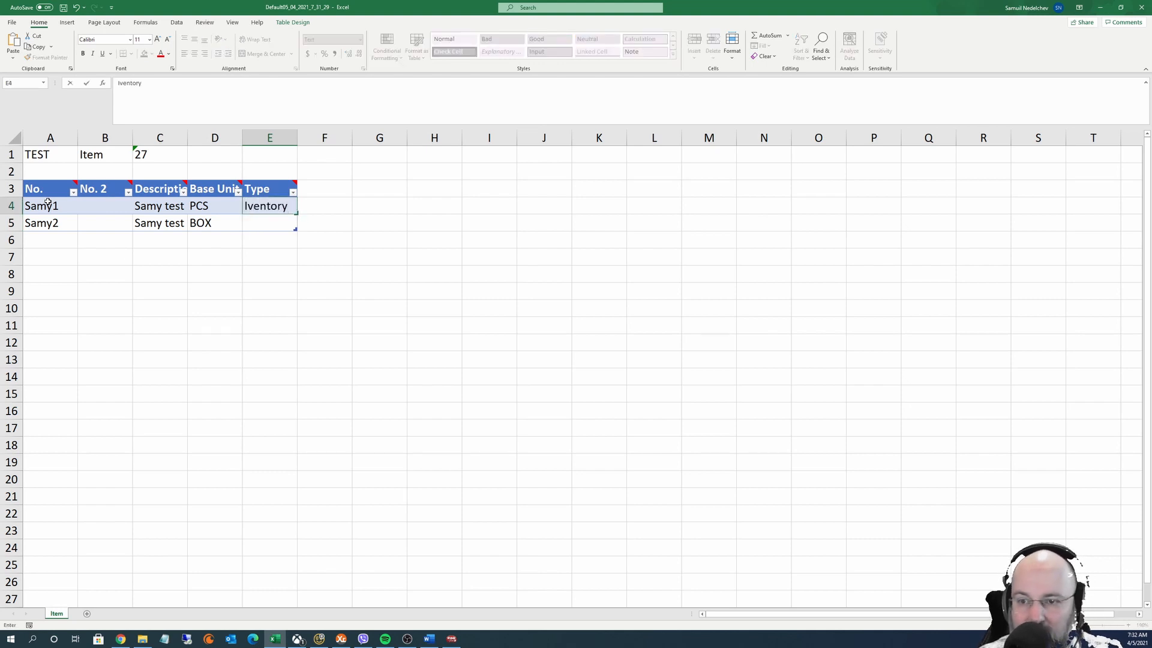
pyautogui.press('Return')
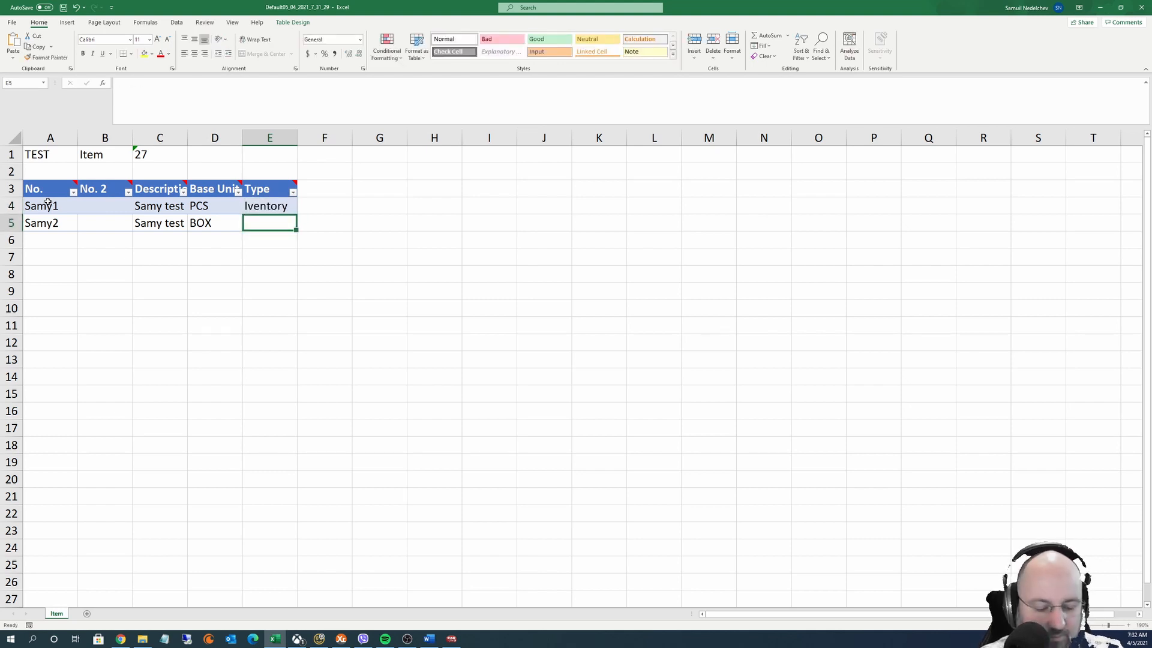
pyautogui.hotkey('ctrl', 'd')
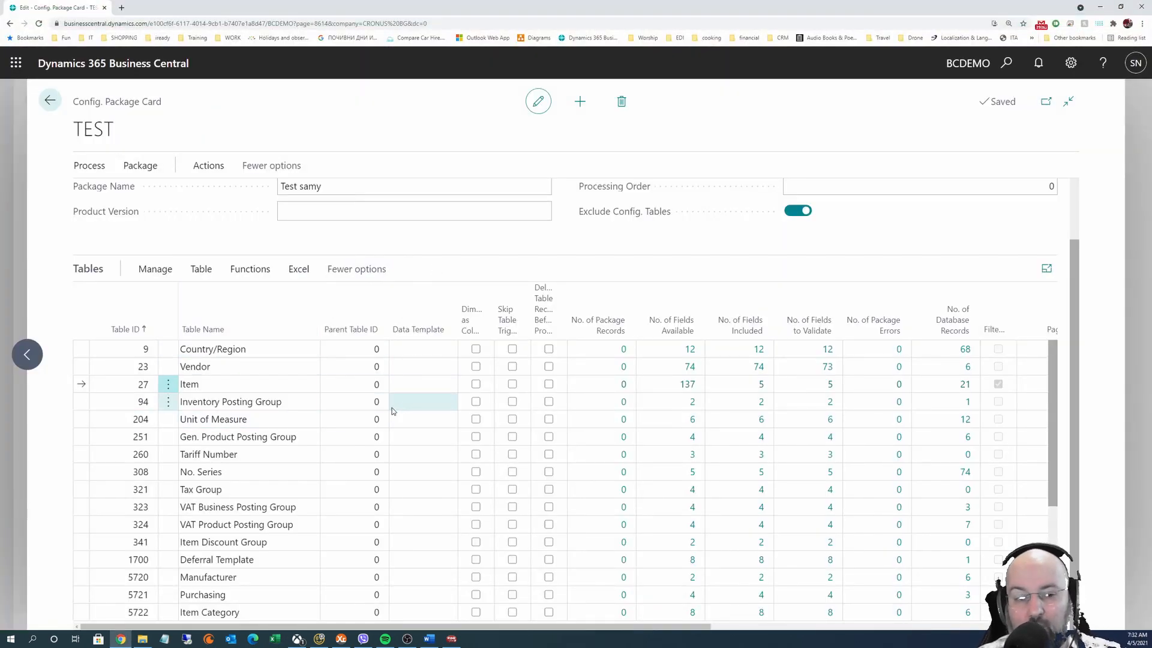
# Import the edited Item workbook into the TEST package from Excel
pyautogui.click(298, 271)
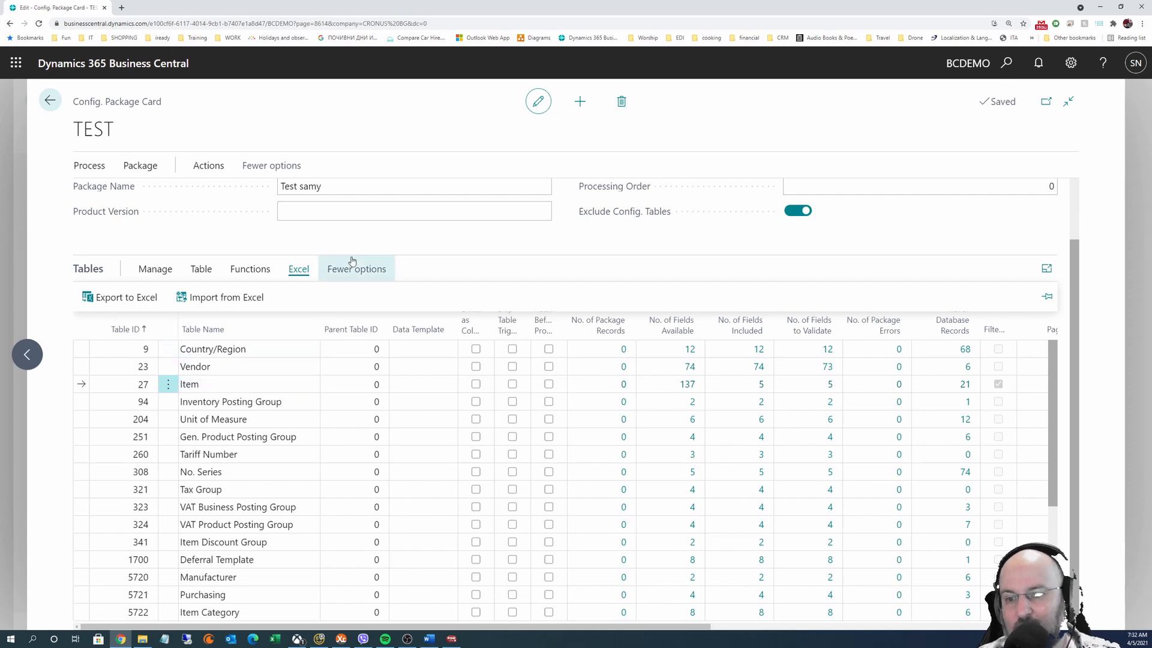
pyautogui.click(213, 293)
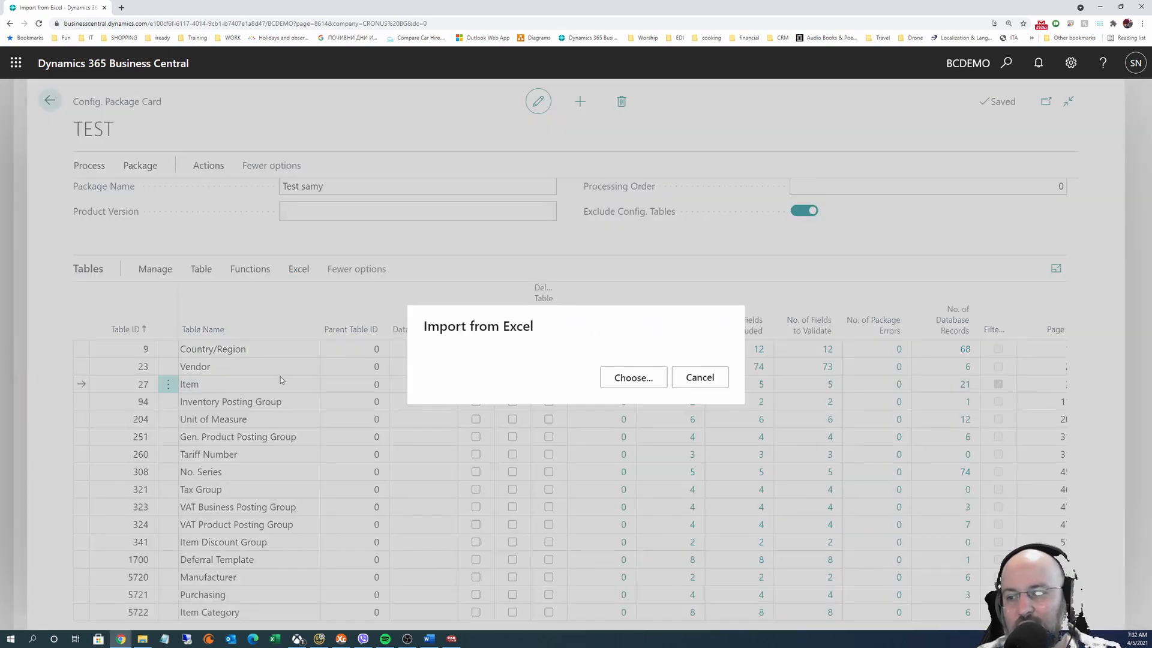
pyautogui.click(612, 378)
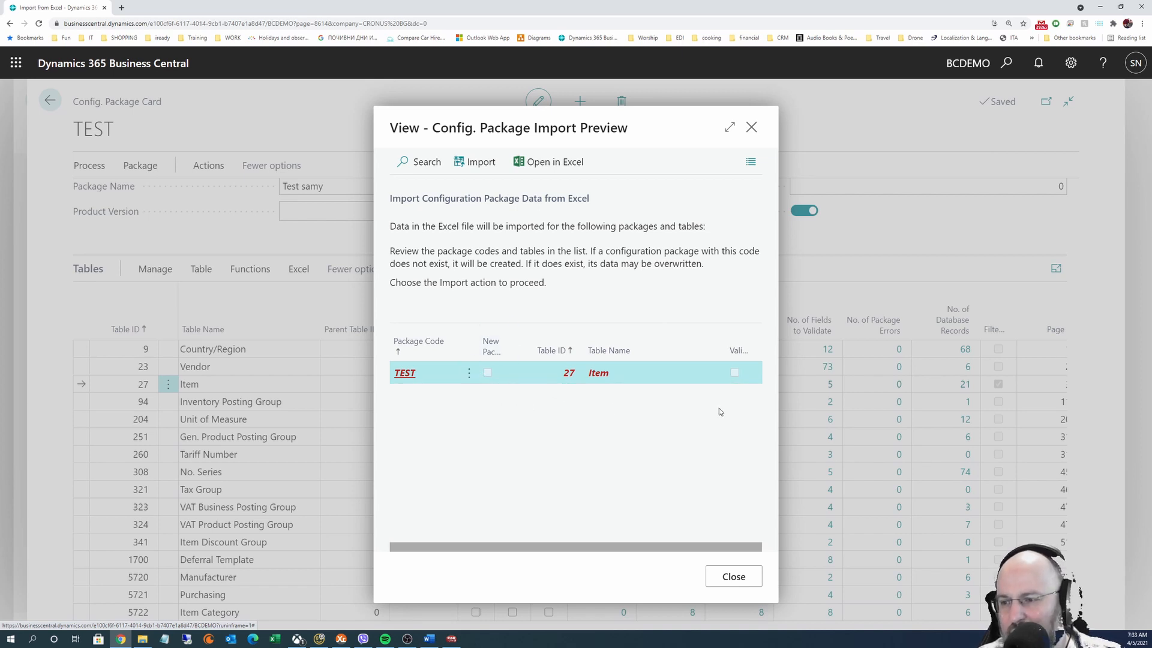
pyautogui.click(474, 164)
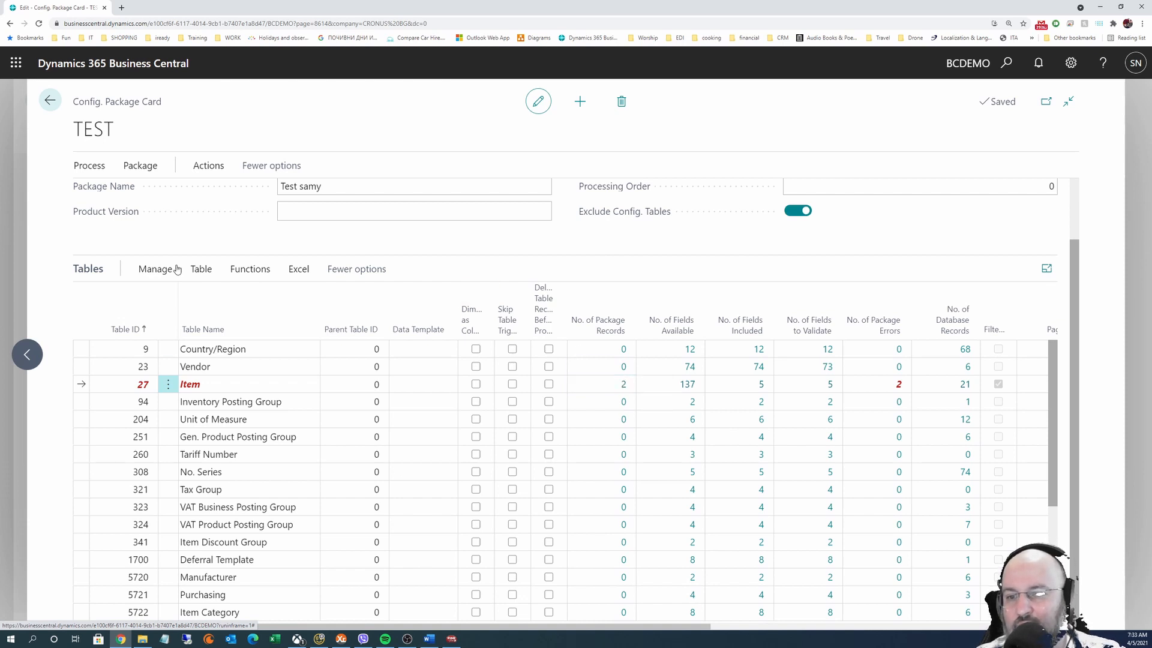
# Open the Item table's package records and show their errors: 'Iventory' is not a valid Type option
pyautogui.click(201, 270)
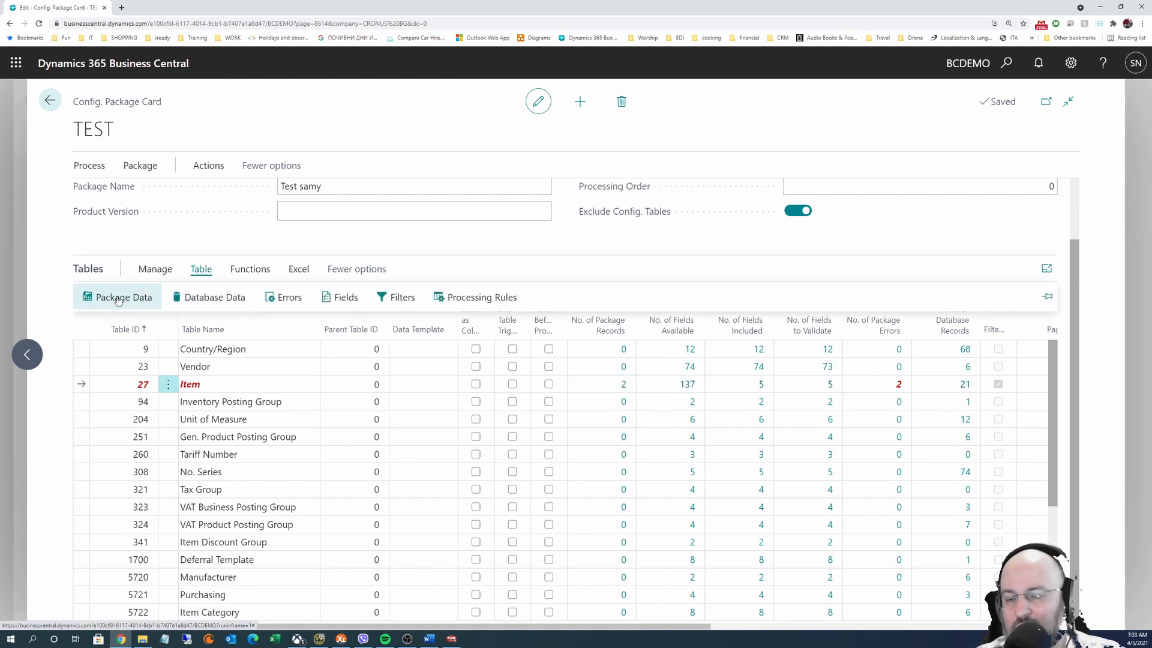
pyautogui.click(621, 388)
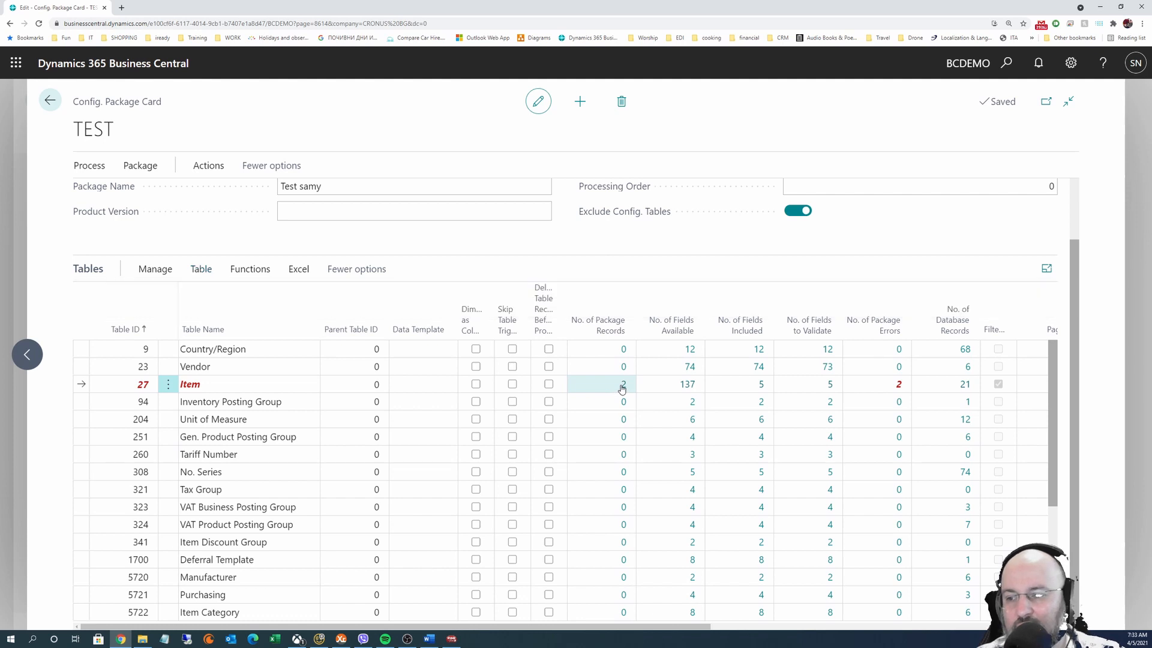
pyautogui.click(624, 388)
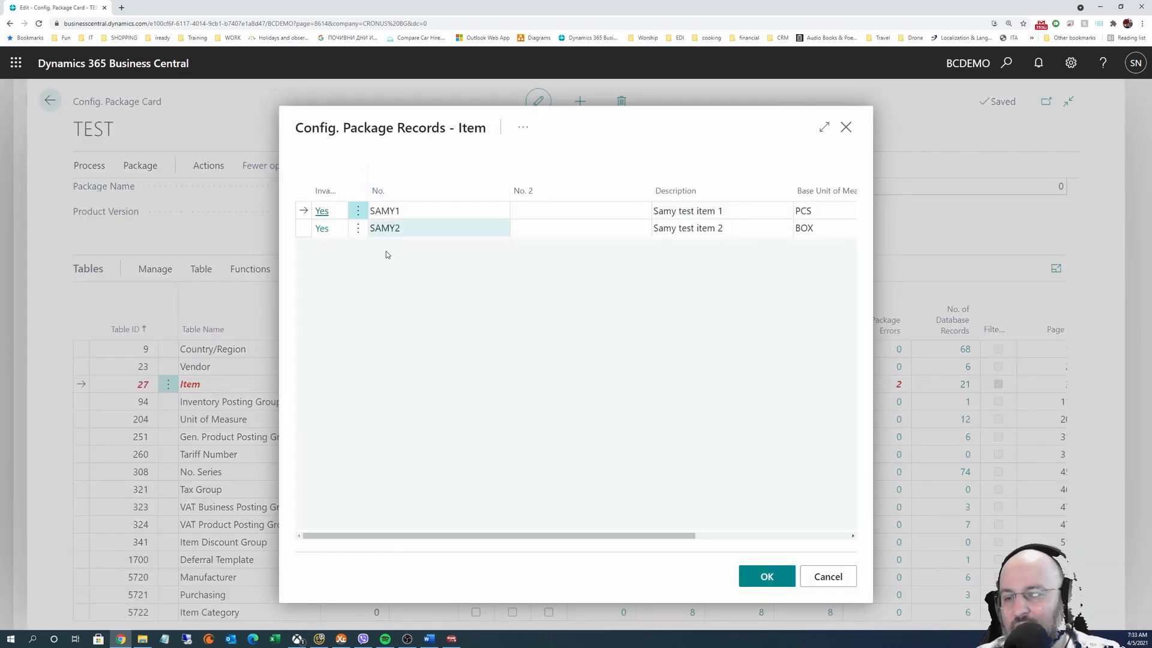
pyautogui.moveTo(347, 178); pyautogui.dragTo(401, 179)
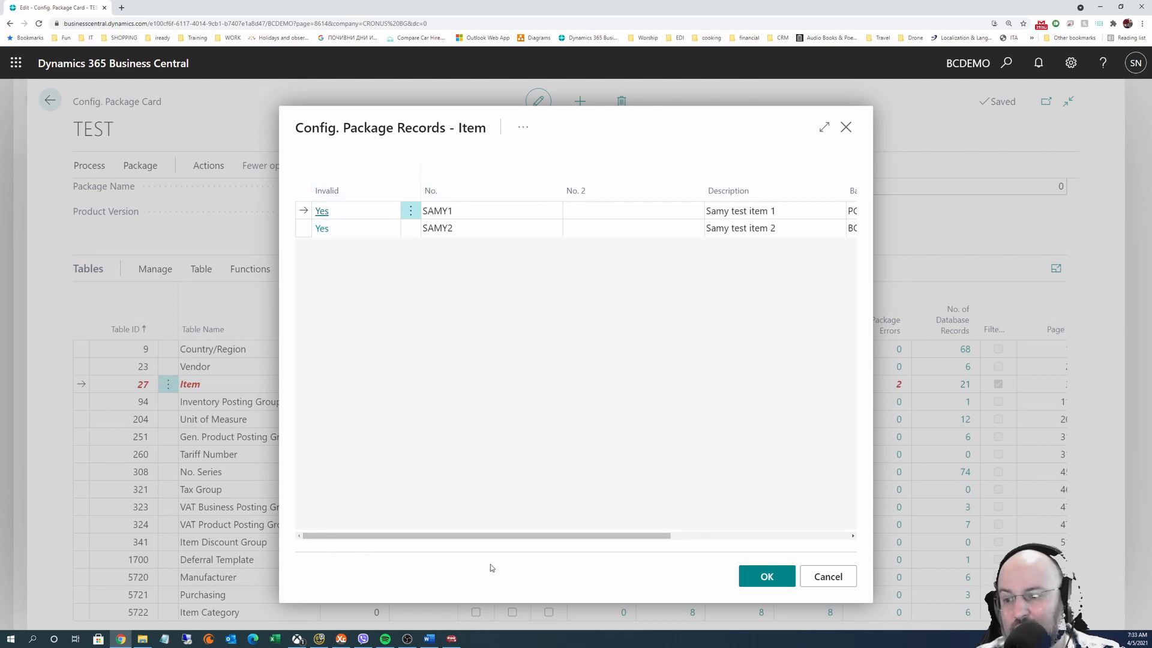
pyautogui.moveTo(512, 535); pyautogui.dragTo(451, 420)
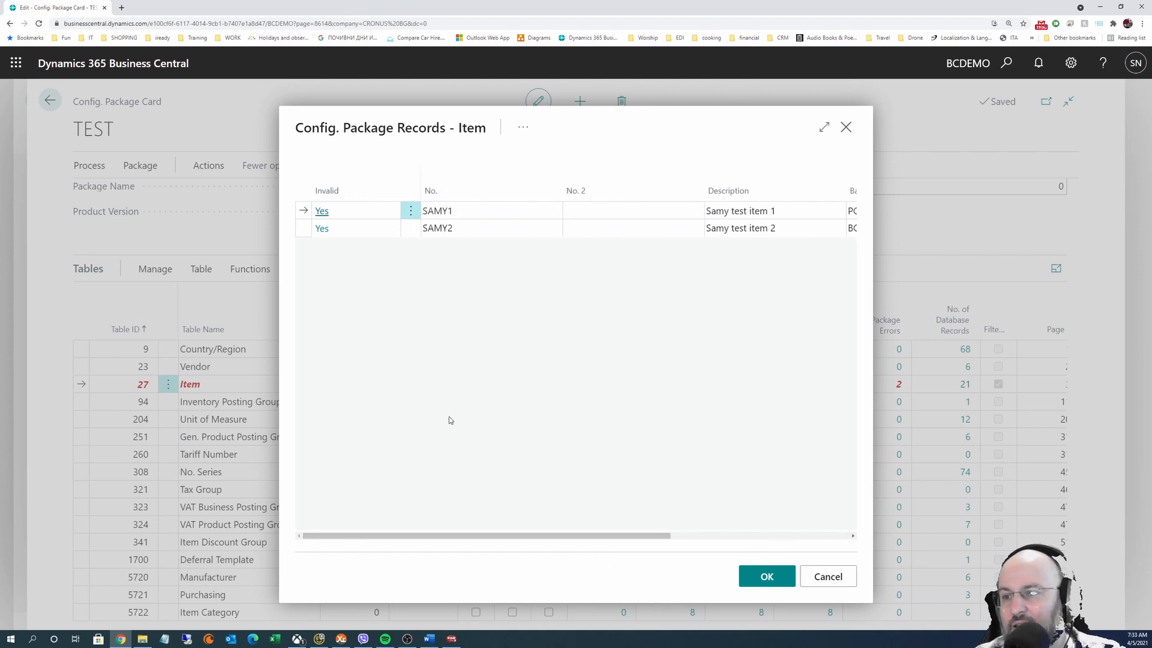
pyautogui.click(523, 127)
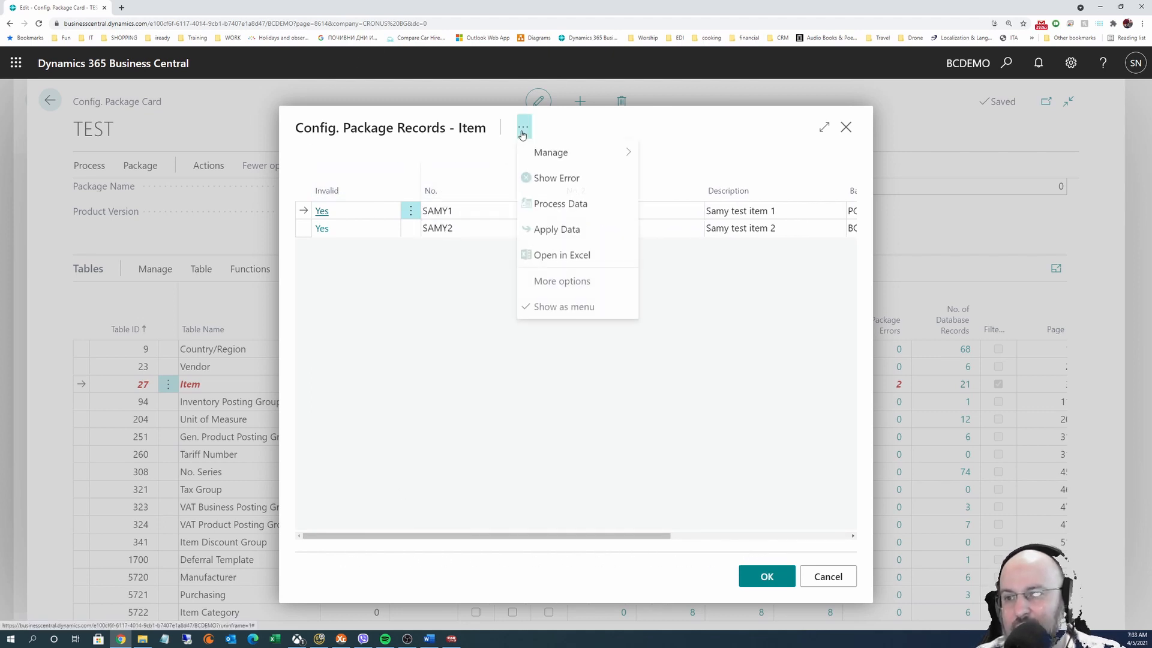
pyautogui.click(564, 178)
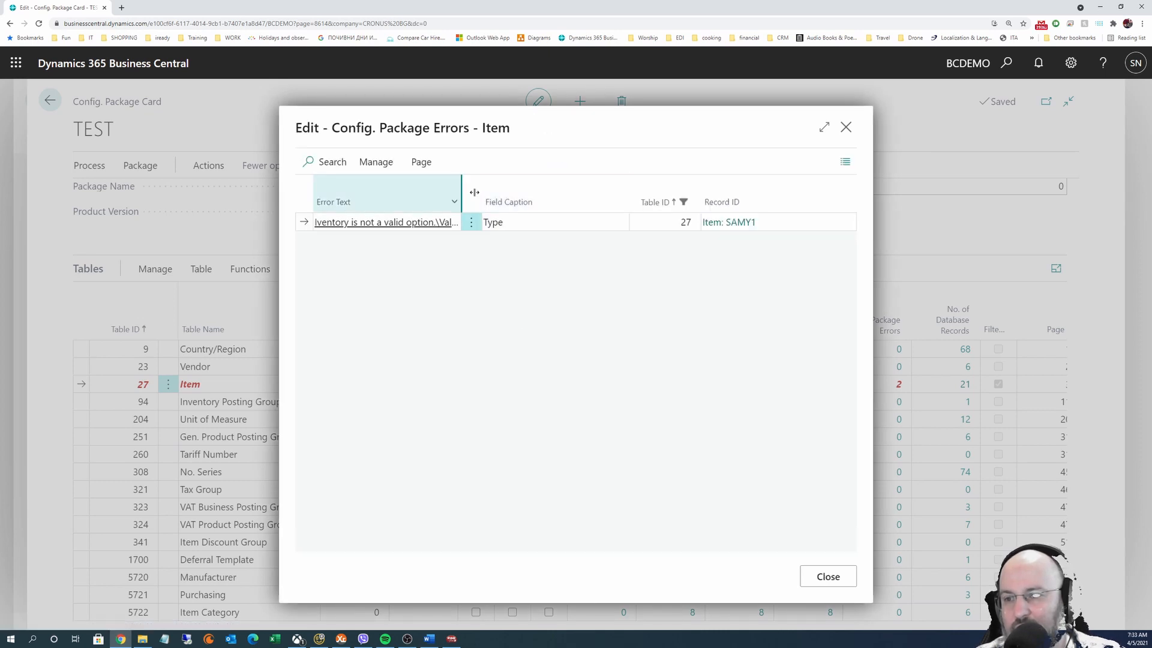
# Correct Type from 'Iventory' to 'Inventory' on both test item records and close the records page
pyautogui.moveTo(461, 189); pyautogui.dragTo(562, 189)
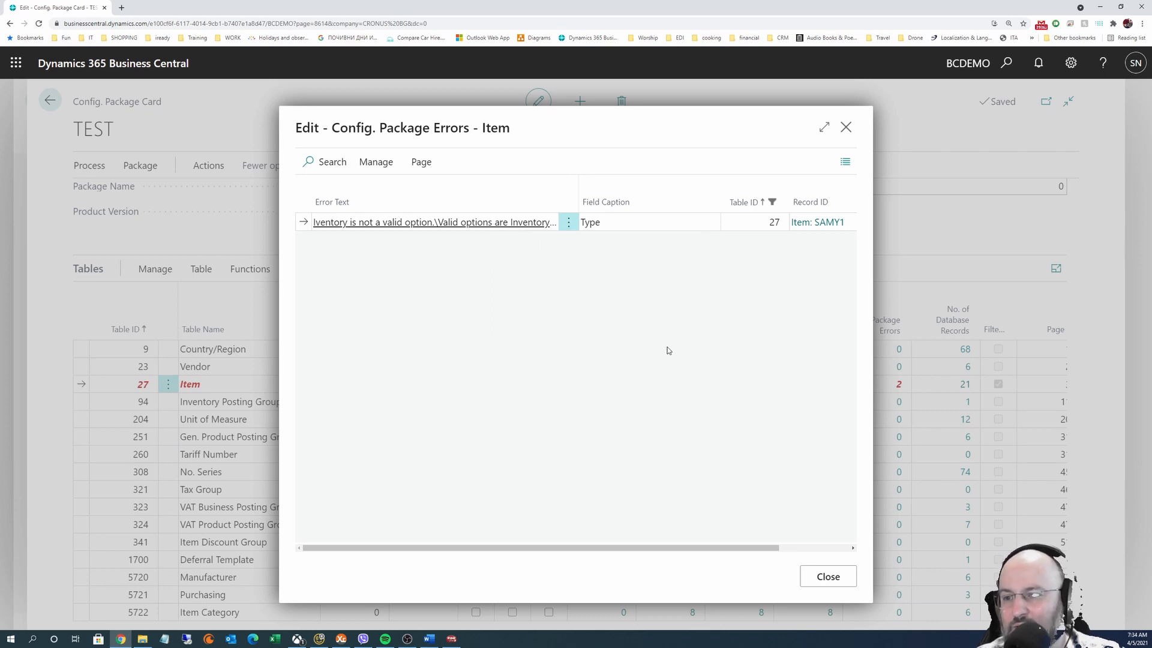
pyautogui.click(828, 576)
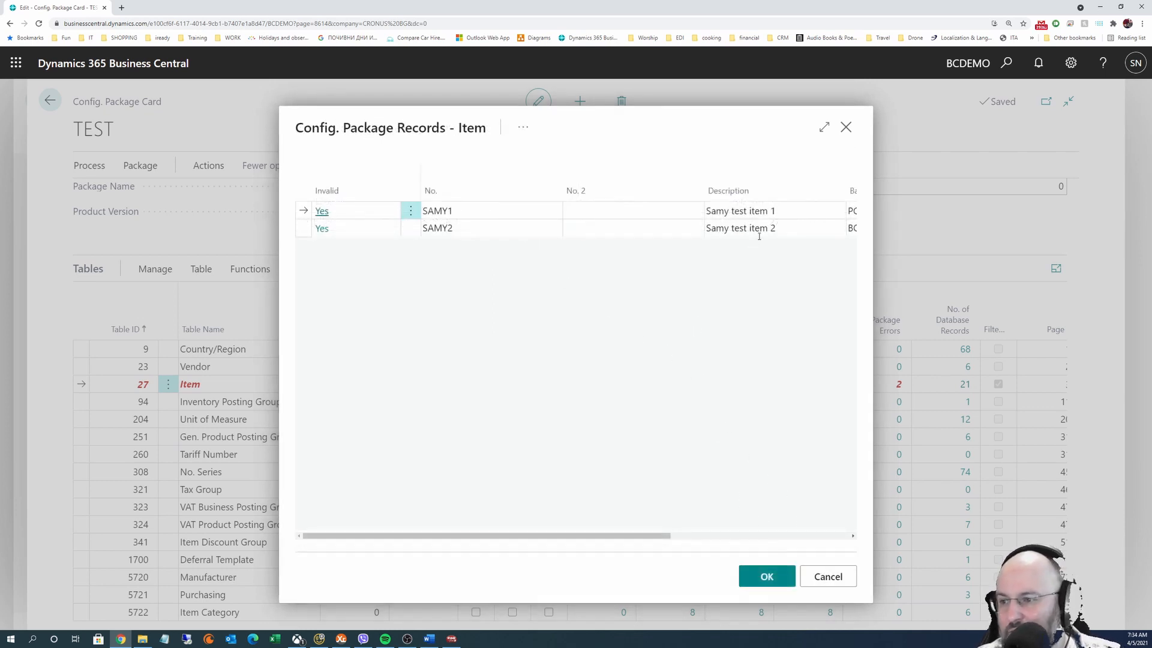
pyautogui.moveTo(569, 540); pyautogui.dragTo(774, 504)
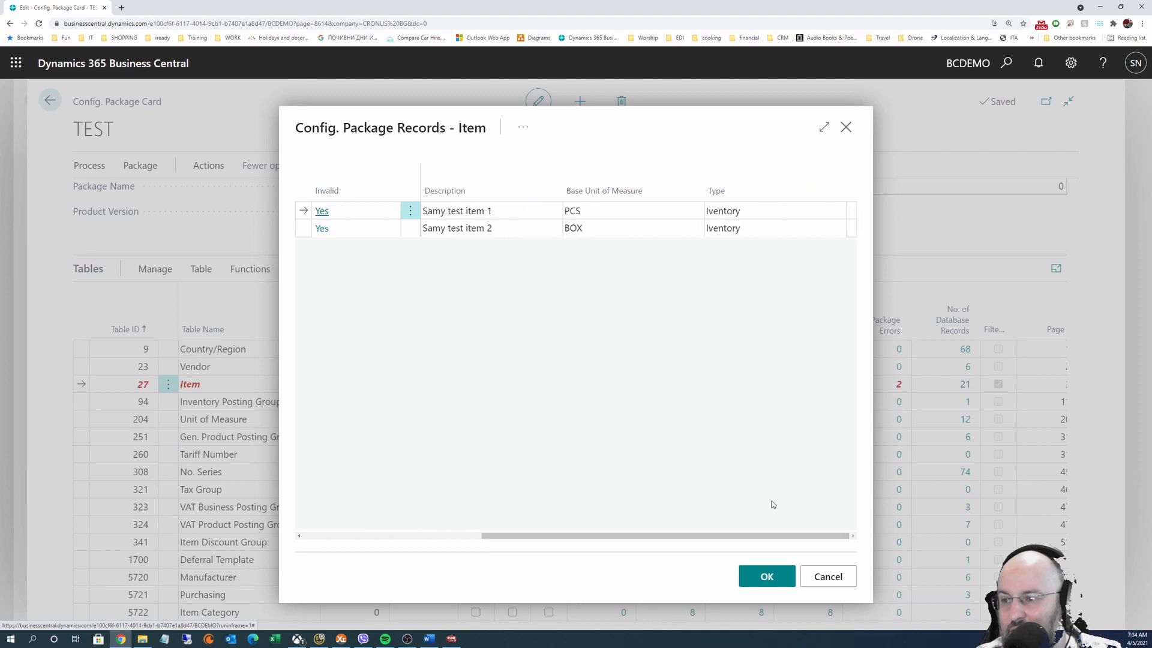
pyautogui.click(712, 211)
pyautogui.click(714, 211)
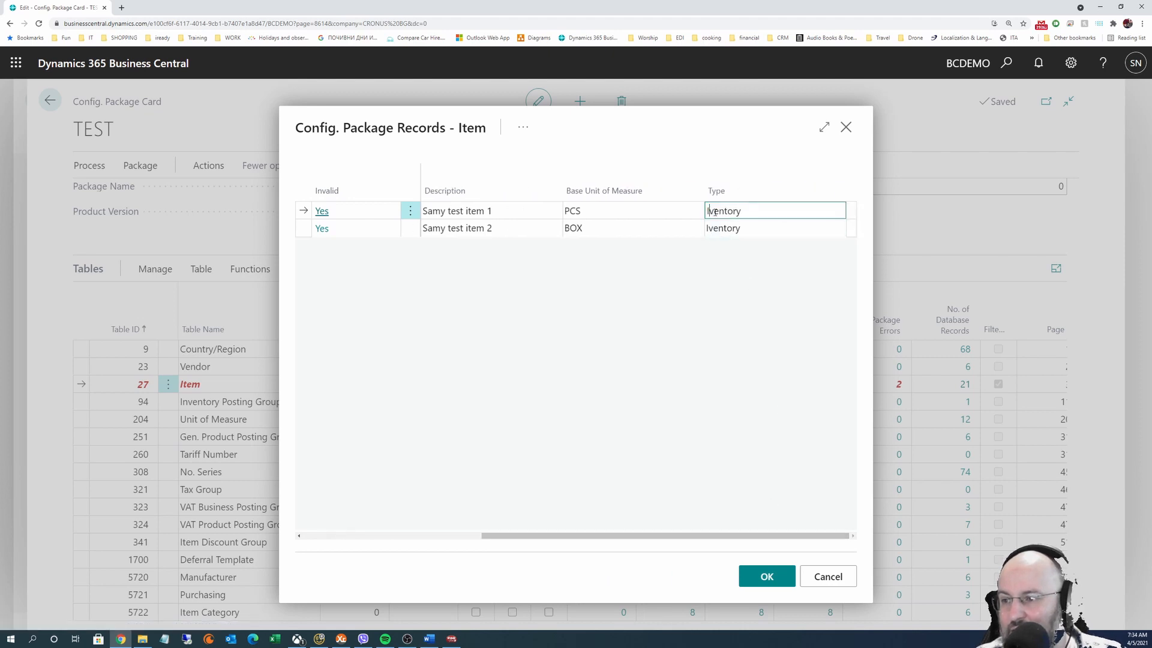
pyautogui.write('n')
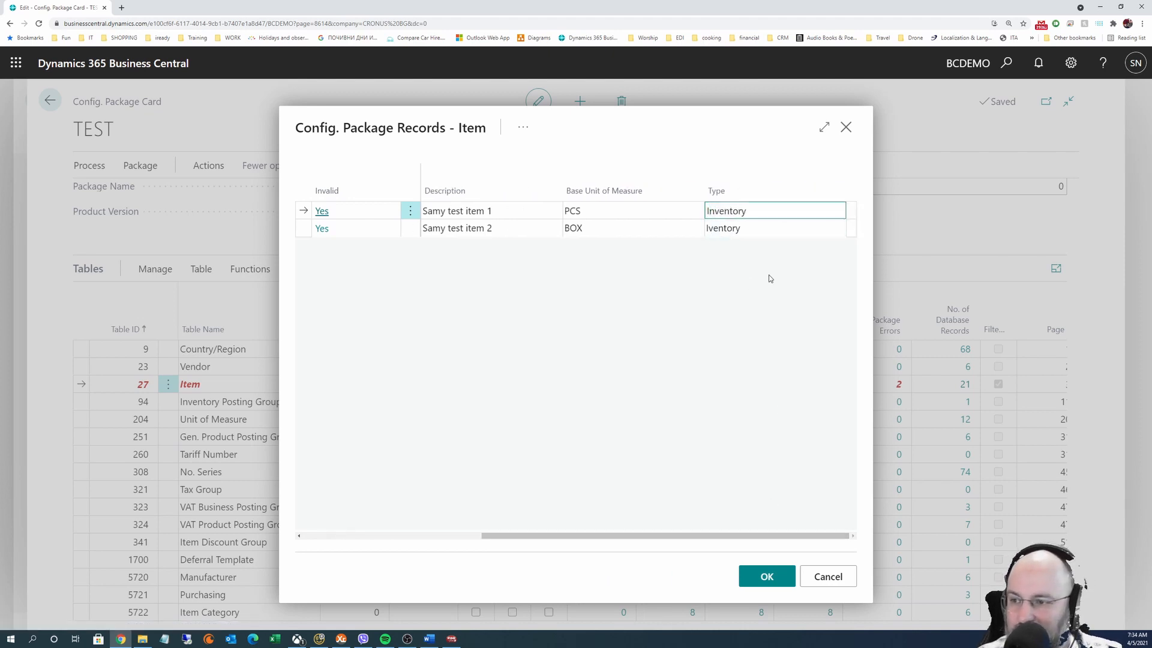
pyautogui.press('Down')
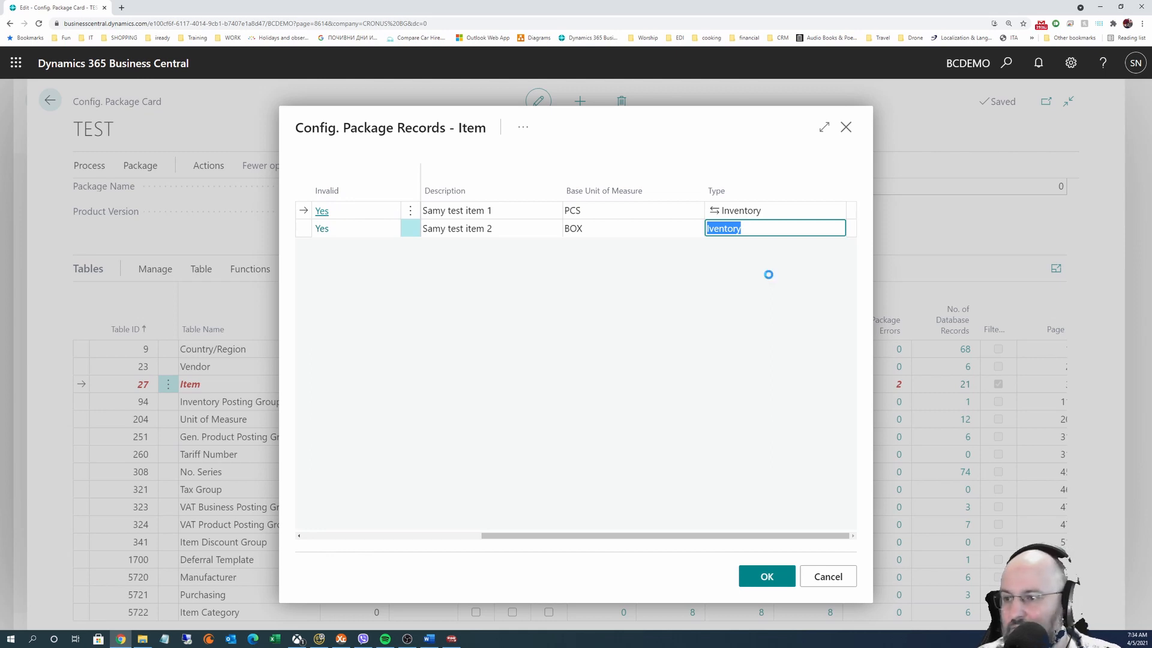
pyautogui.press('F8')
pyautogui.press('Up')
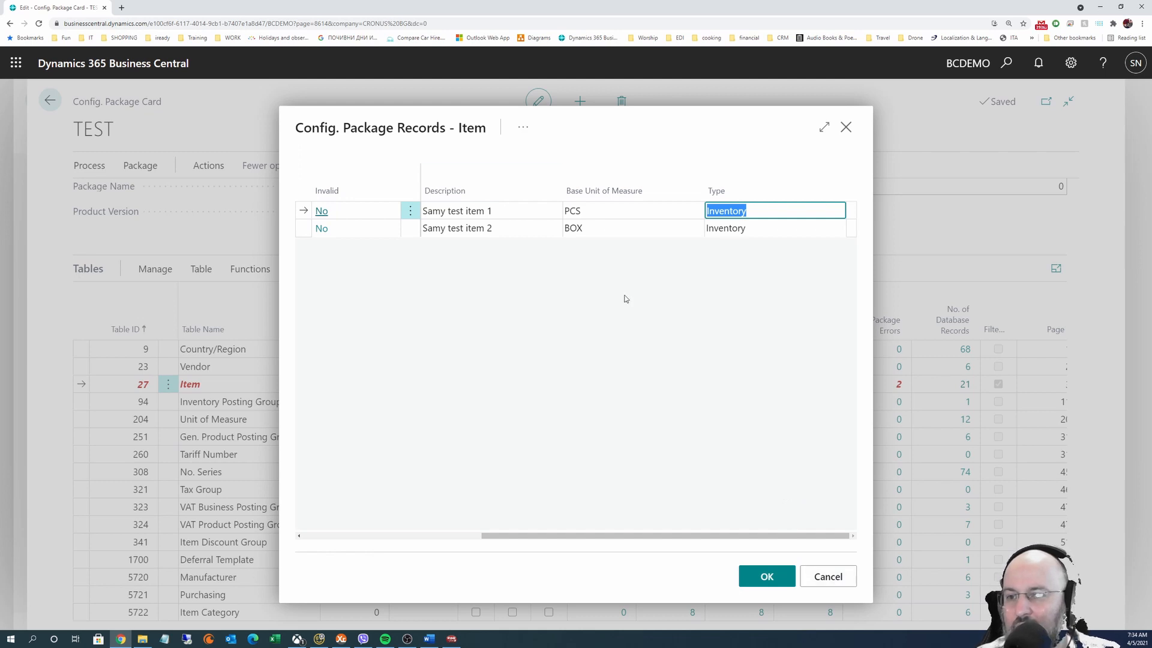
pyautogui.click(806, 573)
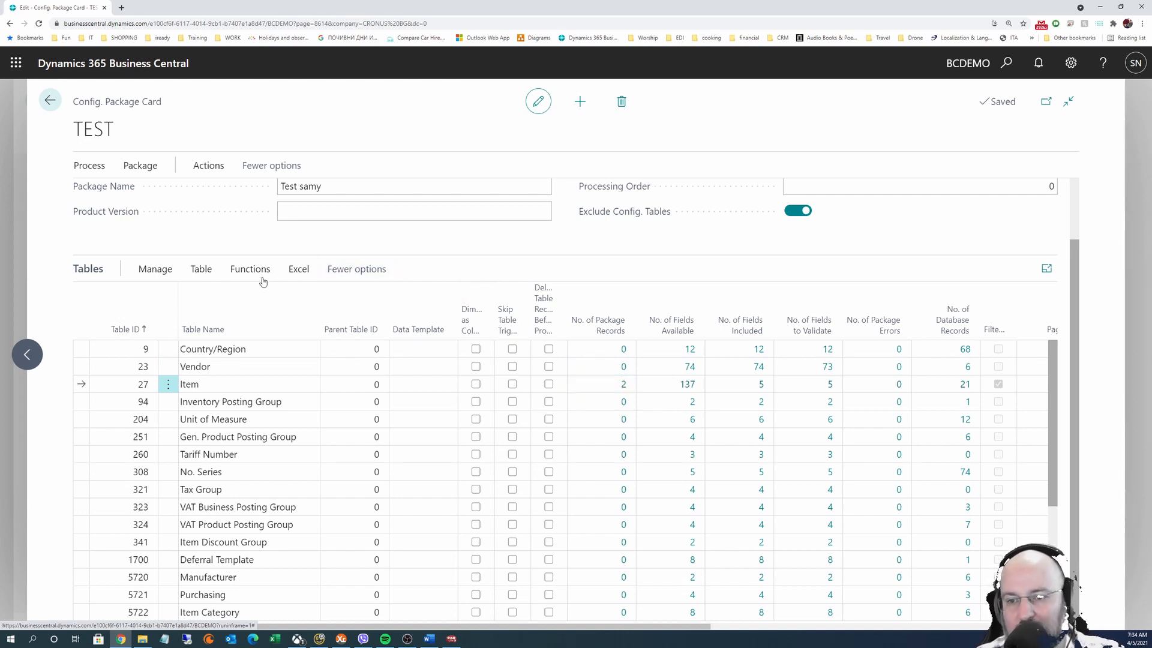
# Run Validate Relations on the Item table, confirming 1 table processed
pyautogui.click(208, 274)
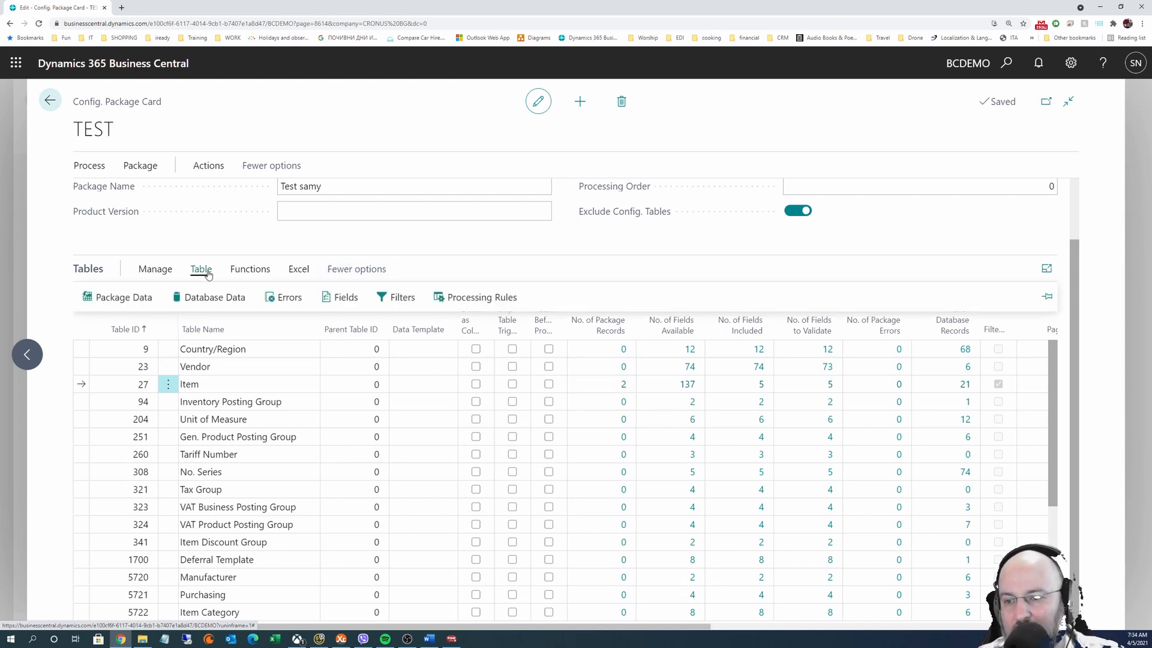
pyautogui.click(250, 270)
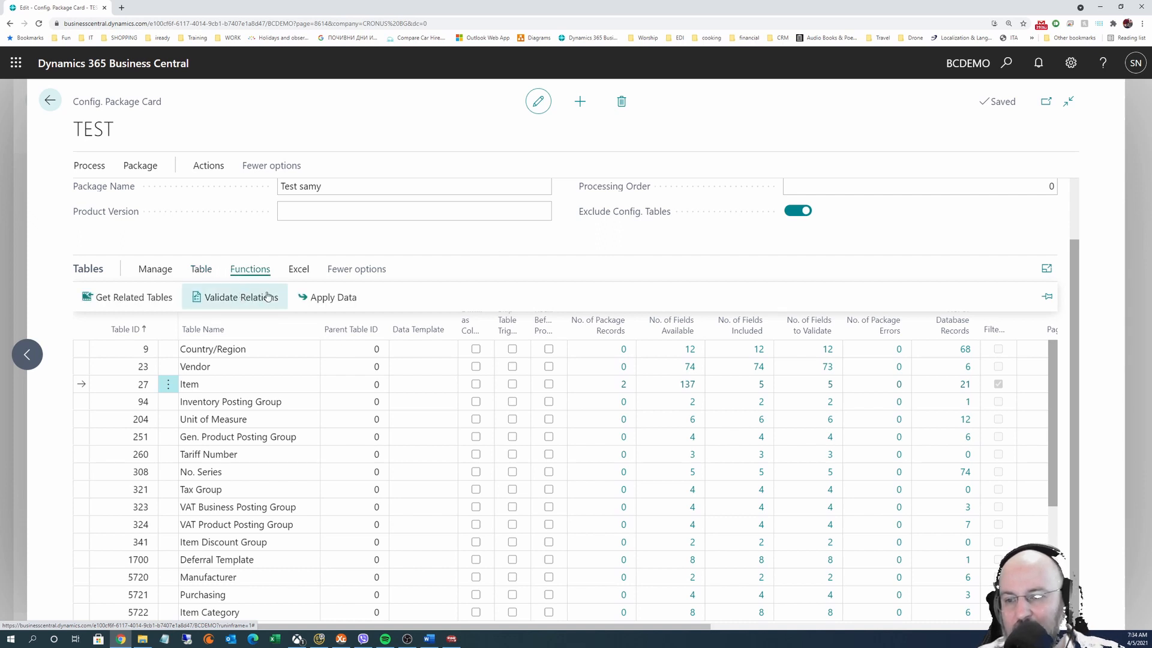
pyautogui.click(241, 295)
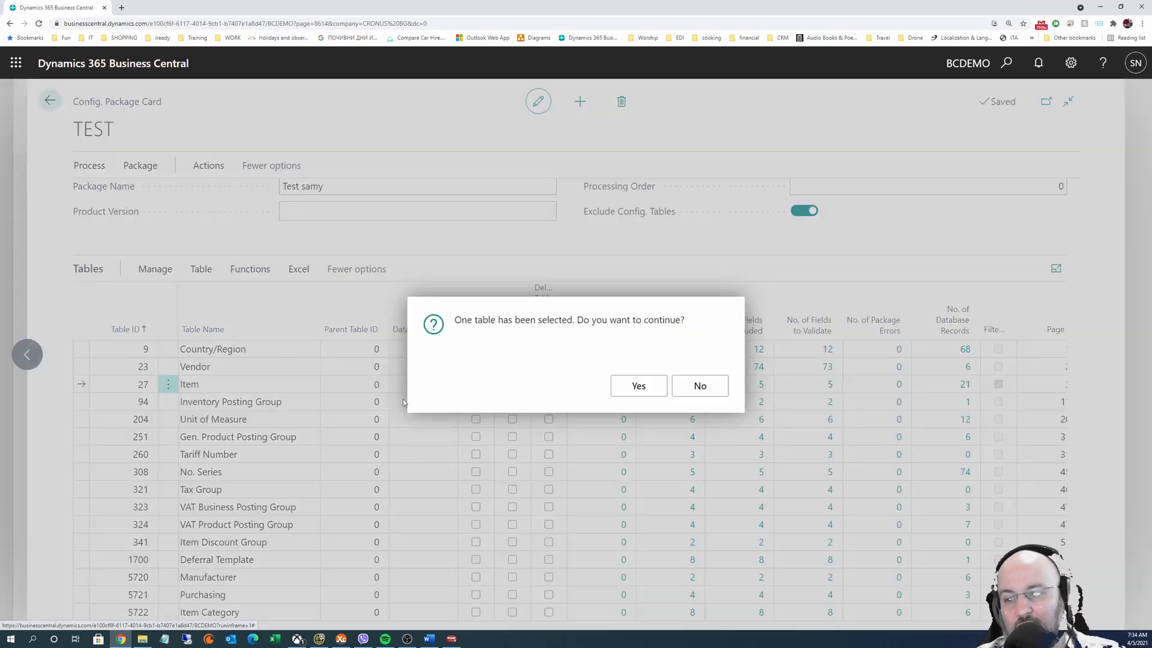
pyautogui.click(637, 386)
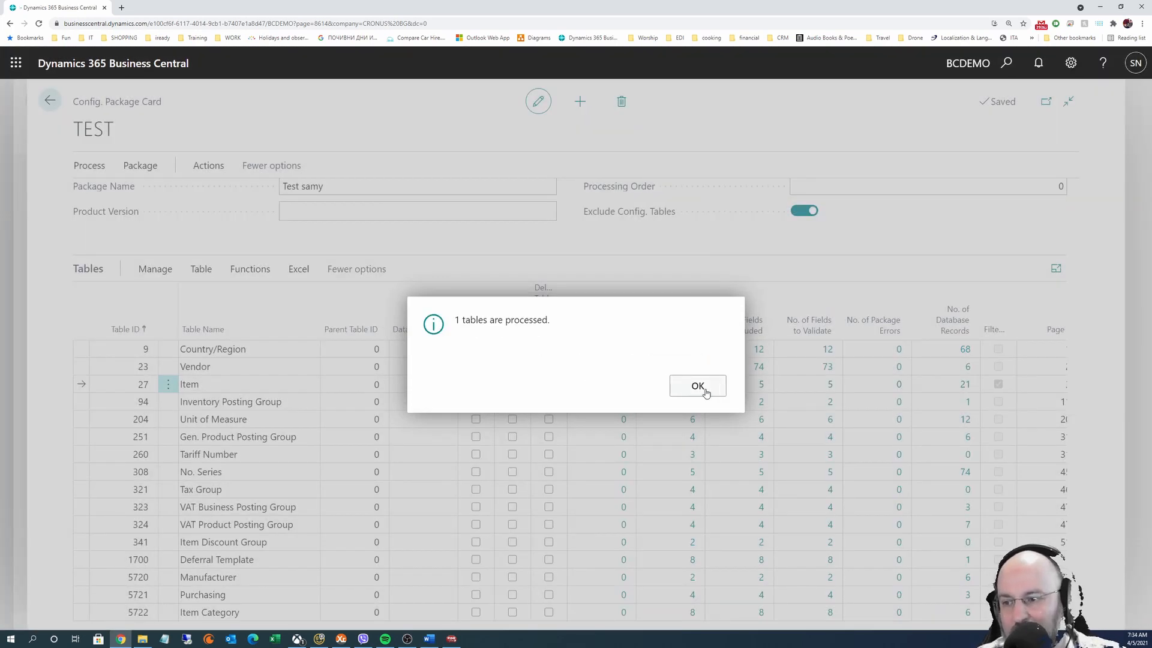
pyautogui.click(697, 386)
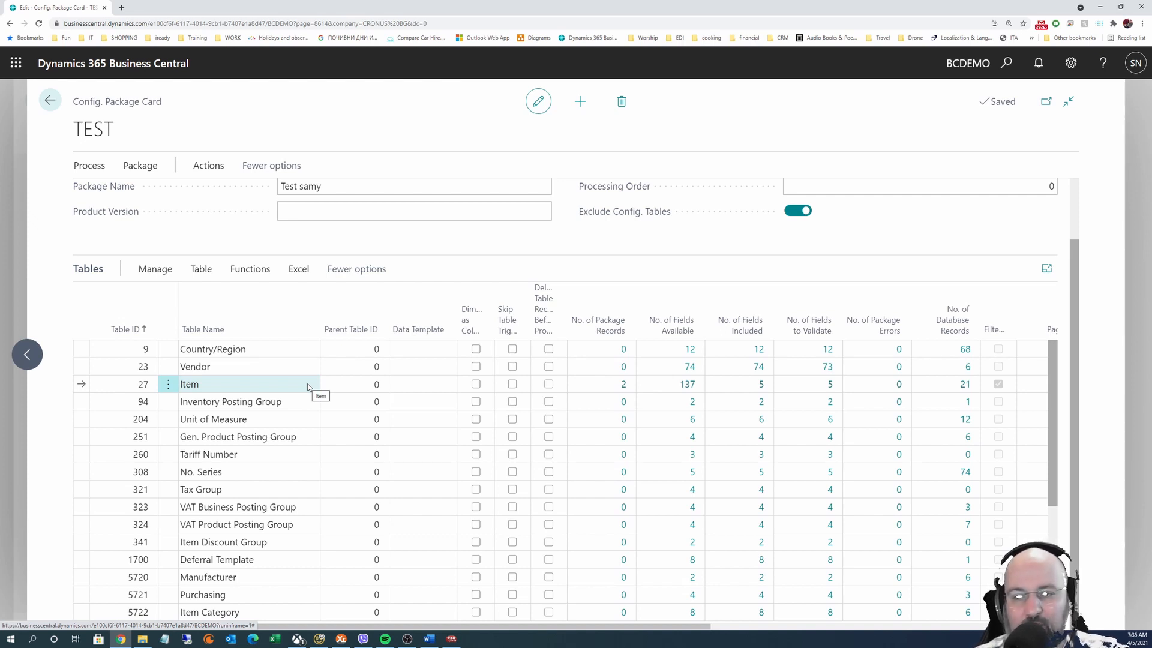
pyautogui.click(624, 384)
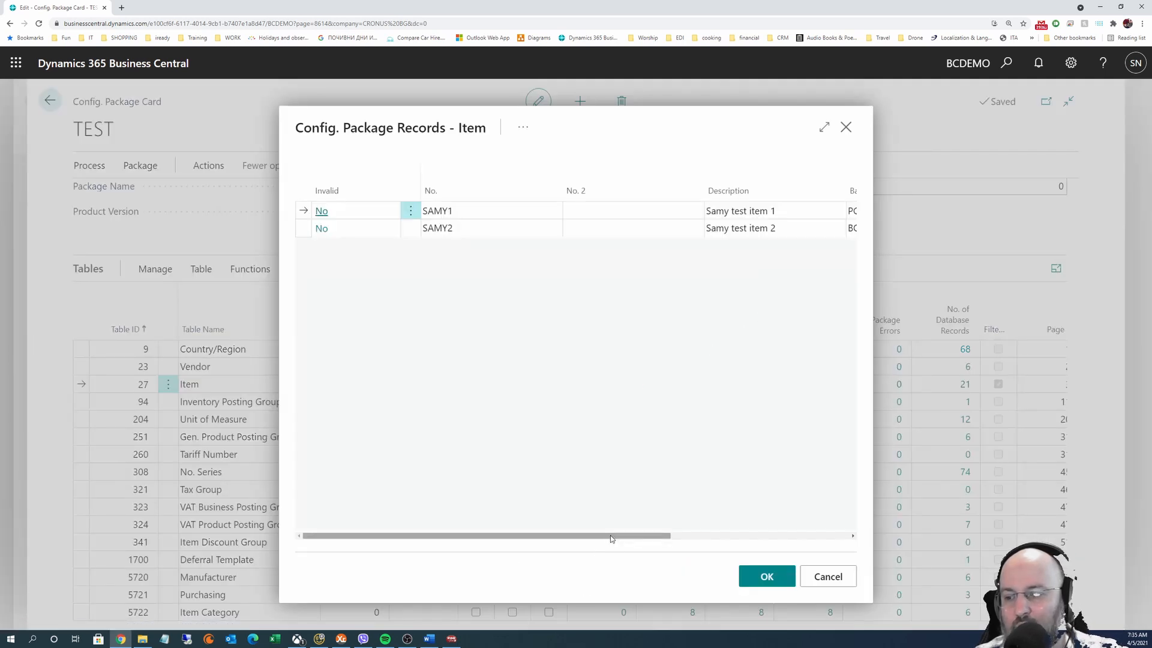
pyautogui.moveTo(611, 538); pyautogui.dragTo(781, 536)
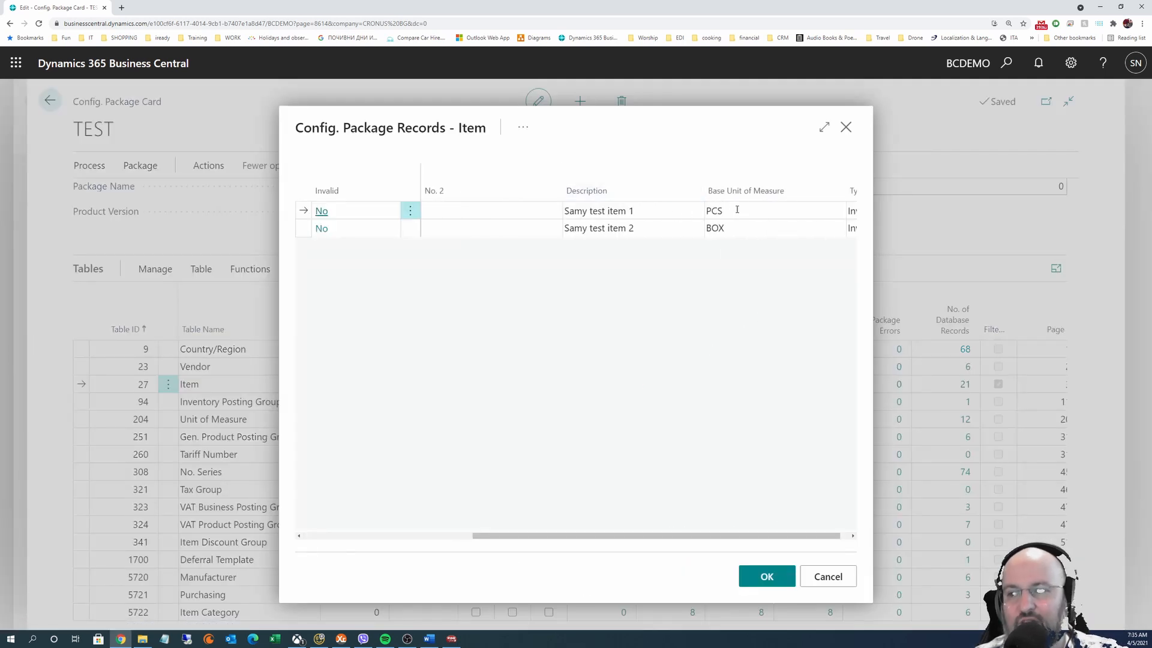
pyautogui.click(723, 229)
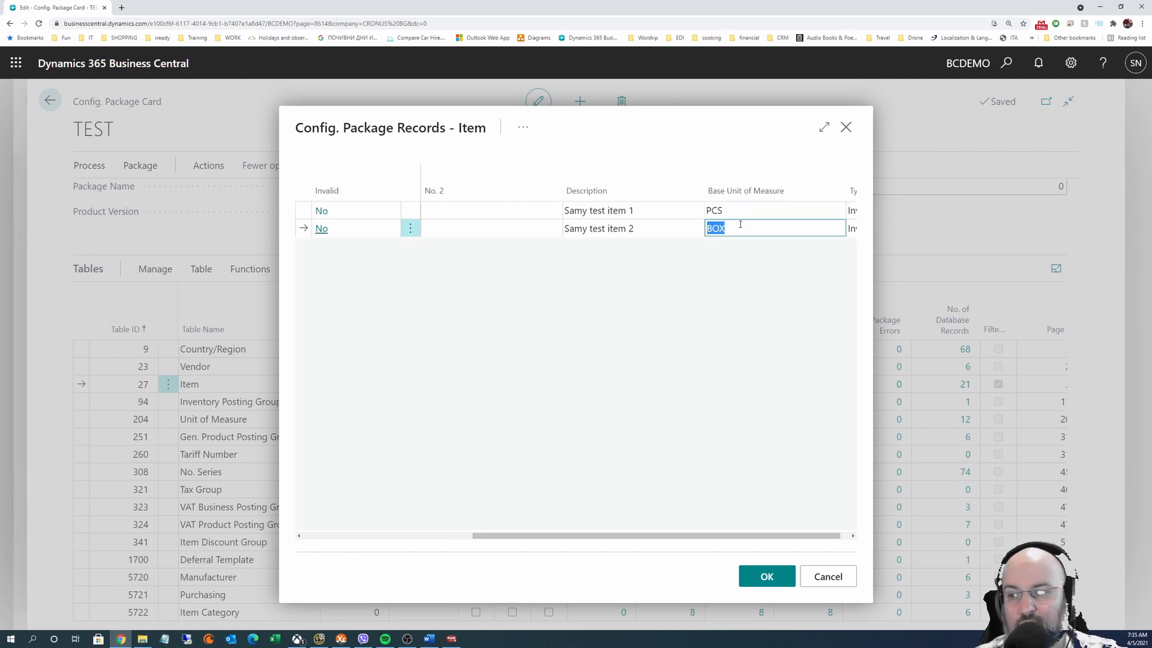
pyautogui.write('Samy')
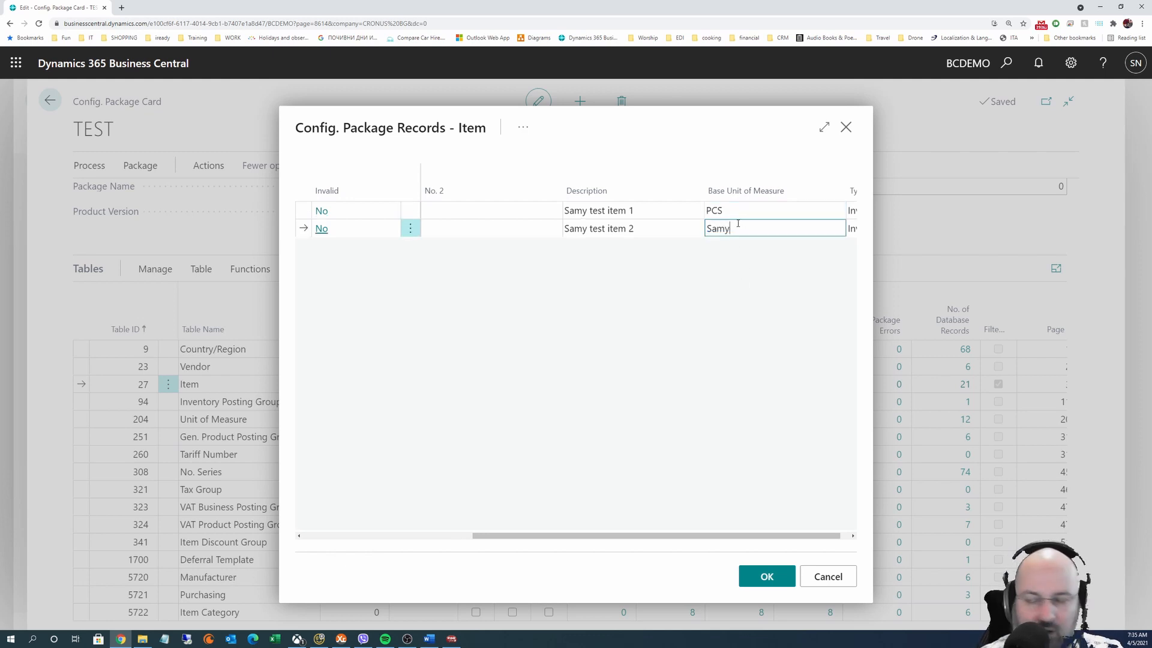
pyautogui.press('Tab')
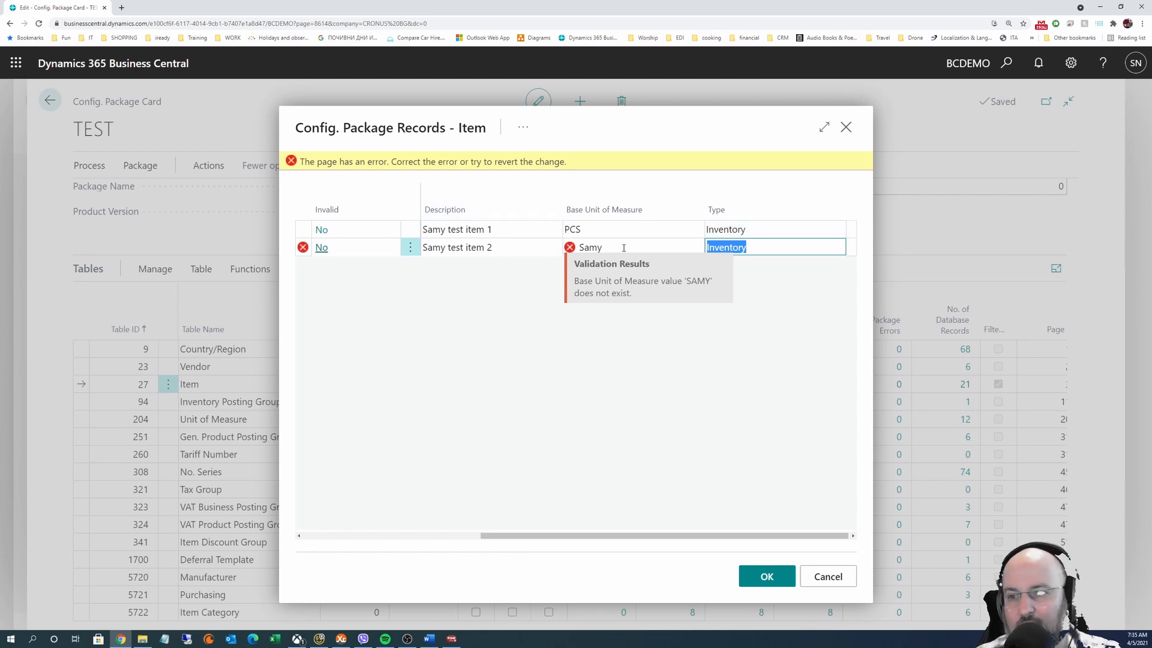
pyautogui.click(528, 163)
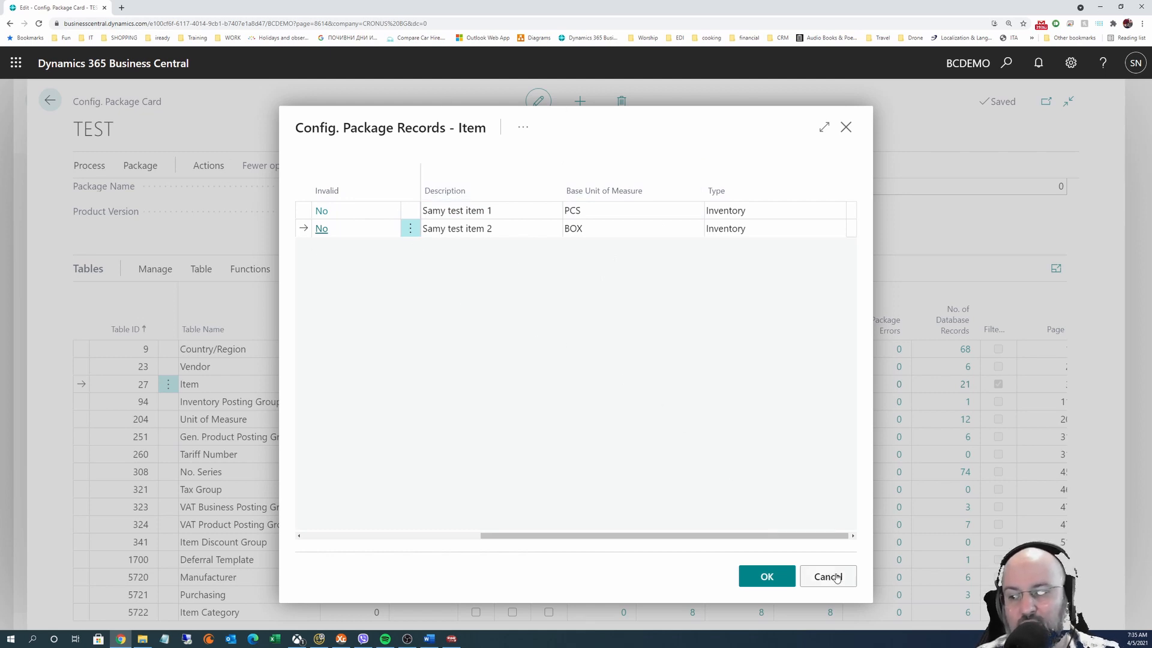
pyautogui.click(593, 228)
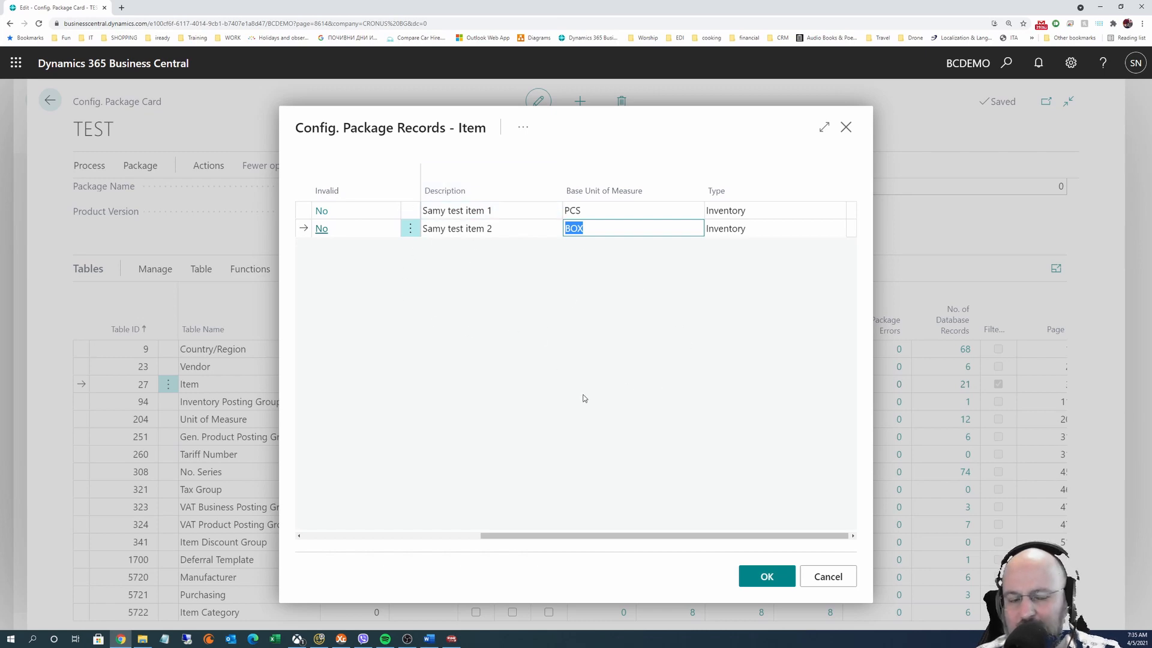
pyautogui.click(827, 575)
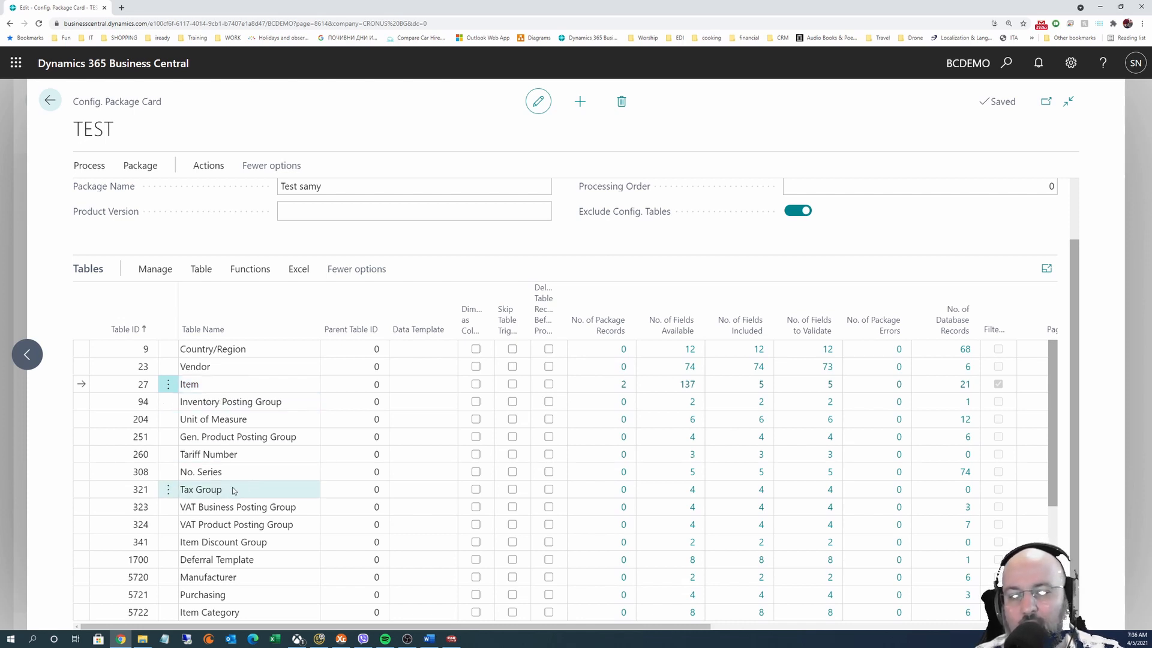
# Browse the Unit of Measure and Deferral Template rows, then reselect Item and show its Functions actions
pyautogui.click(231, 422)
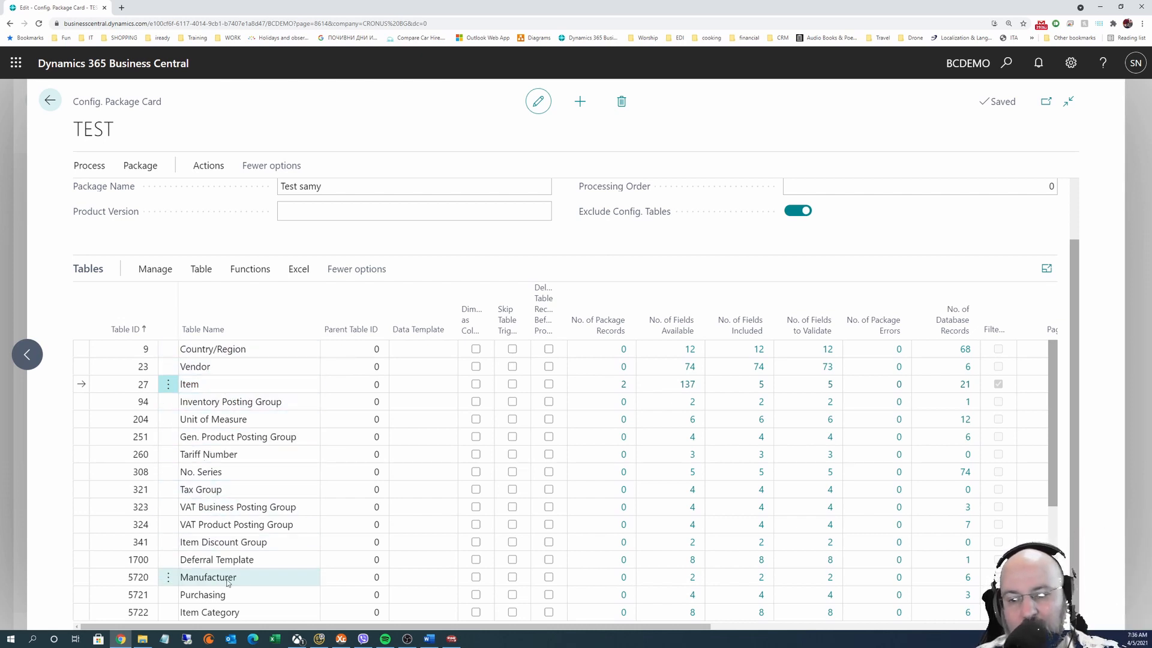
pyautogui.click(228, 559)
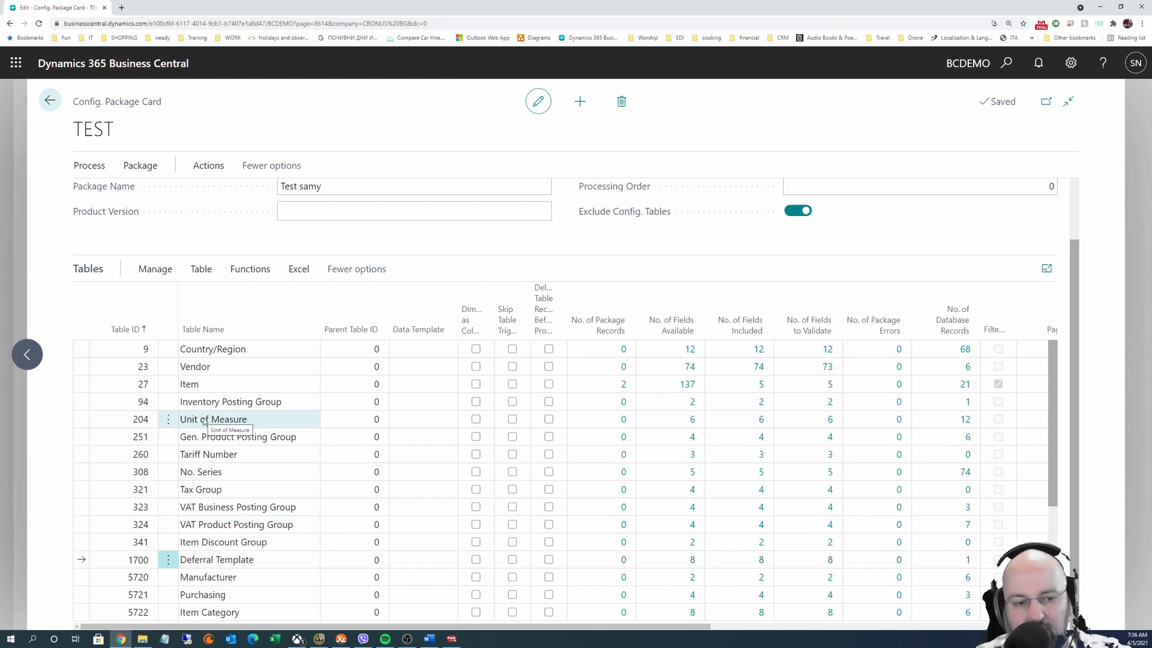
pyautogui.click(222, 387)
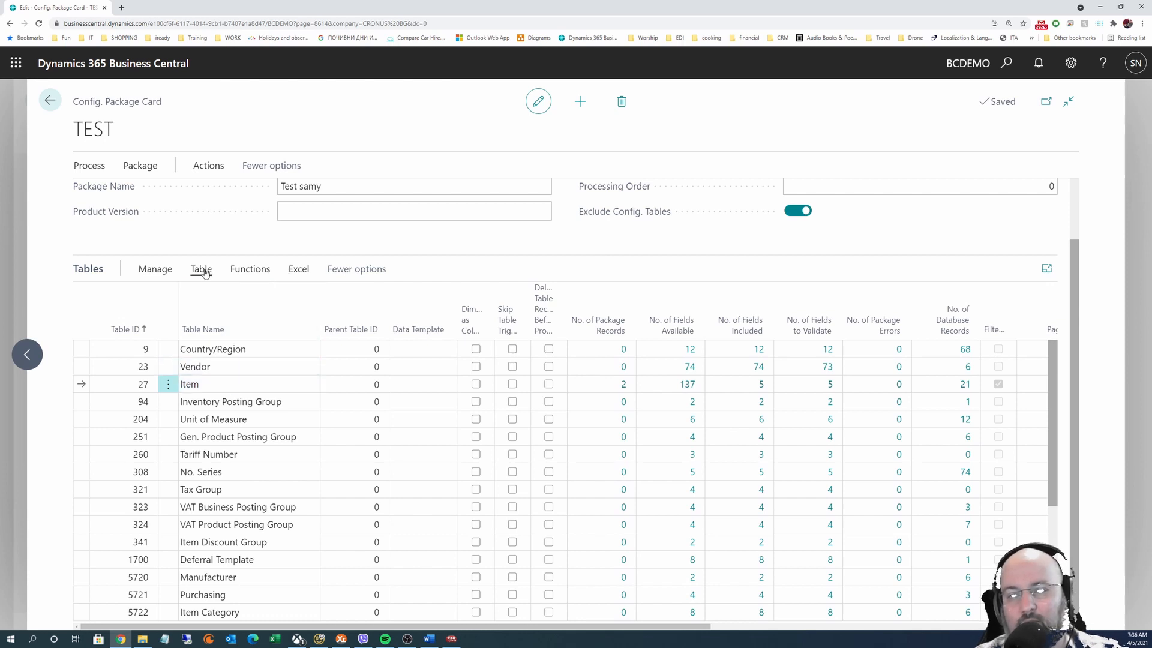
pyautogui.click(250, 269)
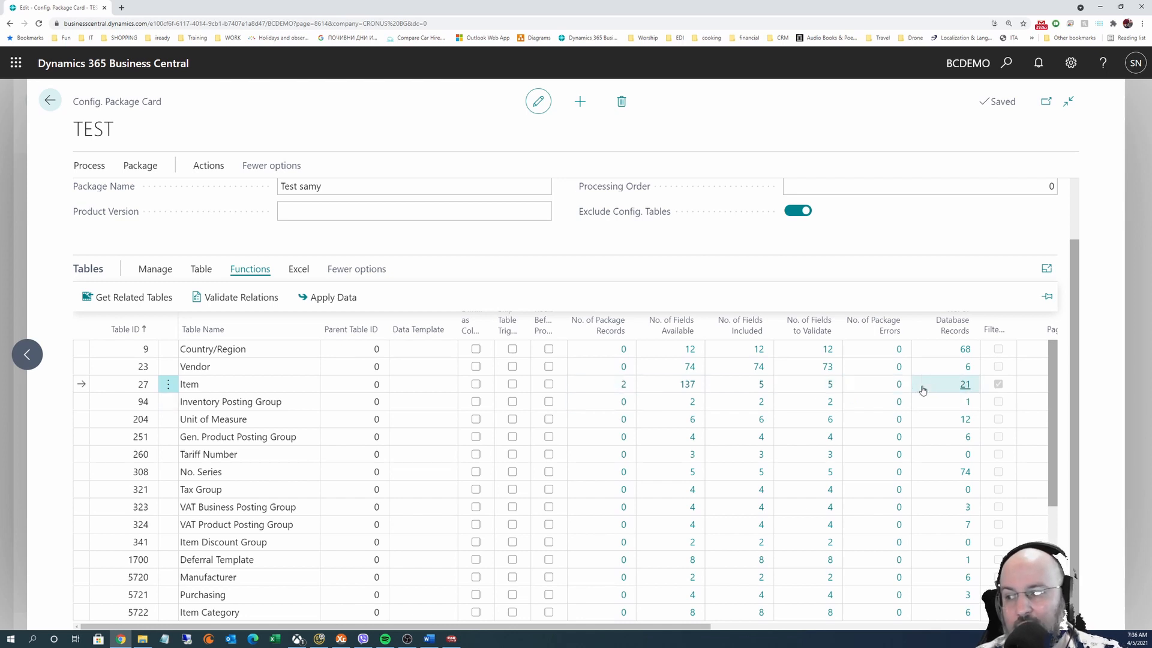
# Apply the TEST package's Item table data, inserting 2 records with 0 errors
pyautogui.click(333, 297)
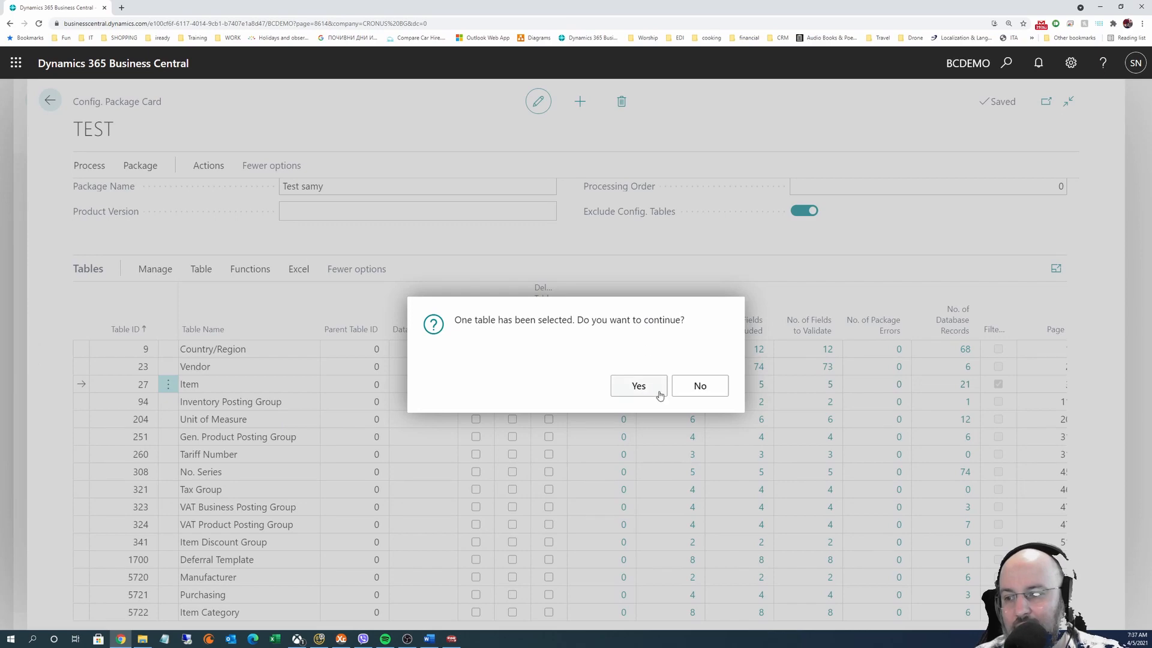
pyautogui.click(640, 386)
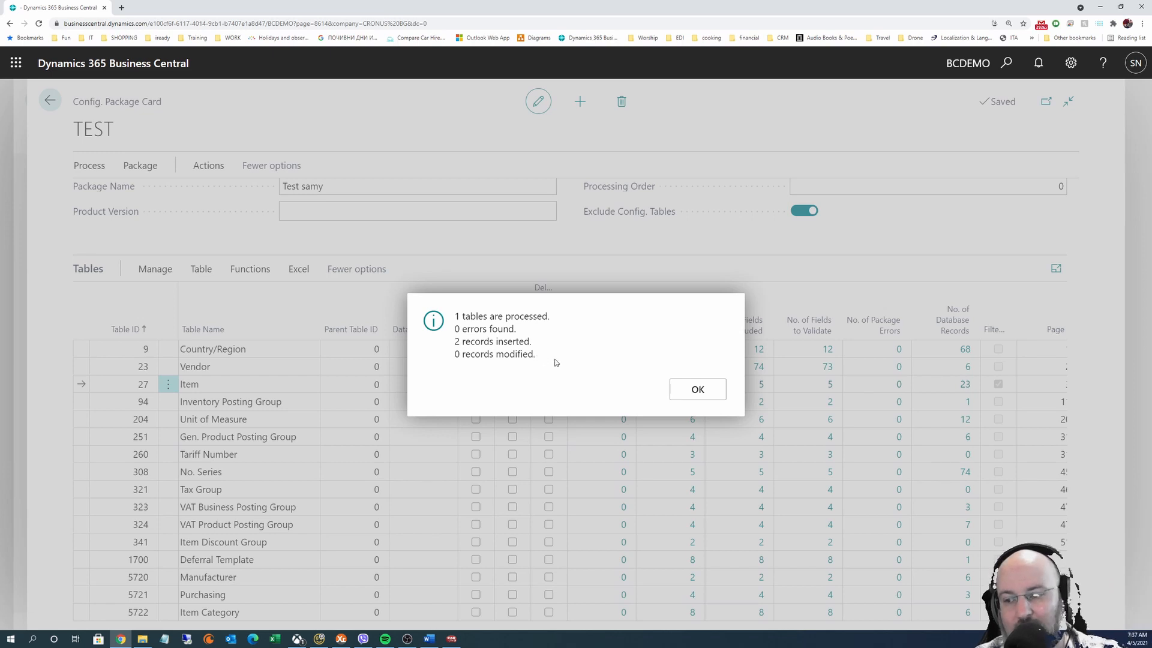
# Dismiss the Apply Data results, leaving Item at 0 package and 23 database records
pyautogui.click(693, 389)
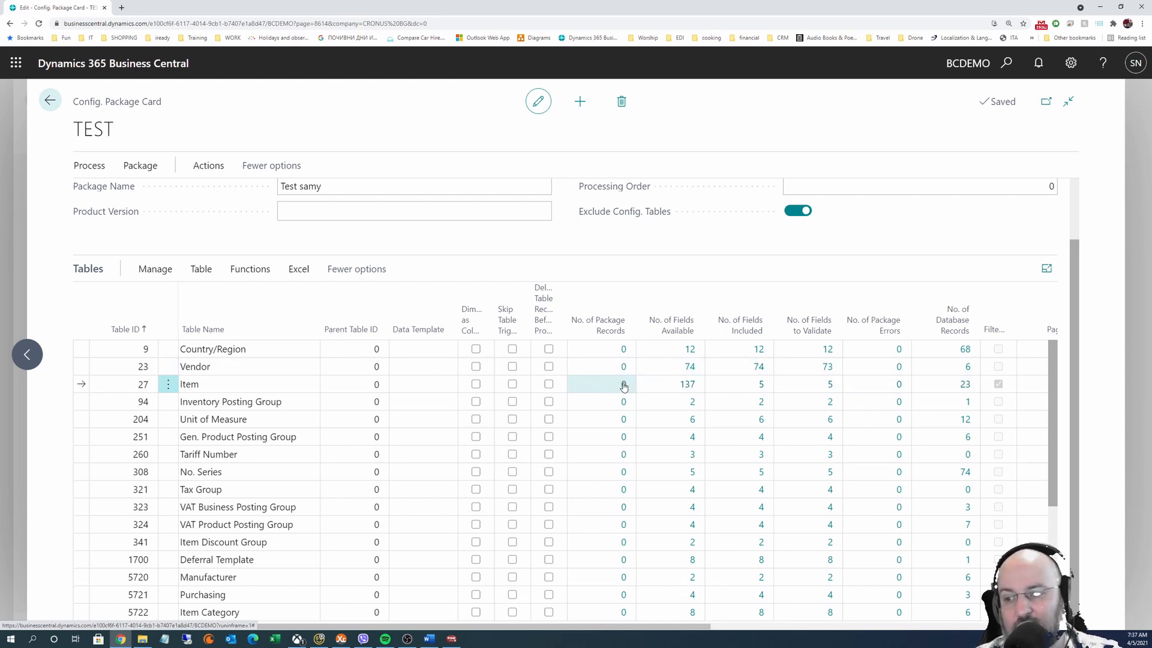
# Confirm both new test items appear in the Items list, then return to the TEST package card
pyautogui.click(964, 385)
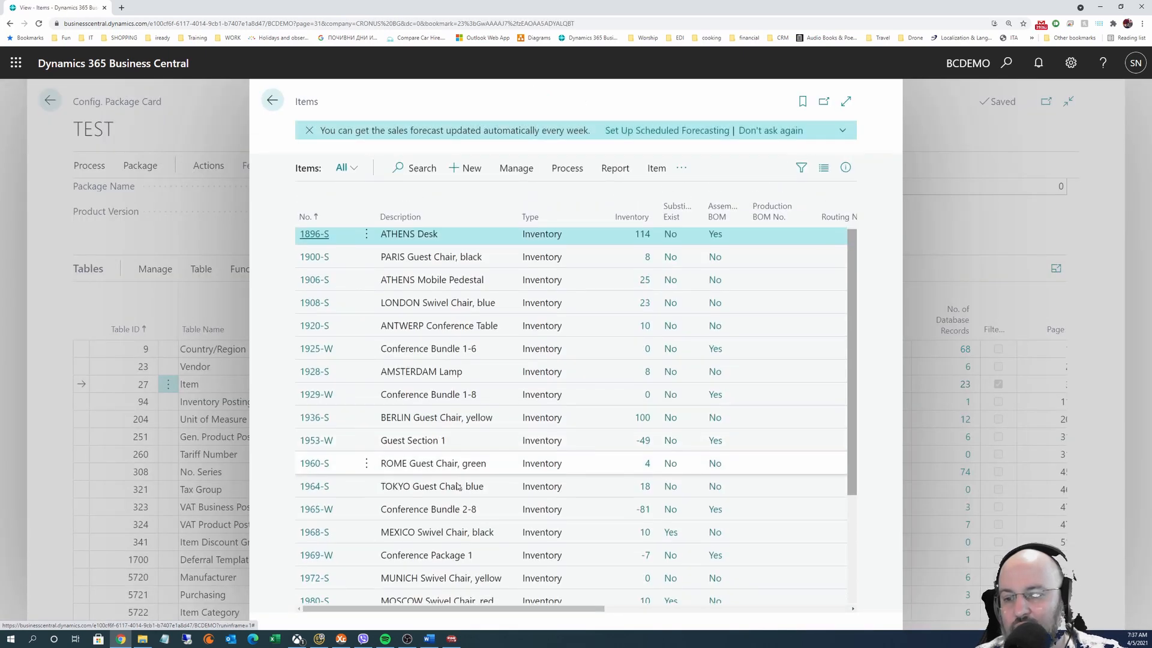
pyautogui.scroll(-3, 457, 487)
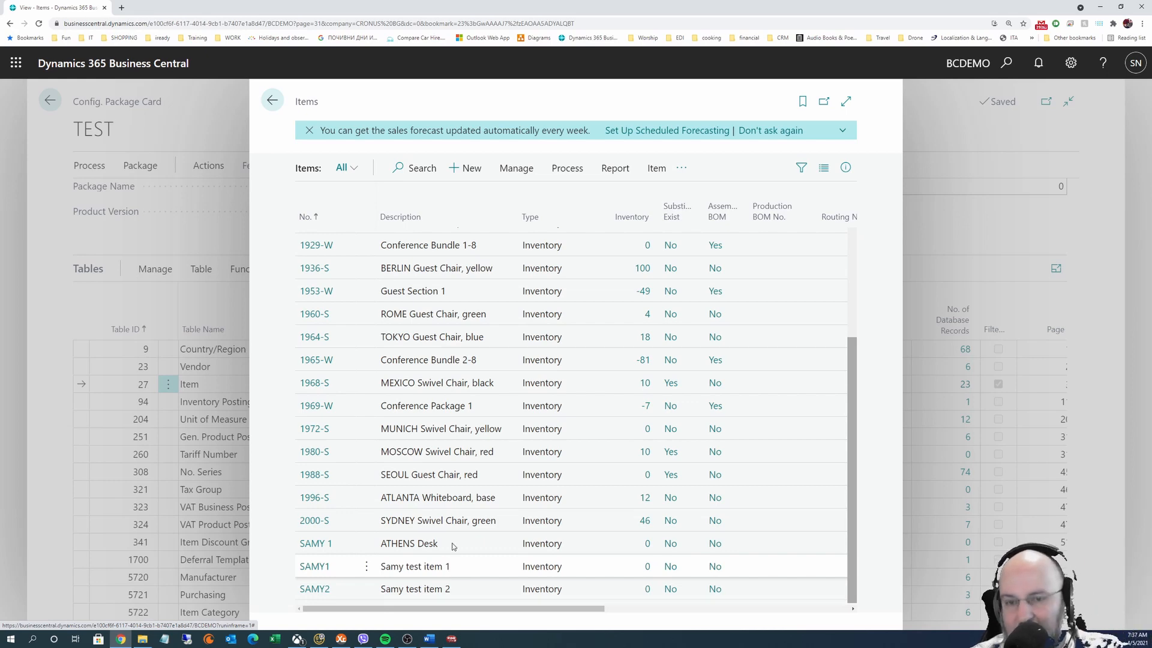
pyautogui.click(272, 102)
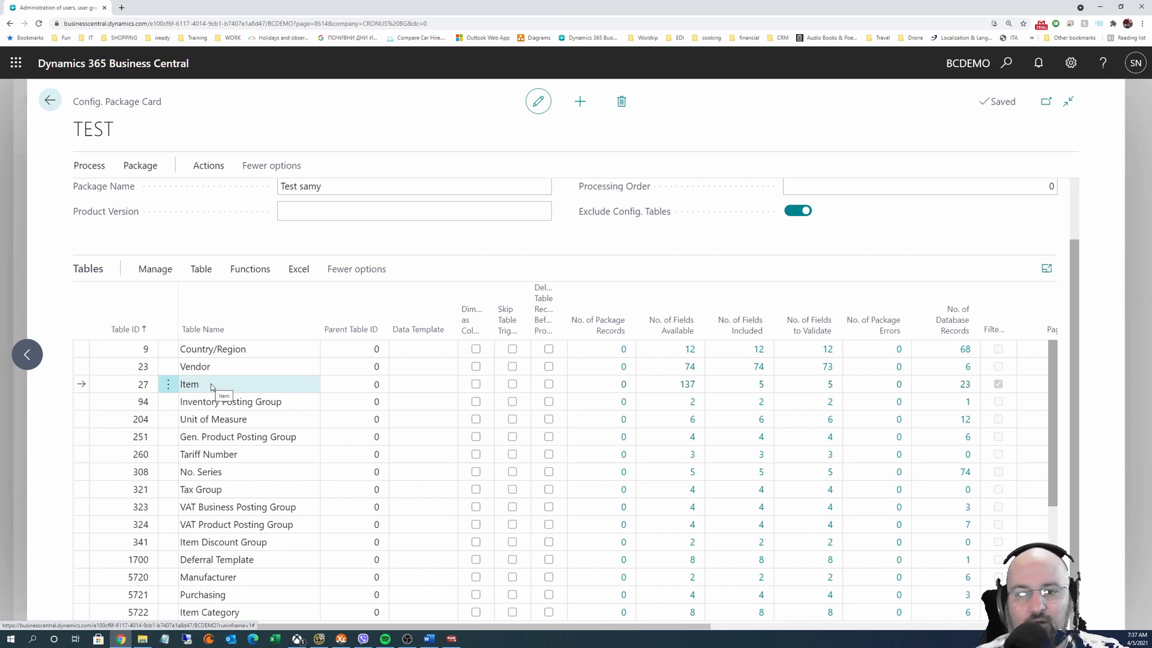
# Select the Item row and extend the selection to every table in the TEST package
pyautogui.click(299, 269)
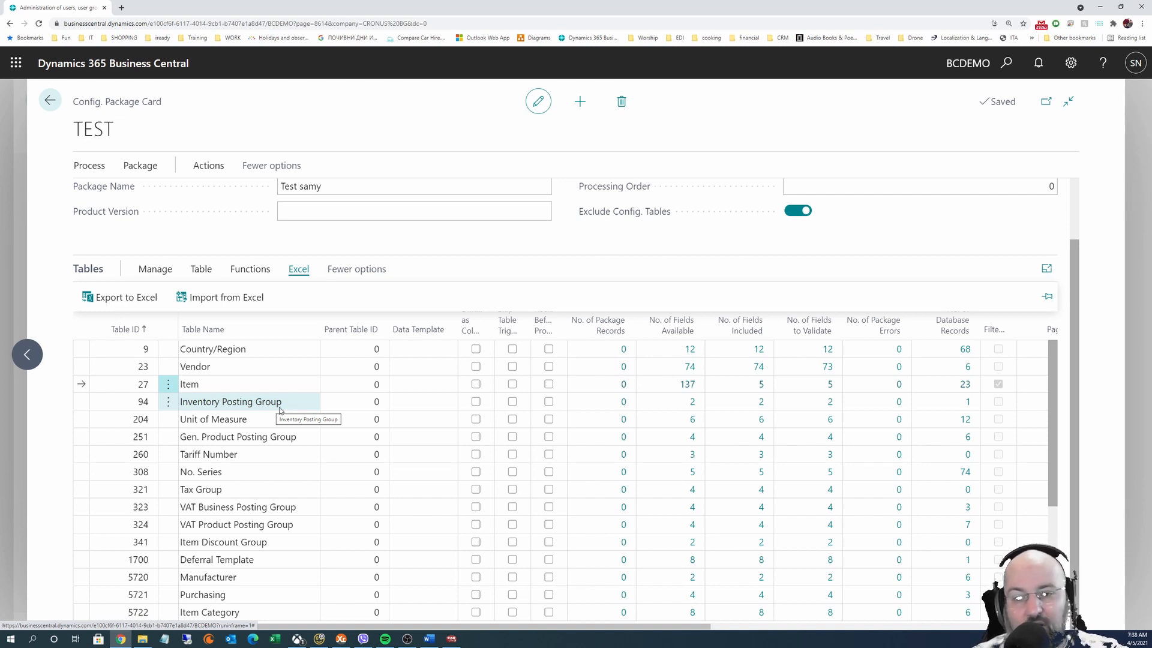
pyautogui.click(228, 401)
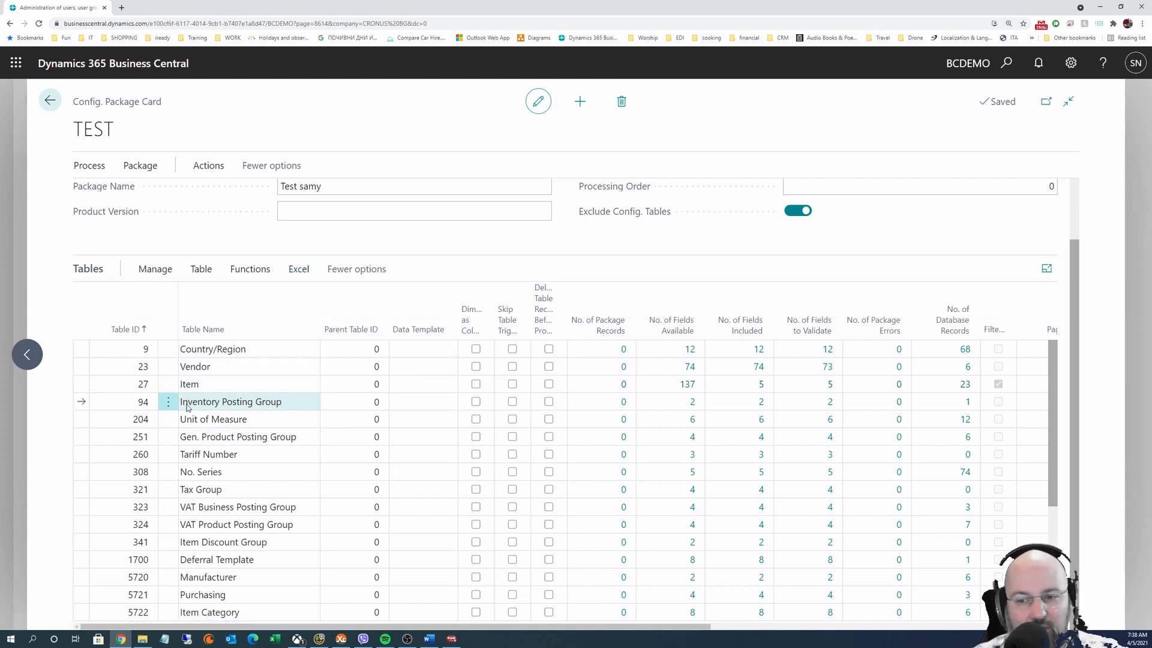
pyautogui.click(231, 388)
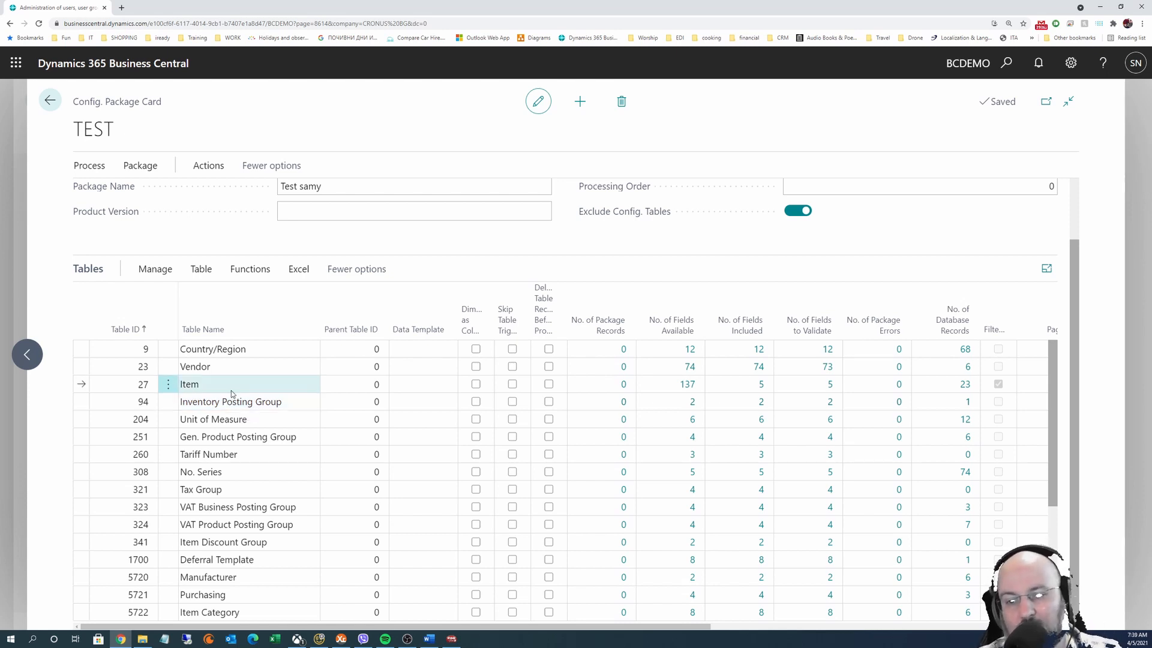
pyautogui.hotkey('shift', 'Down')
pyautogui.hotkey('shift', 'Down')
pyautogui.hotkey('shift', 'Down')
pyautogui.hotkey('shift', 'Down')
pyautogui.hotkey('shift', 'Down')
pyautogui.hotkey('shift', 'Down')
pyautogui.hotkey('shift', 'Down')
pyautogui.hotkey('shift', 'Down')
pyautogui.hotkey('shift', 'Down')
pyautogui.hotkey('shift', 'Down')
pyautogui.hotkey('ctrl', 'a')
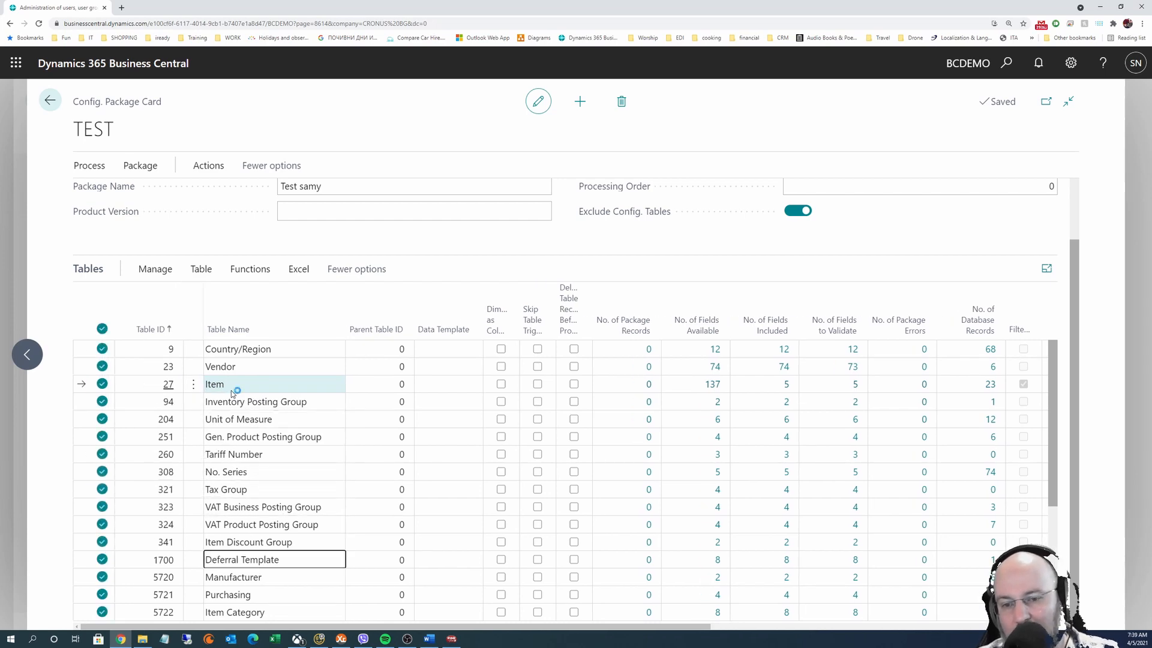
# Cancel the accidental save dialog, review the Table and Functions actions, and clear the multi-selection
pyautogui.hotkey('ctrl', 's')
pyautogui.click(732, 397)
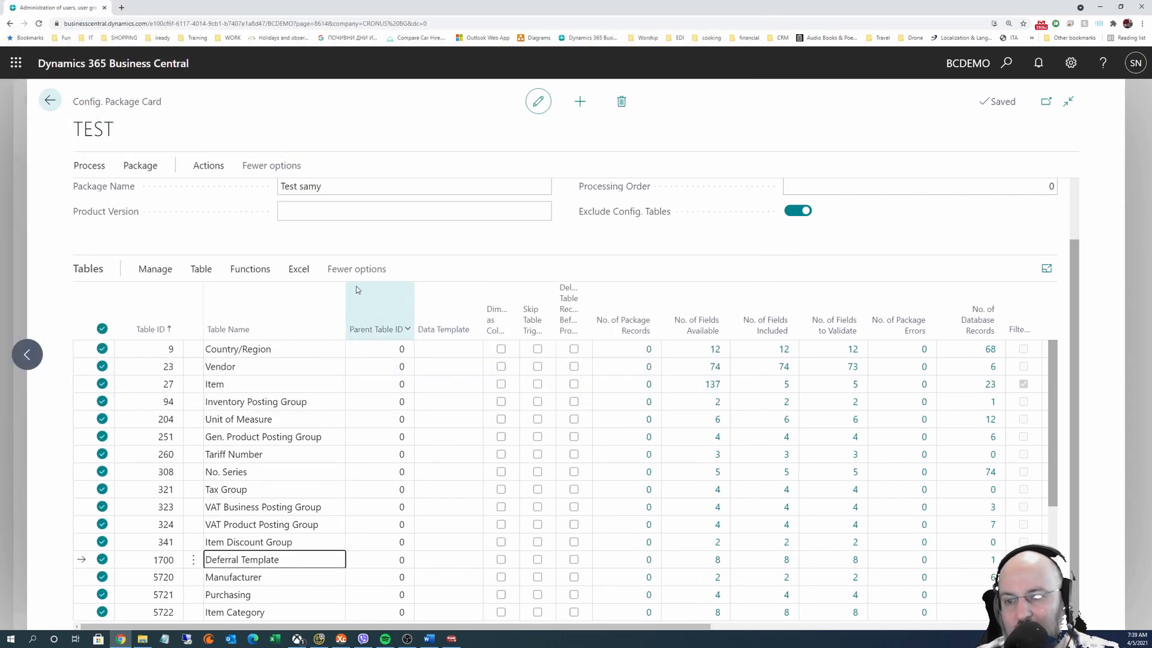
pyautogui.click(201, 270)
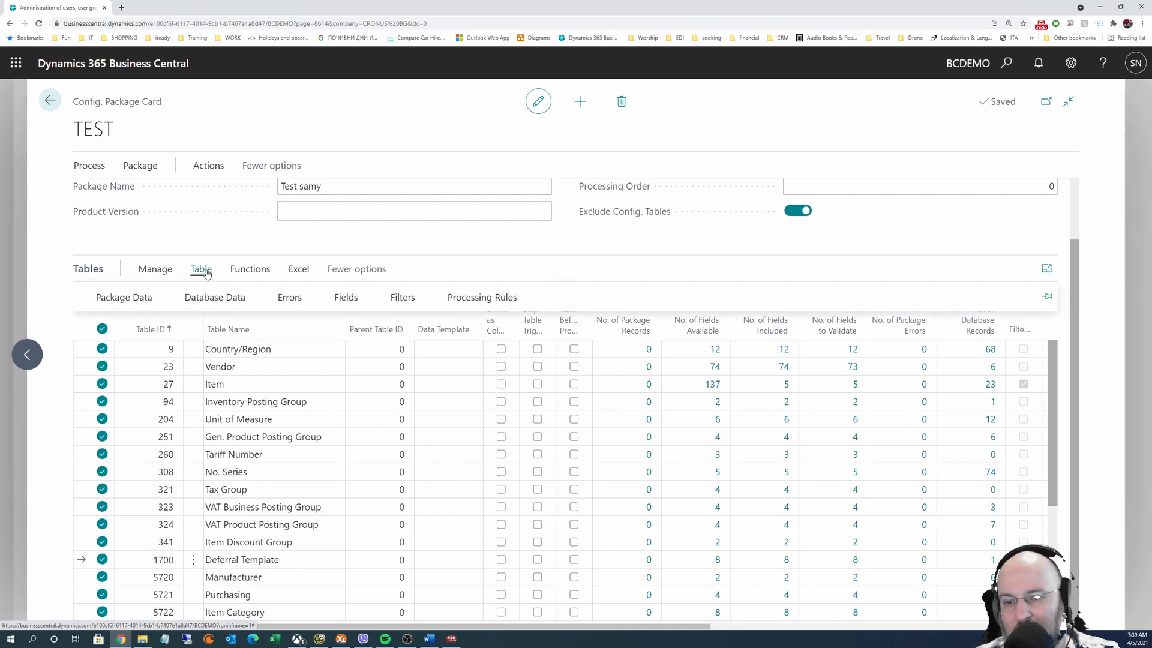
pyautogui.click(233, 273)
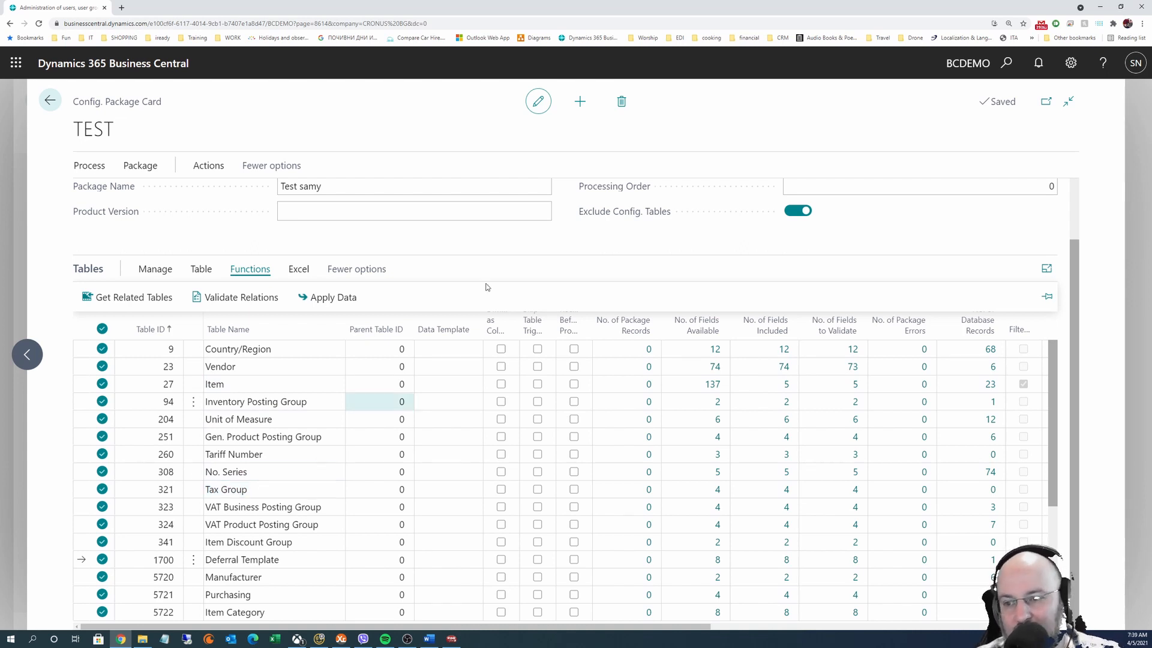
pyautogui.click(526, 243)
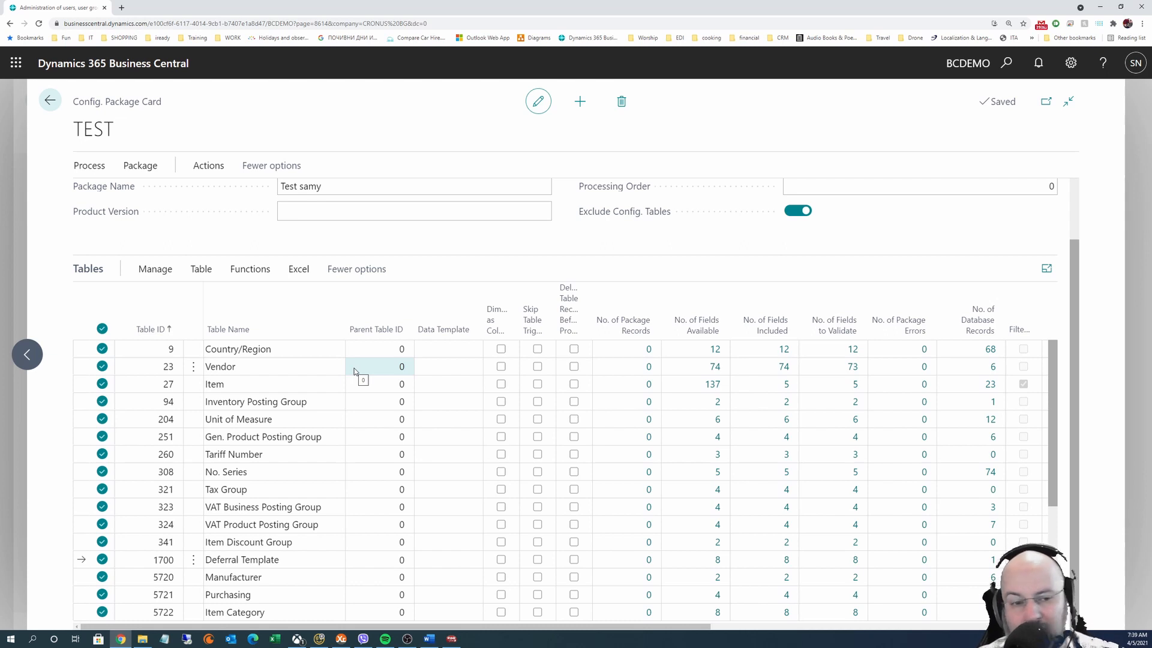
pyautogui.click(266, 389)
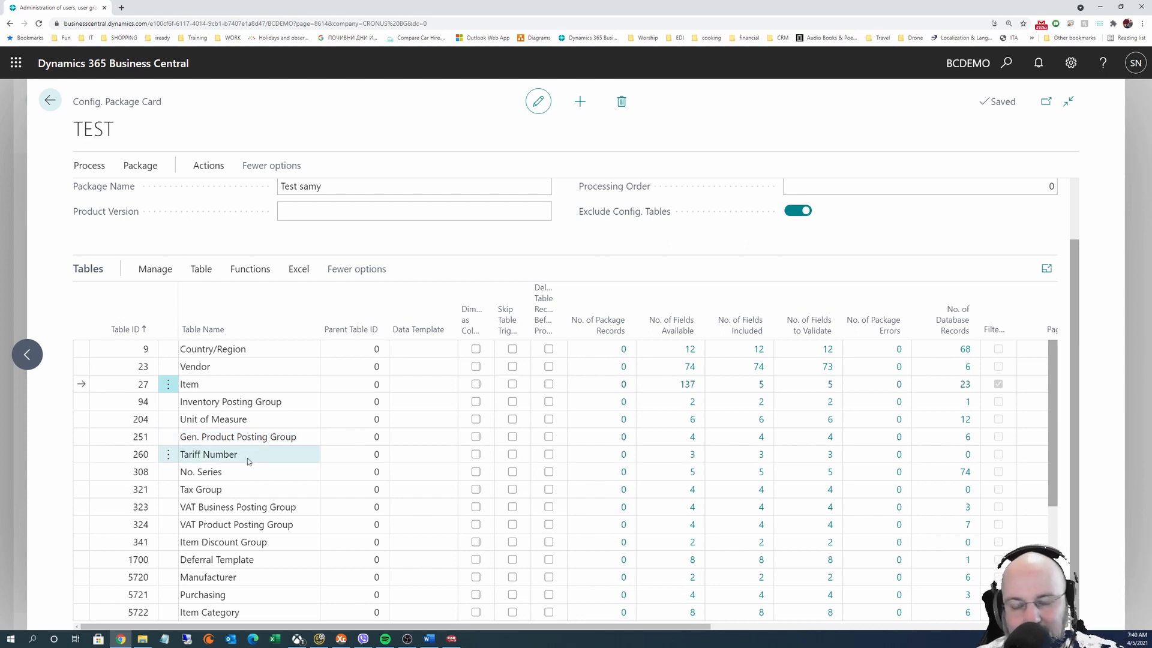
# Export the Item table's package data to Excel and open the downloaded .xlsx workbook
pyautogui.scroll(1, 249, 456)
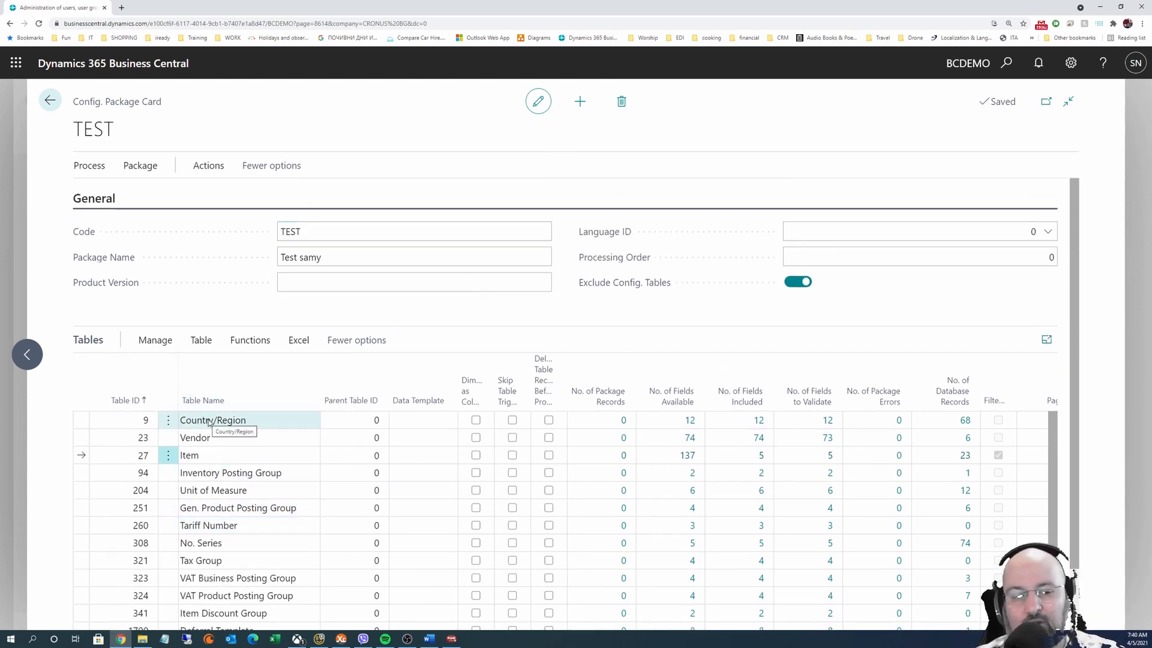
pyautogui.scroll(-2, 251, 532)
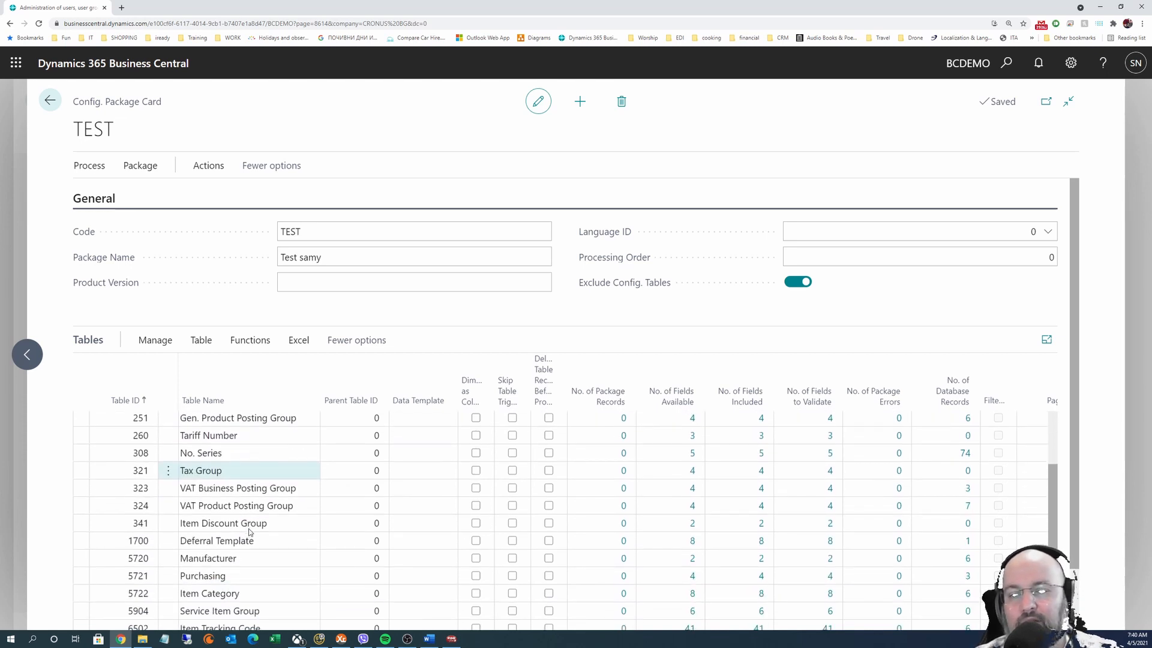
pyautogui.scroll(2, 243, 492)
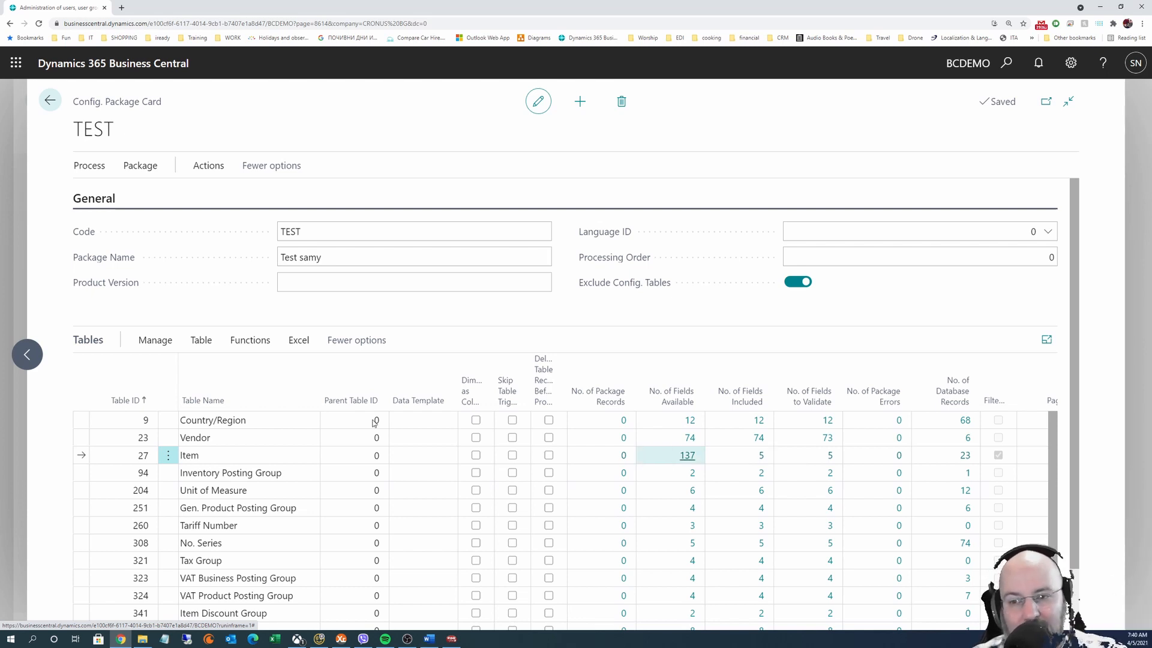
pyautogui.click(298, 340)
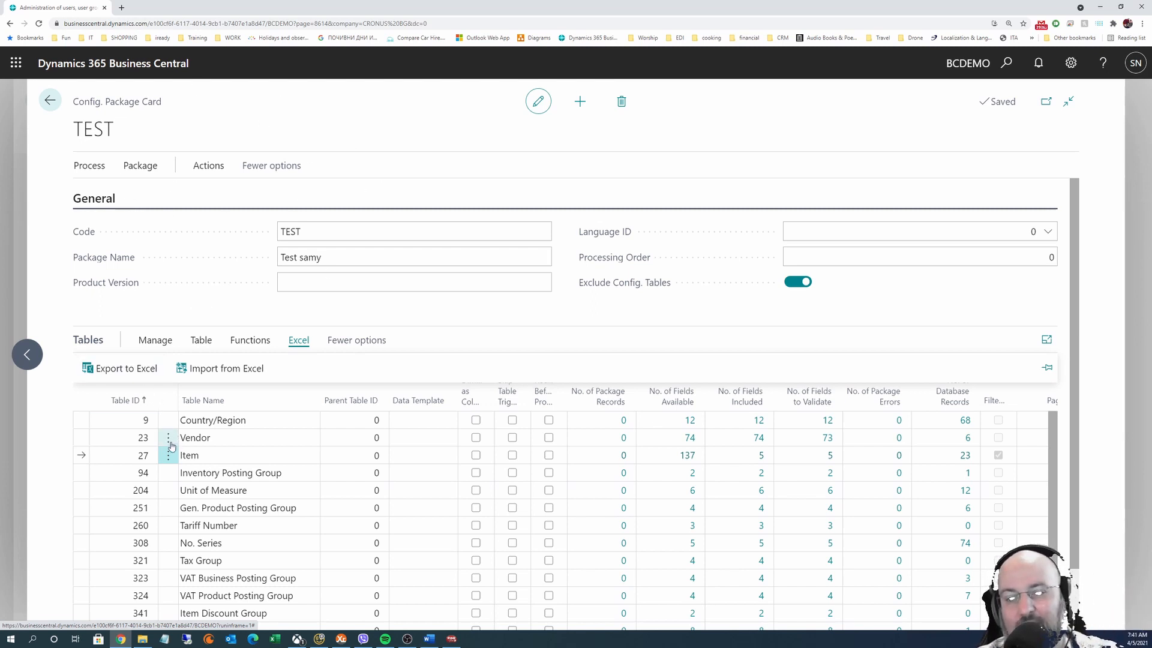
pyautogui.click(115, 460)
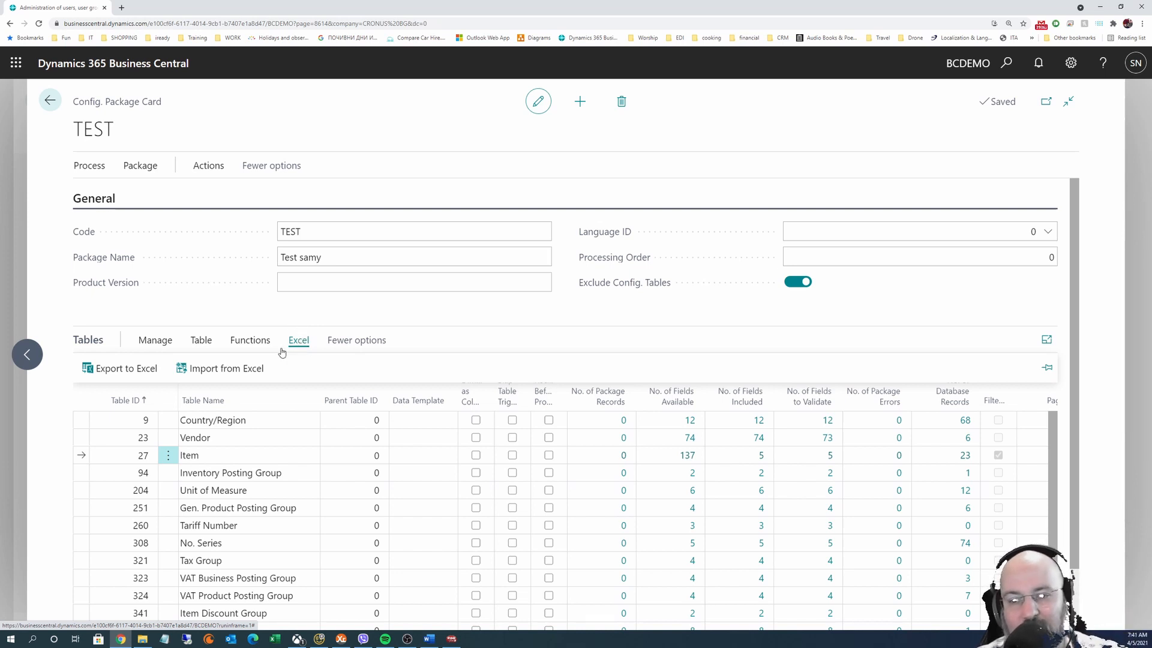
pyautogui.click(214, 369)
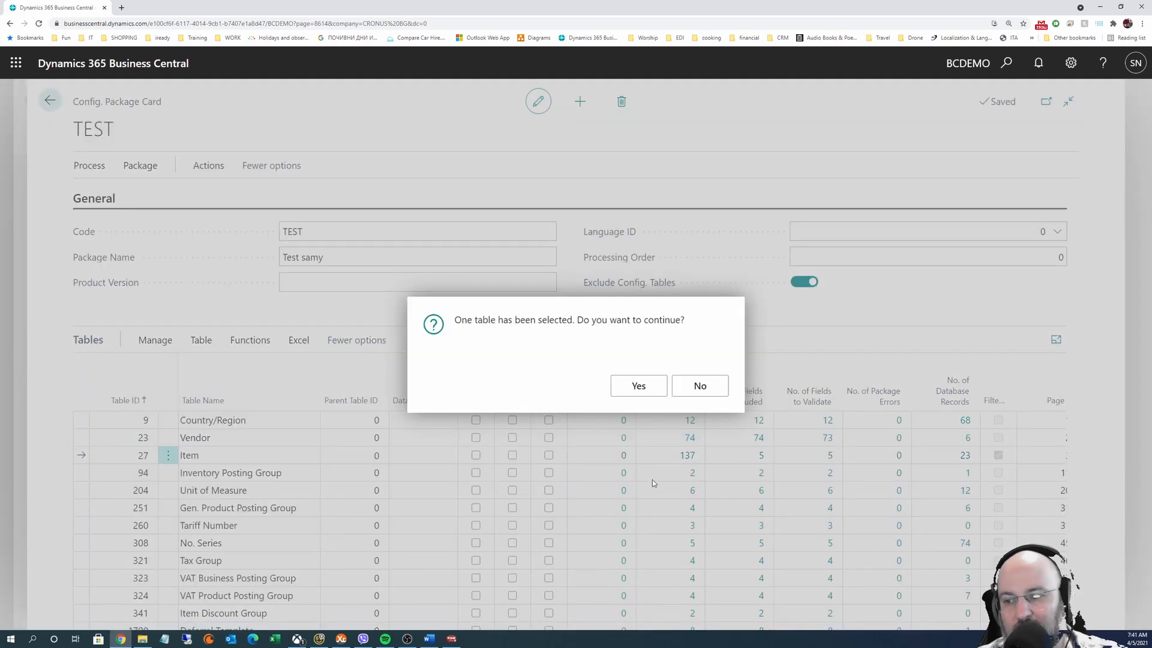
pyautogui.click(638, 386)
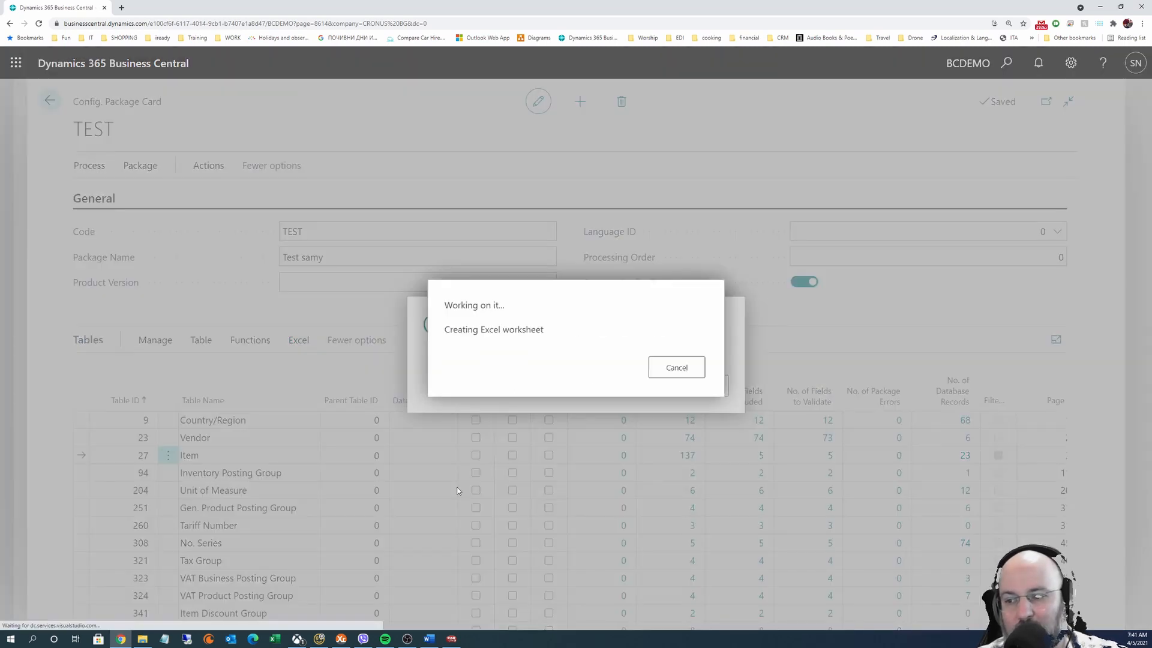
pyautogui.click(53, 617)
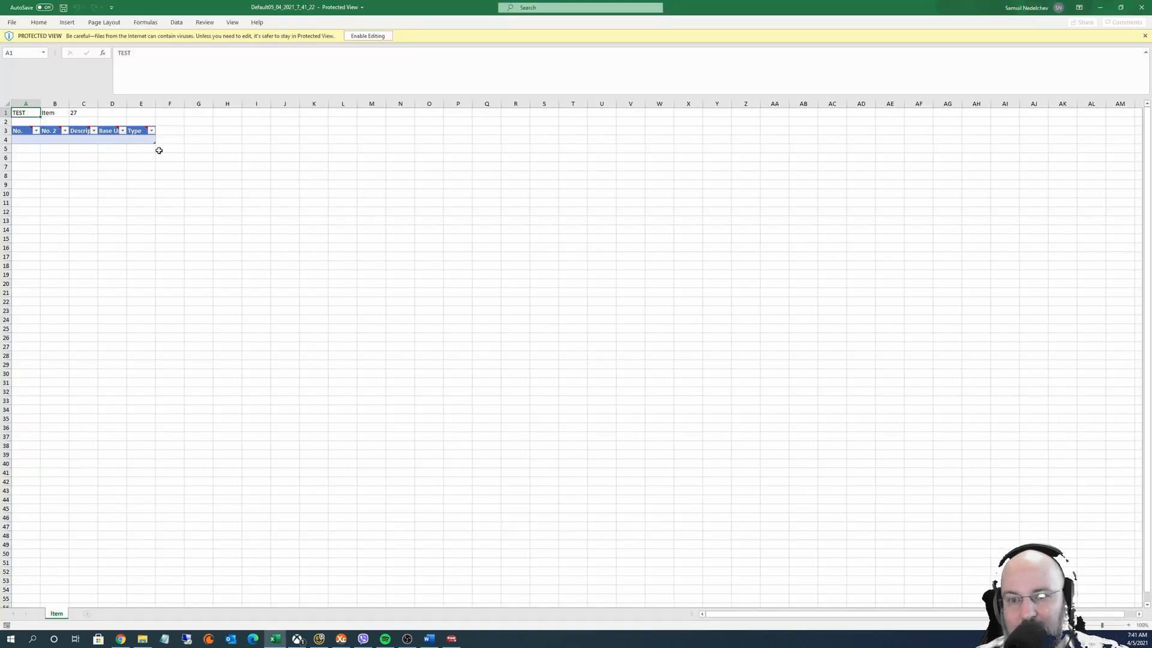
# Check the table name in B1 and table number in C1, then close the Item workbook
pyautogui.click(48, 114)
pyautogui.click(87, 111)
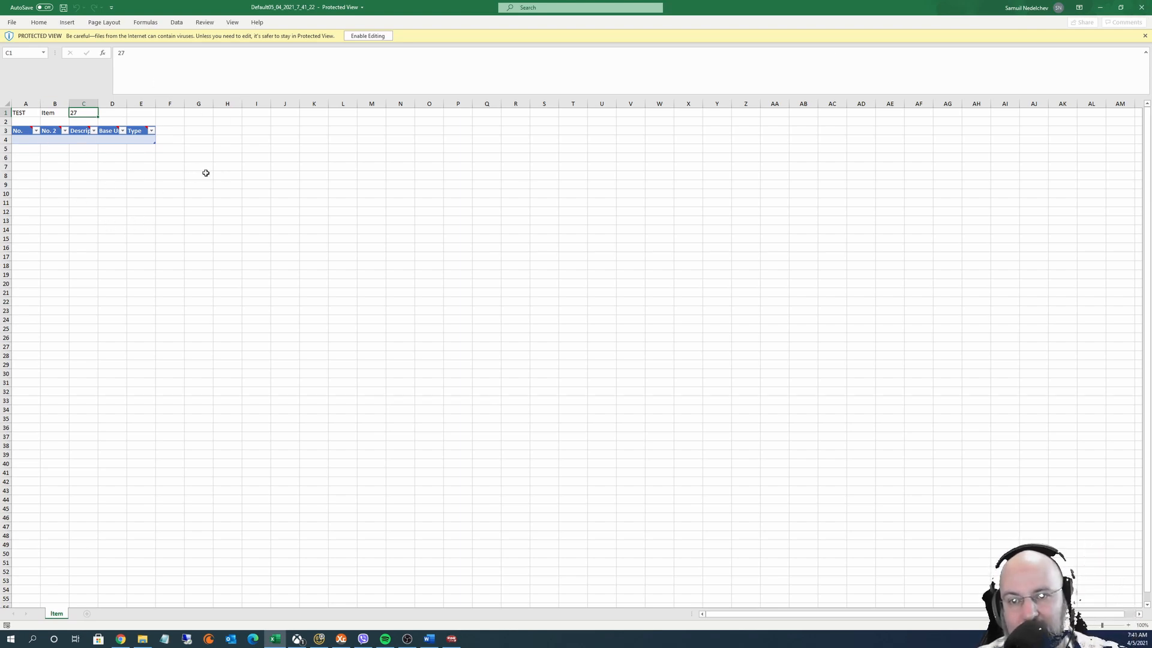
pyautogui.click(1141, 7)
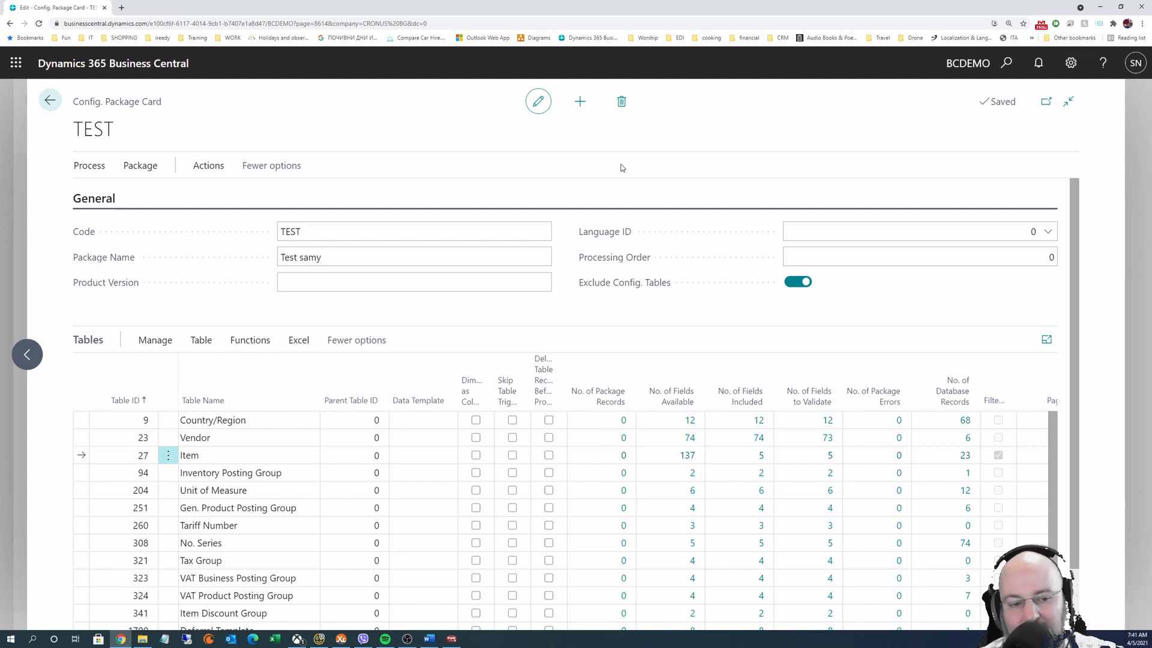
pyautogui.click(291, 344)
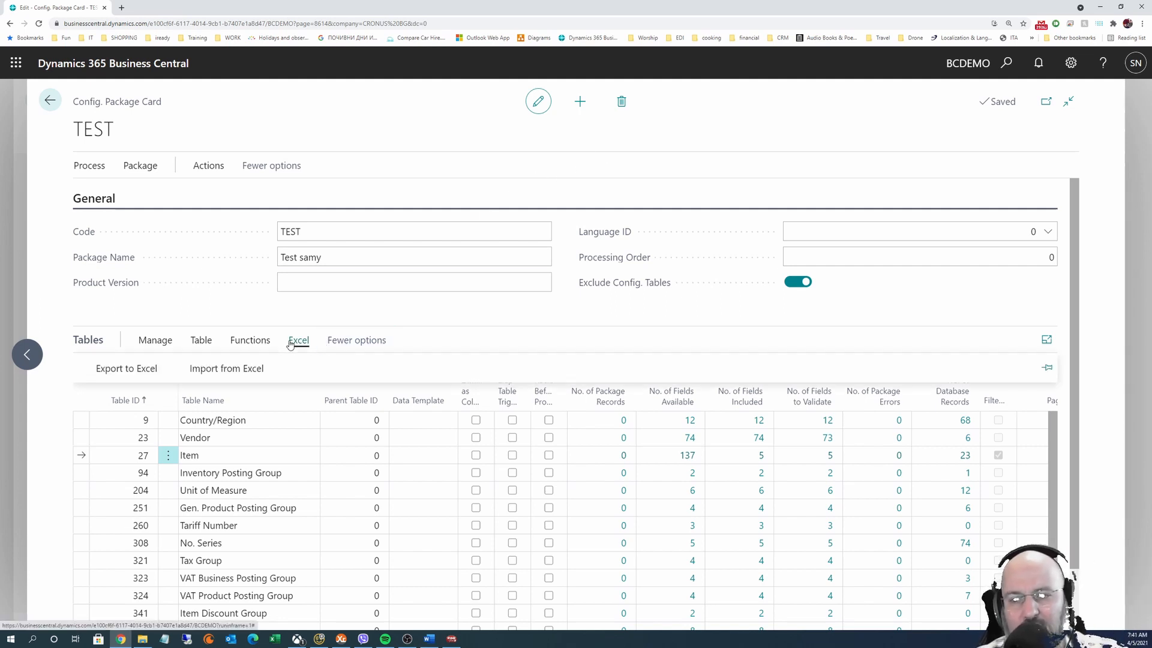
pyautogui.click(484, 287)
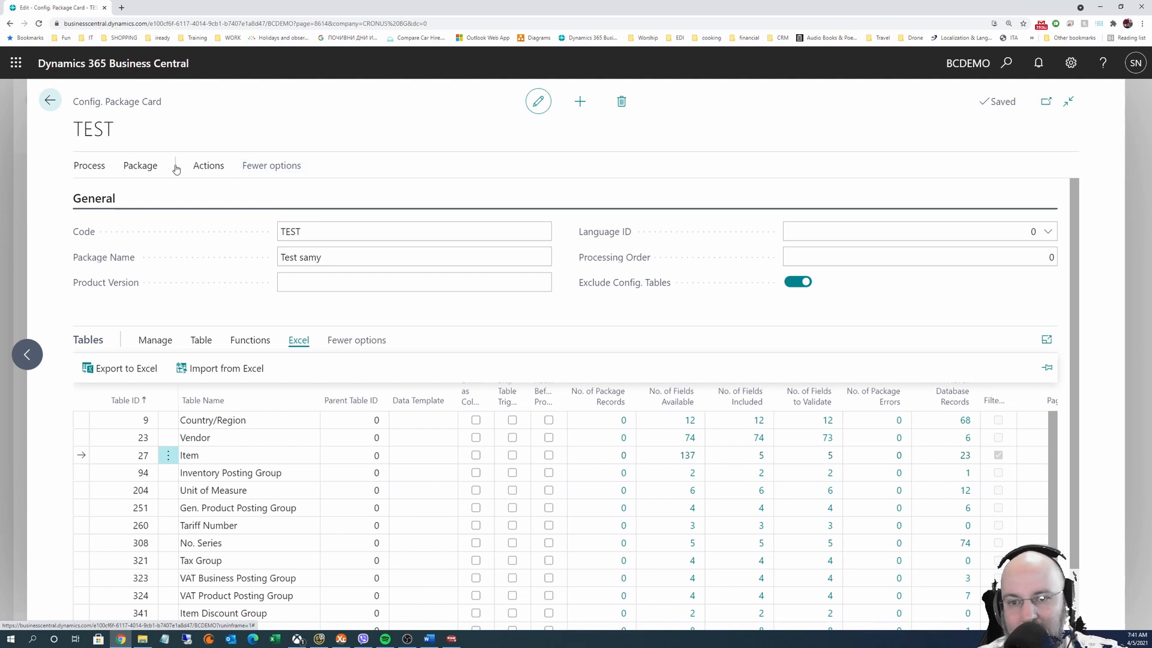
pyautogui.click(79, 165)
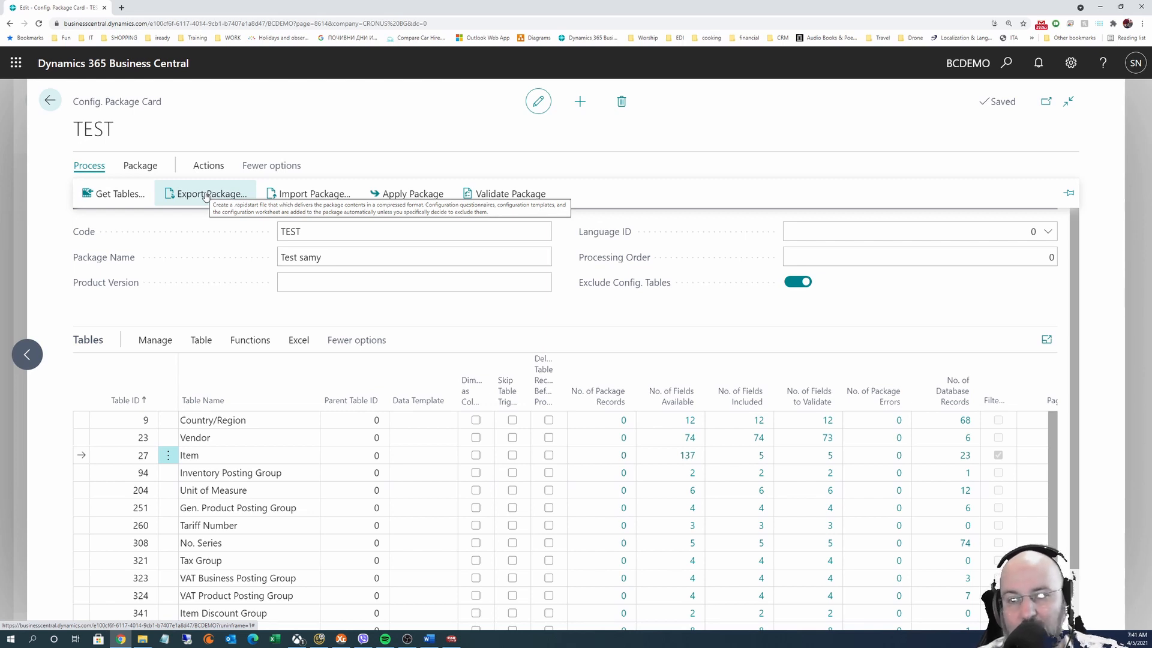
pyautogui.click(351, 252)
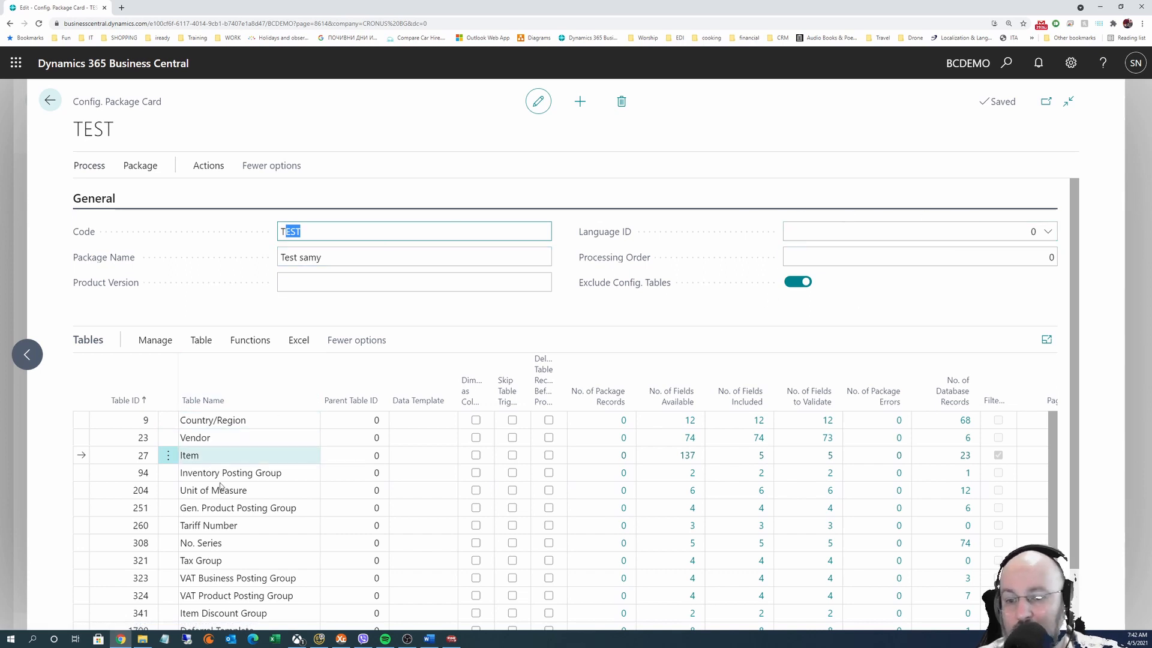
pyautogui.scroll(-1, 207, 537)
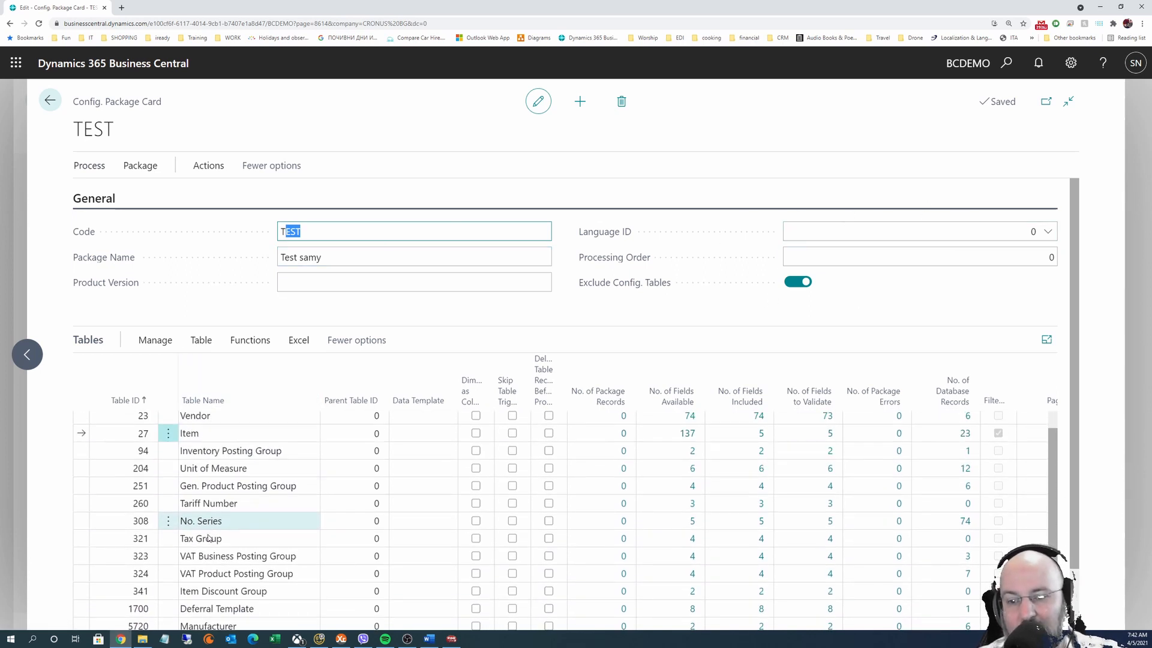
pyautogui.scroll(1, 210, 528)
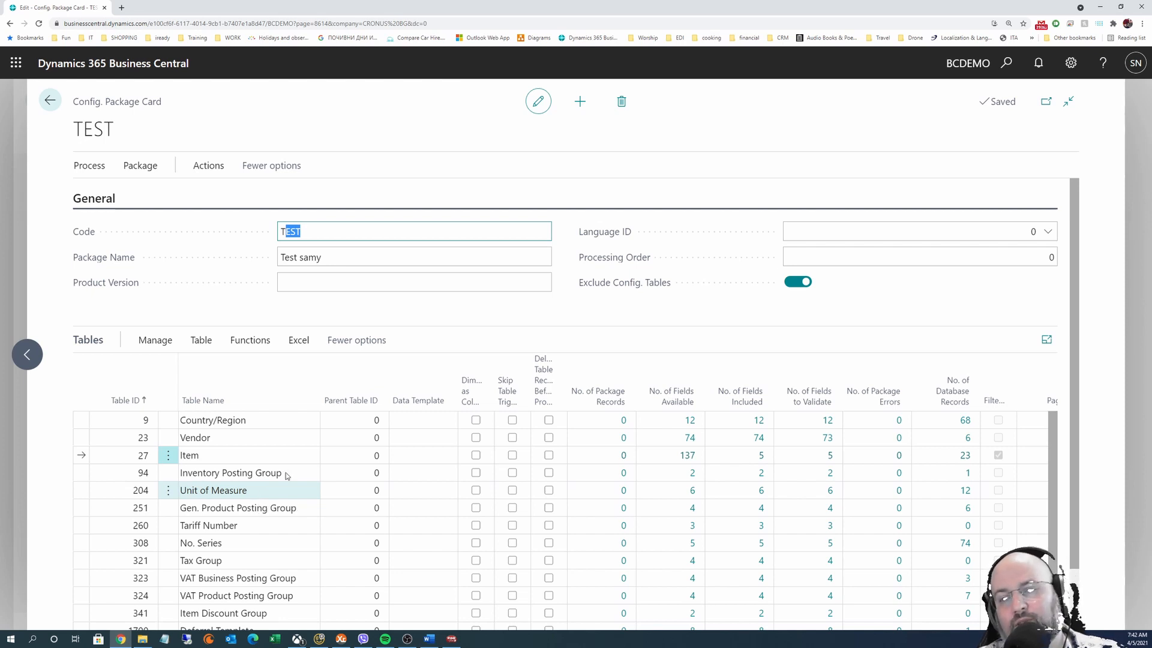
# Review the TEST package's table actions and close the package filters list
pyautogui.click(194, 343)
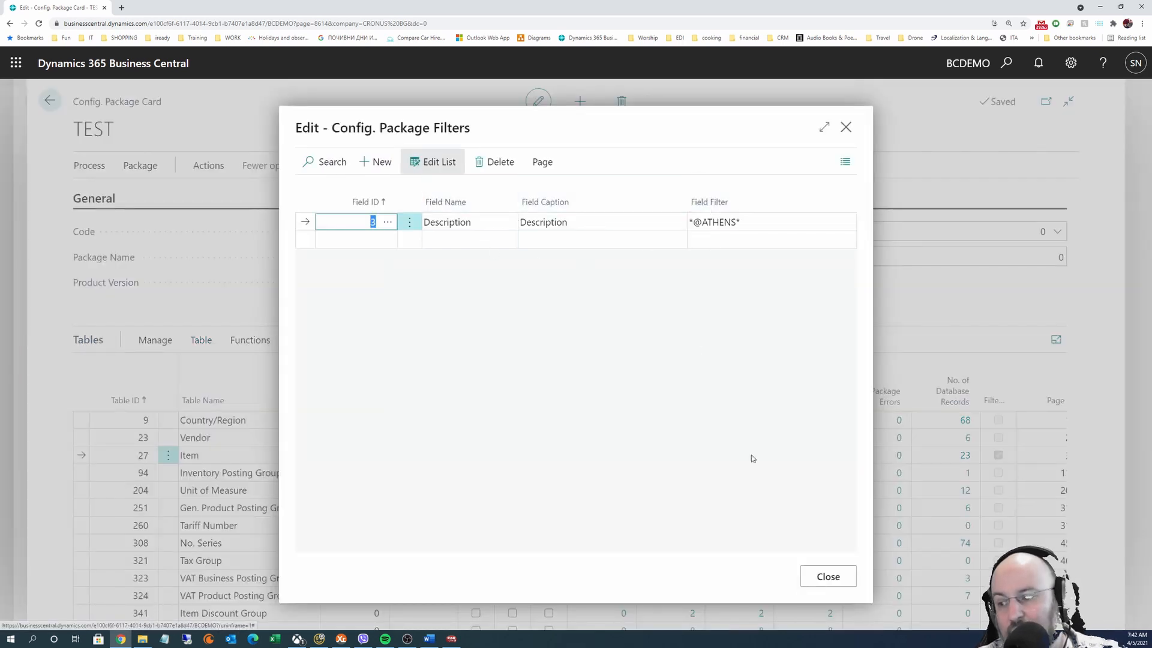
pyautogui.click(828, 576)
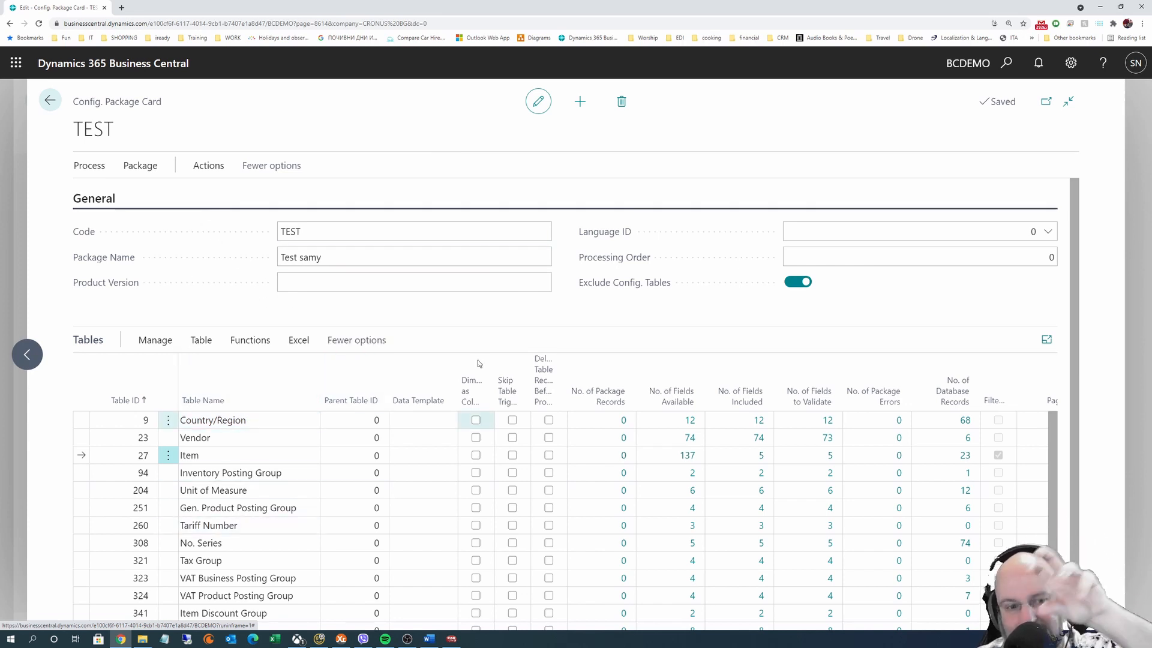
# Export the whole TEST package as PackageTEST.rapidstart with config tables excluded
pyautogui.moveTo(302, 411)
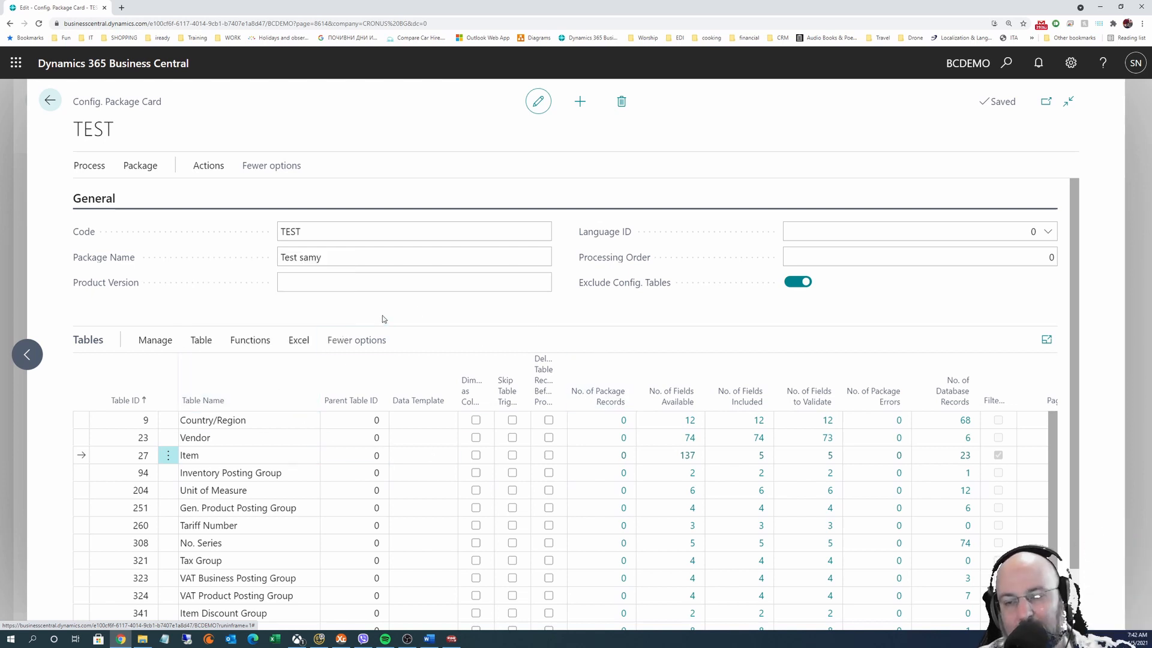
pyautogui.click(87, 168)
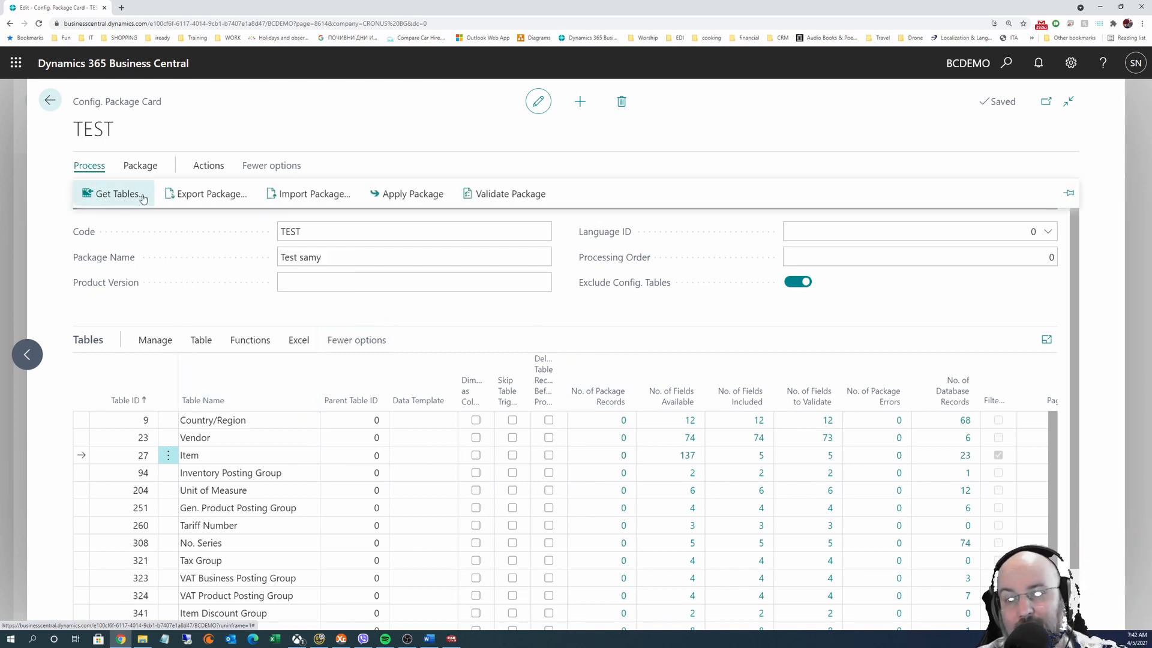
pyautogui.click(226, 195)
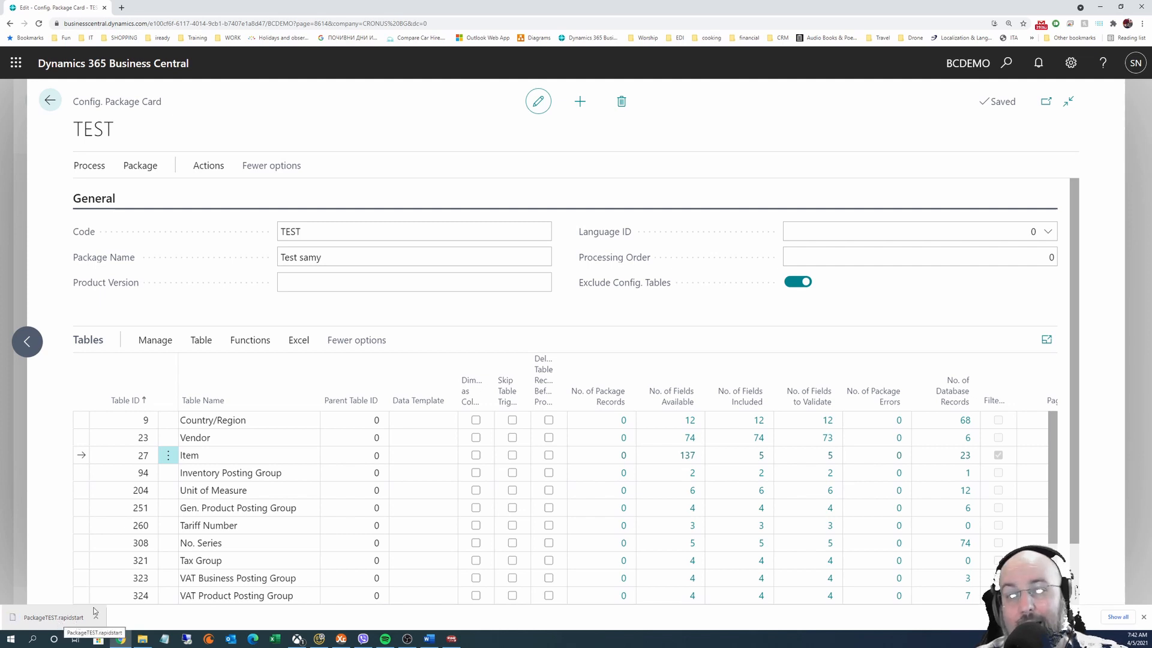
pyautogui.click(286, 284)
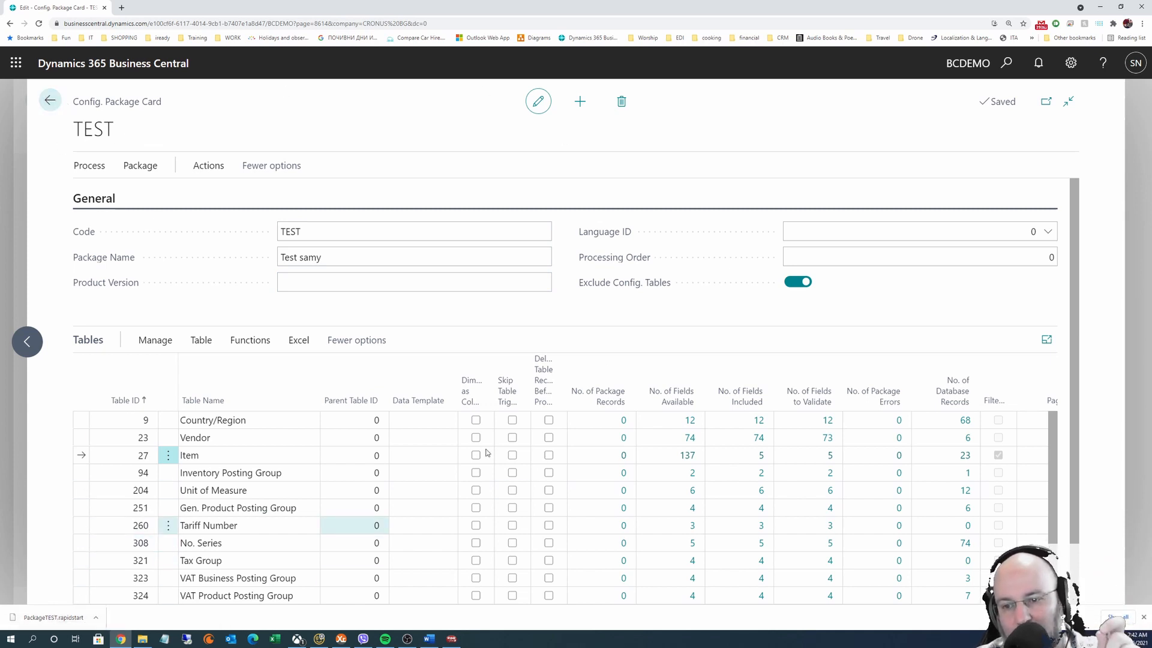
# Turn off Exclude Config. Tables and re-export TEST as PackageTEST.rapidstart including config tables
pyautogui.click(797, 282)
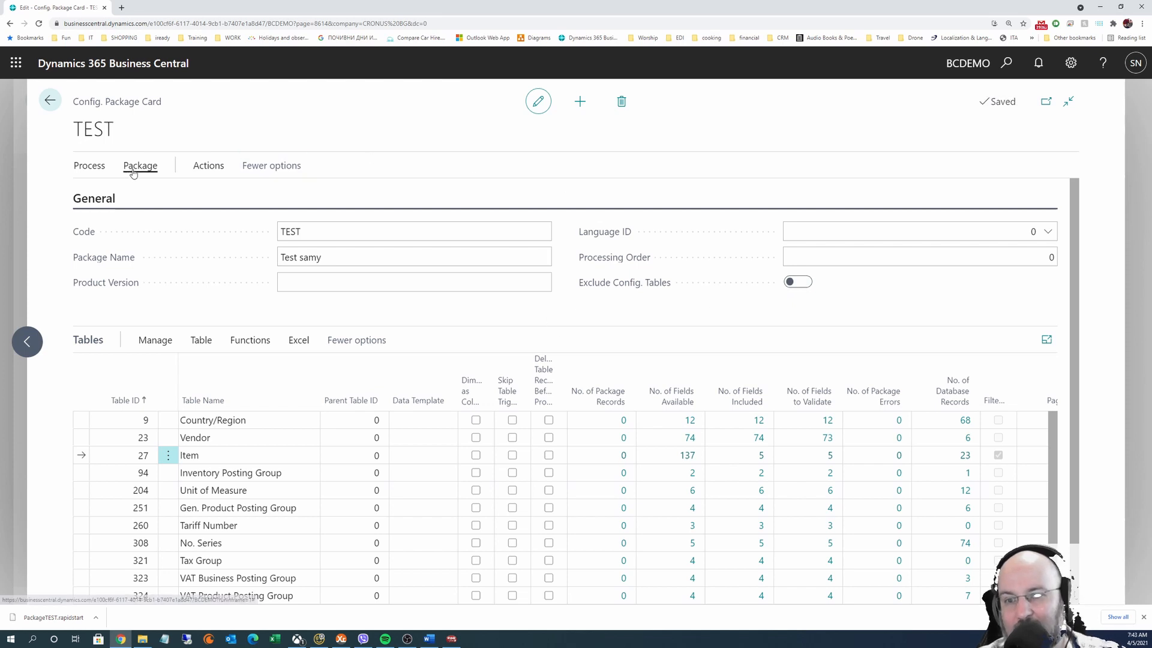
pyautogui.click(84, 166)
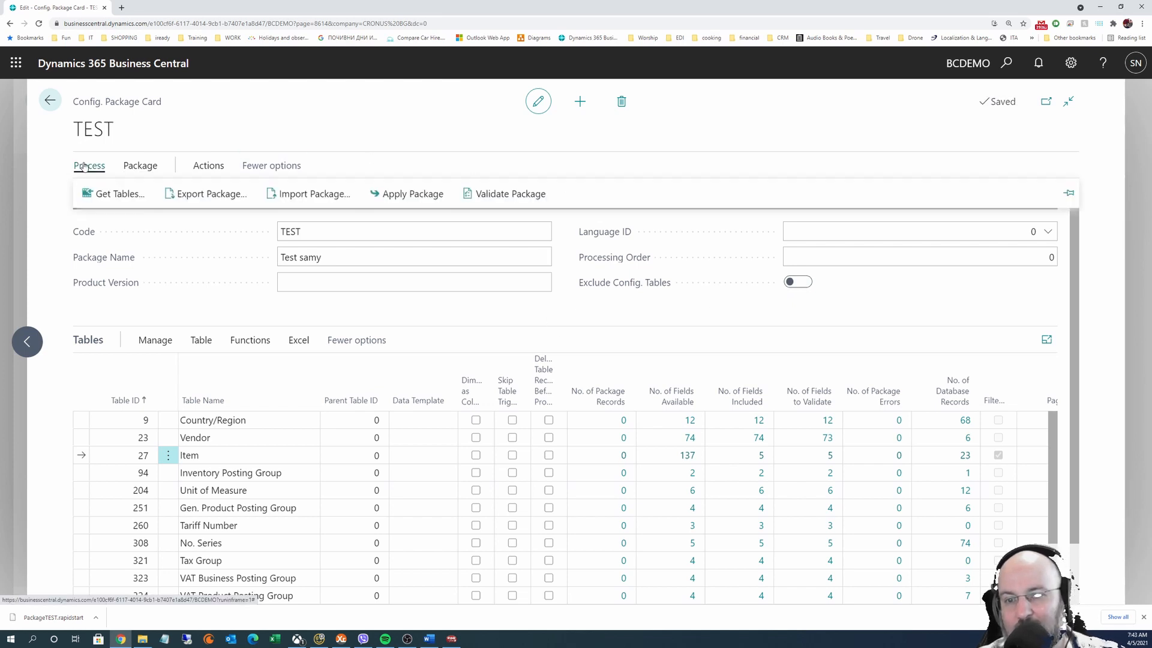
pyautogui.click(211, 193)
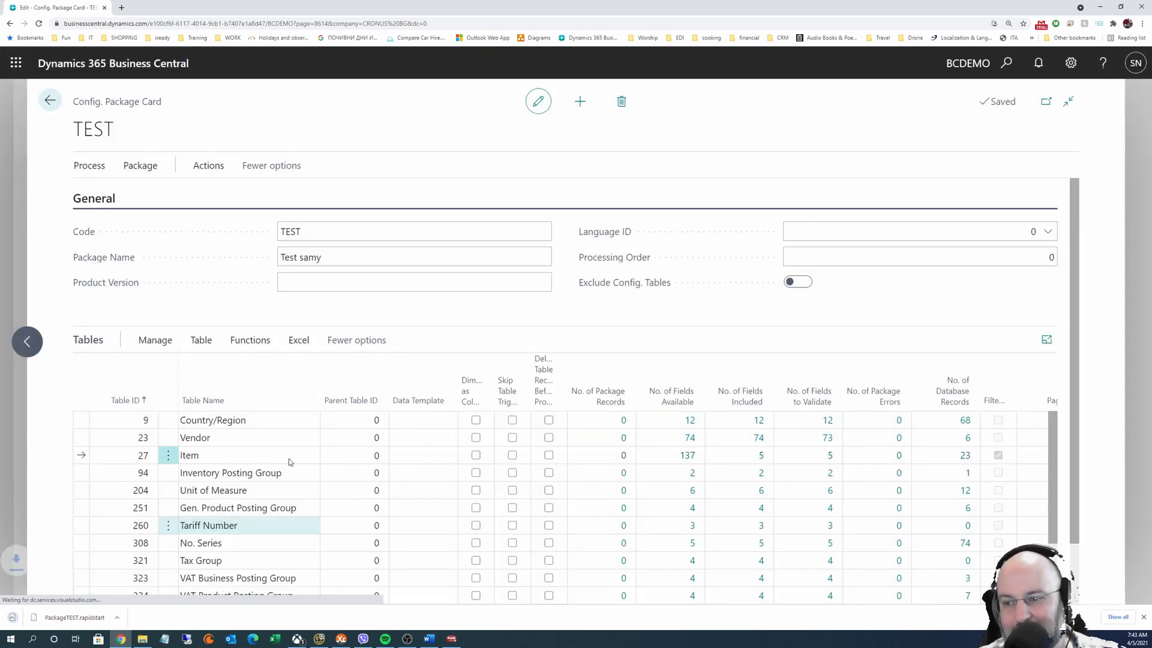
pyautogui.scroll(-3, 235, 528)
pyautogui.scroll(-10, 235, 528)
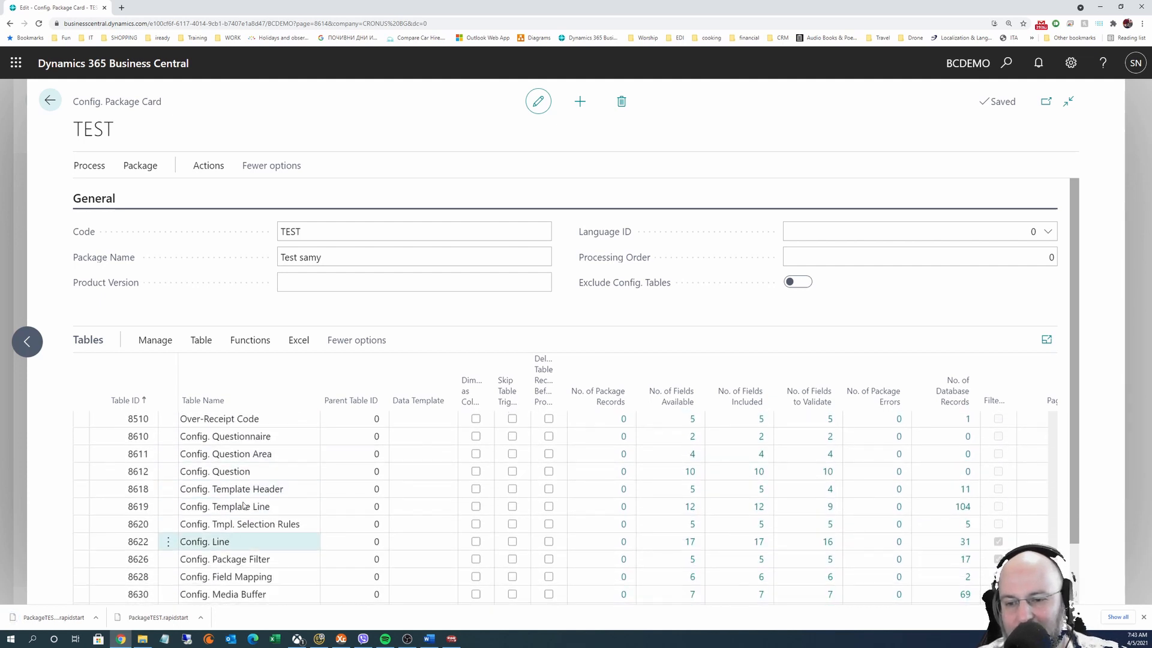
pyautogui.scroll(-1, 249, 529)
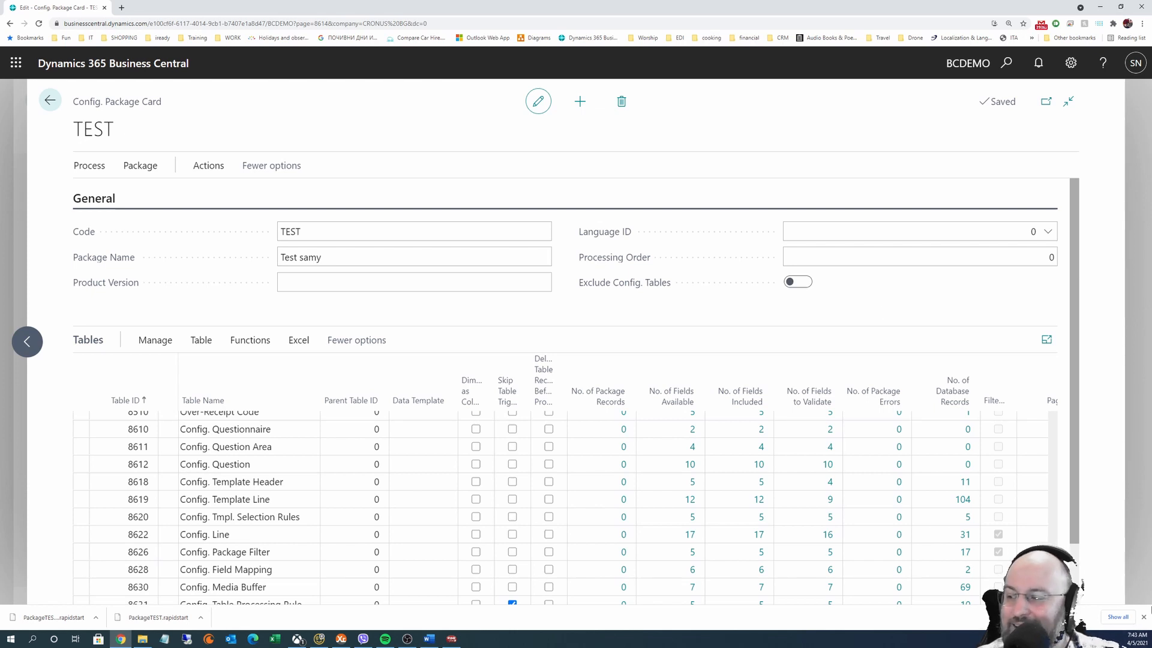
# Turn Exclude Config. Tables back on for the TEST package and dismiss Chrome's downloads bar
pyautogui.click(802, 283)
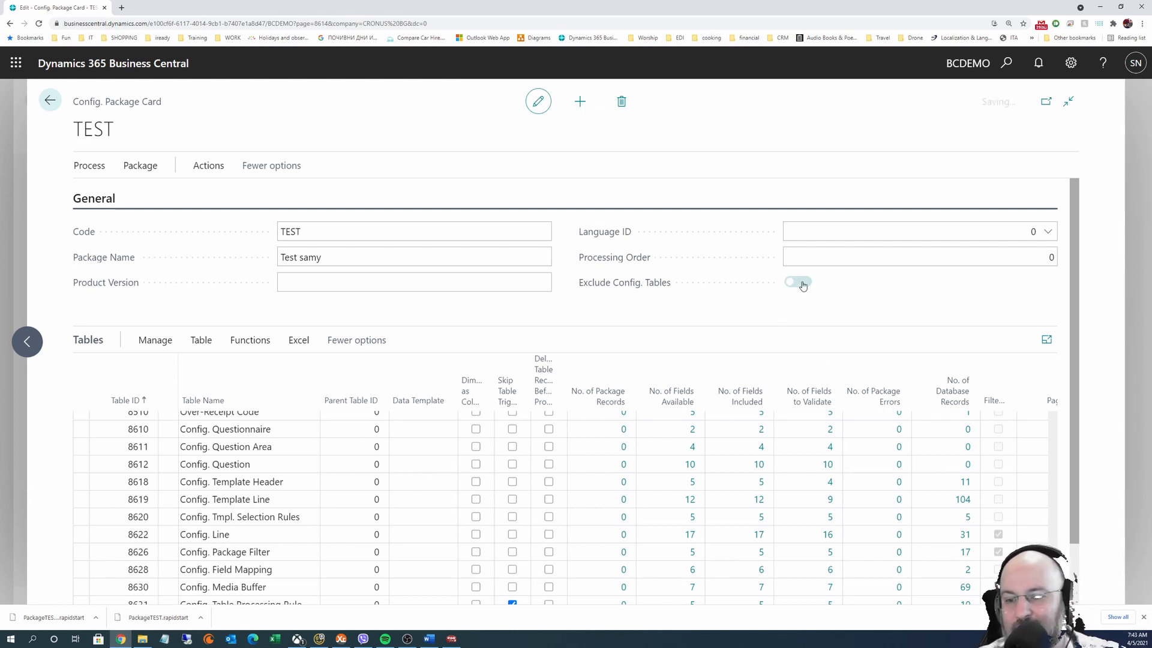
pyautogui.click(1143, 618)
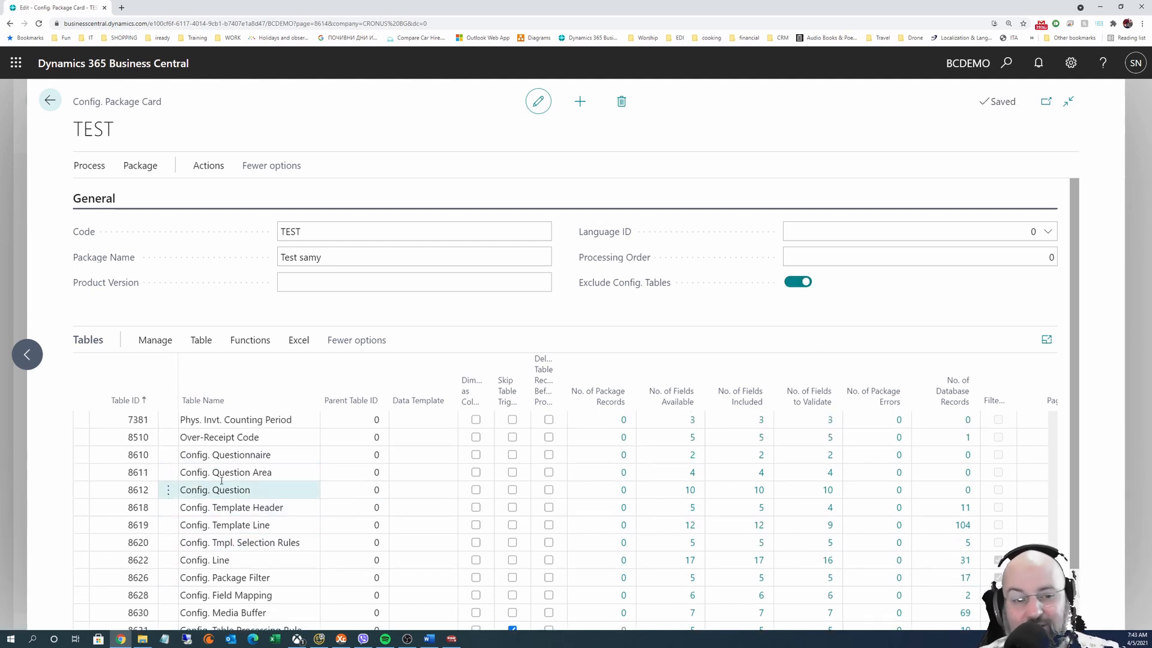
pyautogui.scroll(-2, 221, 481)
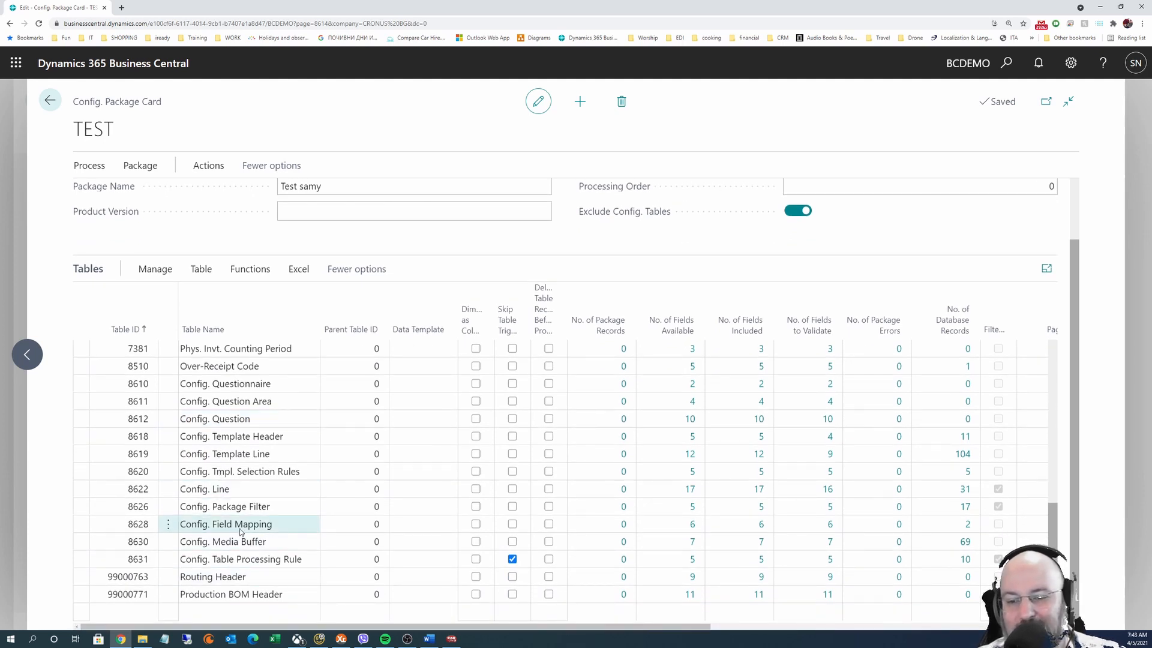
pyautogui.scroll(1, 223, 489)
pyautogui.scroll(2, 224, 489)
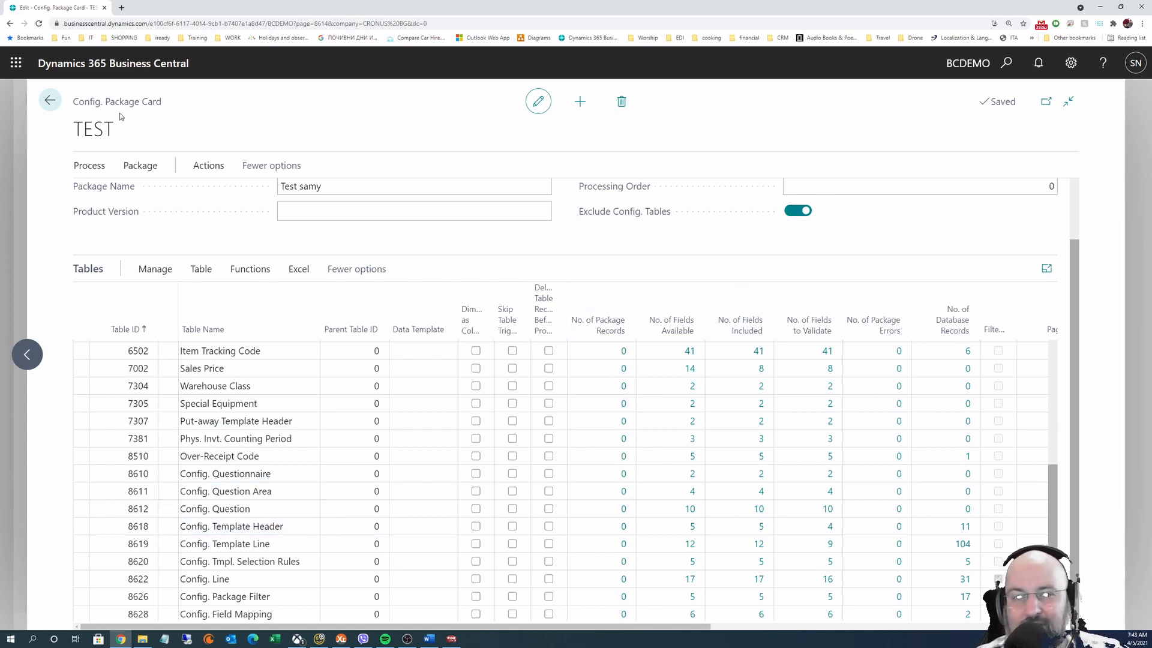
# Switch the working company from CRONUS BG to CRONUS UK Ltd. in My Settings and sign back in
pyautogui.click(48, 101)
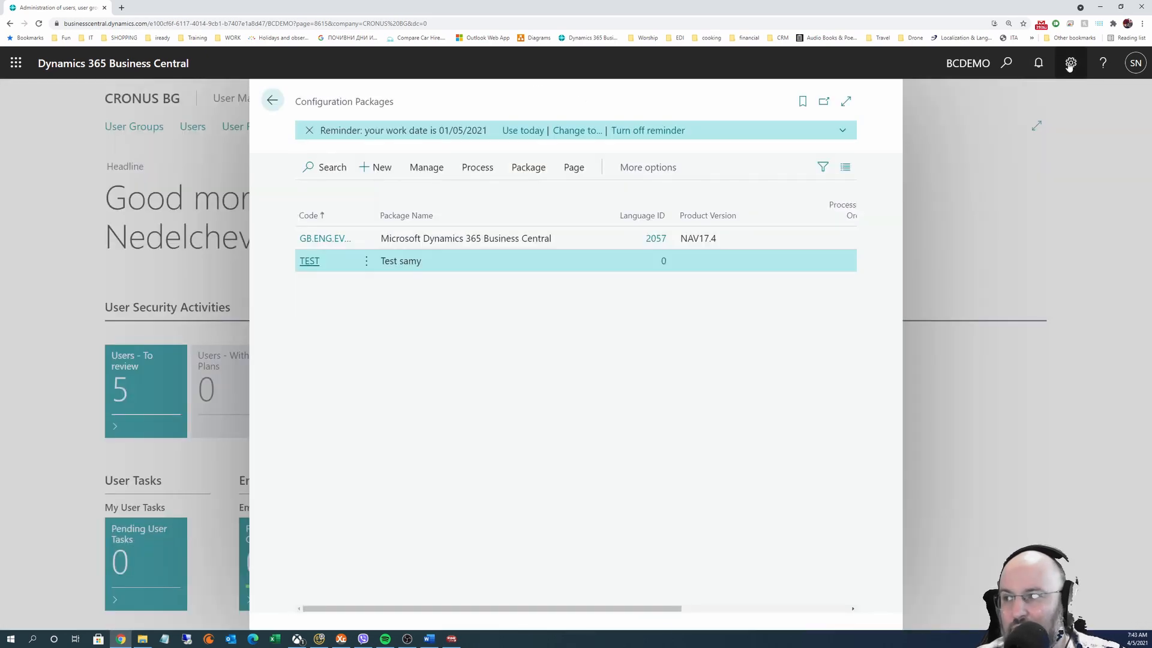
pyautogui.click(1072, 64)
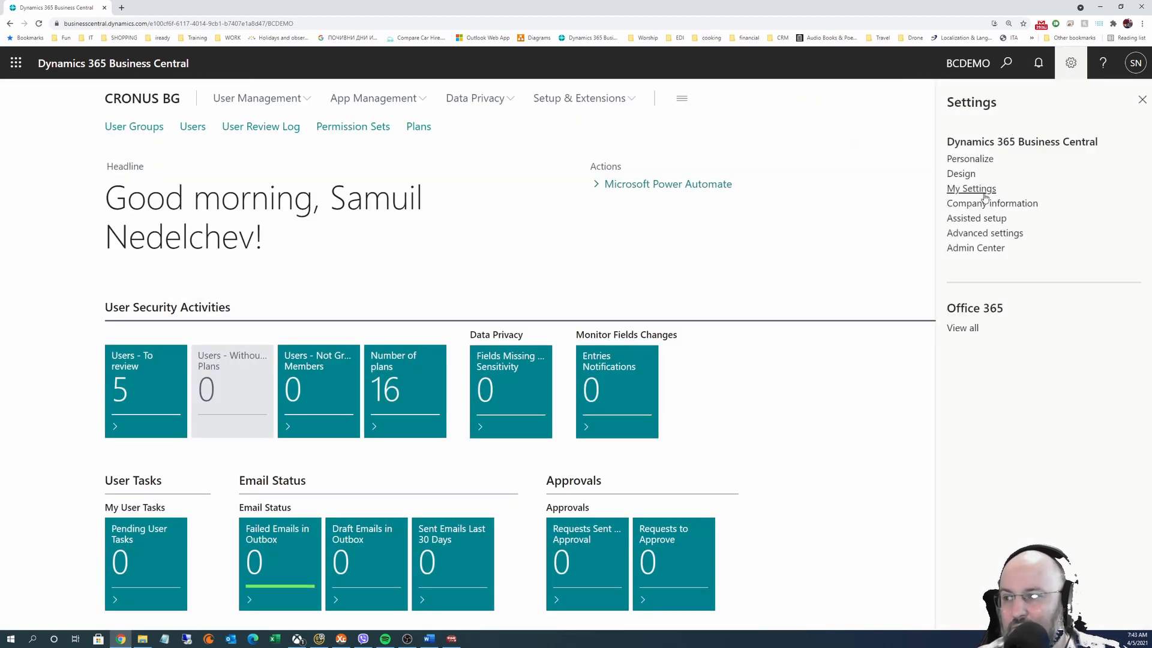
pyautogui.click(900, 195)
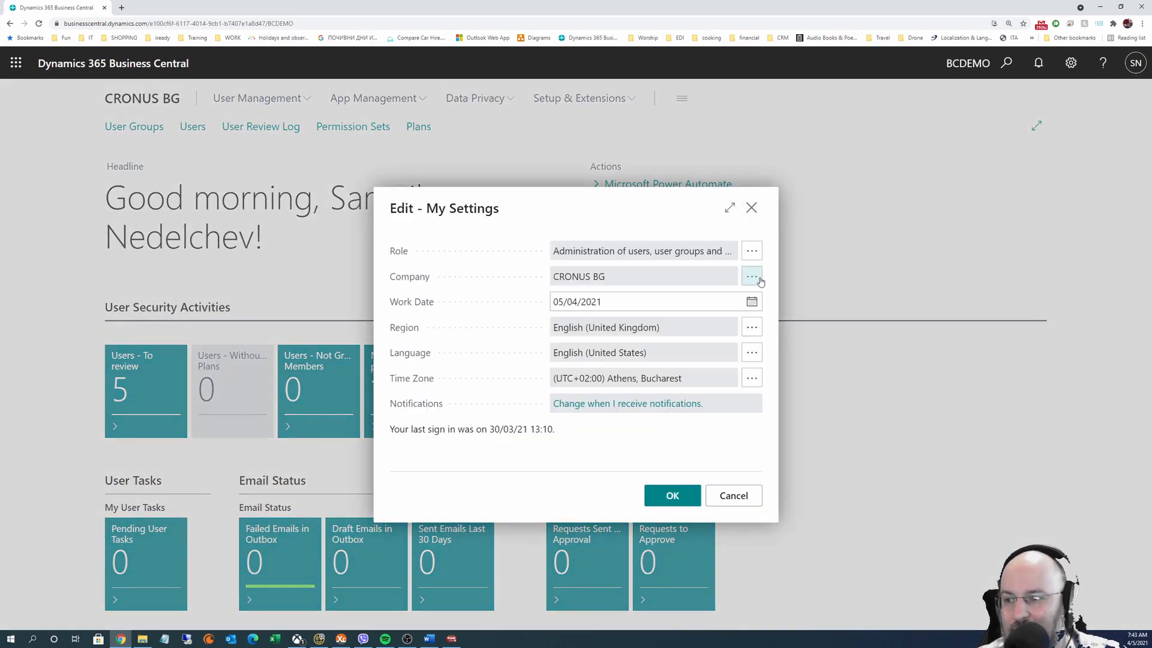
pyautogui.click(756, 277)
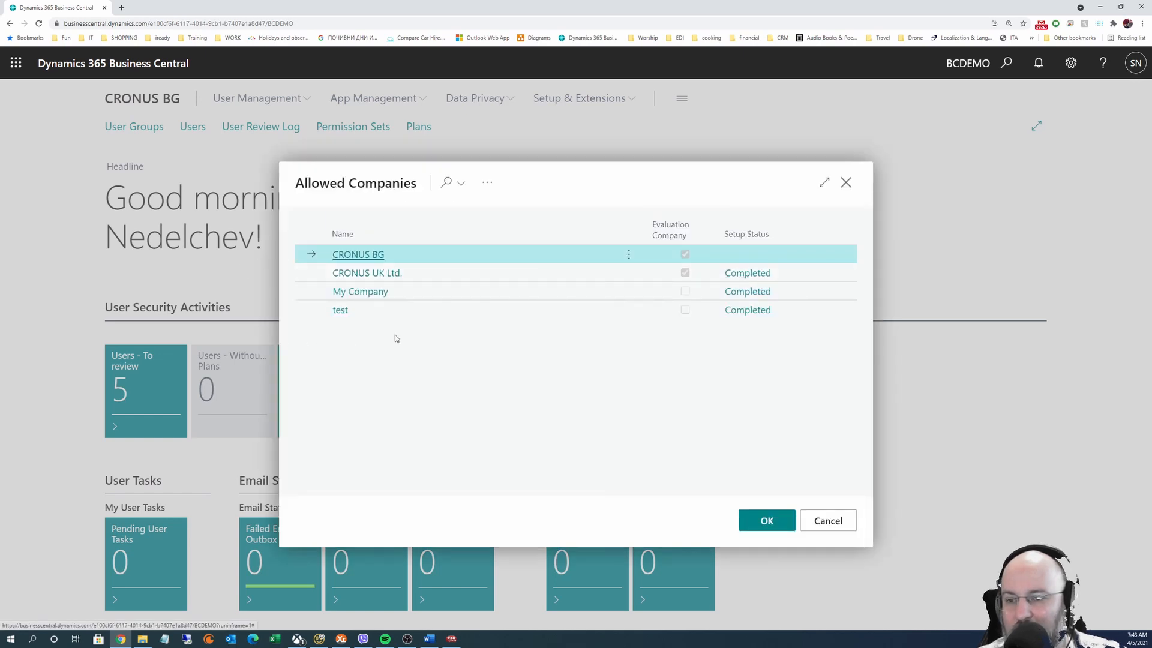
pyautogui.click(363, 275)
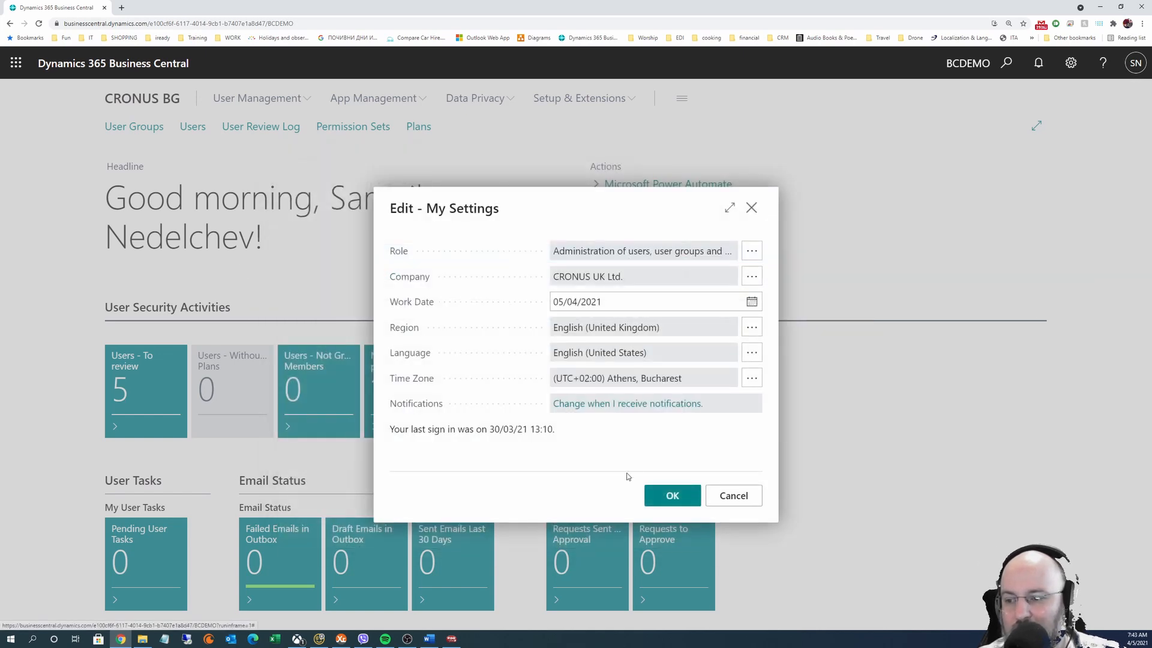
pyautogui.click(663, 497)
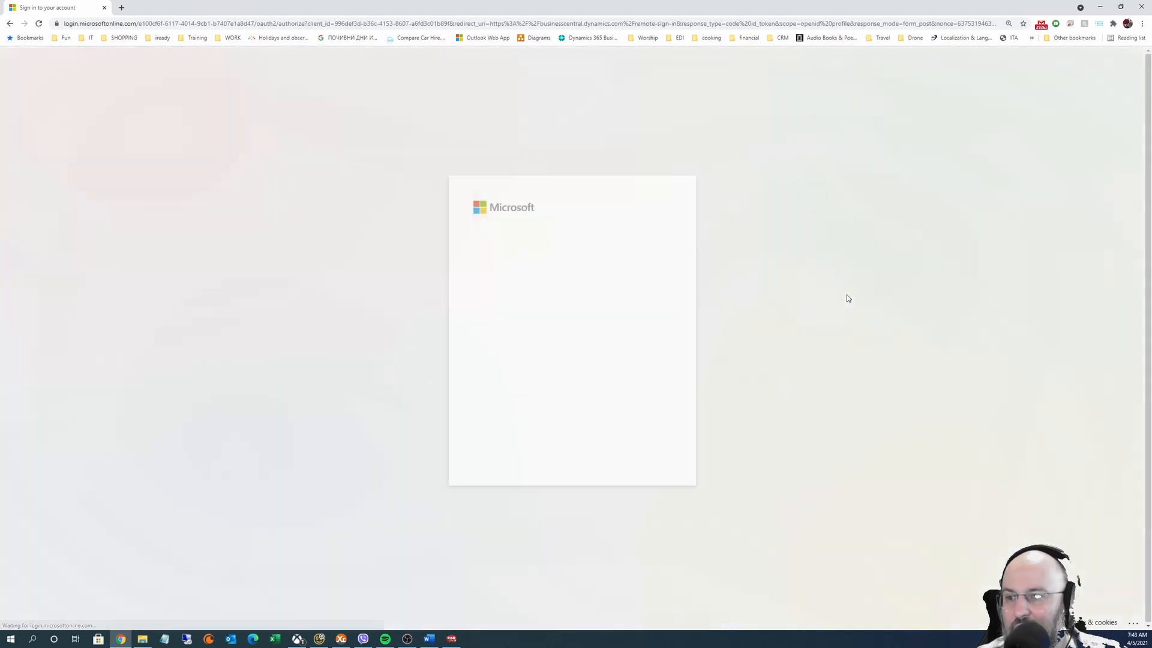
pyautogui.click(564, 262)
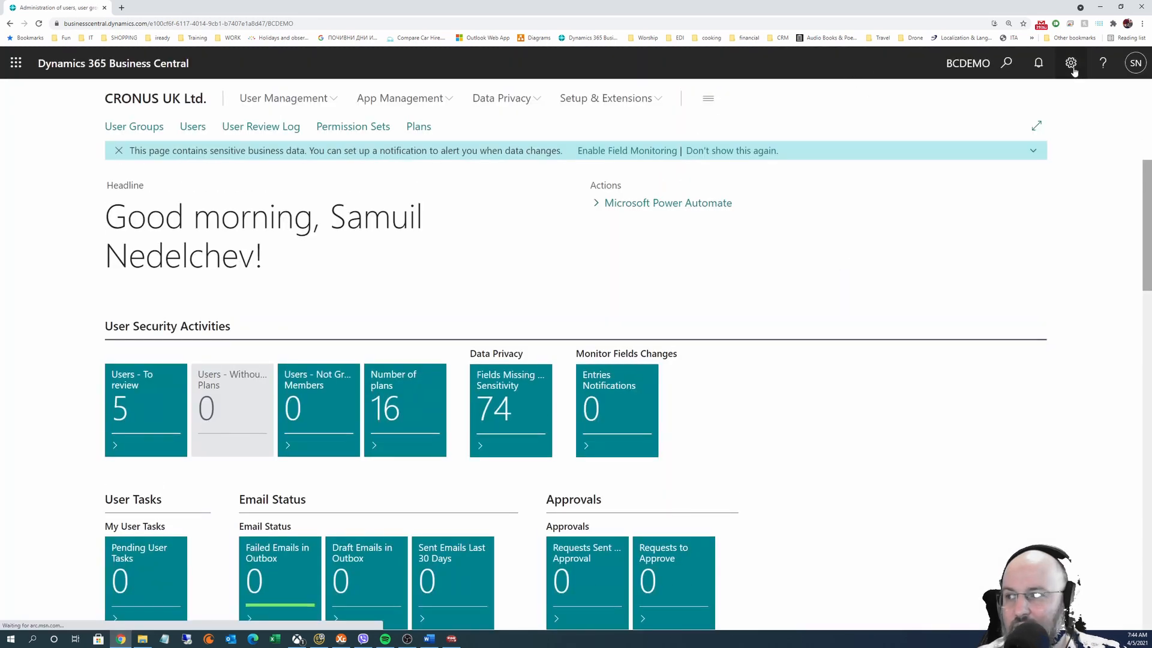
# Import PackageTEST.rapidstart from Downloads into CRONUS UK Ltd.'s Configuration Packages
pyautogui.click(1008, 64)
pyautogui.write('conf')
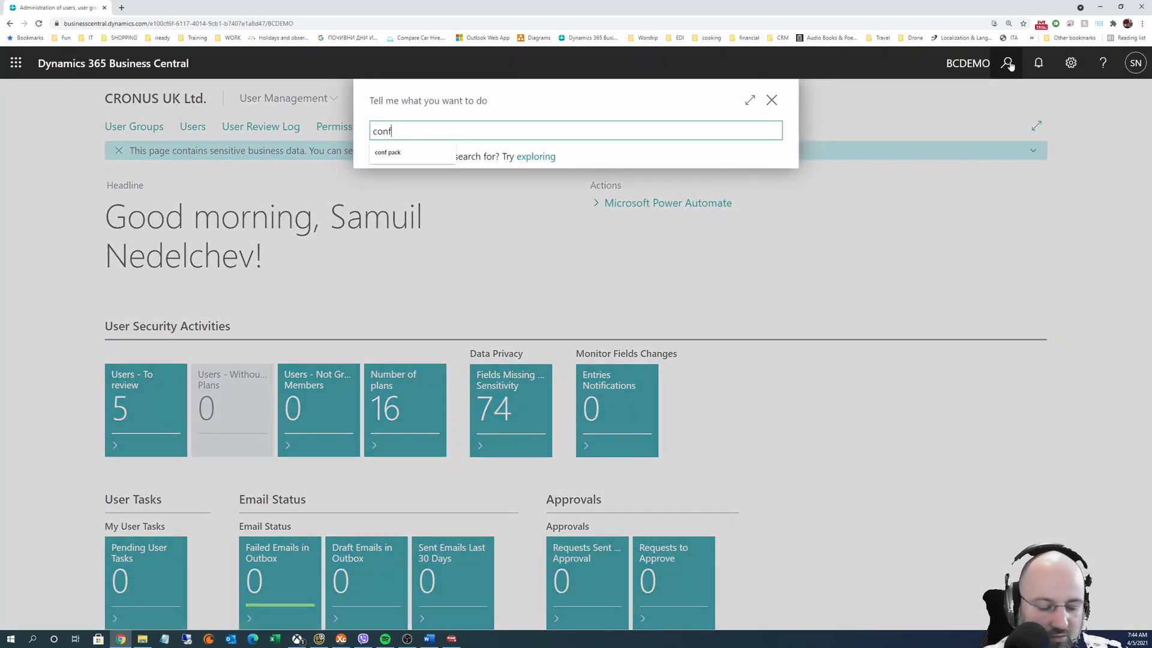
pyautogui.write(' pack')
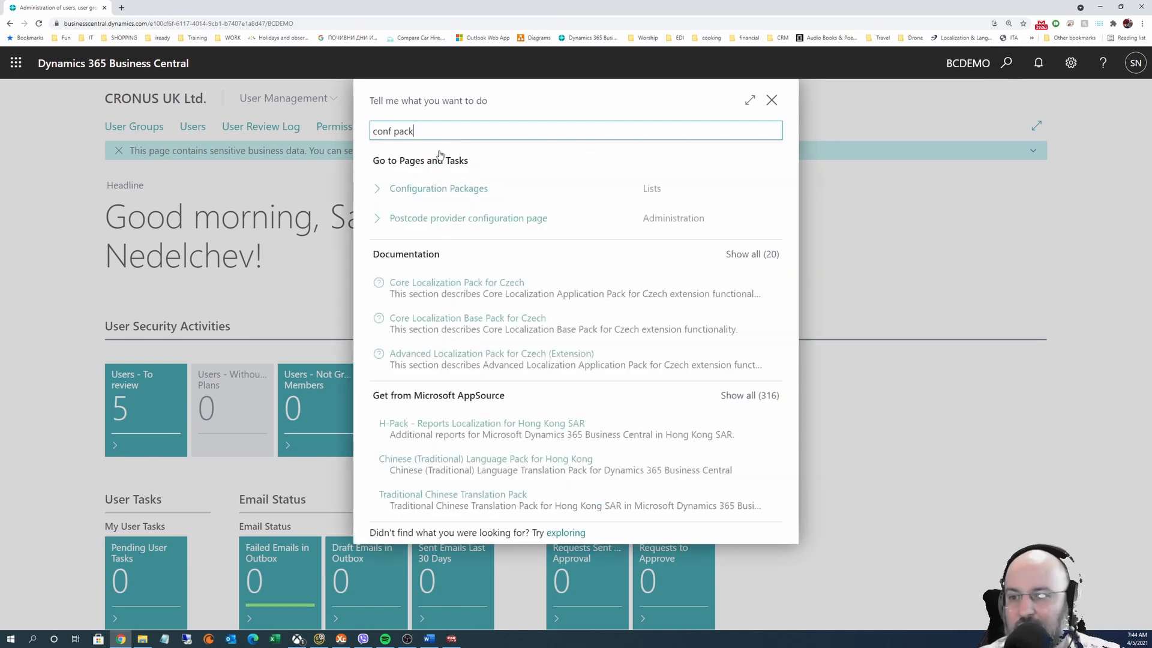
pyautogui.click(450, 189)
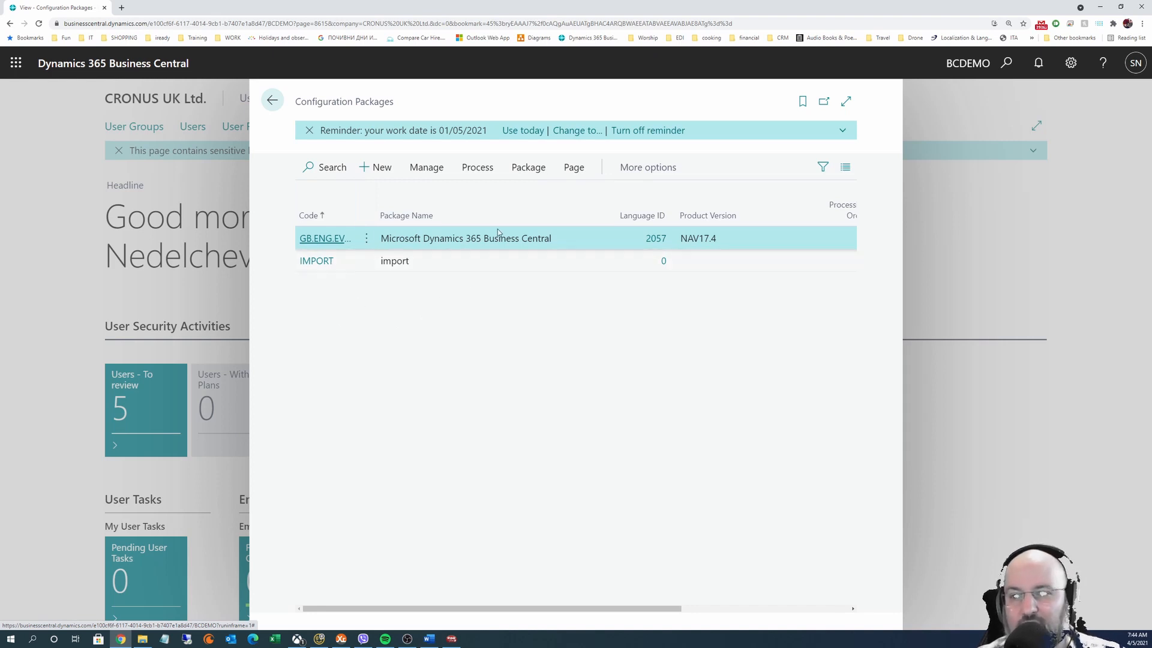
pyautogui.click(480, 169)
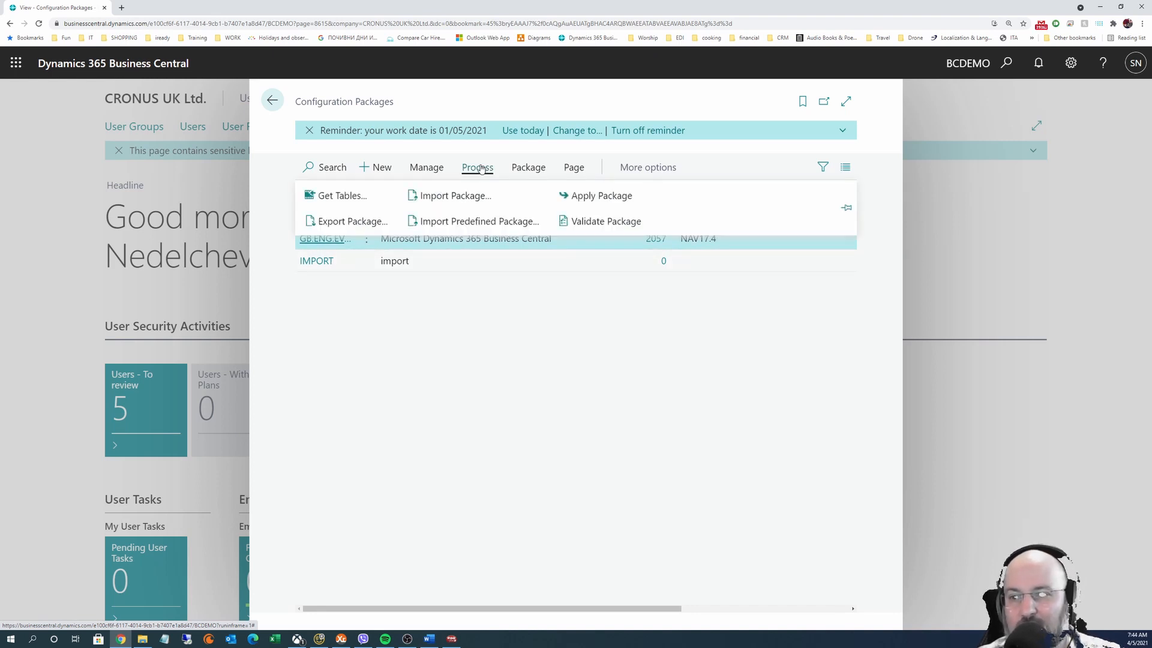
pyautogui.click(459, 194)
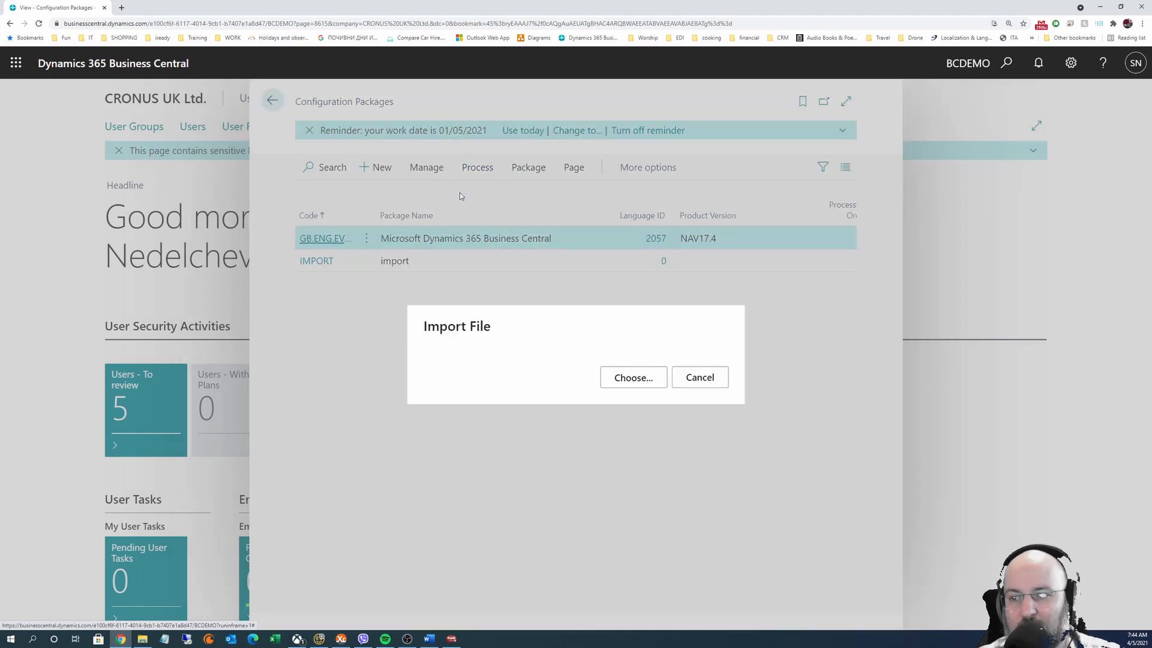
pyautogui.click(635, 383)
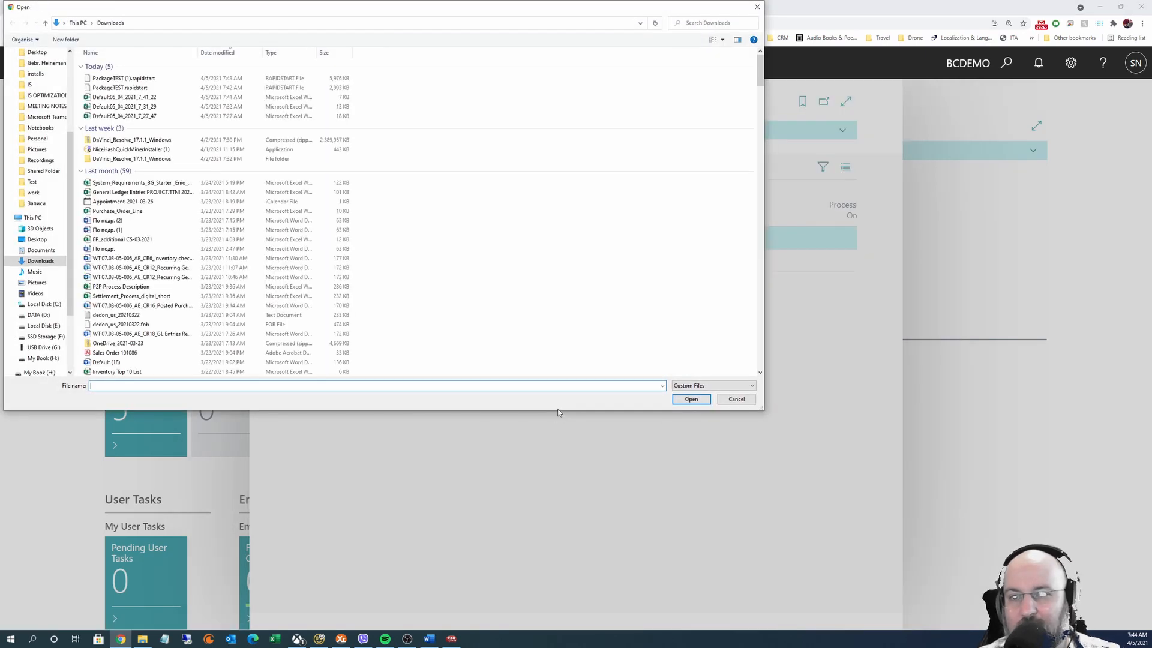
pyautogui.click(125, 88)
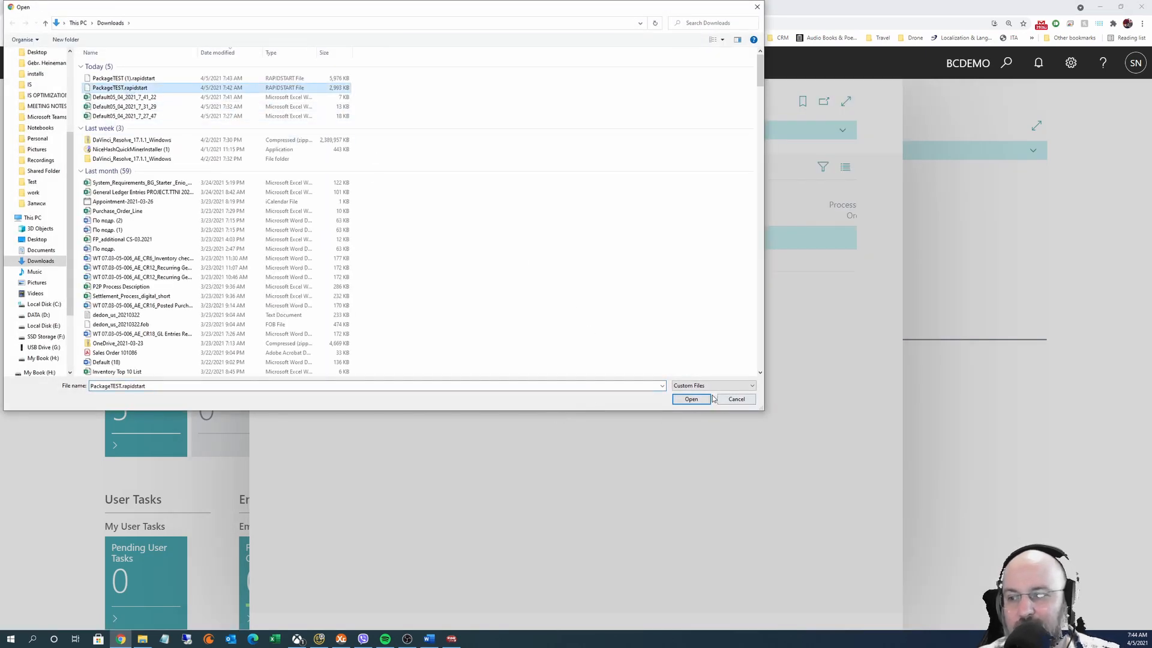
pyautogui.click(691, 399)
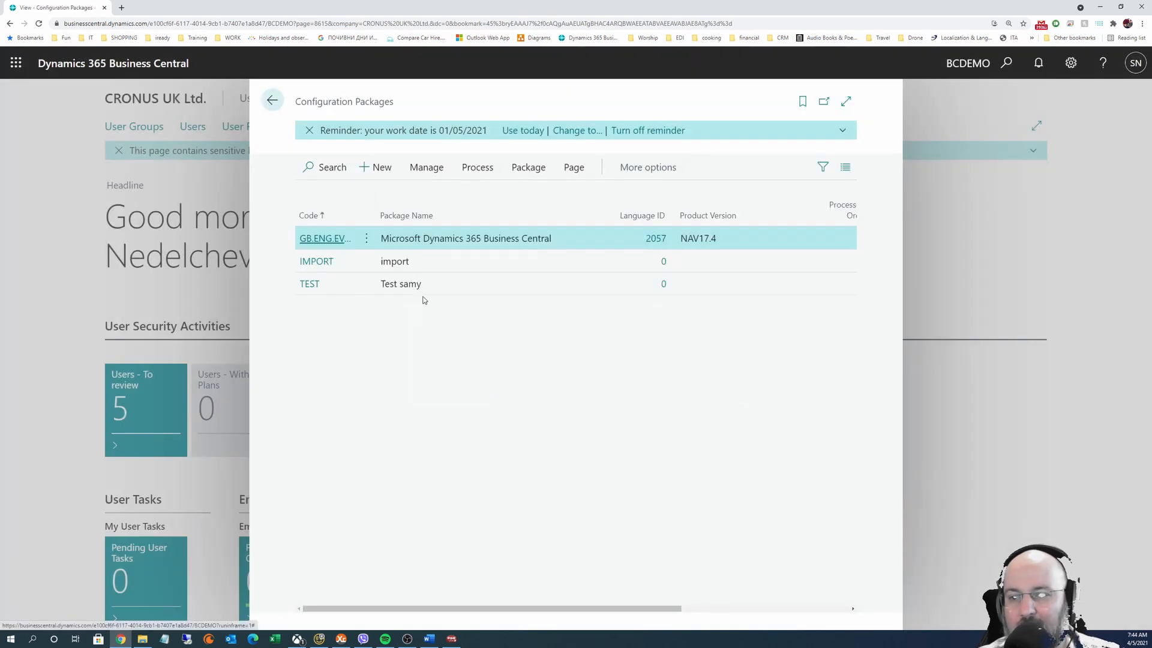
# Open the imported Test samy package card, review its tables, and reveal the Process actions
pyautogui.click(311, 285)
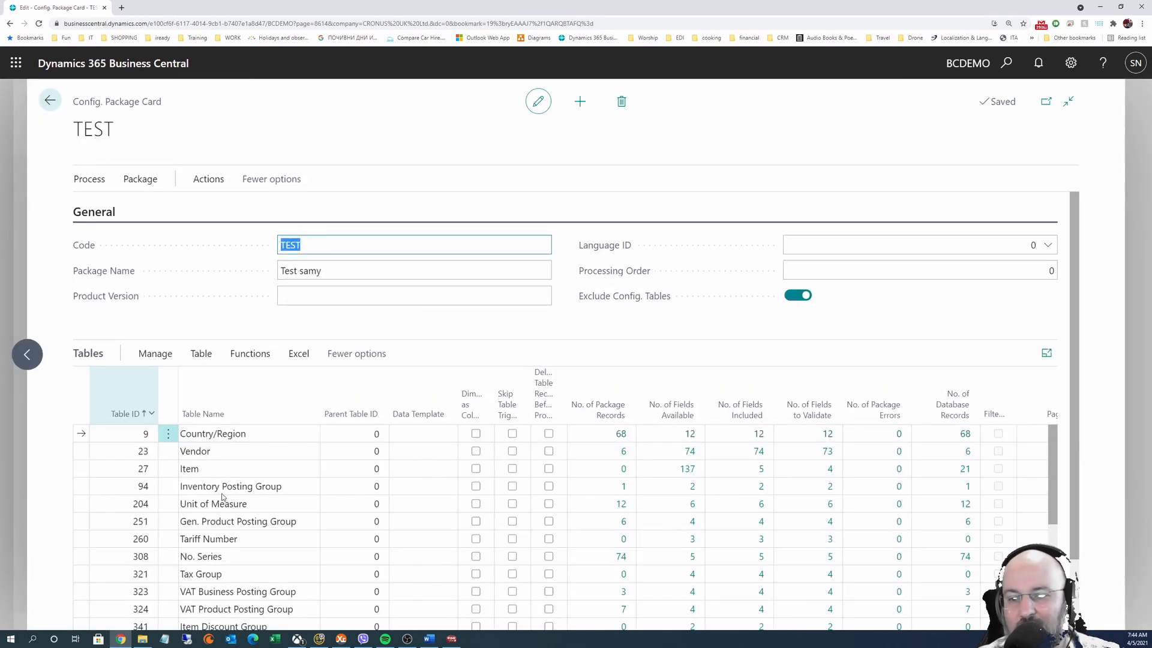
pyautogui.scroll(-10, 258, 510)
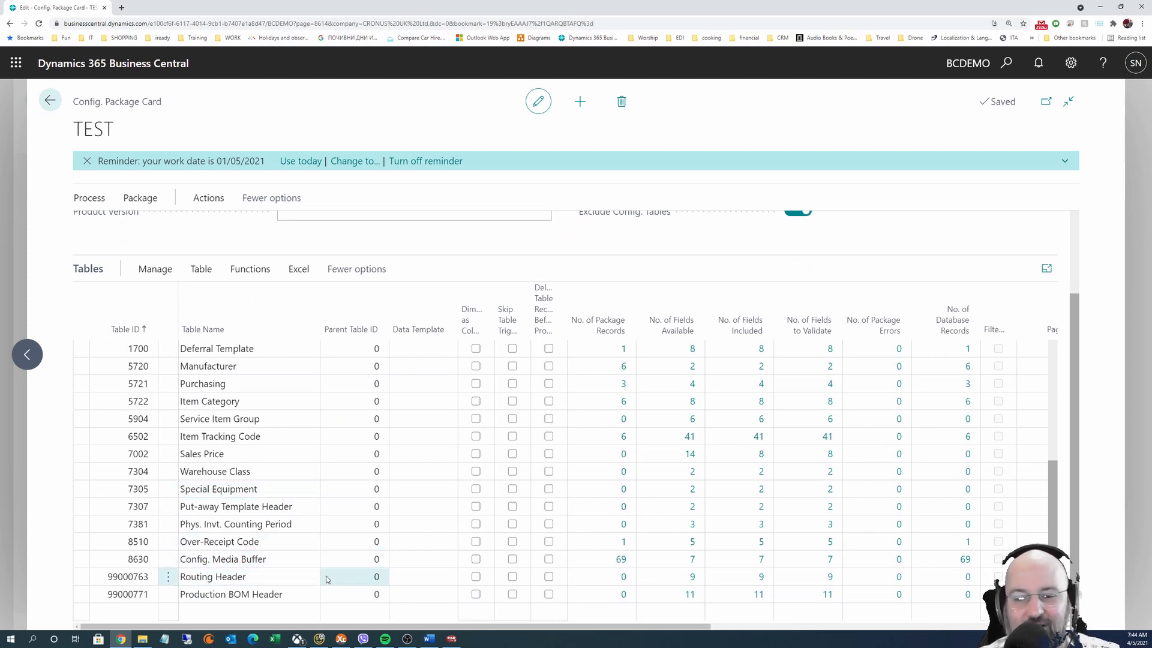
pyautogui.scroll(10, 528, 543)
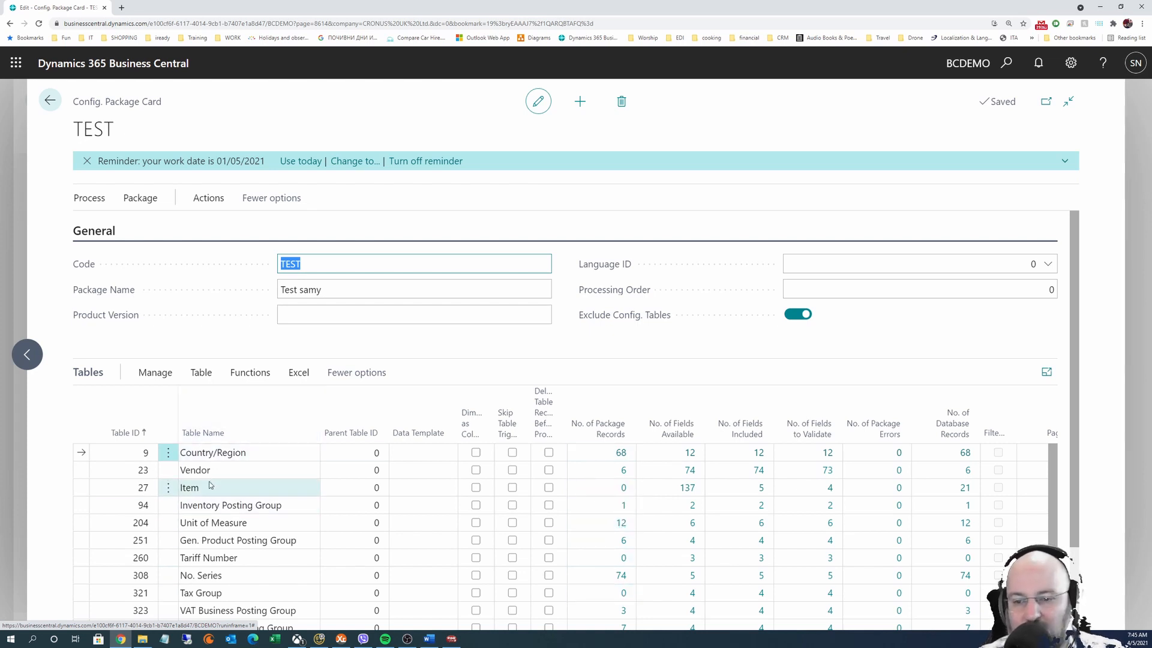
pyautogui.click(219, 456)
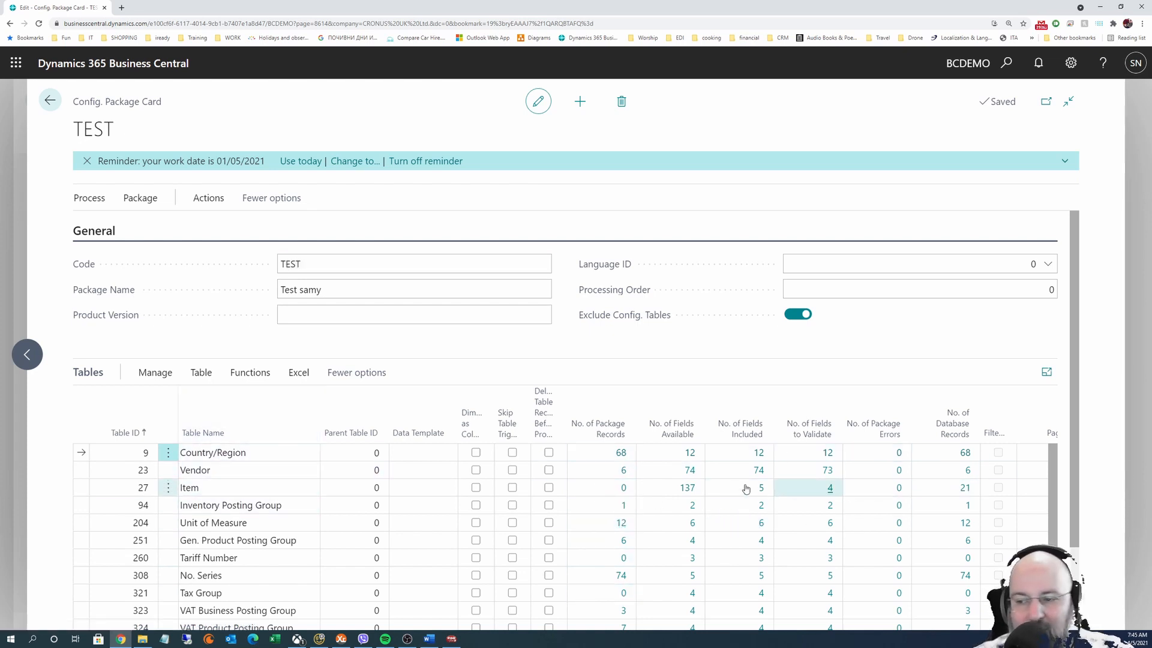
pyautogui.scroll(-2, 667, 553)
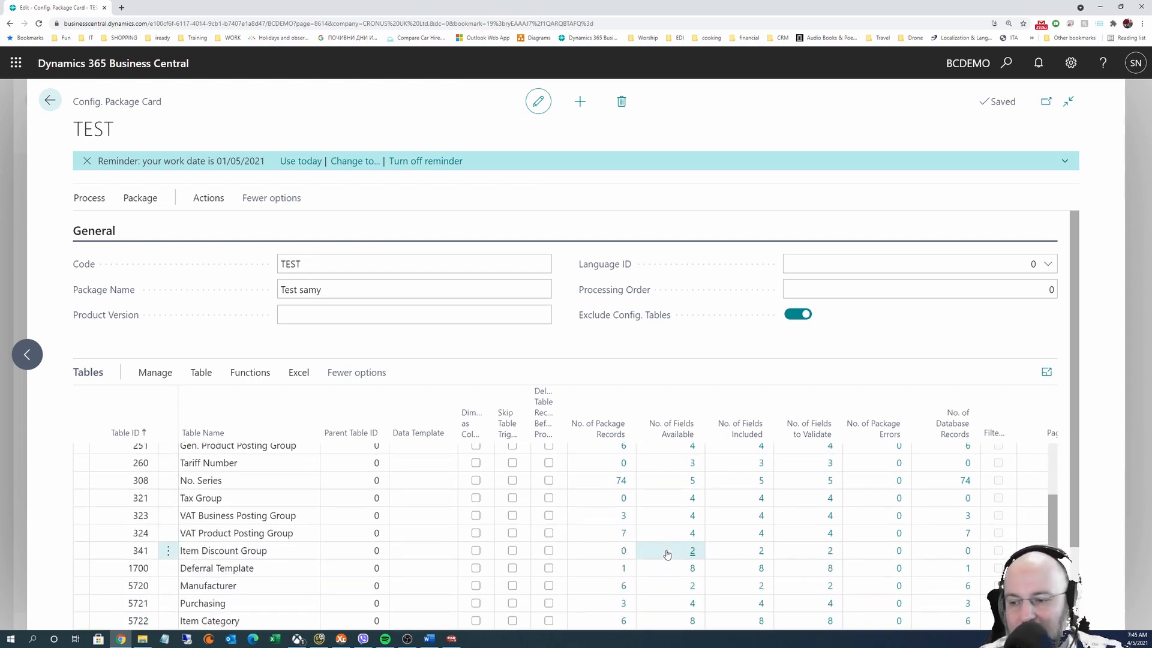
pyautogui.scroll(-1, 667, 553)
pyautogui.scroll(1, 761, 473)
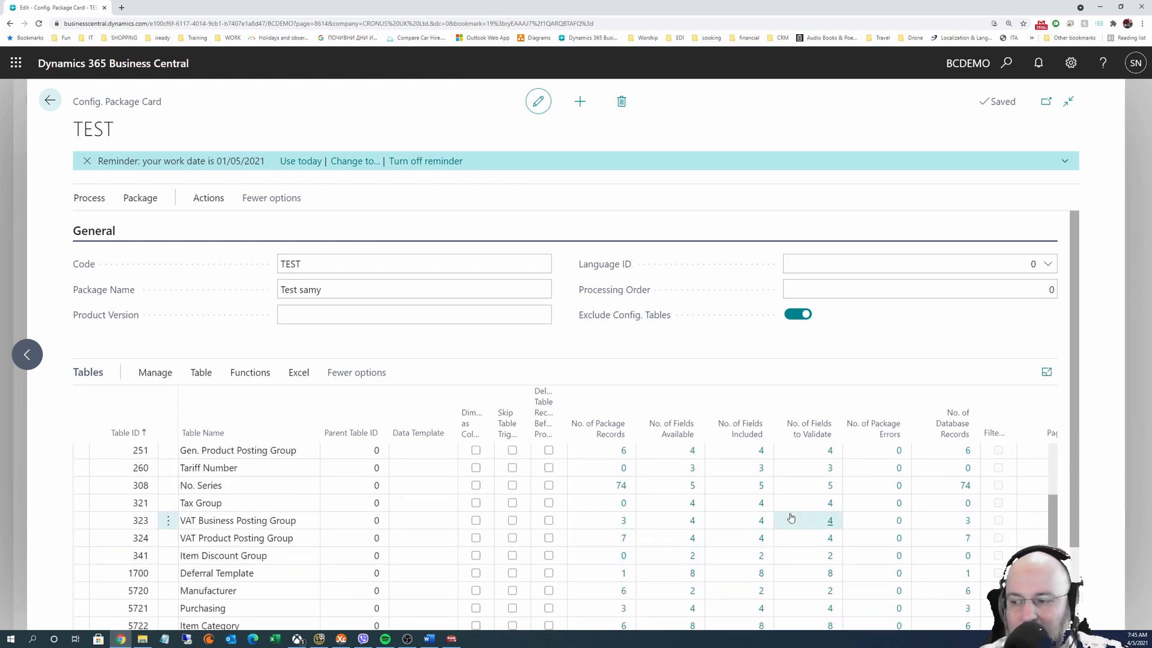
pyautogui.scroll(2, 689, 540)
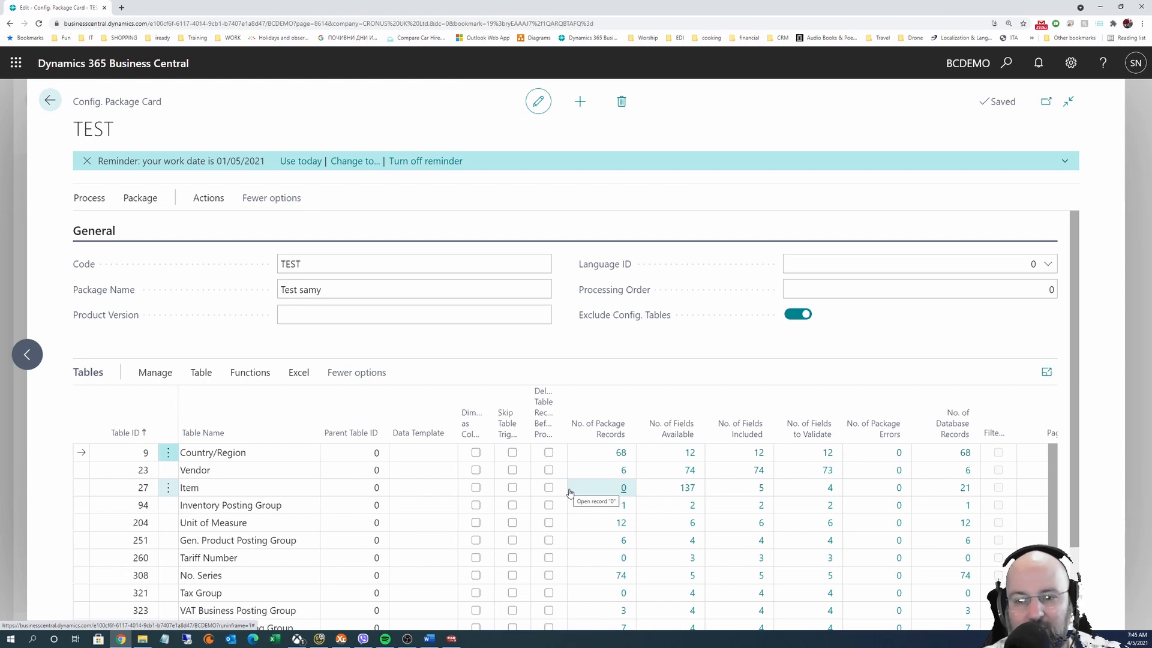
pyautogui.click(89, 196)
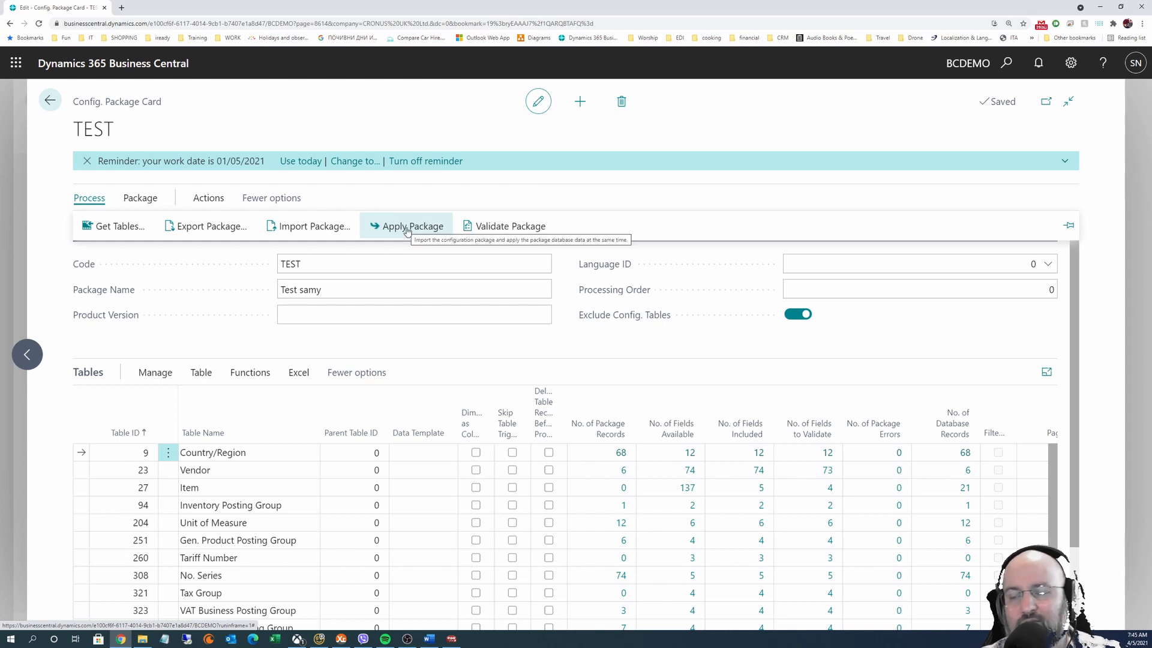
# Validate the Test samy package, acknowledging the 27-tables-processed message
pyautogui.click(520, 232)
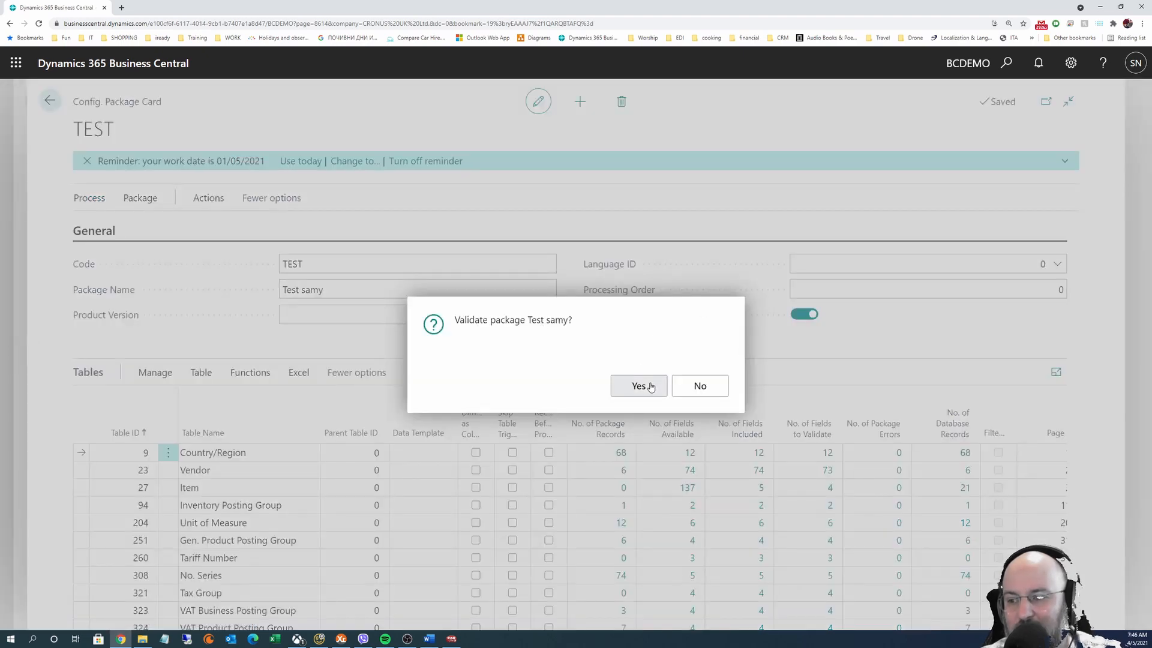
pyautogui.click(638, 386)
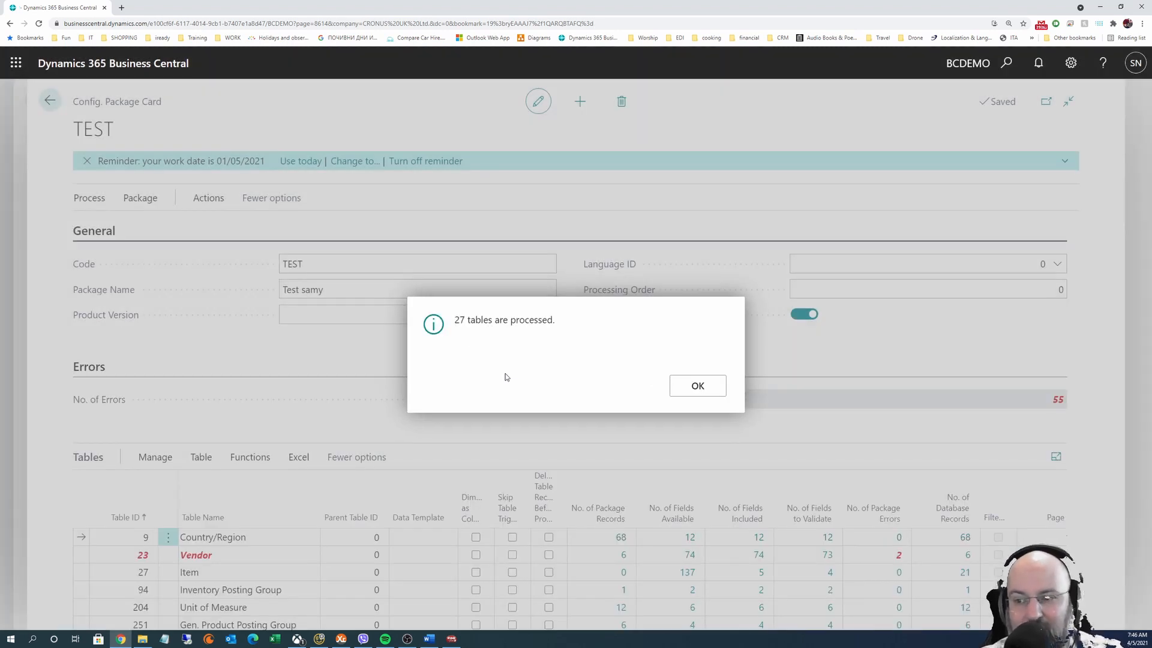
pyautogui.click(712, 390)
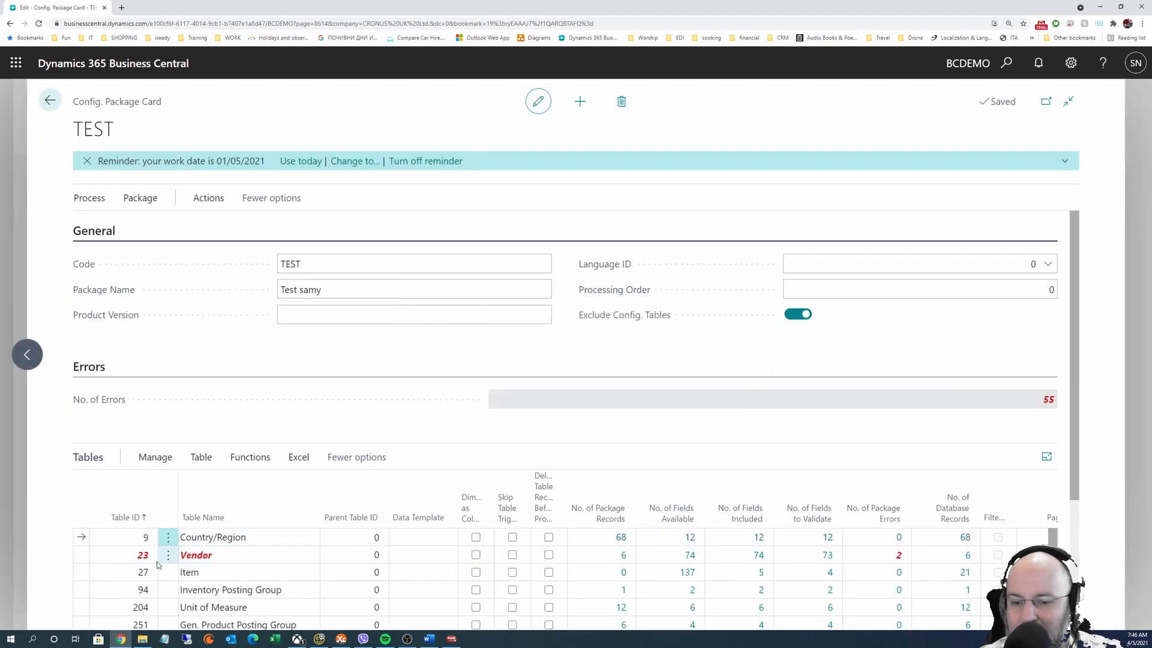
# Inspect the 2 Vendor record errors about VAT Registration No. format, then close them
pyautogui.click(898, 559)
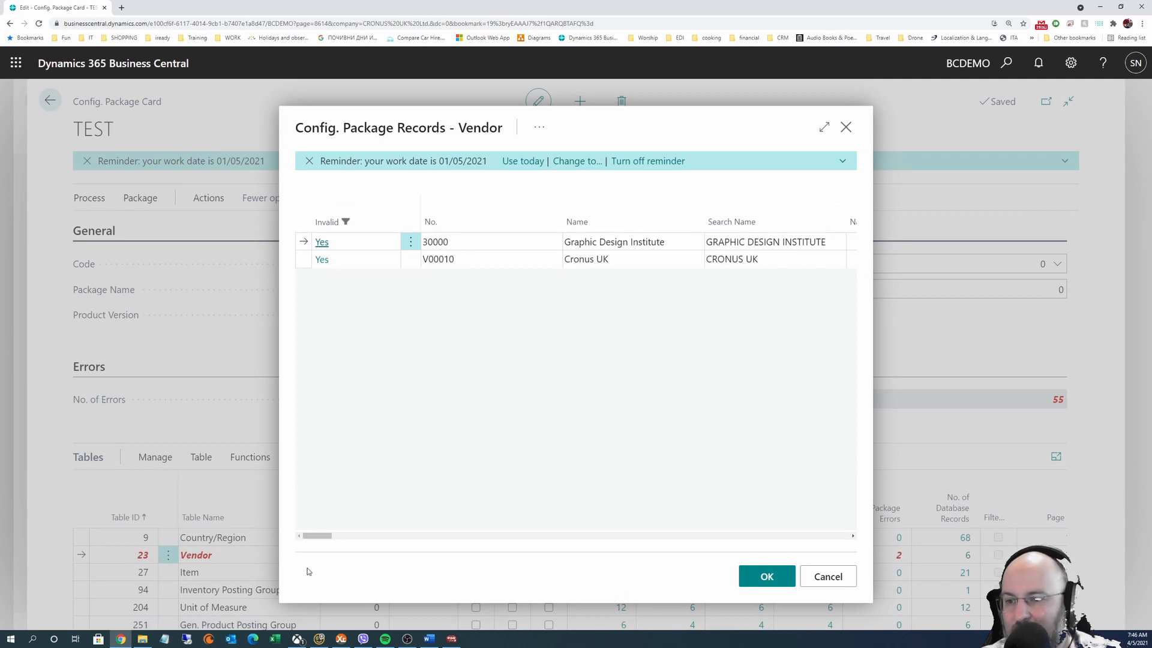
pyautogui.click(540, 127)
pyautogui.click(386, 327)
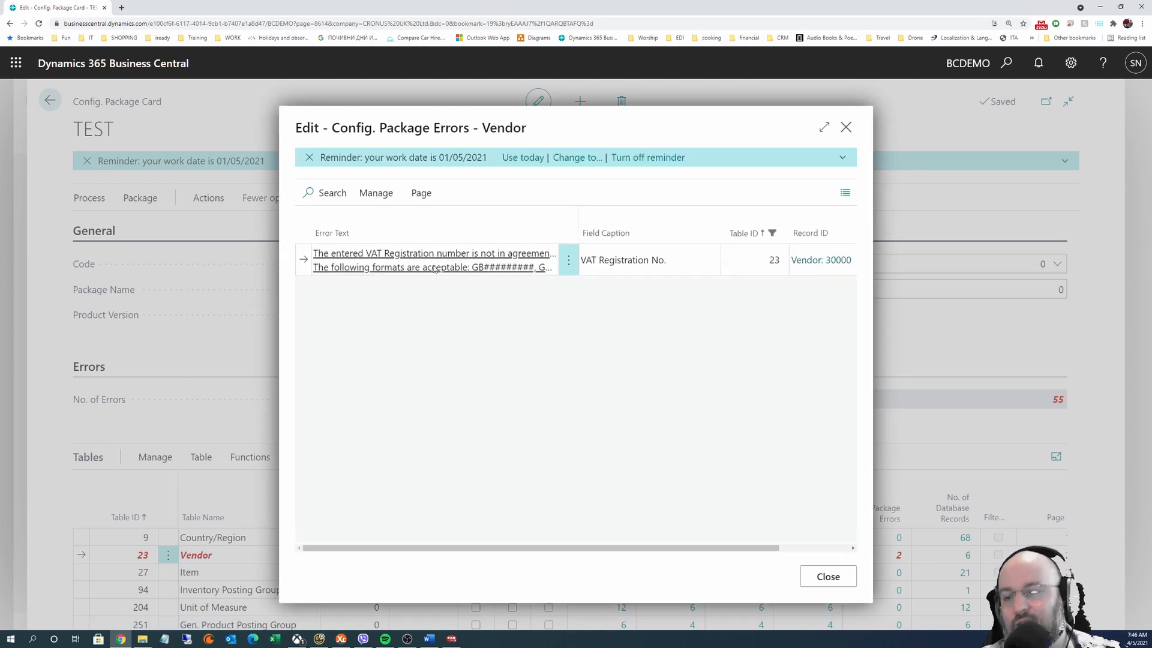
pyautogui.click(849, 577)
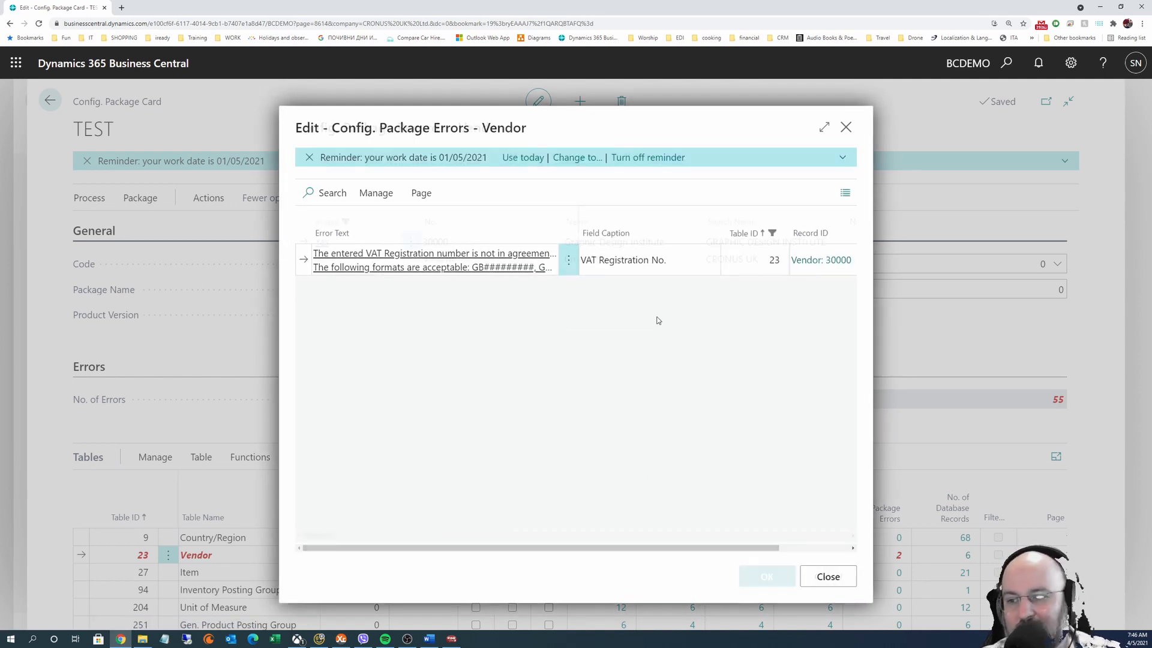
pyautogui.click(829, 576)
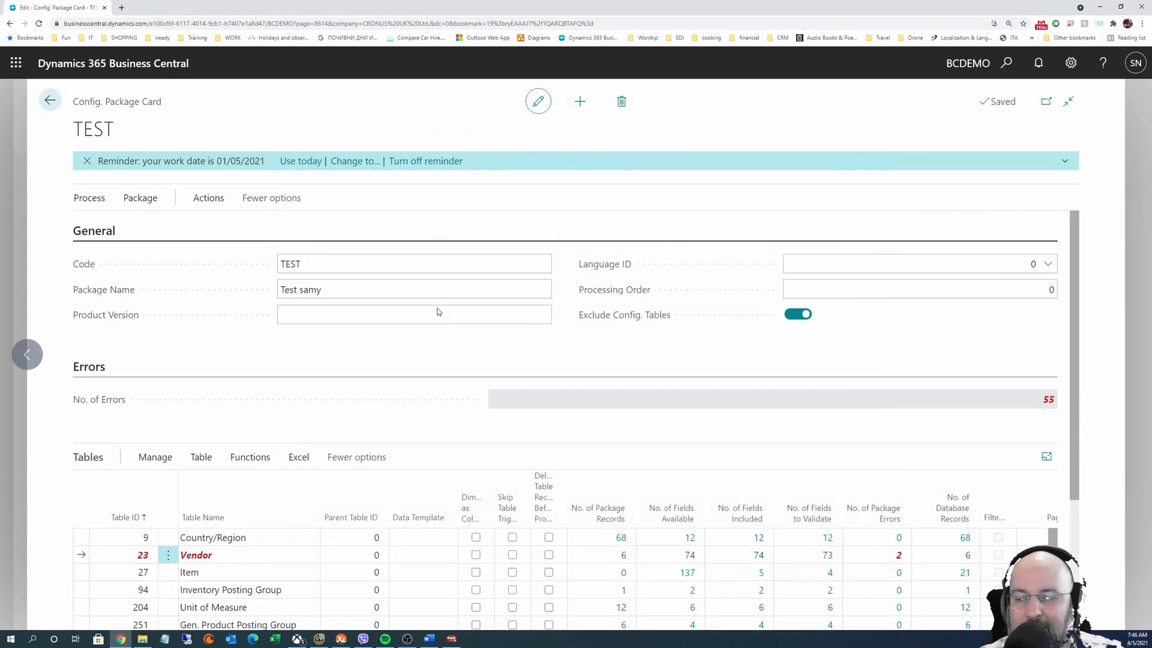
pyautogui.scroll(-3, 420, 360)
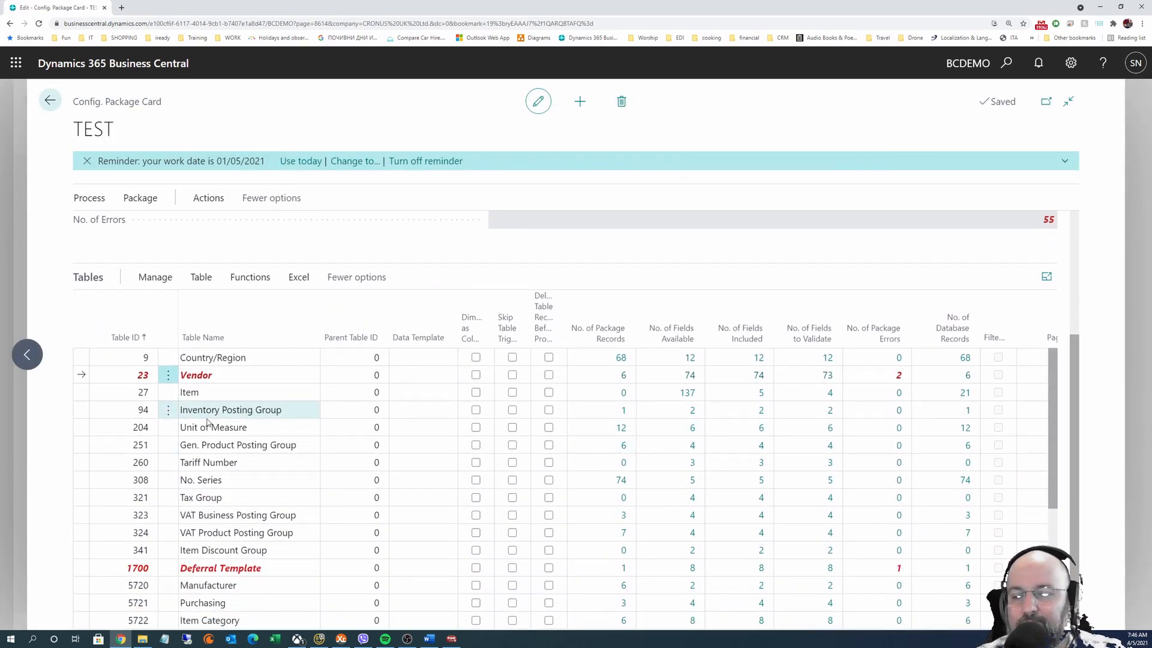
pyautogui.scroll(-3, 223, 451)
pyautogui.scroll(5, 223, 451)
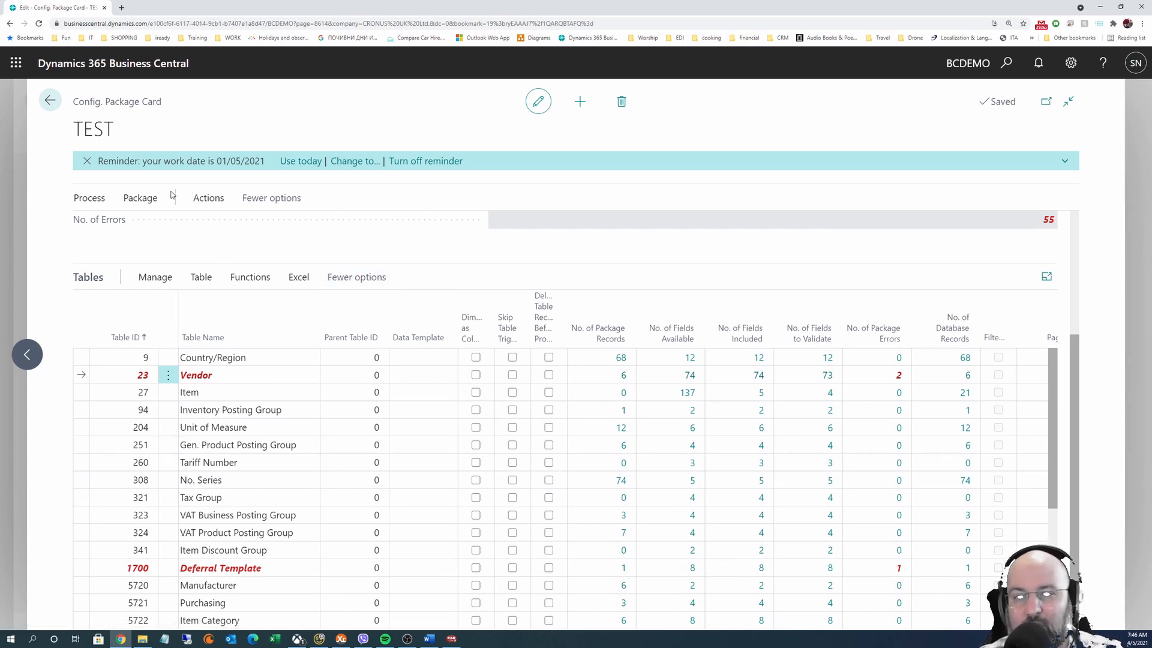
pyautogui.click(136, 201)
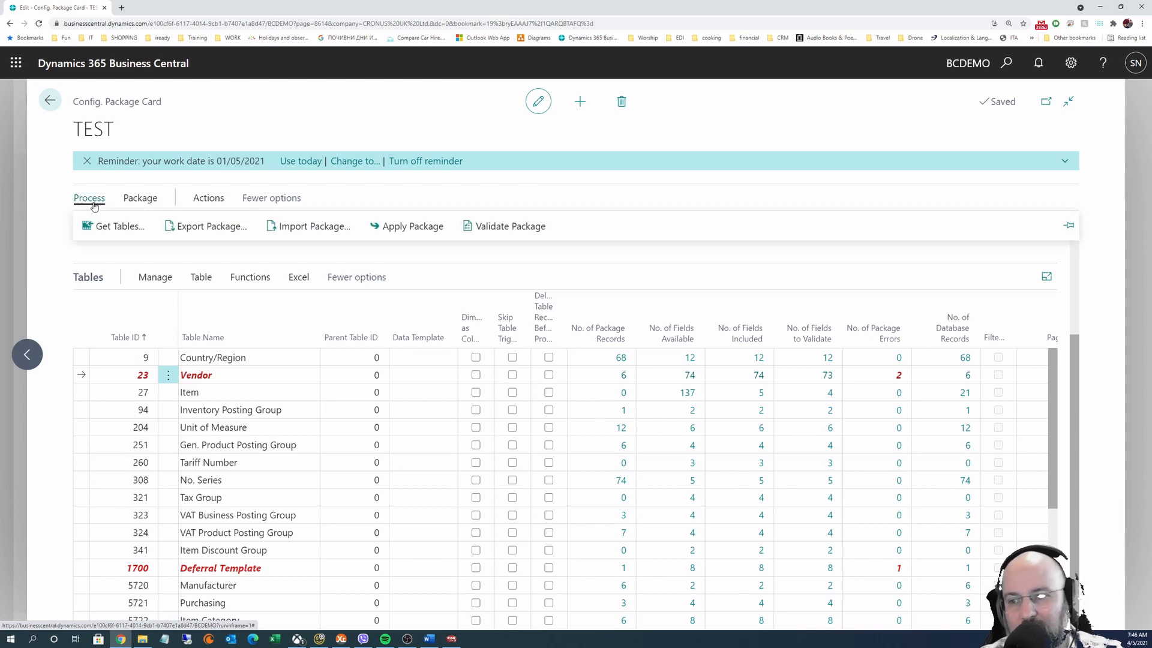
pyautogui.click(128, 203)
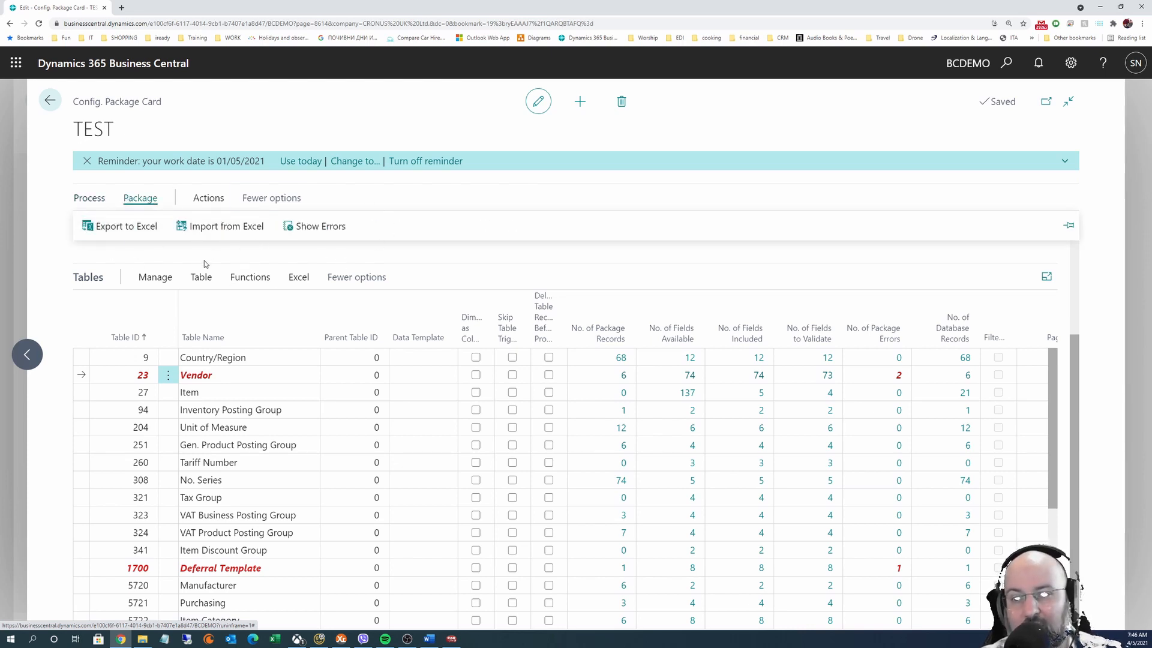
pyautogui.click(210, 201)
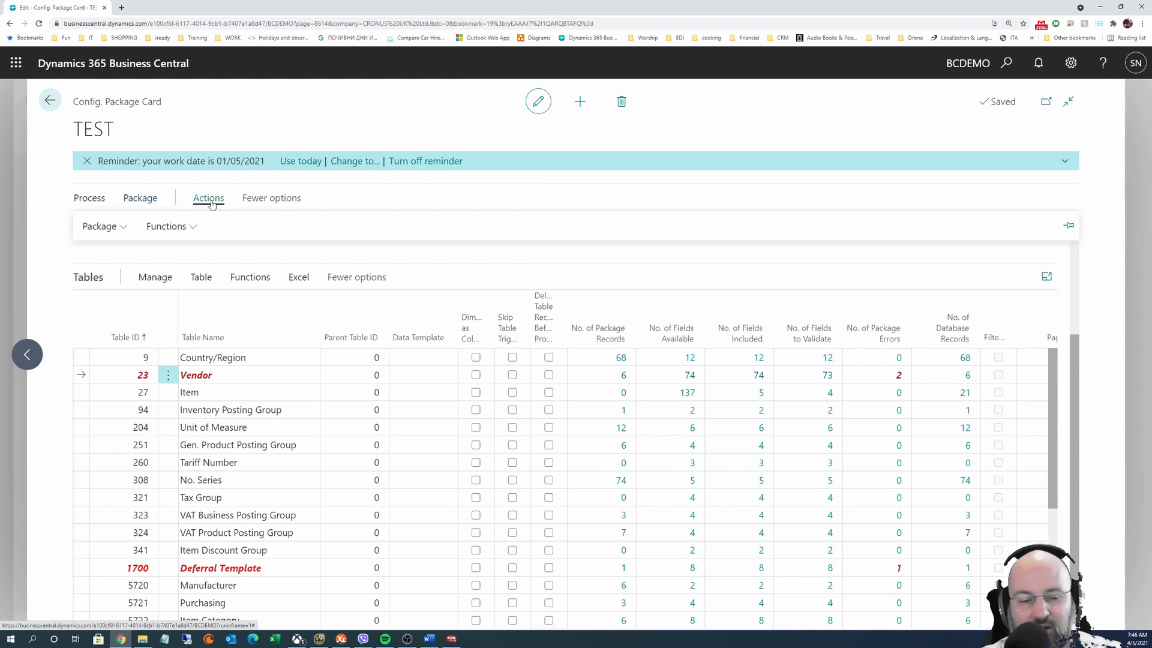
pyautogui.click(203, 226)
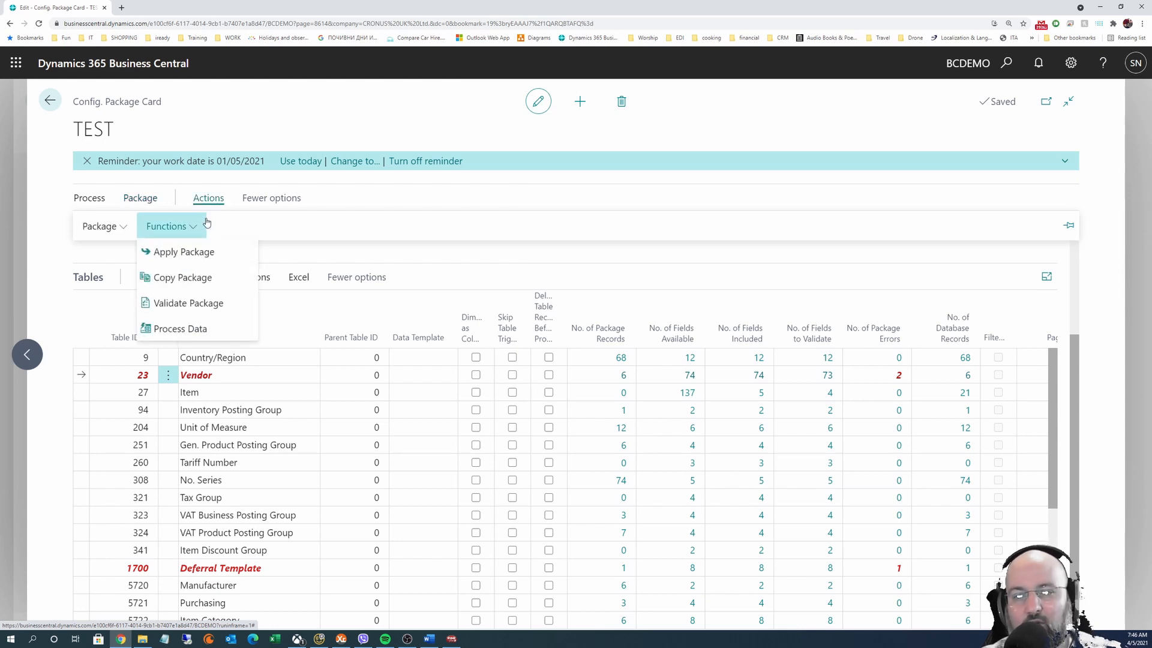
pyautogui.click(519, 260)
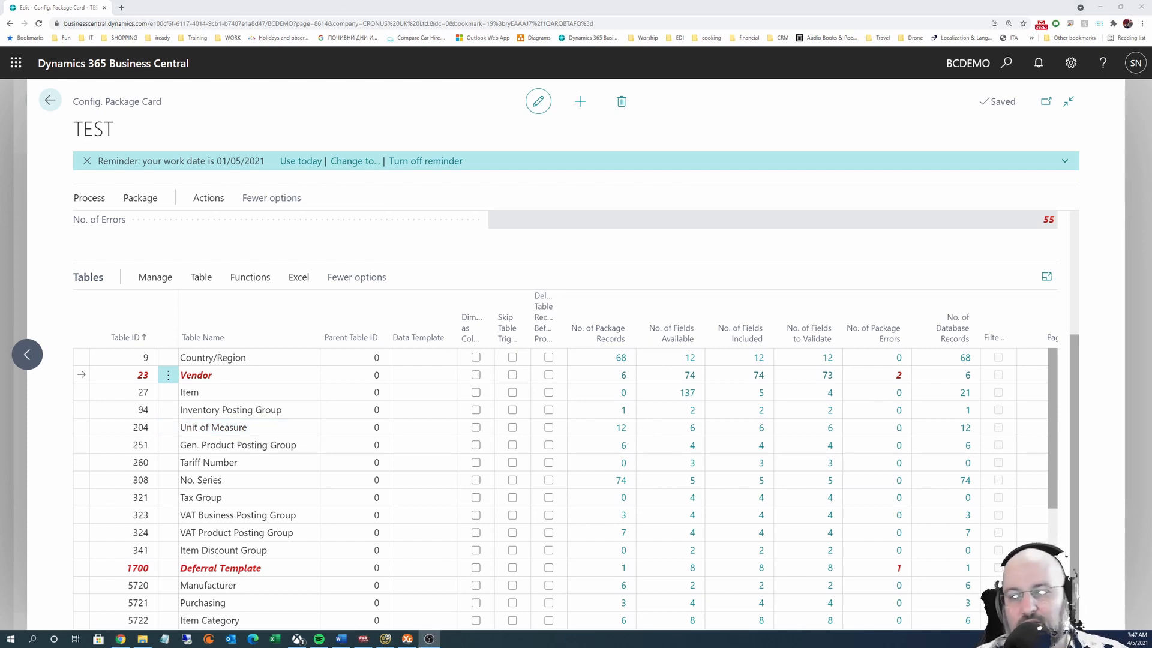
pyautogui.scroll(3, 235, 433)
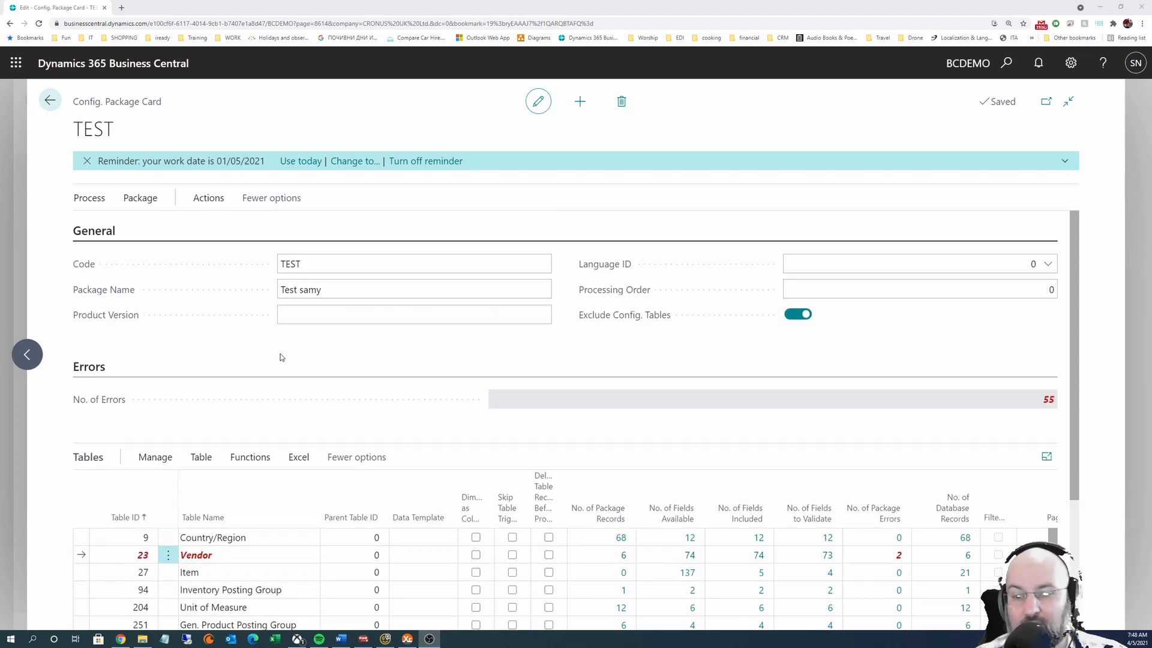
pyautogui.scroll(-2, 283, 285)
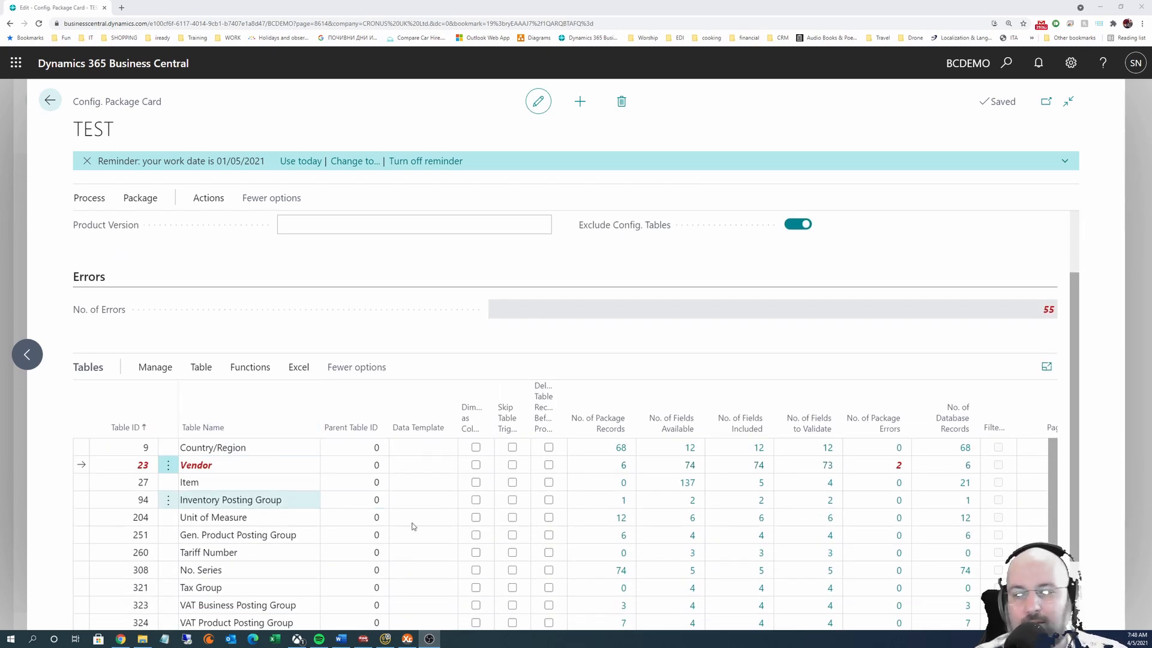